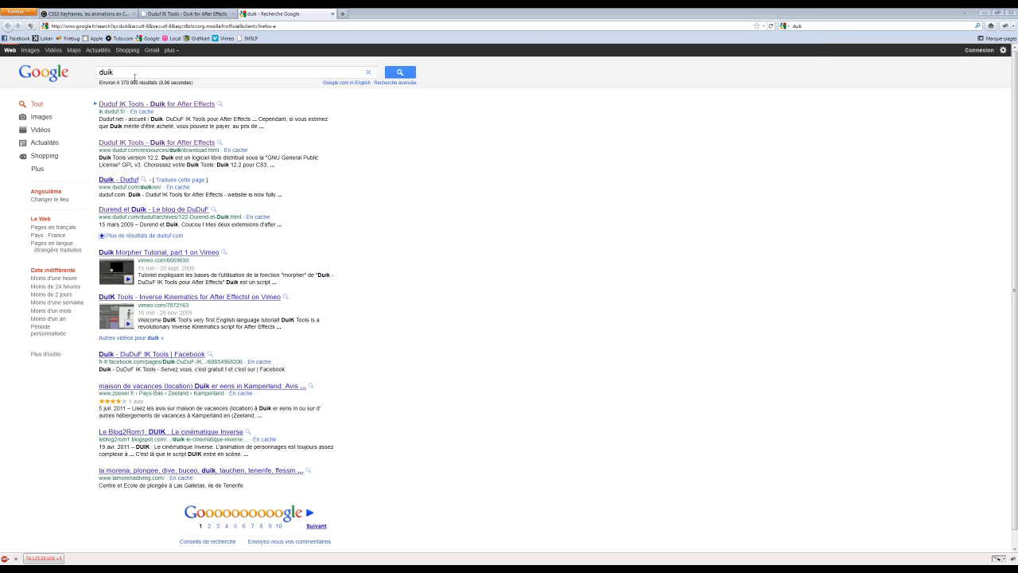
# - Check the duik search results, switch to the Duik site already open and look through its Présentation page
pyautogui.moveTo(134, 76); pyautogui.dragTo(89, 76)
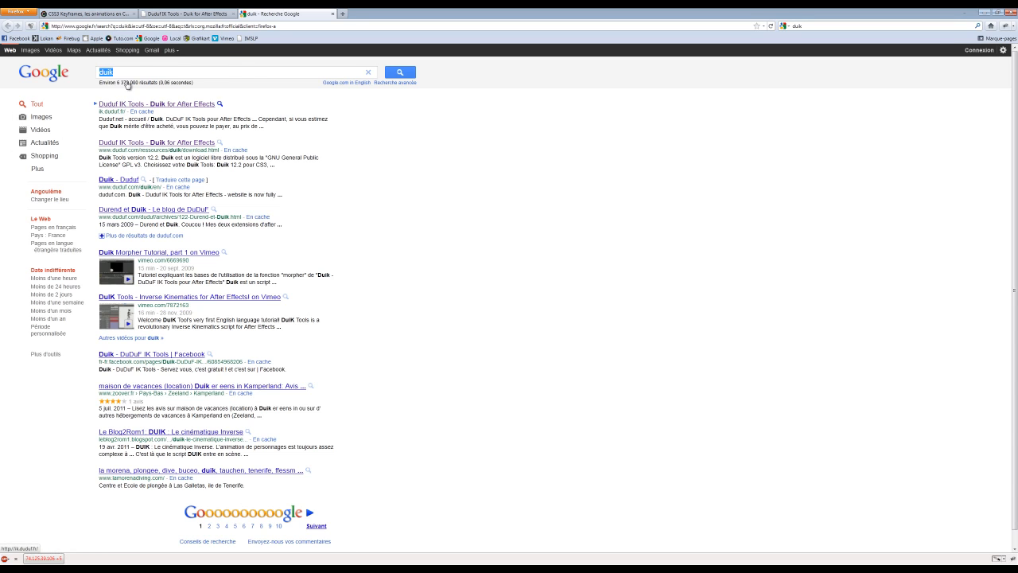
pyautogui.moveTo(97, 111); pyautogui.dragTo(125, 112)
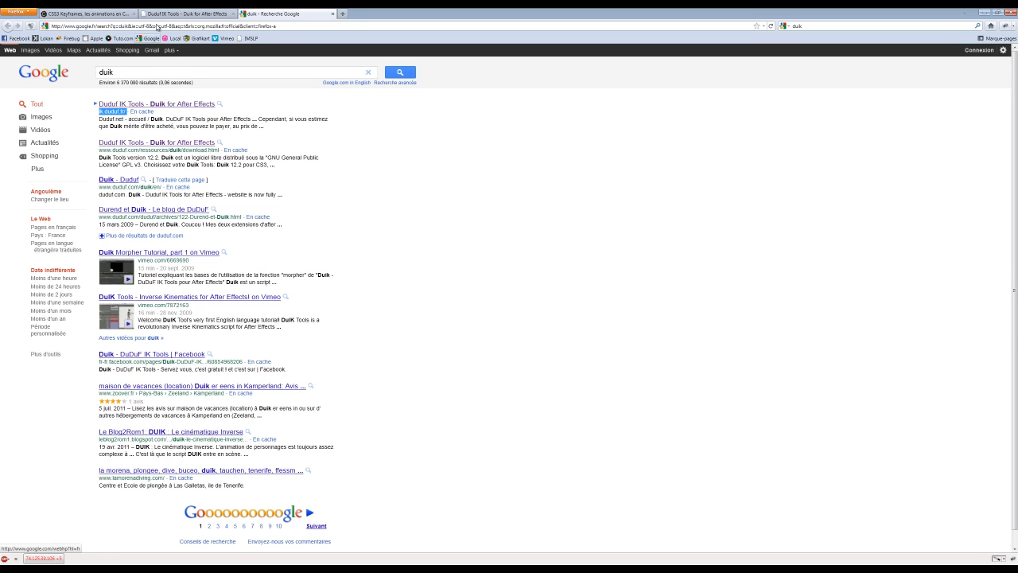
pyautogui.click(190, 13)
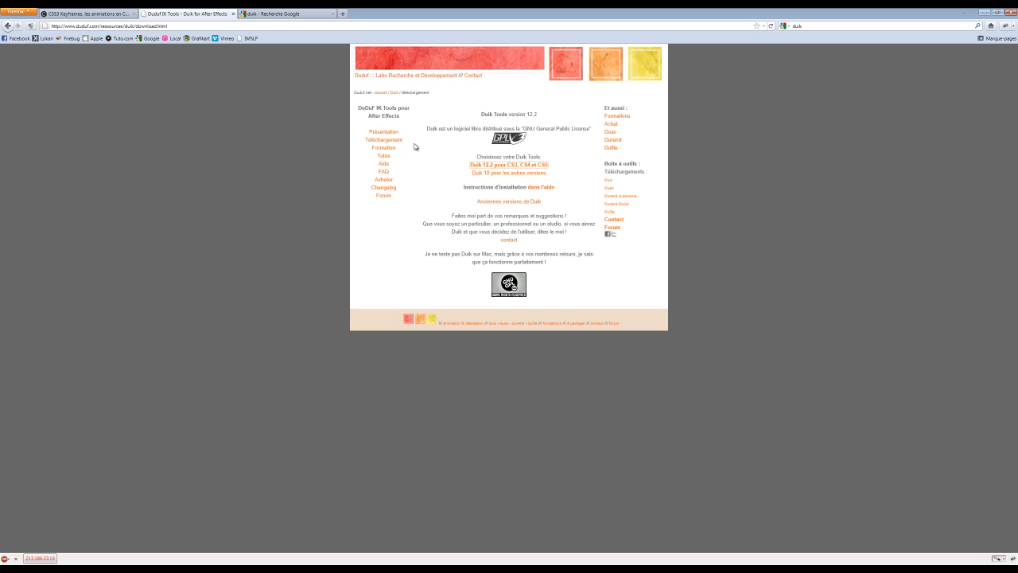
pyautogui.click(376, 61)
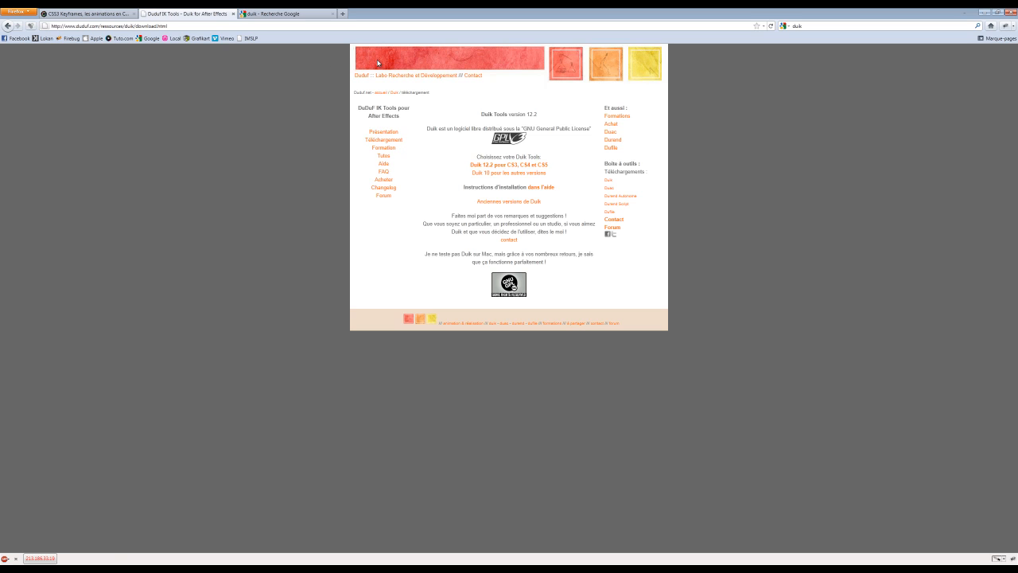
pyautogui.click(382, 132)
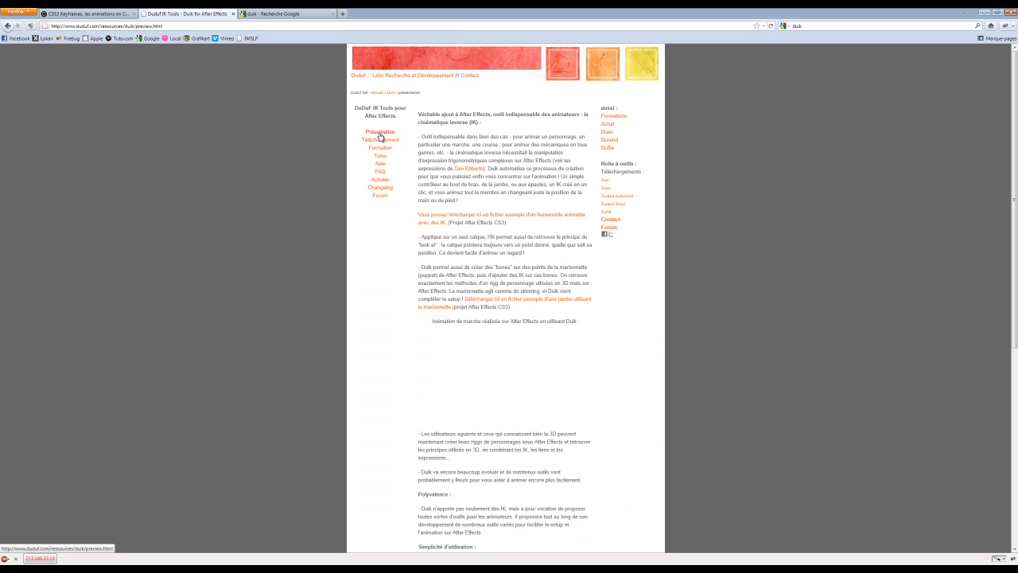
pyautogui.scroll(-5, 379, 138)
pyautogui.scroll(5, 380, 139)
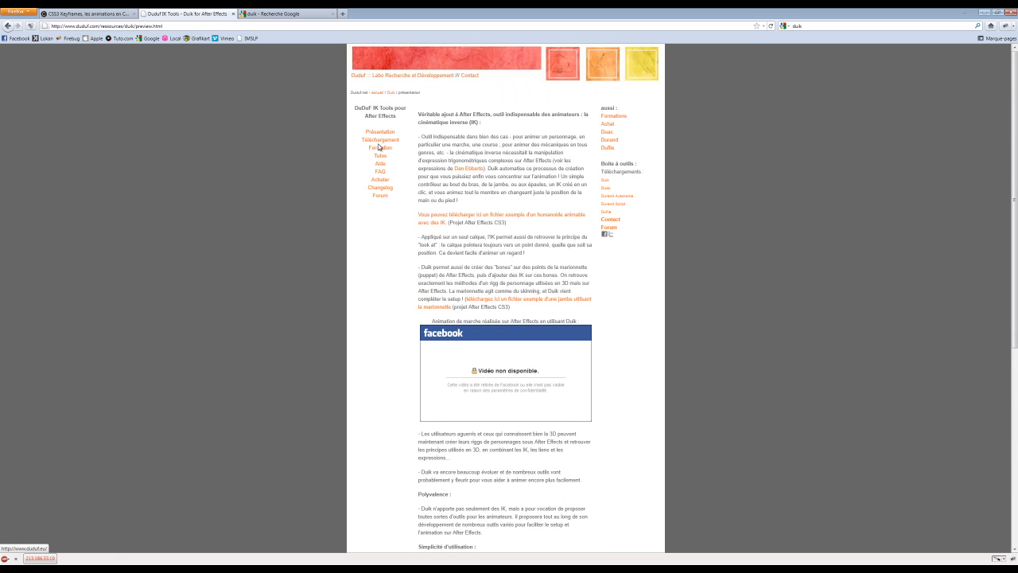
# - Open the Téléchargement page and request the Duik 12.2 archive for CS3, CS4 and CS5, cancelling the save
pyautogui.click(381, 141)
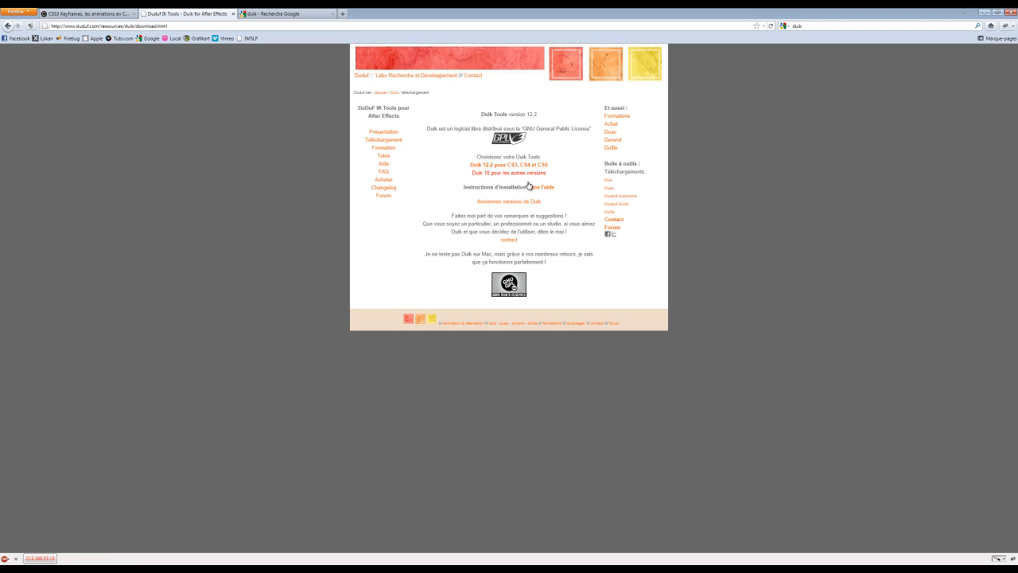
pyautogui.click(514, 170)
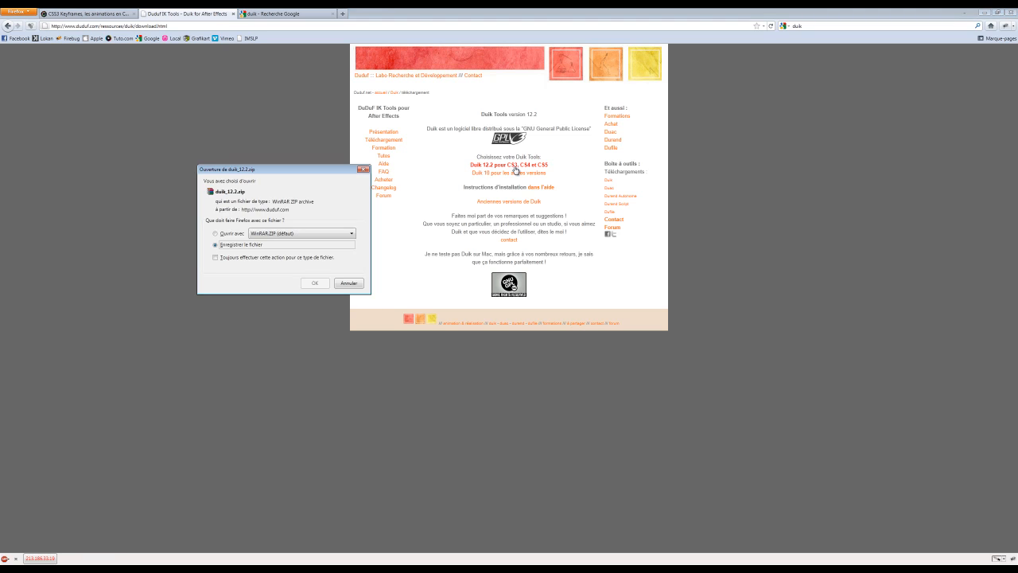
pyautogui.click(360, 285)
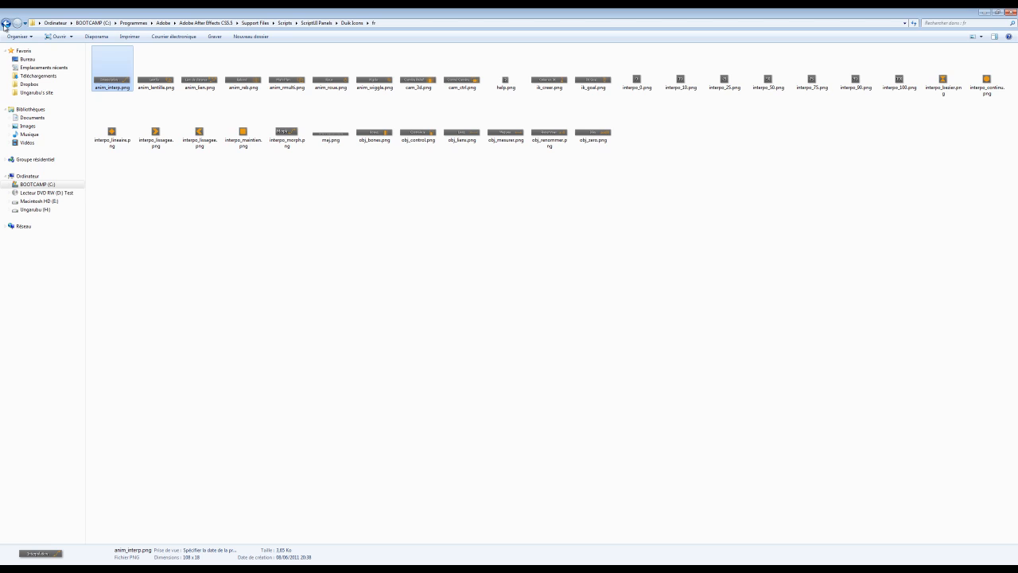
# - In Windows Explorer, go back from the Duik Icons fr folder to the root of BOOTCAMP (C:)
pyautogui.click(6, 23)
pyautogui.click(6, 23)
pyautogui.click(6, 23)
pyautogui.click(6, 23)
pyautogui.click(5, 23)
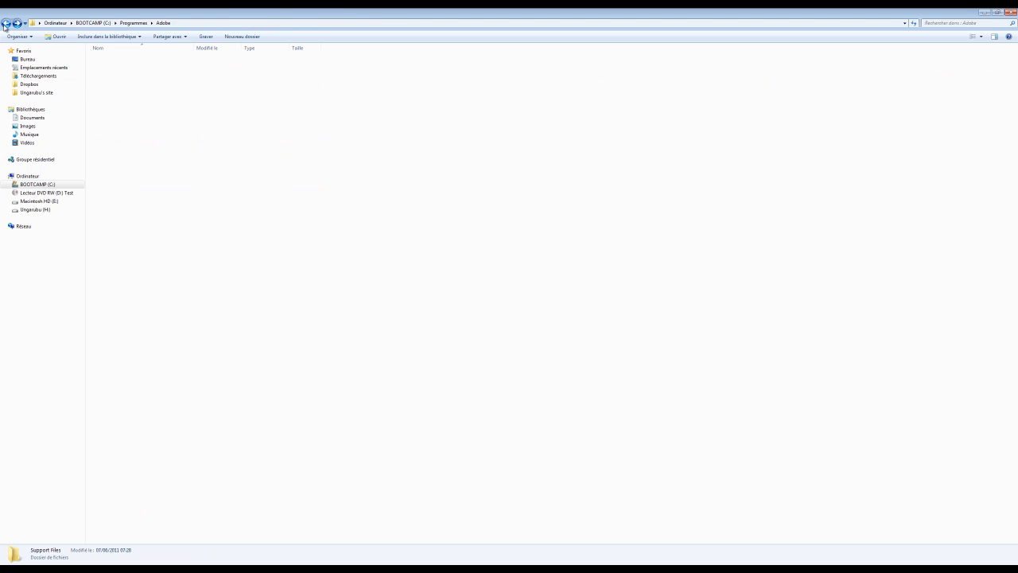
pyautogui.click(5, 23)
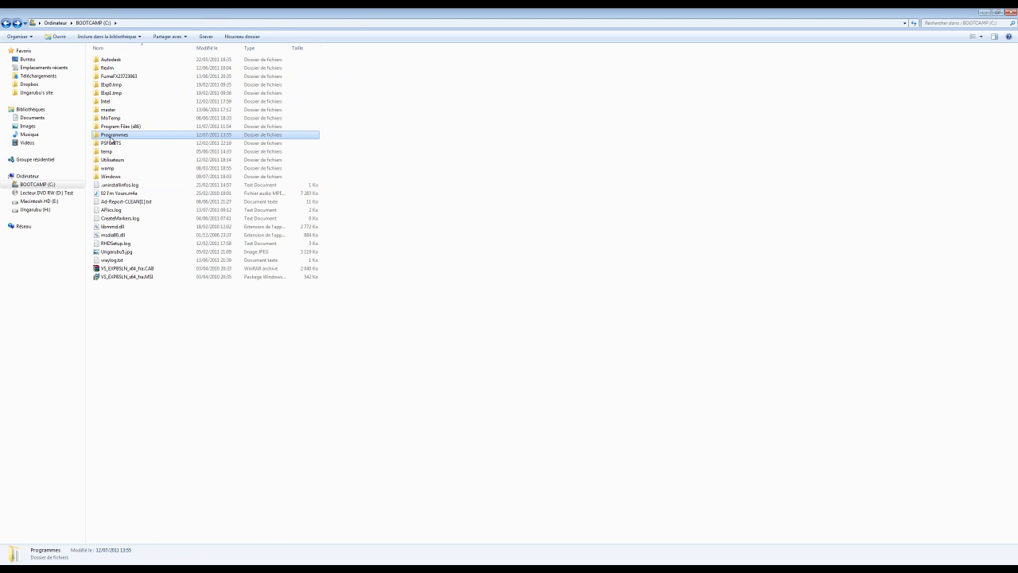
# - Browse through Programmes, Adobe, Adobe After Effects CS5.5, Support Files and Scripts to the ScriptUI Panels folder
pyautogui.doubleClick(111, 136)
pyautogui.doubleClick(127, 60)
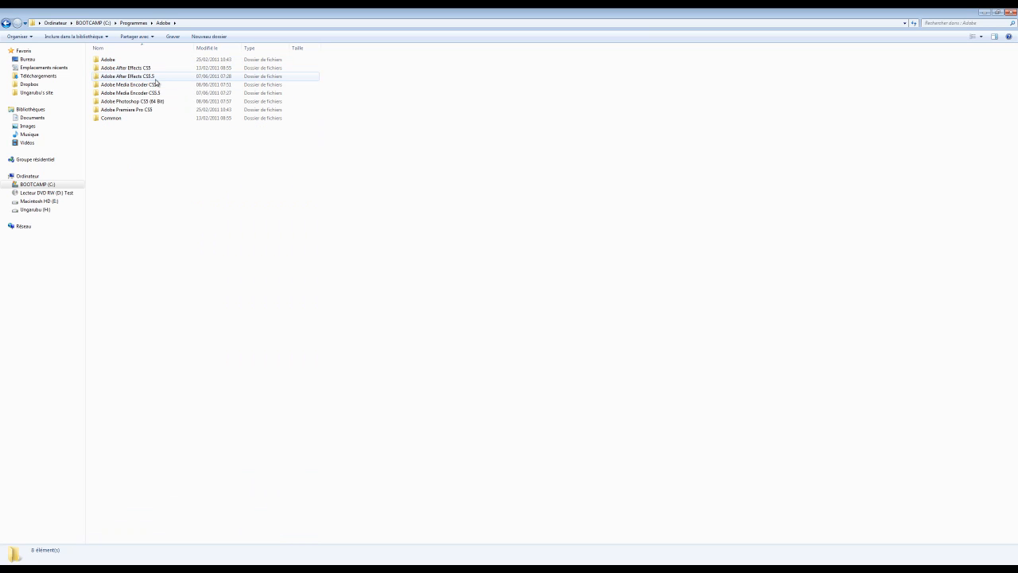
pyautogui.doubleClick(155, 77)
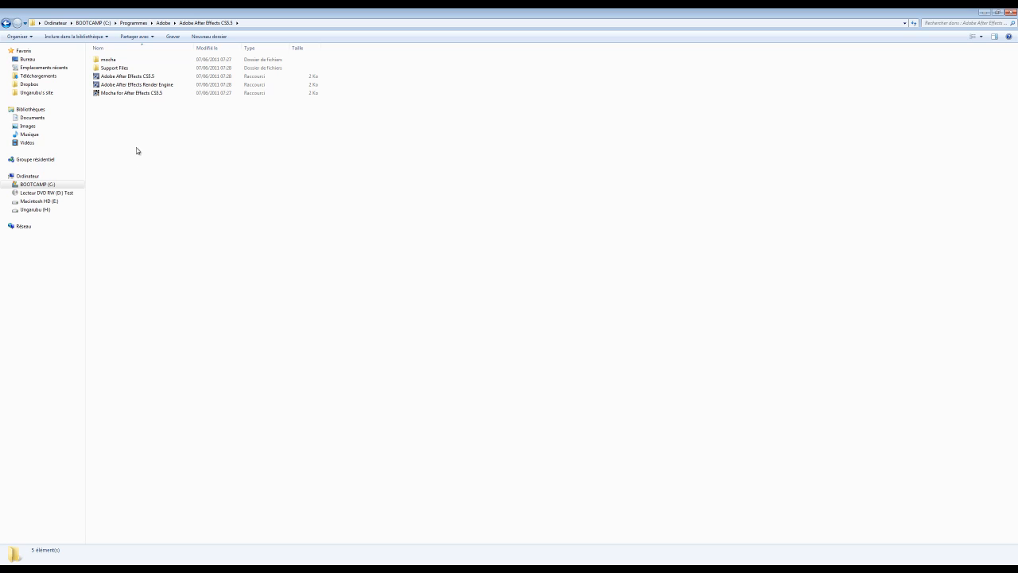
pyautogui.doubleClick(114, 69)
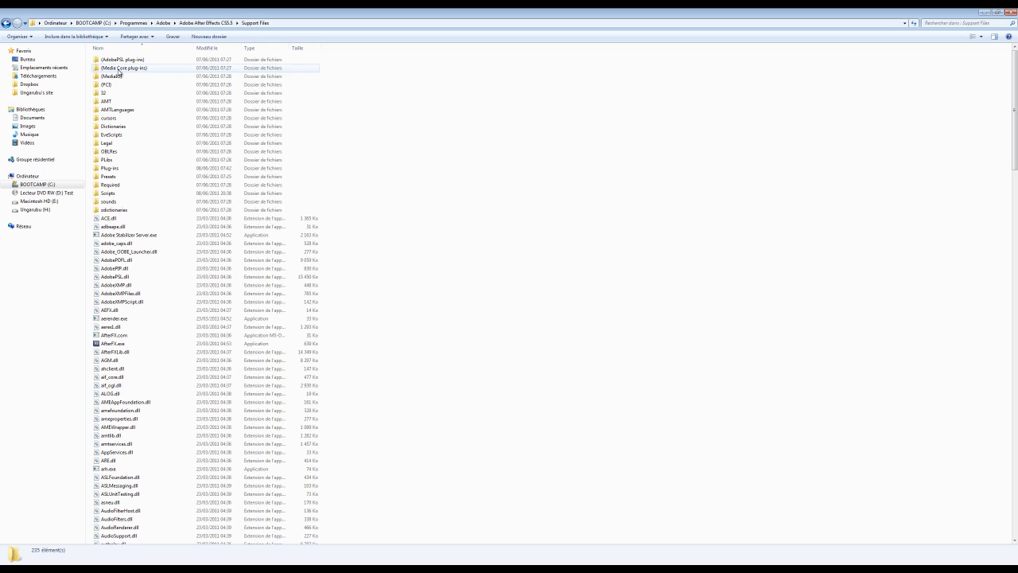
pyautogui.doubleClick(116, 194)
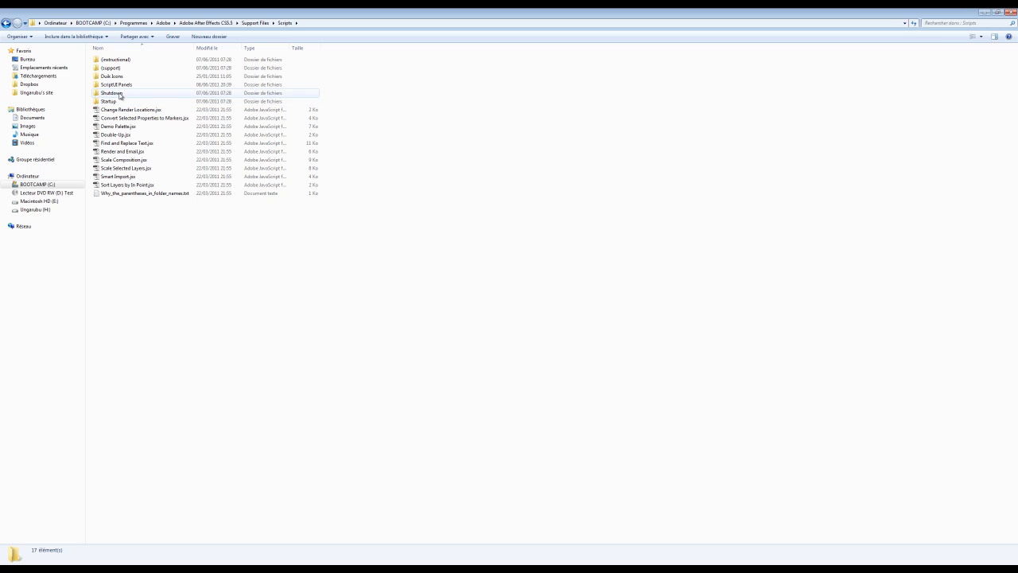
pyautogui.click(114, 85)
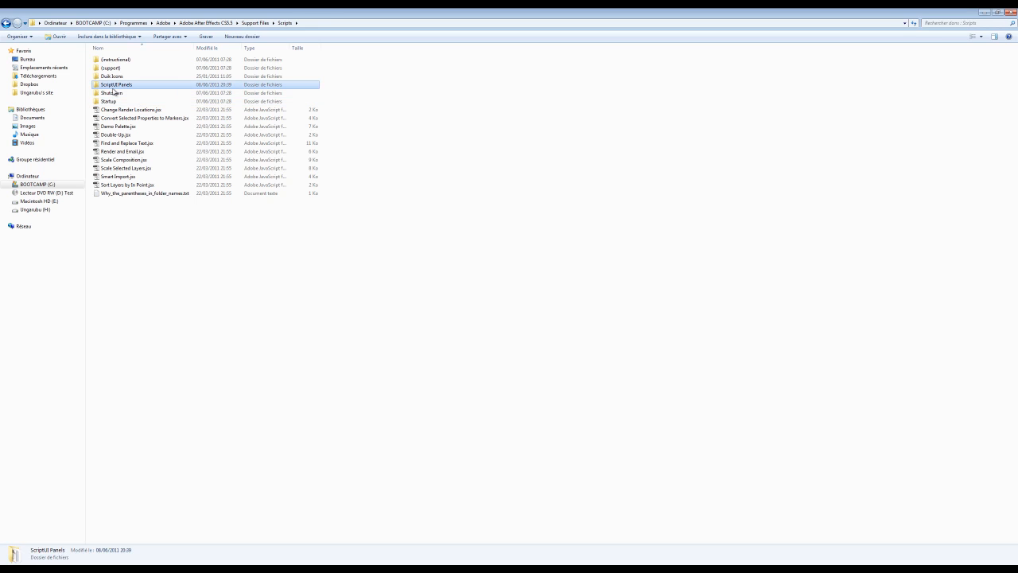
pyautogui.doubleClick(114, 86)
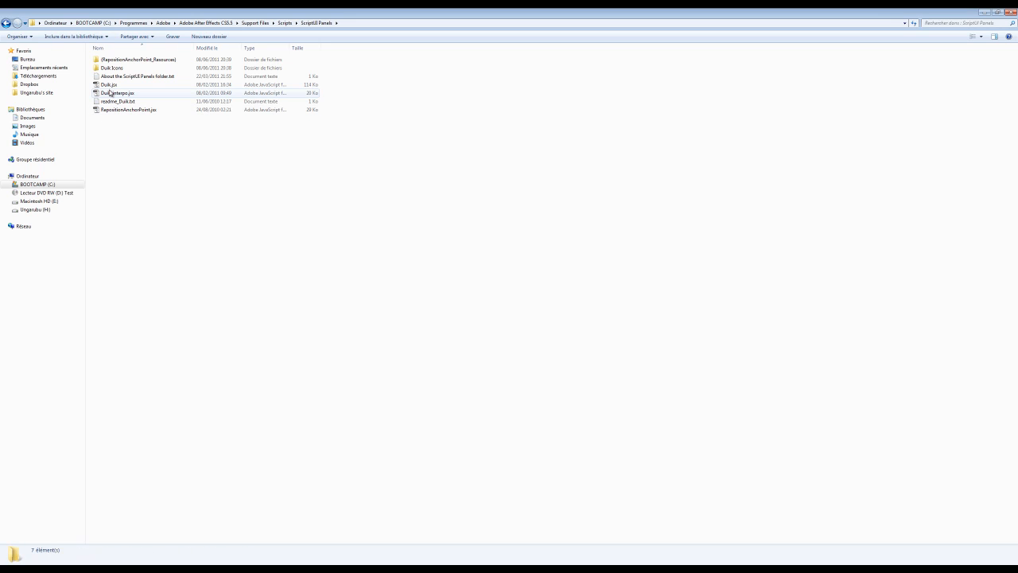
# - Examine Duik.jsx and the Duik Icons folder's fr subfolder, previewing anim_interp.png and closing the preview
pyautogui.click(109, 85)
pyautogui.click(115, 129)
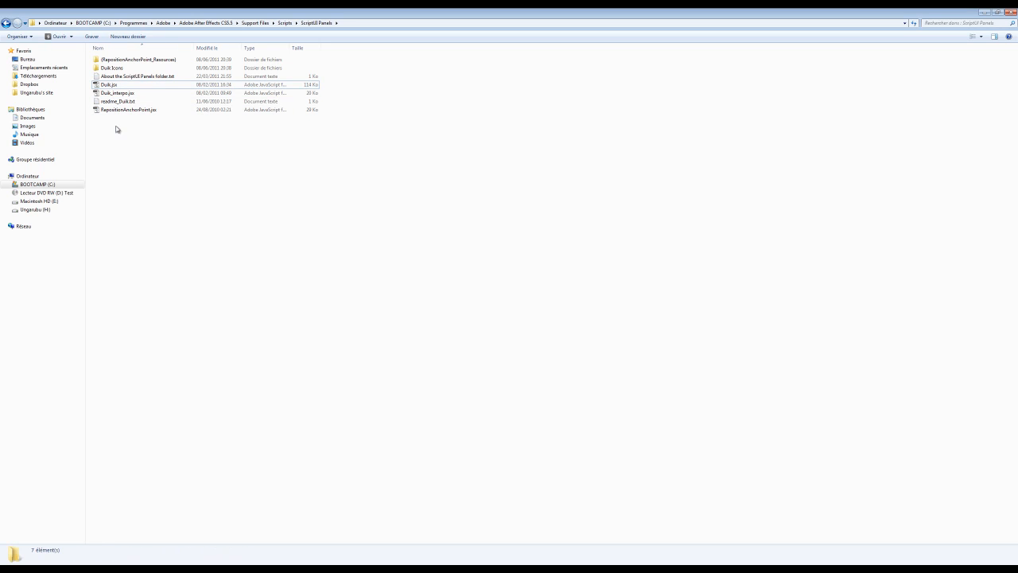
pyautogui.click(110, 68)
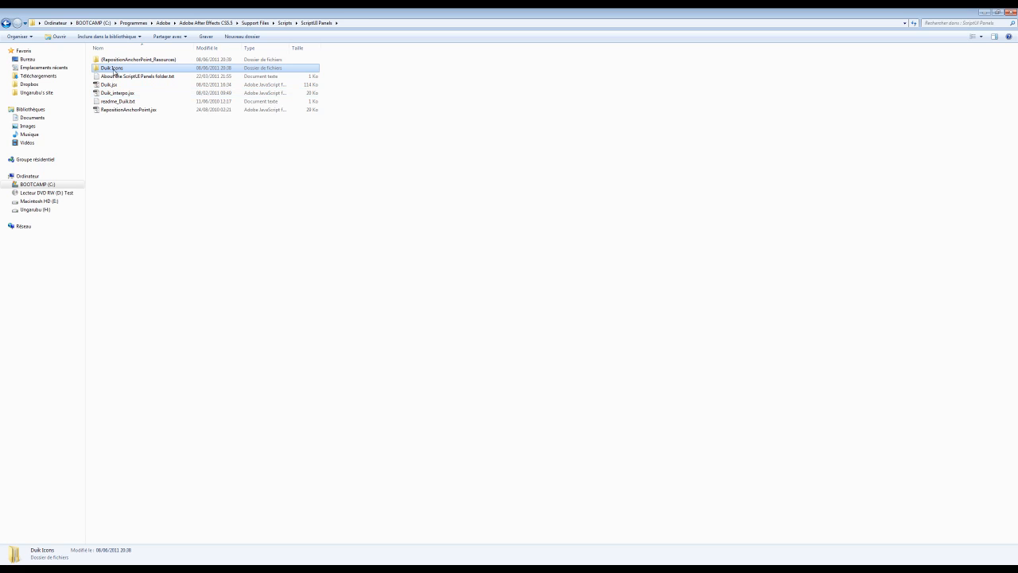
pyautogui.doubleClick(113, 70)
pyautogui.doubleClick(102, 77)
pyautogui.doubleClick(110, 57)
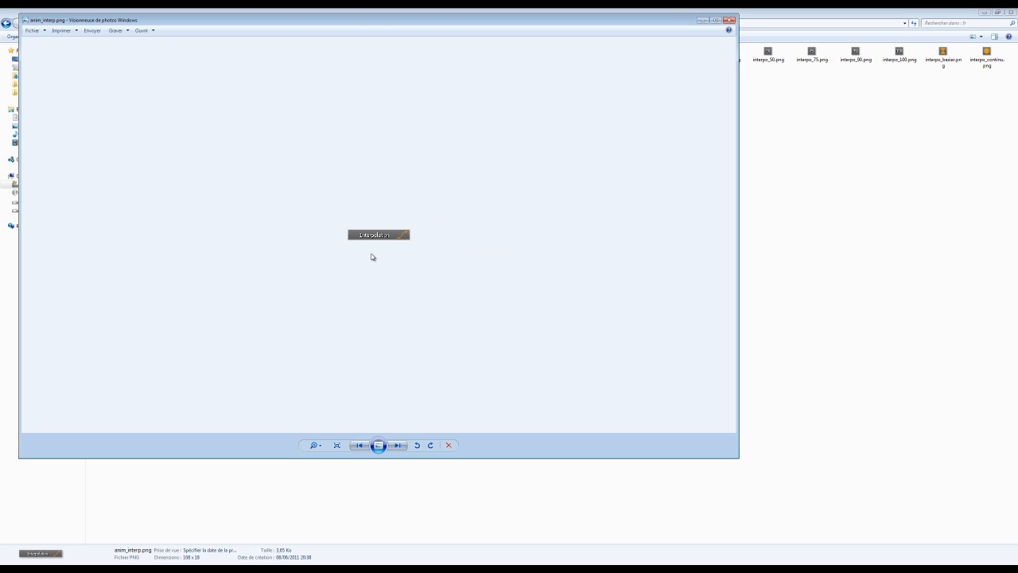
pyautogui.click(728, 20)
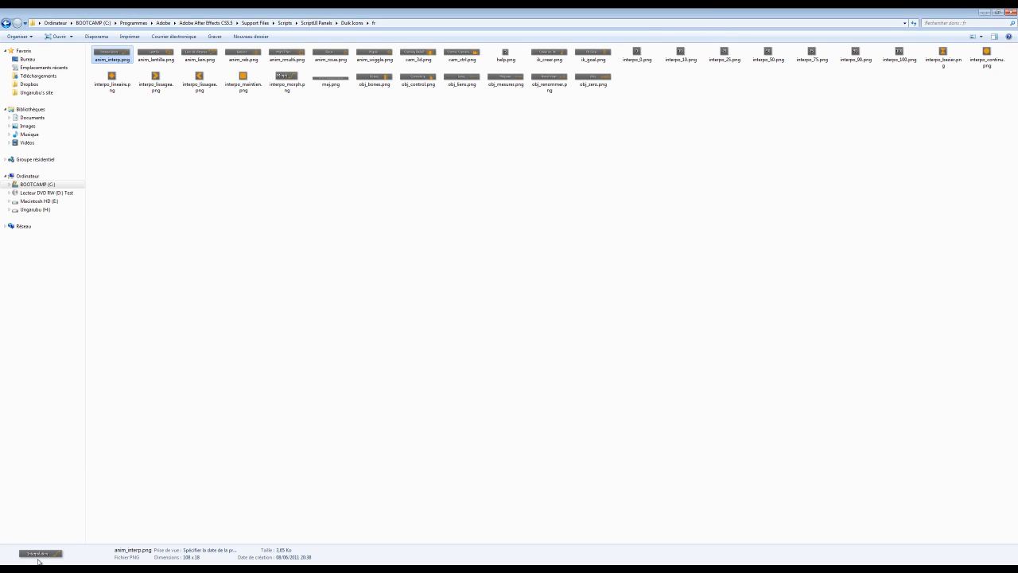
# - Switch to the tuto project folder and look through the source images in its ps subfolder
pyautogui.hotkey('alt', 'Left')
pyautogui.moveTo(436, 448); pyautogui.dragTo(88, 45)
pyautogui.click(286, 159)
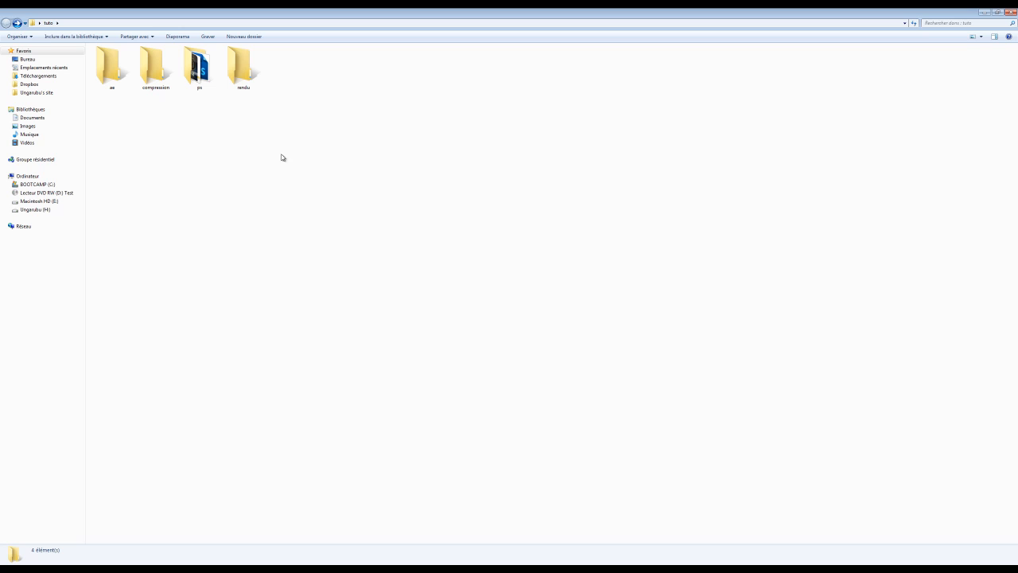
pyautogui.click(204, 94)
pyautogui.click(193, 129)
pyautogui.doubleClick(209, 80)
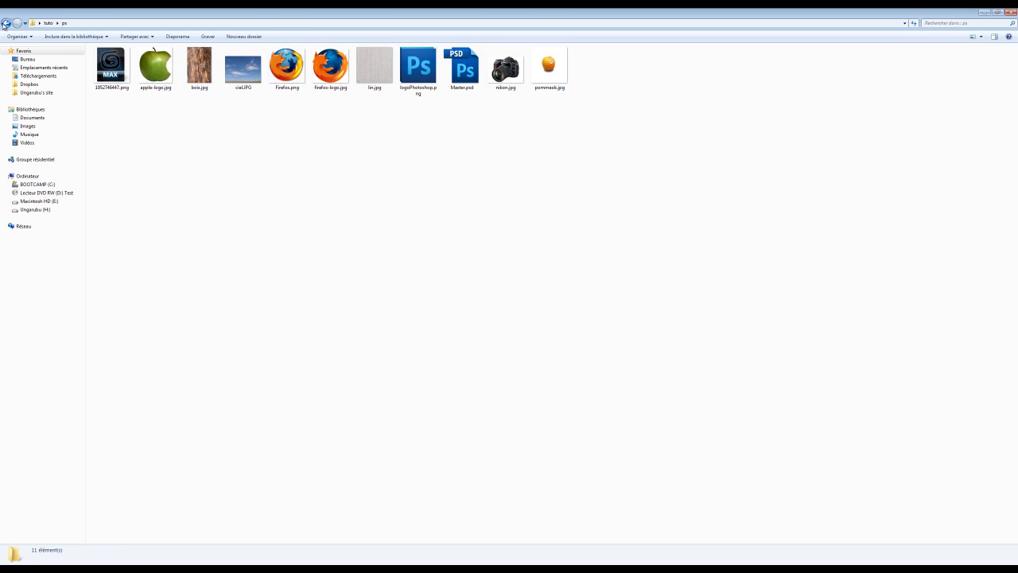
pyautogui.click(4, 24)
# - Check the contents of the rendu, compression and ae subfolders, returning to tuto after each one
pyautogui.doubleClick(243, 68)
pyautogui.click(7, 25)
pyautogui.doubleClick(158, 72)
pyautogui.click(6, 25)
pyautogui.click(107, 74)
pyautogui.doubleClick(106, 74)
pyautogui.click(7, 24)
pyautogui.click(263, 180)
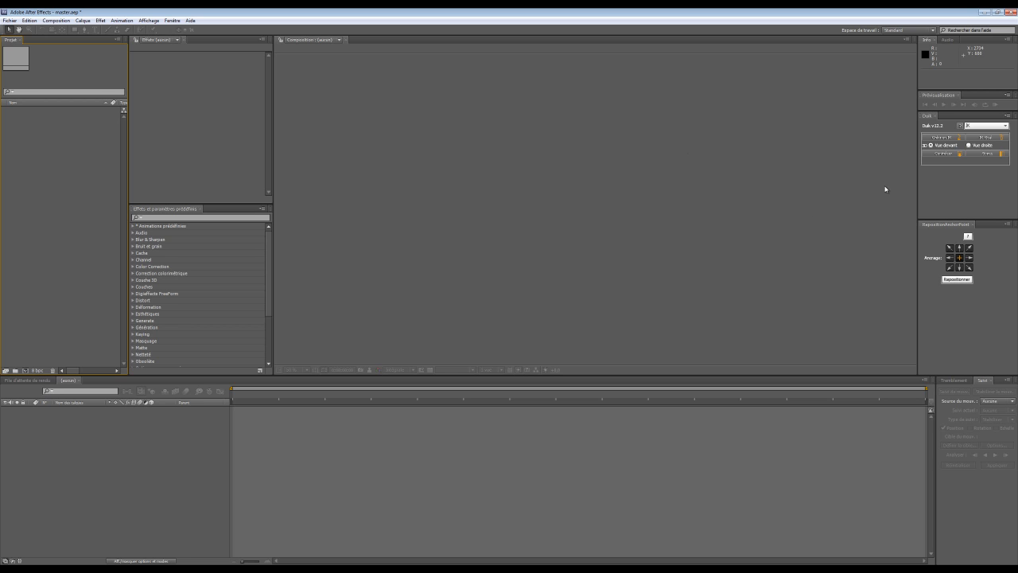
# - In After Effects, close the Duik panel and reopen it by launching Duik.jsx
pyautogui.click(936, 116)
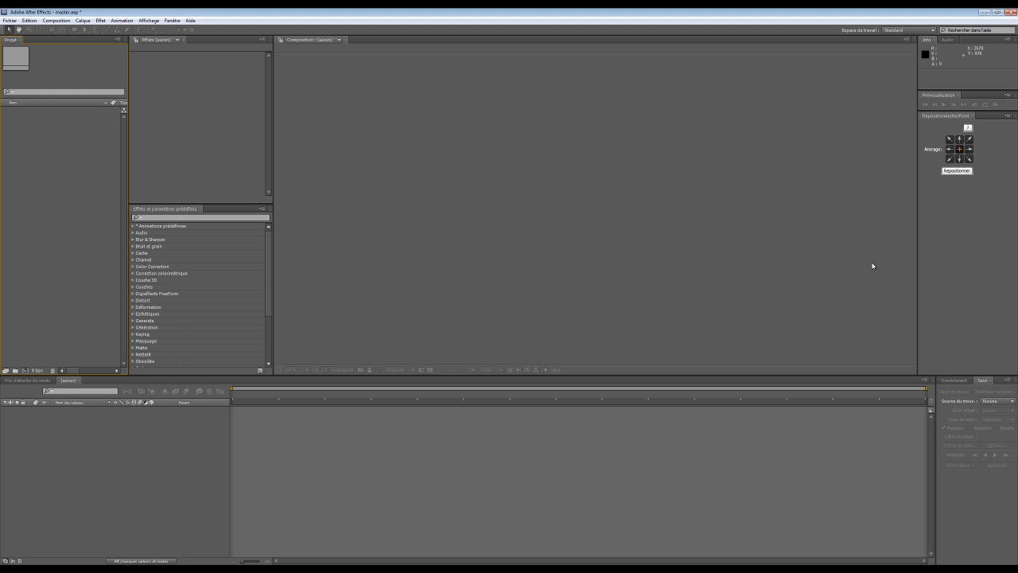
pyautogui.click(144, 23)
pyautogui.moveTo(120, 22)
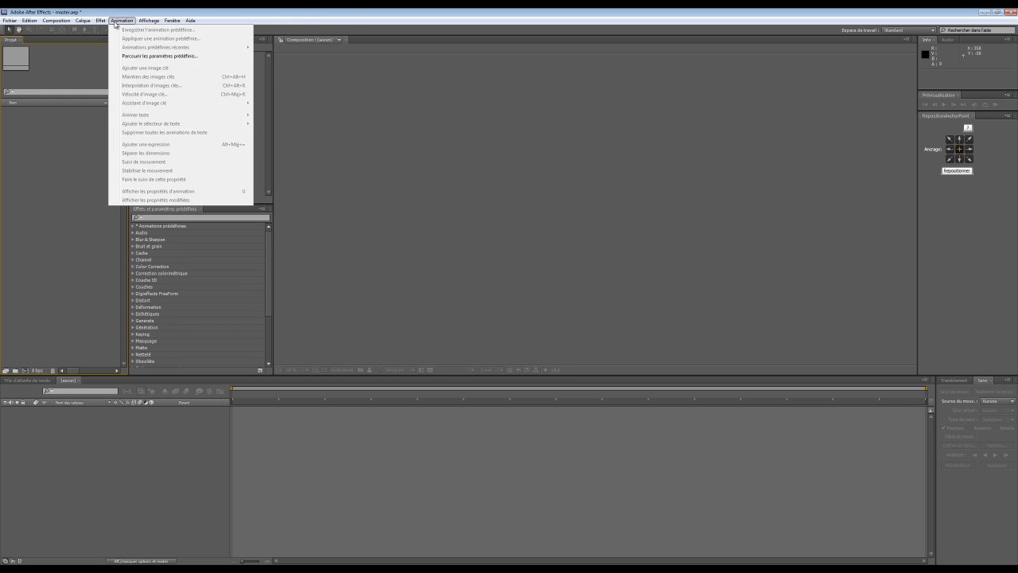
pyautogui.moveTo(171, 21)
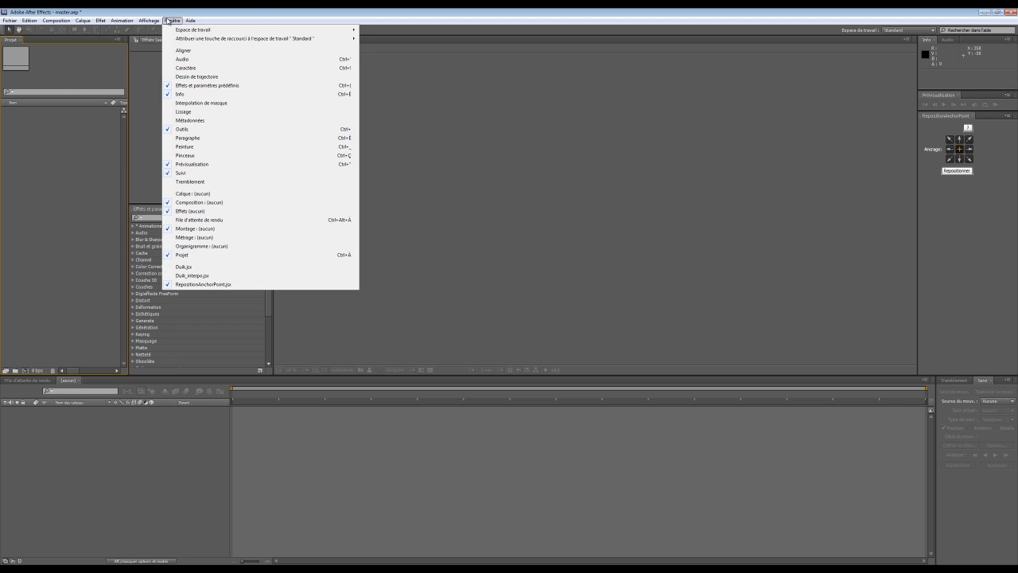
pyautogui.click(210, 268)
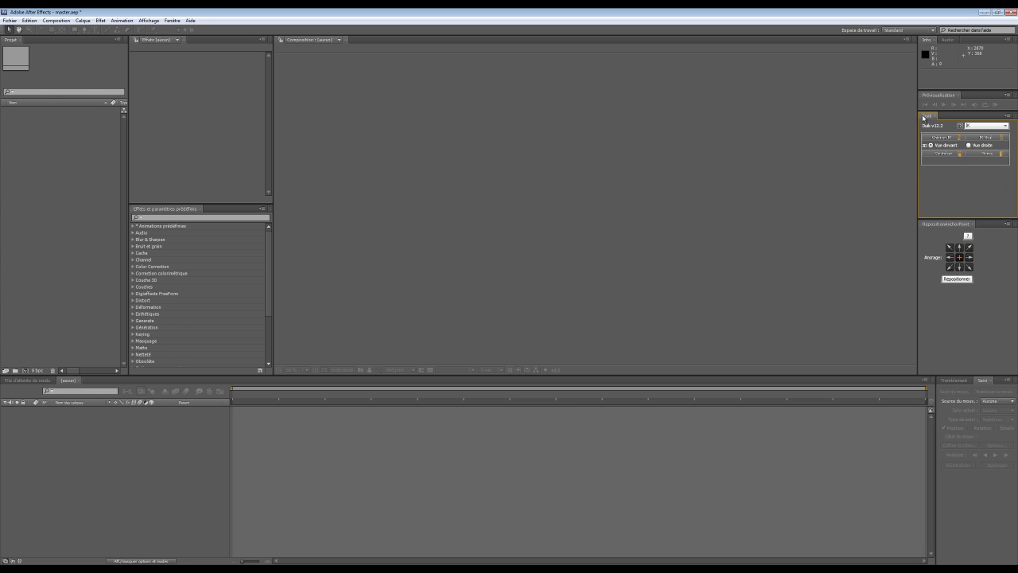
# - Keep the Duik panel docked above RepositionAnchorPoint and make it slightly taller
pyautogui.moveTo(923, 119); pyautogui.dragTo(608, 67)
pyautogui.click(945, 140)
pyautogui.moveTo(955, 221); pyautogui.dragTo(955, 247)
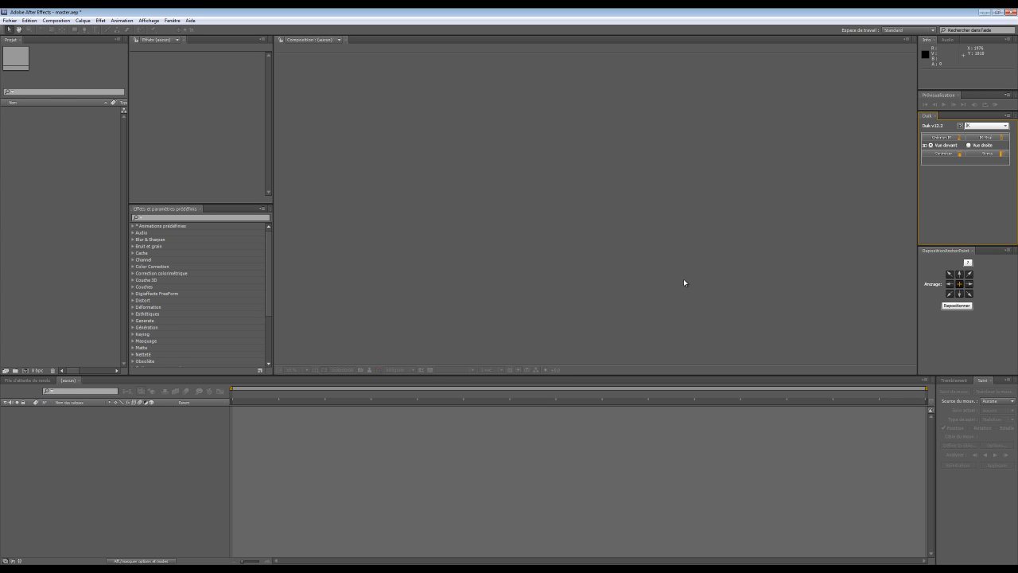
# - Switch to the tuto folder, open ps in a smaller window, and bring Master.psd into the After Effects project
pyautogui.click(44, 569)
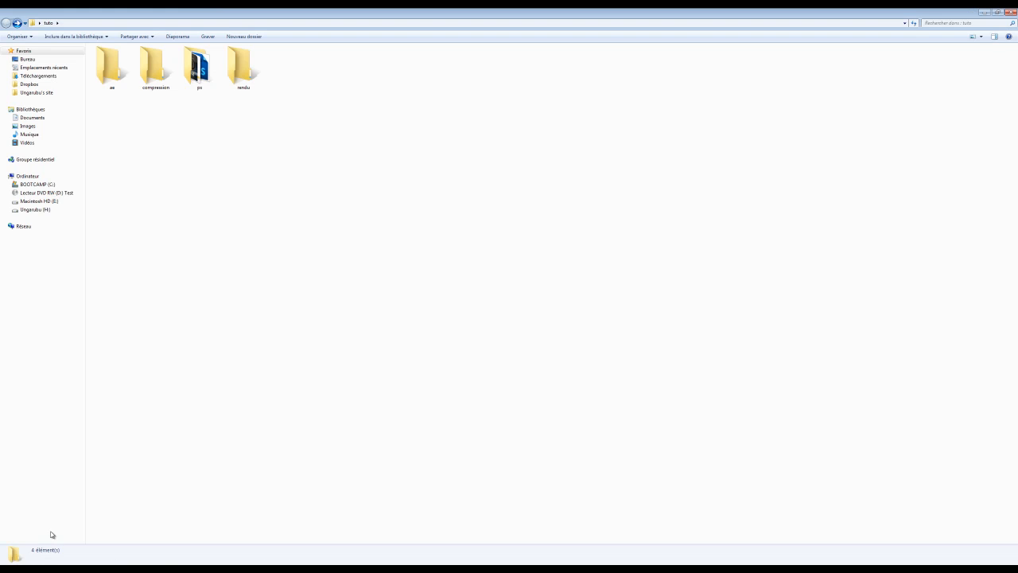
pyautogui.doubleClick(201, 73)
pyautogui.doubleClick(254, 10)
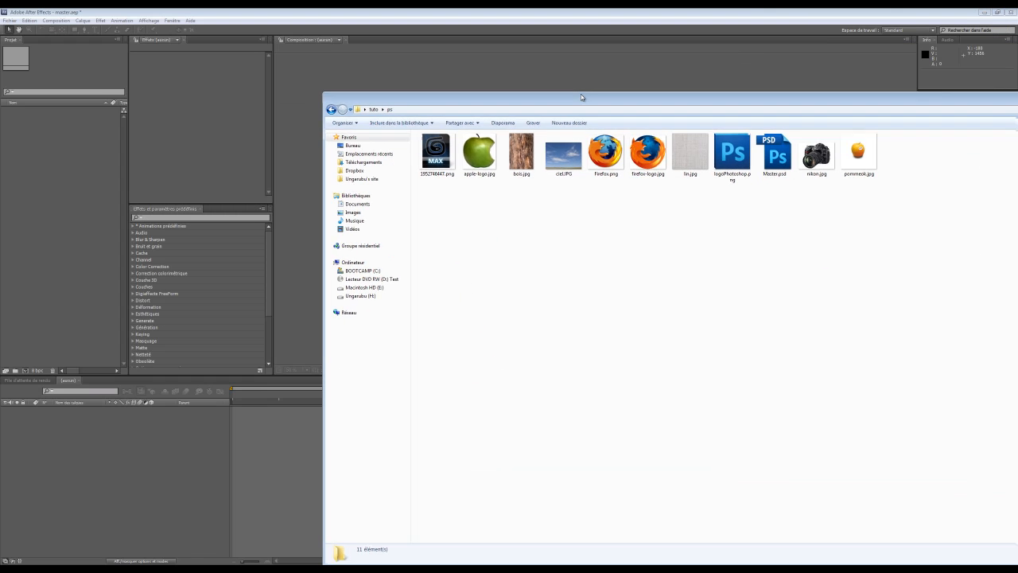
pyautogui.click(773, 155)
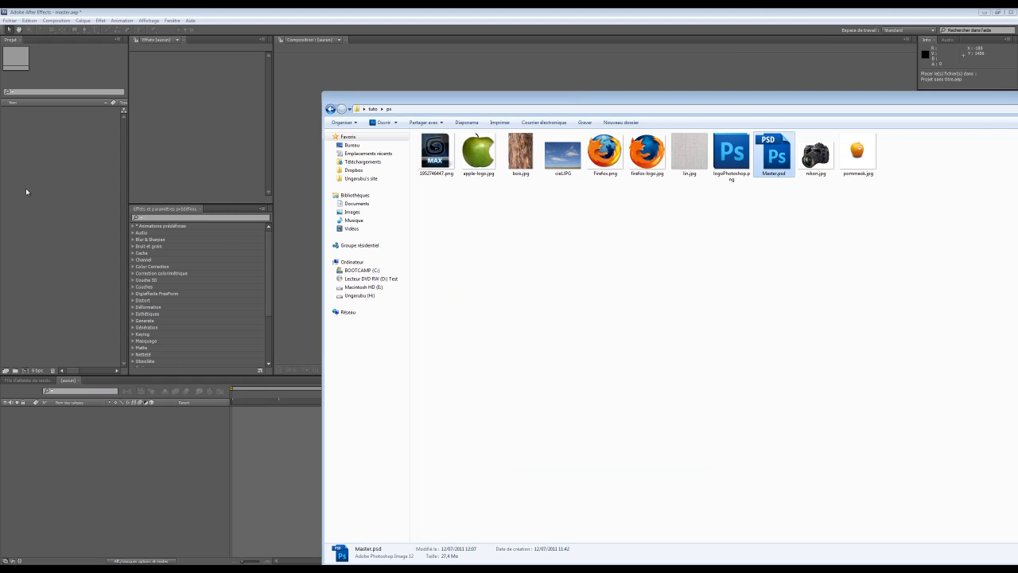
pyautogui.moveTo(26, 192); pyautogui.dragTo(26, 191)
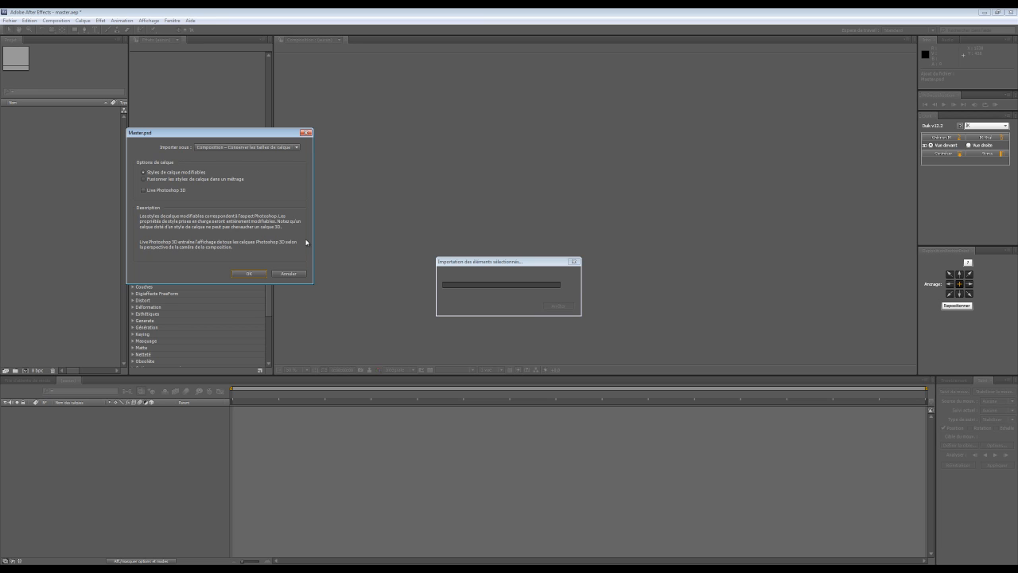
# - Import Master.psd as "Composition – Conserver les tailles de calque" with editable layer styles, toggling the Live Photoshop 3D option
pyautogui.click(244, 148)
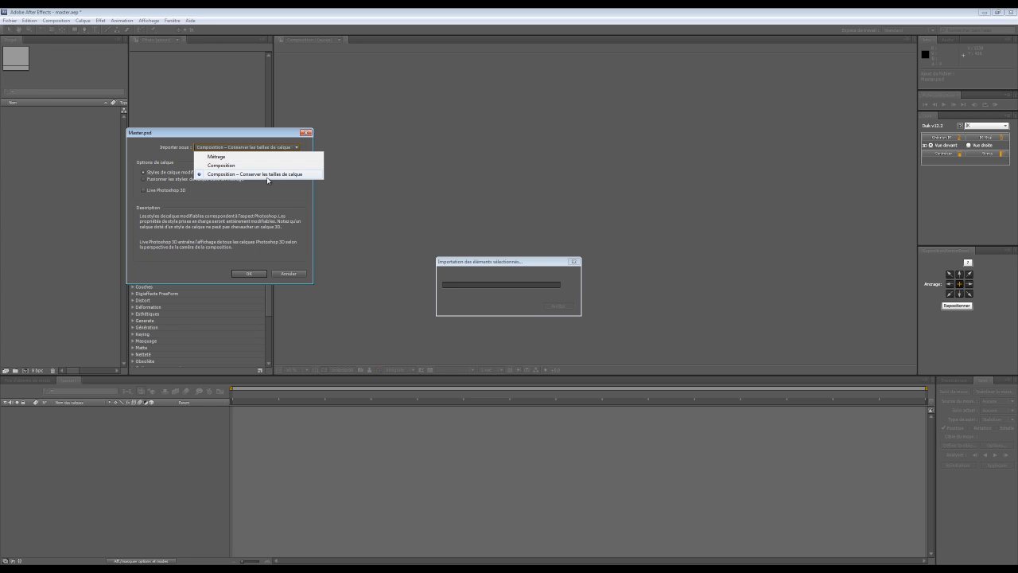
pyautogui.click(267, 175)
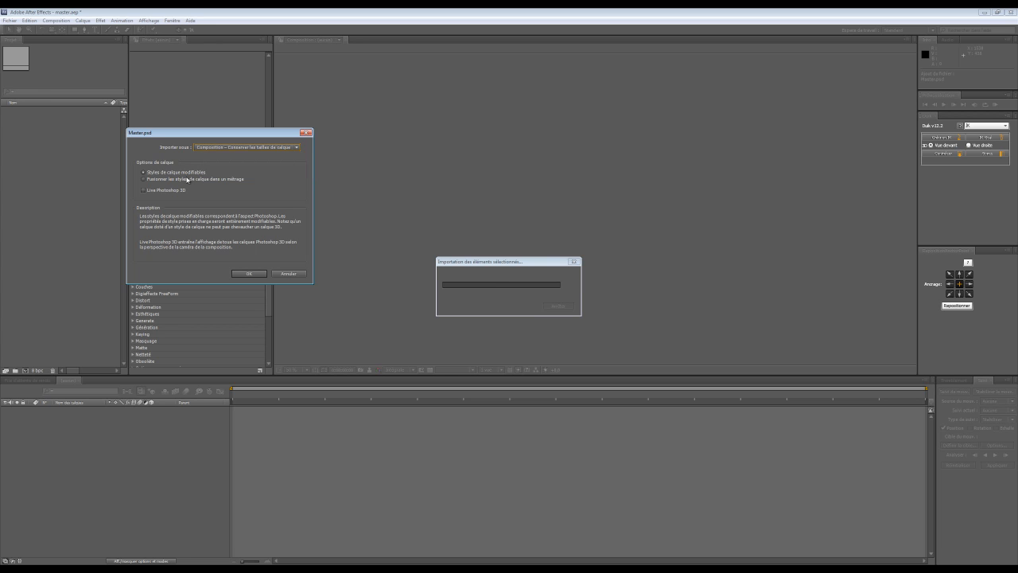
pyautogui.click(144, 190)
pyautogui.click(249, 274)
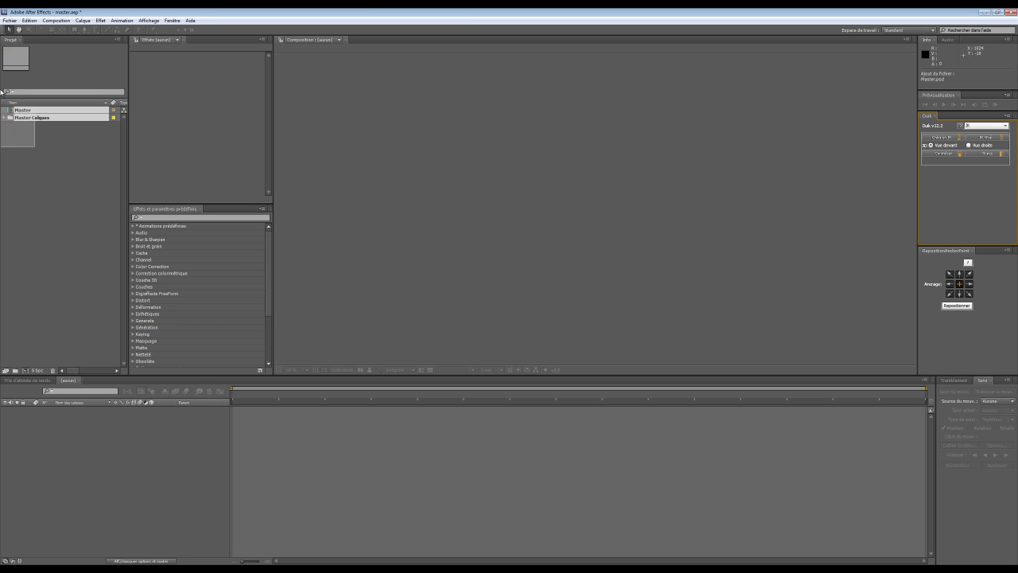
# - Open the imported Master composition and leave all of its layers deselected
pyautogui.click(32, 153)
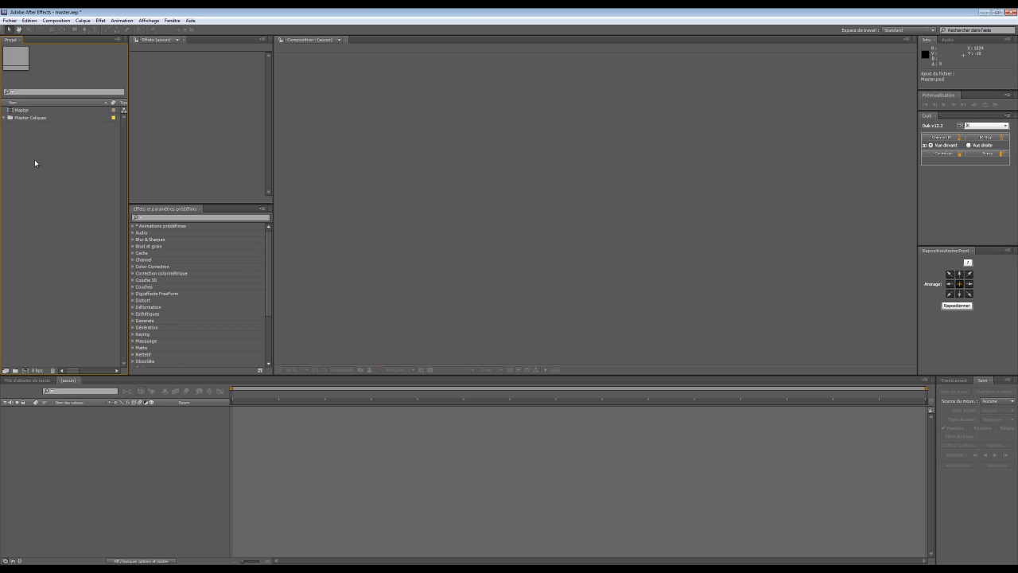
pyautogui.click(23, 111)
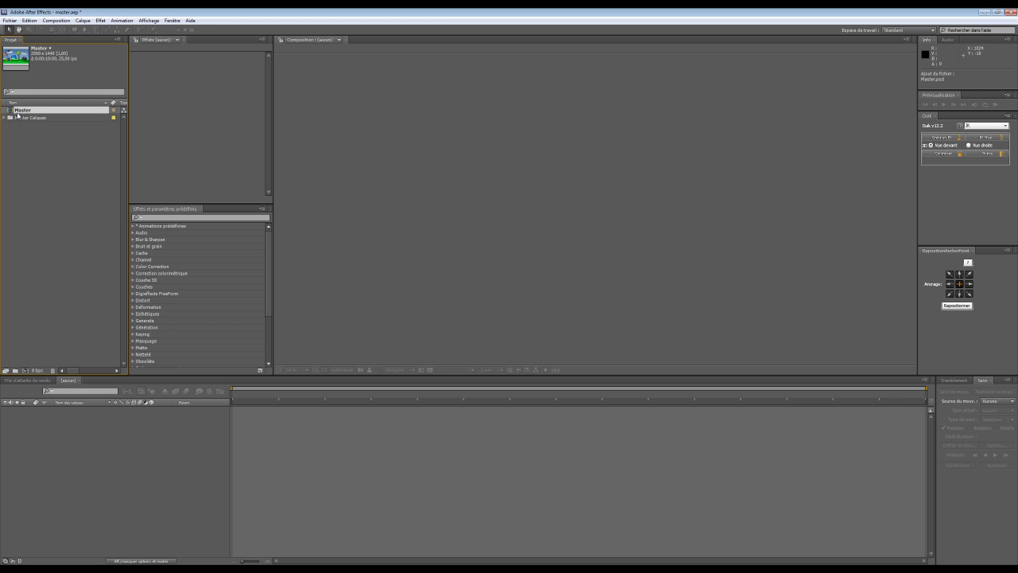
pyautogui.doubleClick(30, 112)
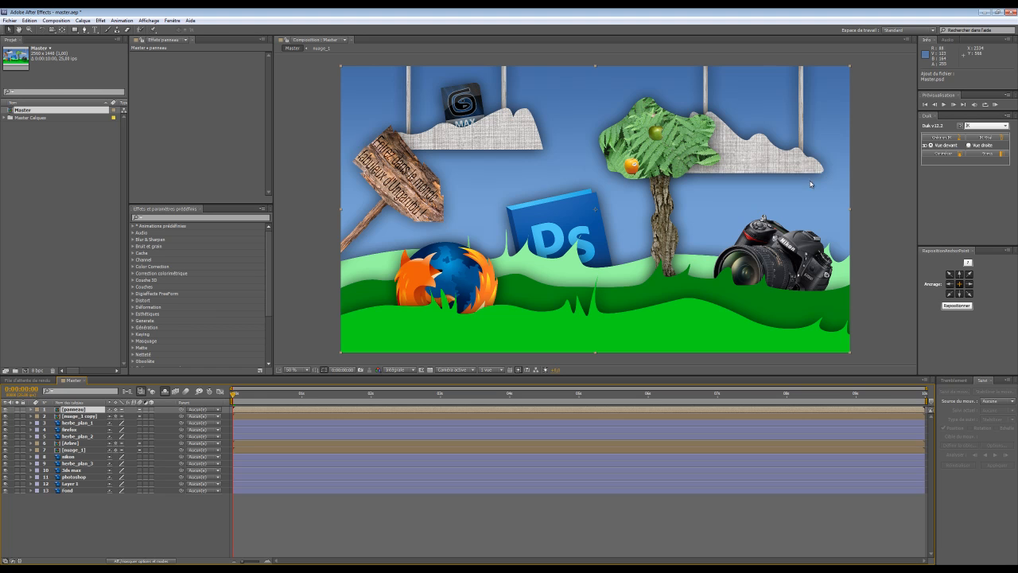
pyautogui.click(880, 211)
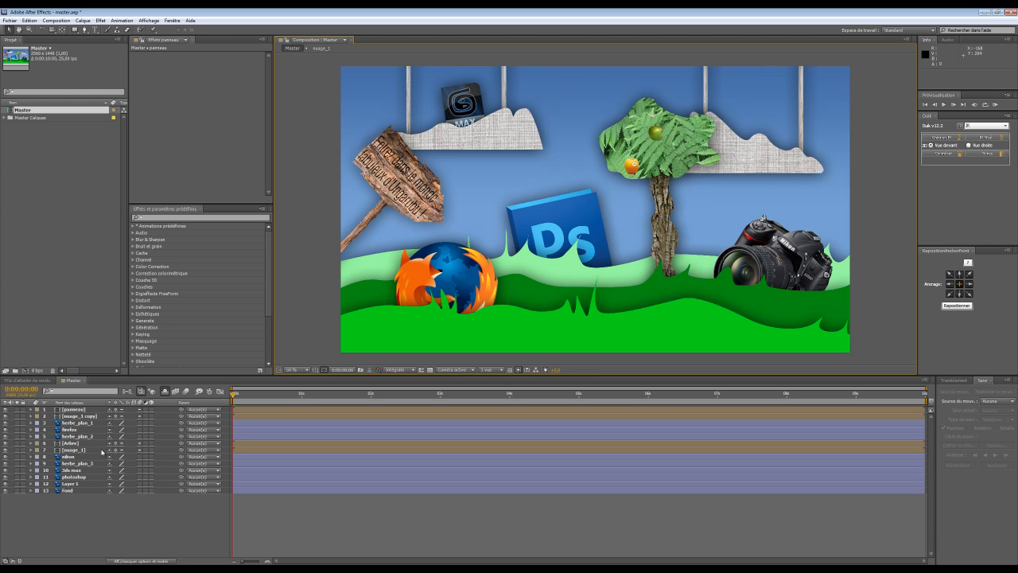
pyautogui.moveTo(81, 531); pyautogui.dragTo(76, 404)
pyautogui.click(84, 528)
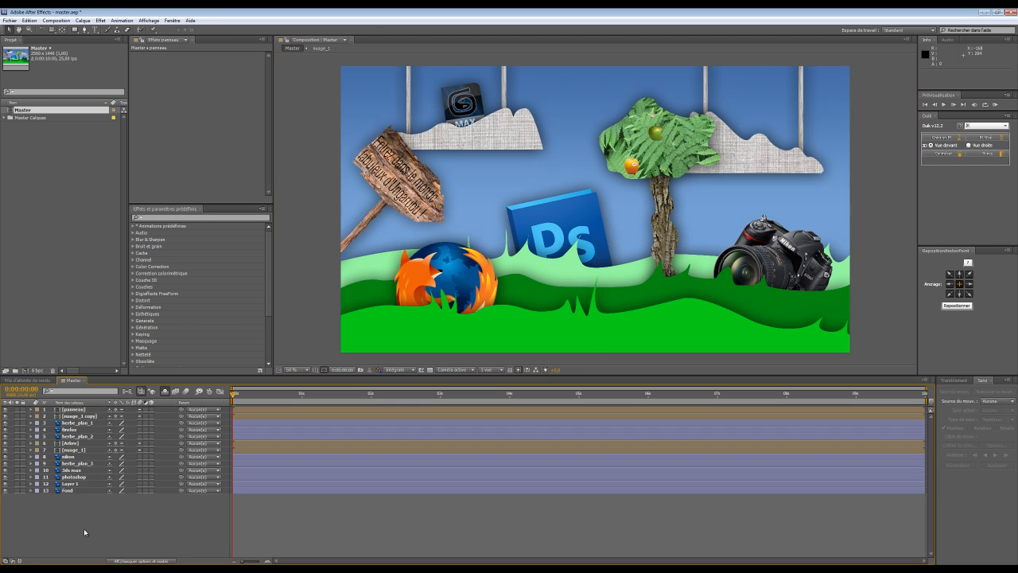
# - Cut the 3ds max layer out of Master and paste it into the nuage_1 copy composition
pyautogui.click(76, 470)
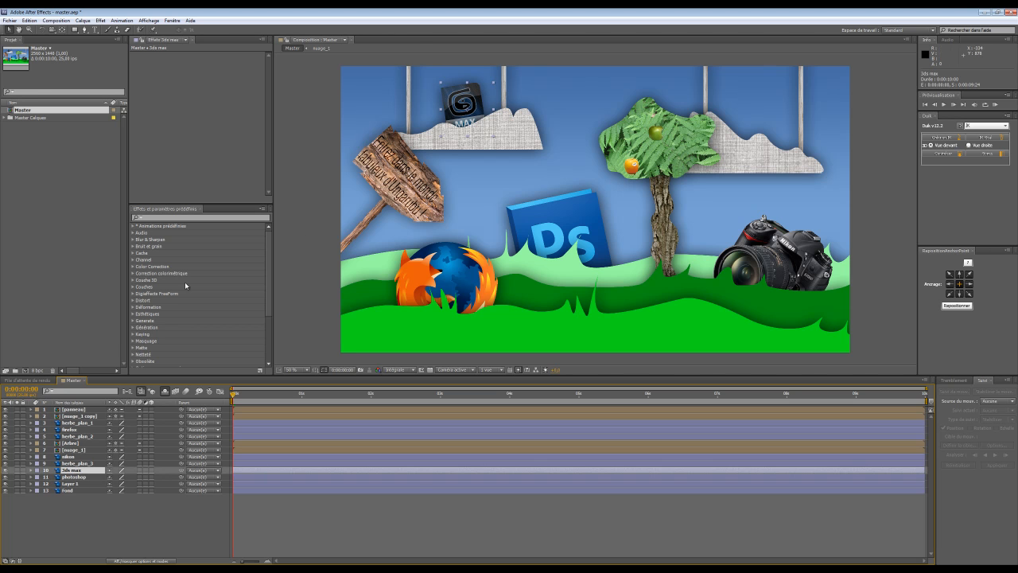
pyautogui.hotkey('ctrl', 'x')
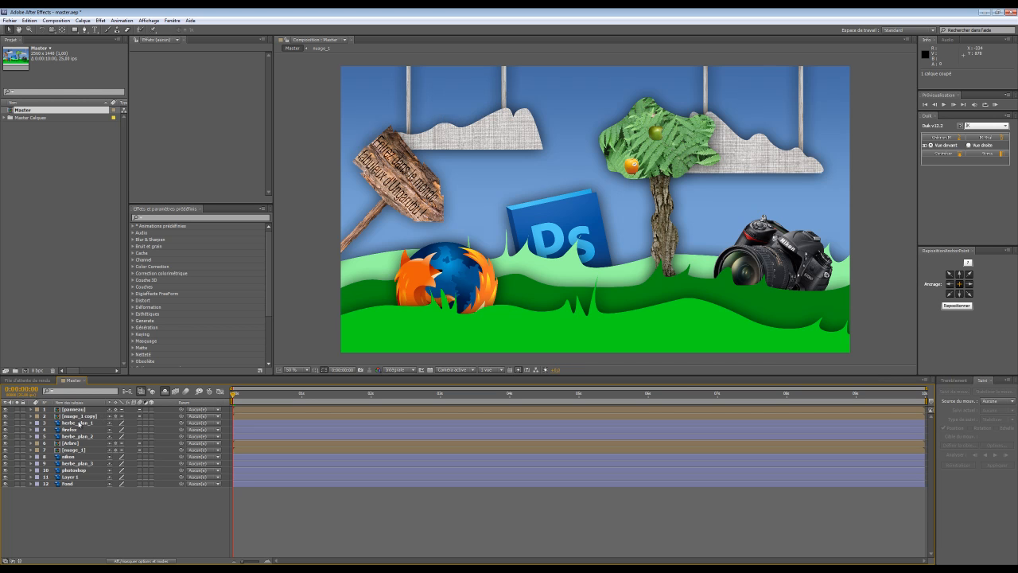
pyautogui.click(6, 422)
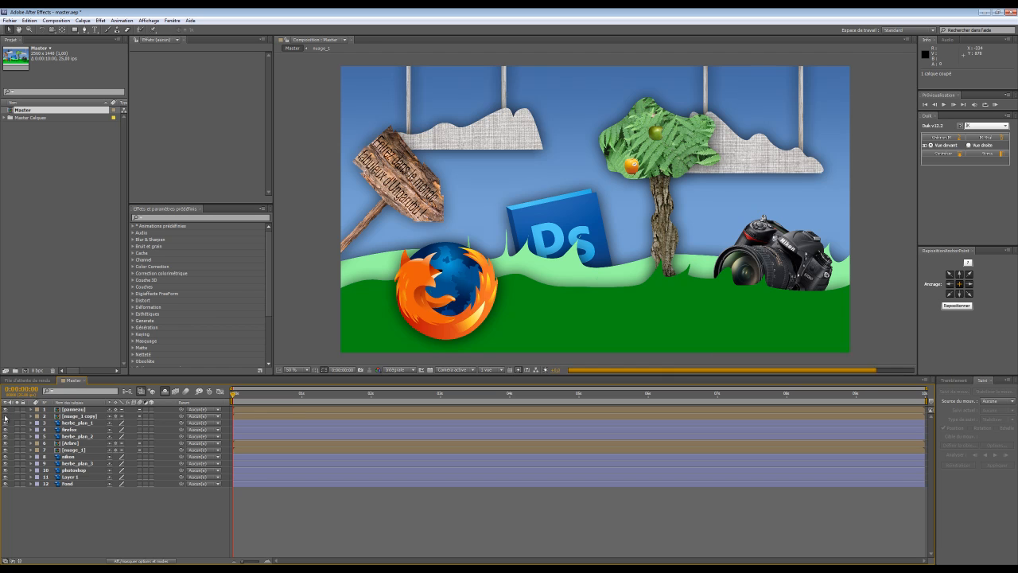
pyautogui.click(6, 416)
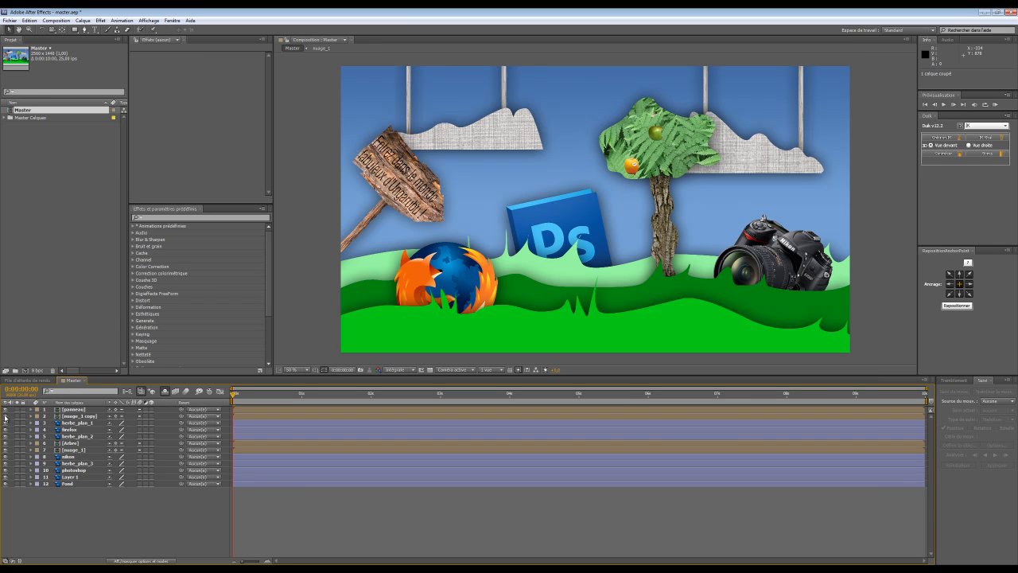
pyautogui.doubleClick(73, 416)
pyautogui.hotkey('ctrl', 'v')
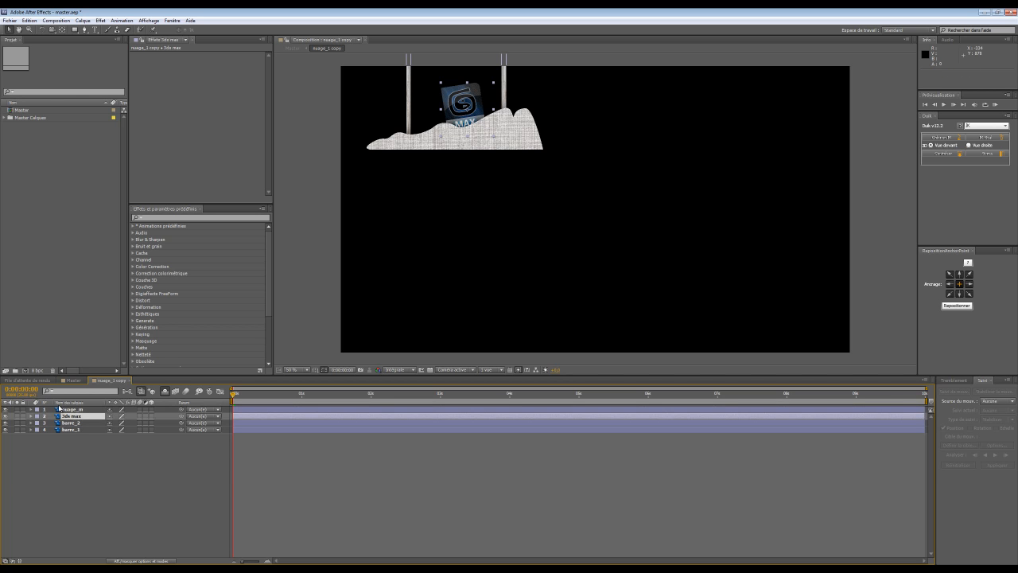
# - Return to the Master composition and rename the nuage_1 copy layer as nuage_2
pyautogui.click(72, 380)
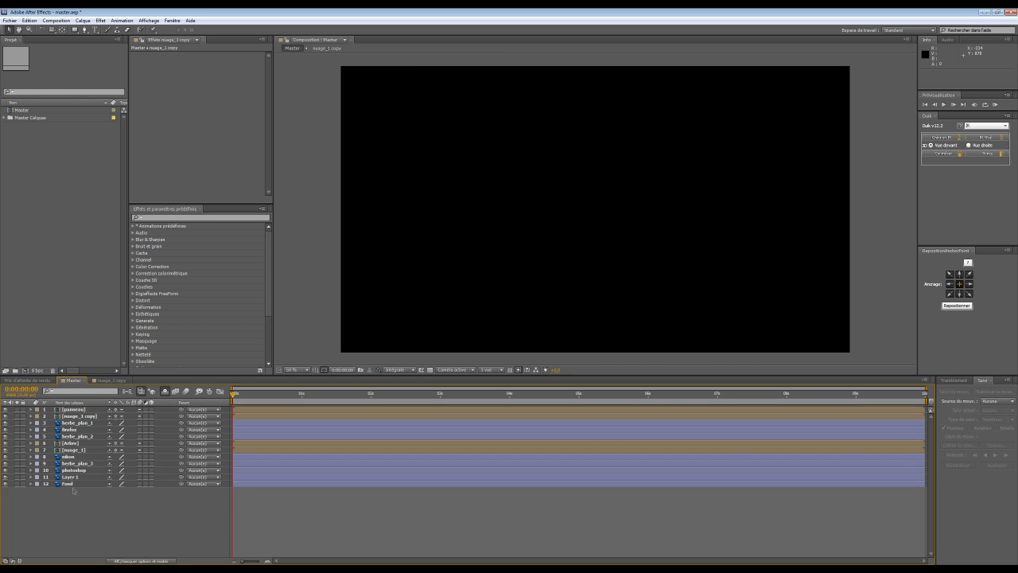
pyautogui.click(73, 416)
pyautogui.click(88, 412)
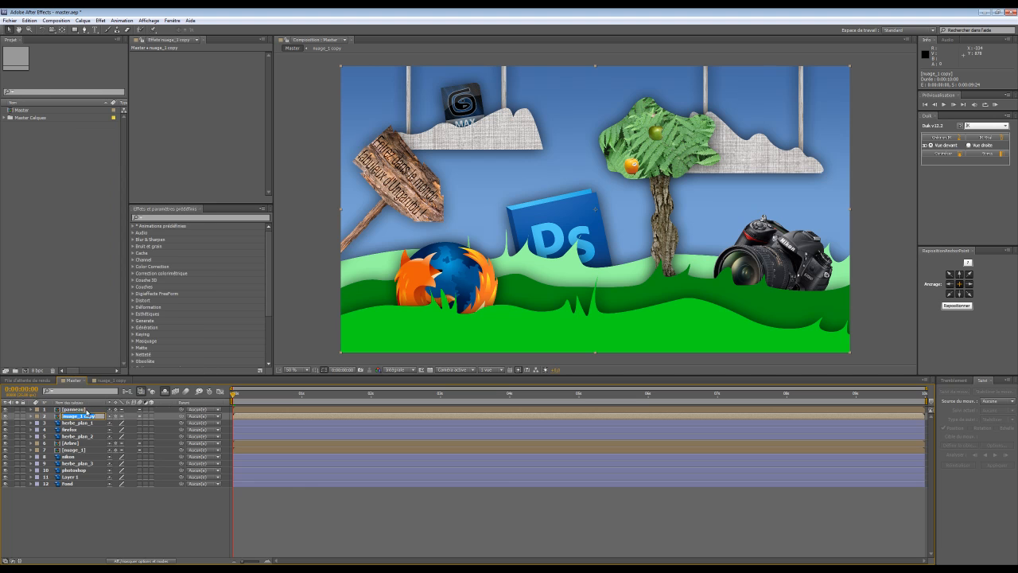
pyautogui.write('ni')
pyautogui.press('Return')
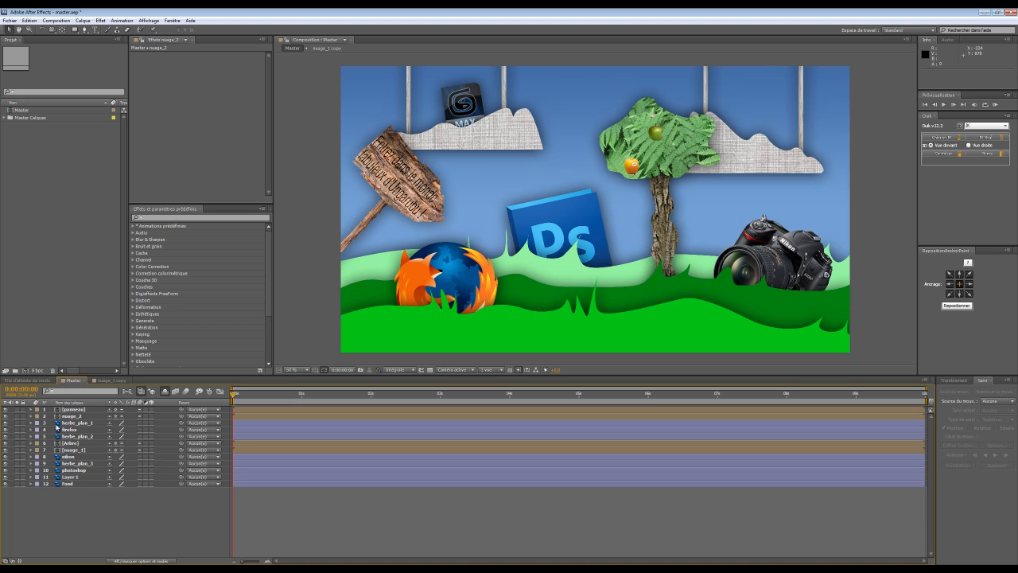
# - Mark every Master layer except nuage_2 and nuage_1 as shy and hide the shy layers
pyautogui.moveTo(22, 423); pyautogui.dragTo(27, 440)
pyautogui.moveTo(24, 483); pyautogui.dragTo(23, 460)
pyautogui.click(164, 392)
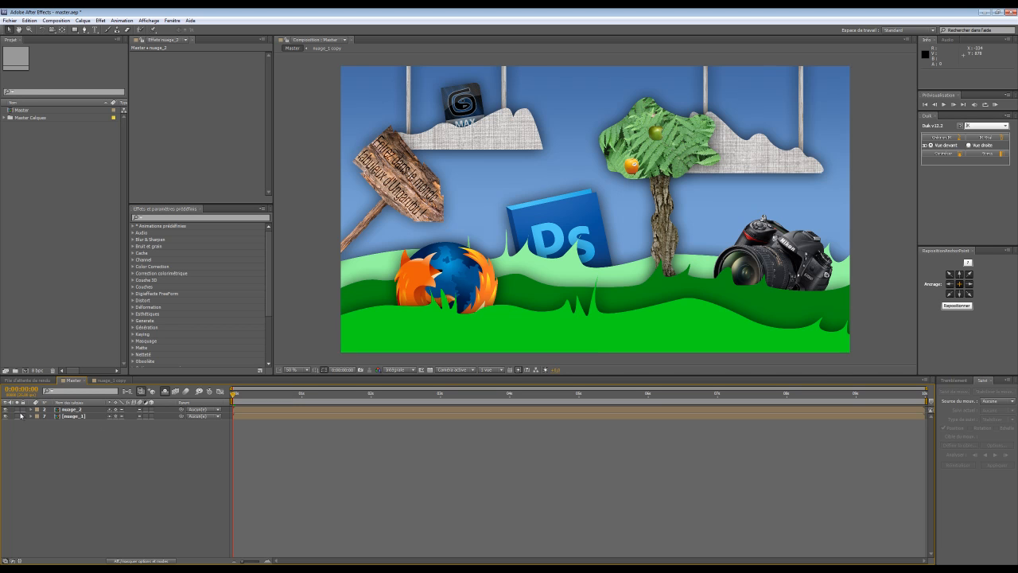
# - Move nuage_2 horizontally out of the frame's left side to 76, 720 and start its Position keyframes at time 0
pyautogui.click(69, 409)
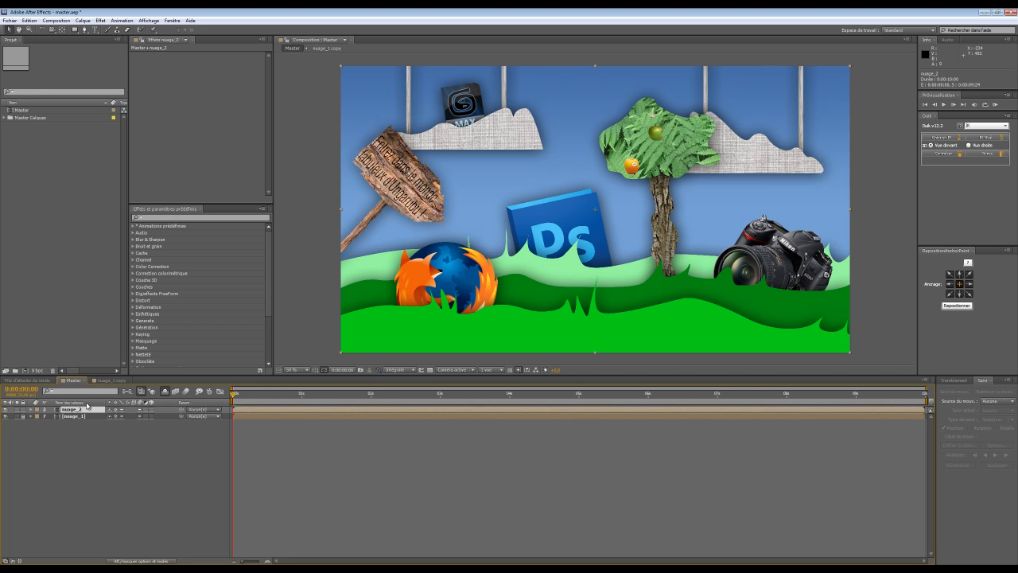
pyautogui.moveTo(484, 121); pyautogui.dragTo(197, 139)
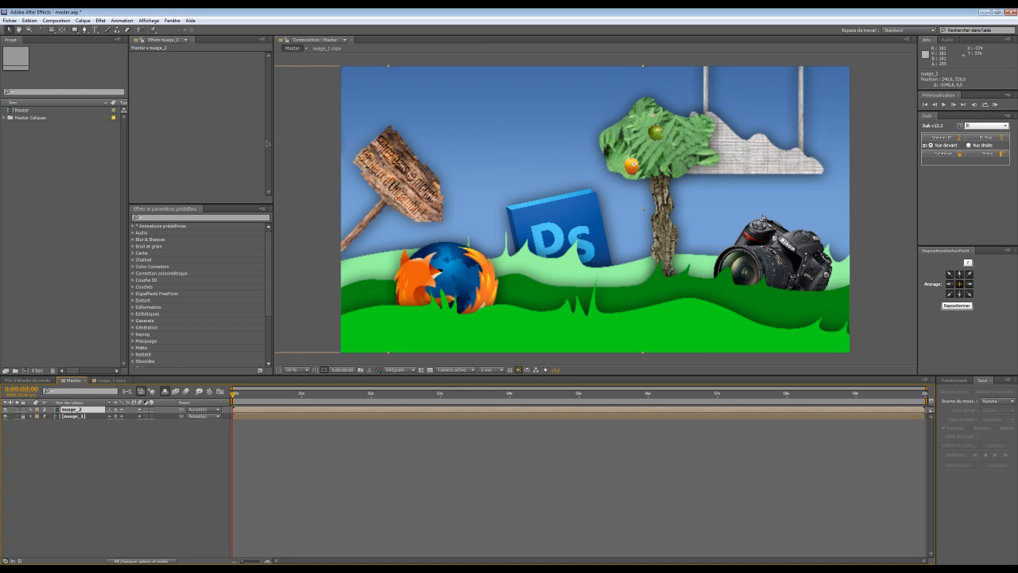
pyautogui.moveTo(283, 131); pyautogui.dragTo(271, 132)
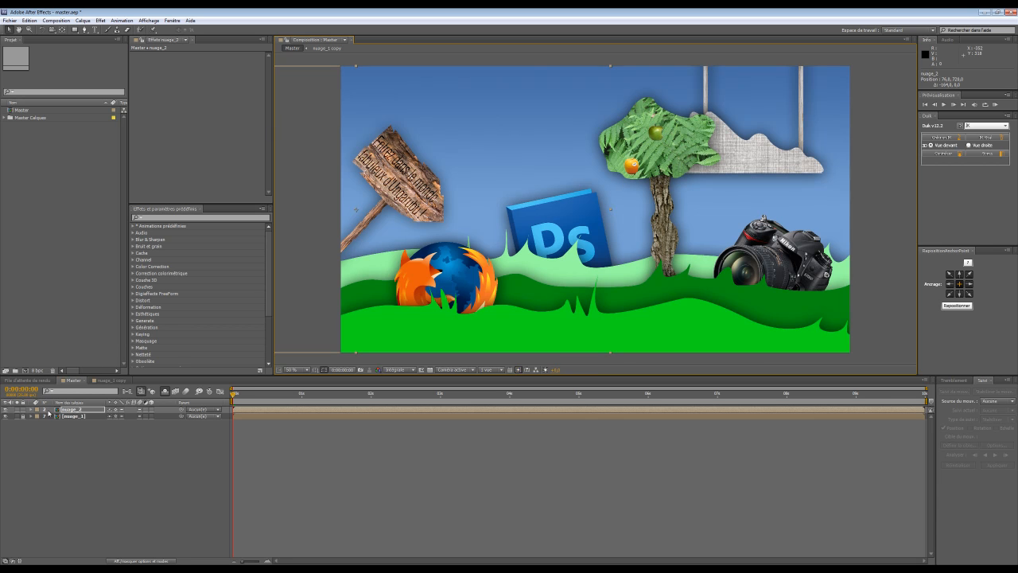
pyautogui.press('p')
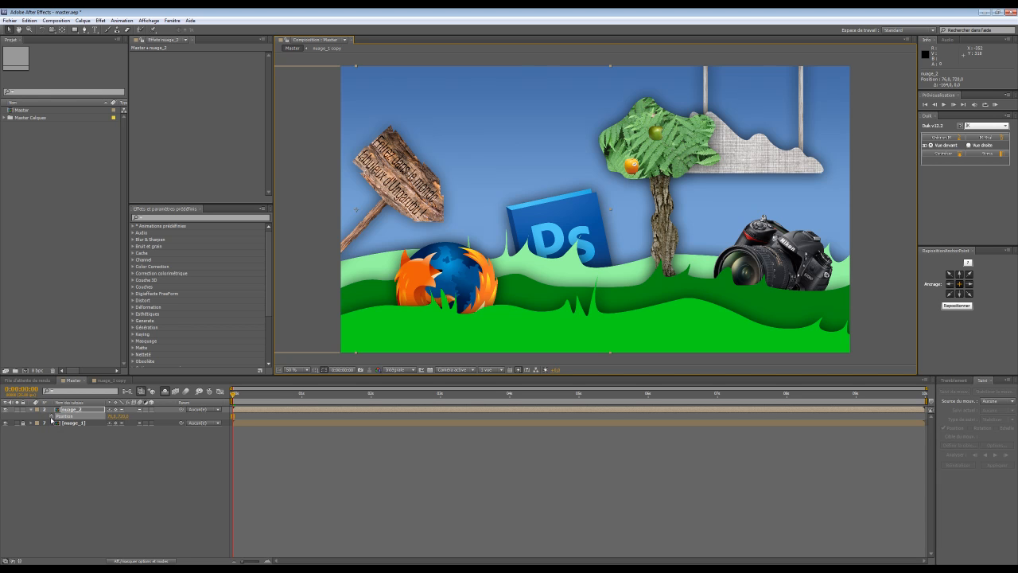
pyautogui.click(51, 416)
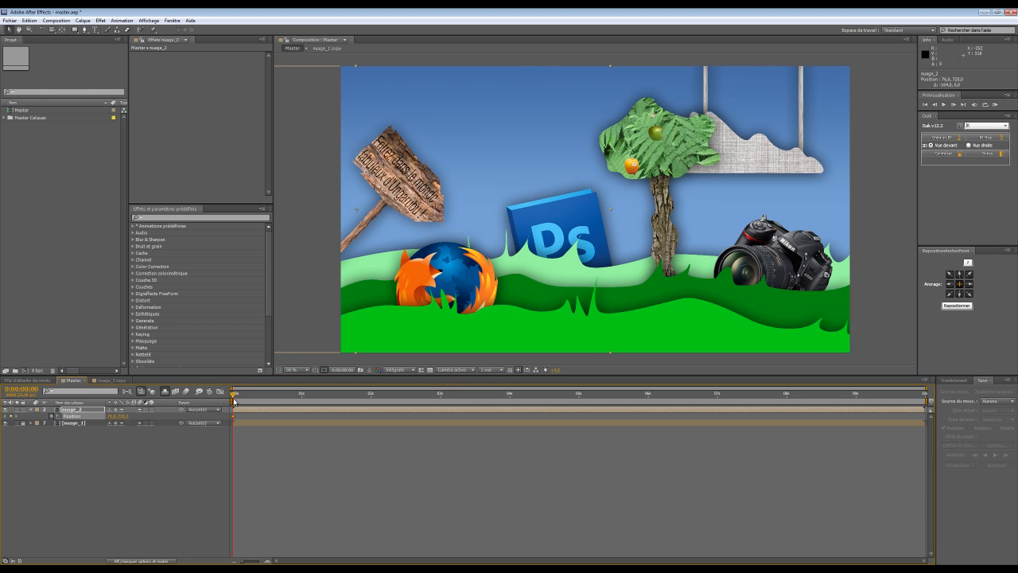
# - At 1 second, move nuage_2 back into the frame at 1280, 720, and scrub back to the start
pyautogui.moveTo(231, 395); pyautogui.dragTo(302, 404)
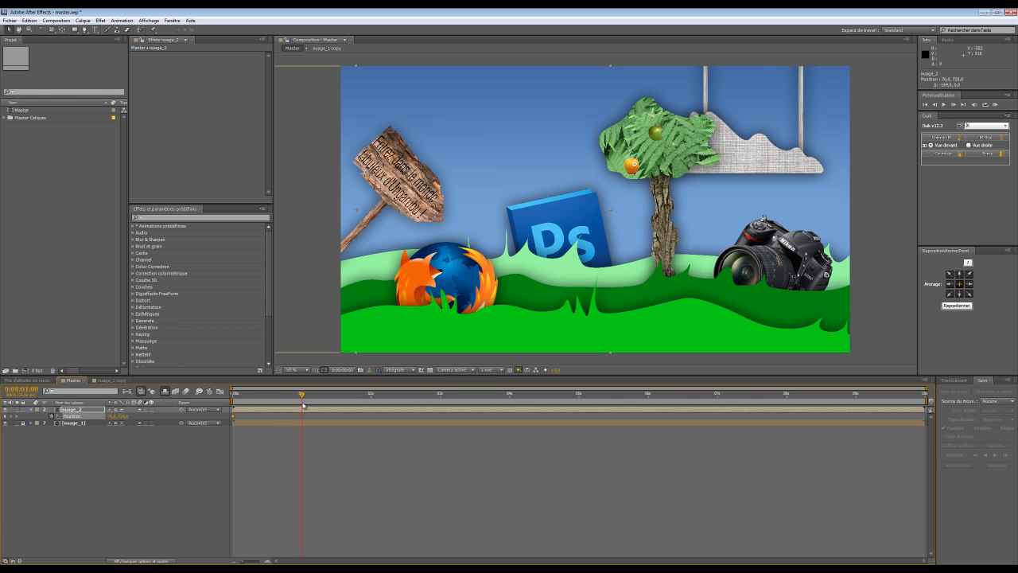
pyautogui.moveTo(297, 198); pyautogui.dragTo(537, 188)
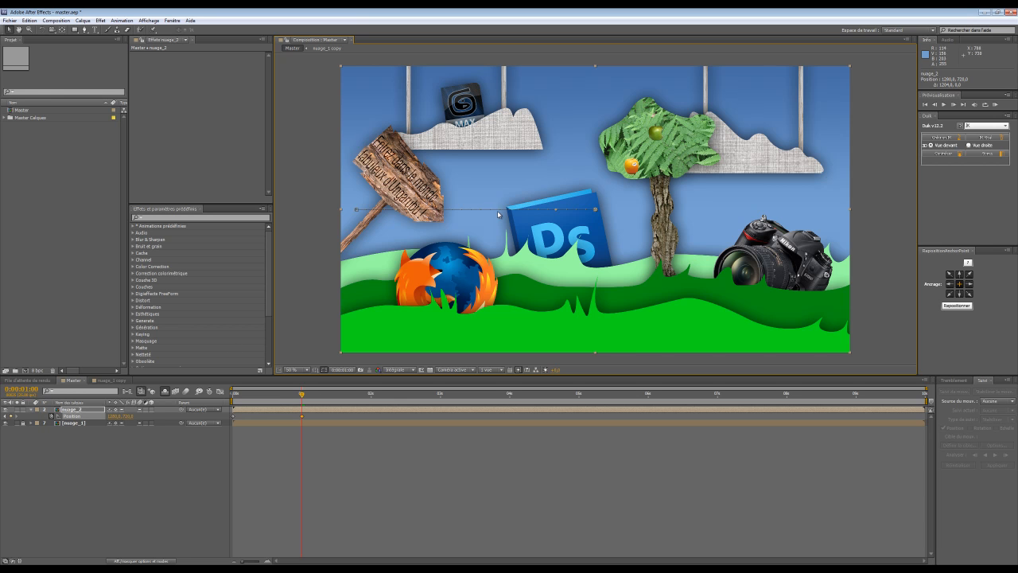
pyautogui.moveTo(299, 397); pyautogui.dragTo(221, 400)
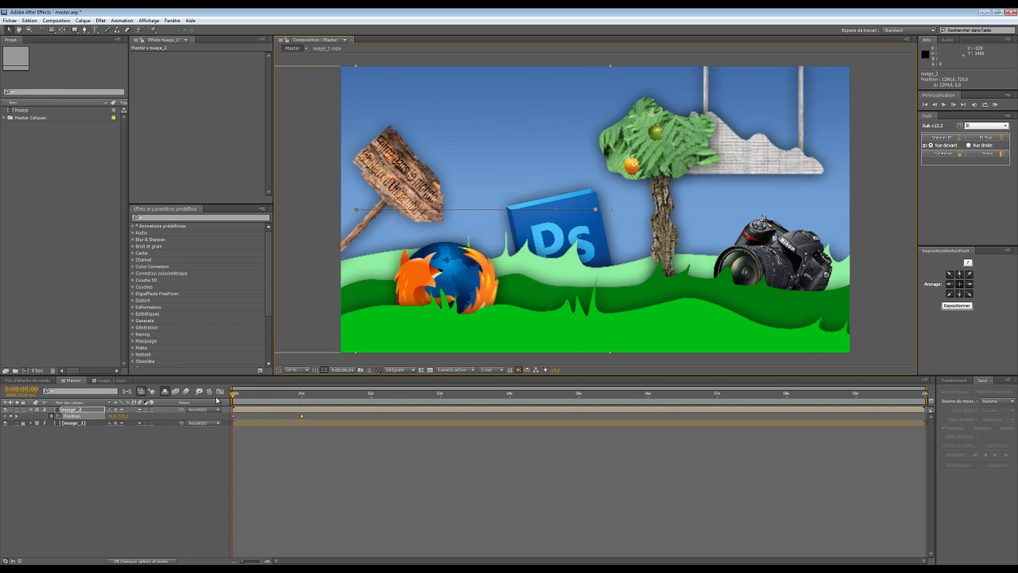
# - Shorten the work area to just under 2 seconds, set the preview resolution to Un demi, and run a RAM preview
pyautogui.moveTo(924, 398); pyautogui.dragTo(360, 398)
pyautogui.click(1006, 105)
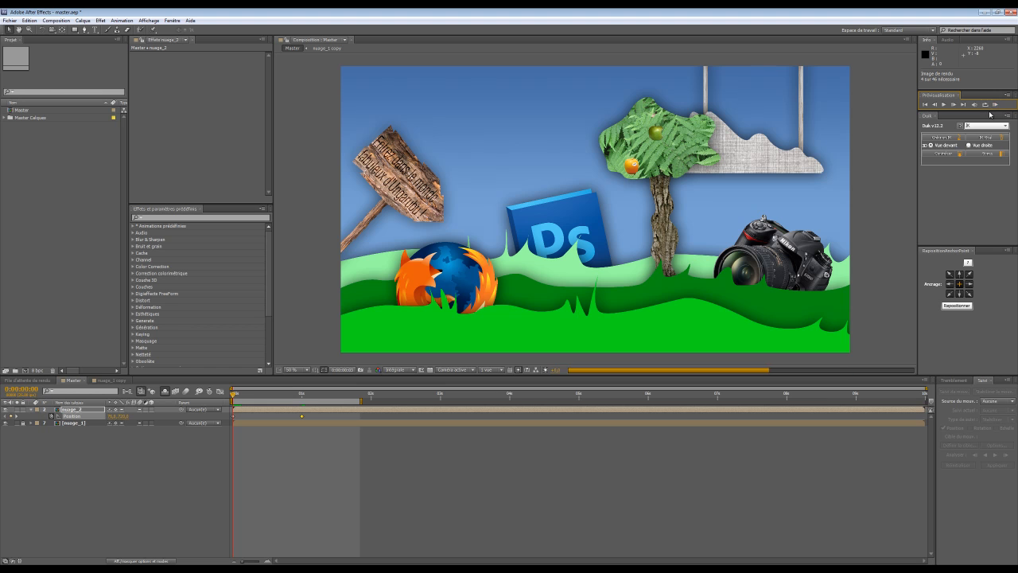
pyautogui.click(413, 370)
pyautogui.click(410, 400)
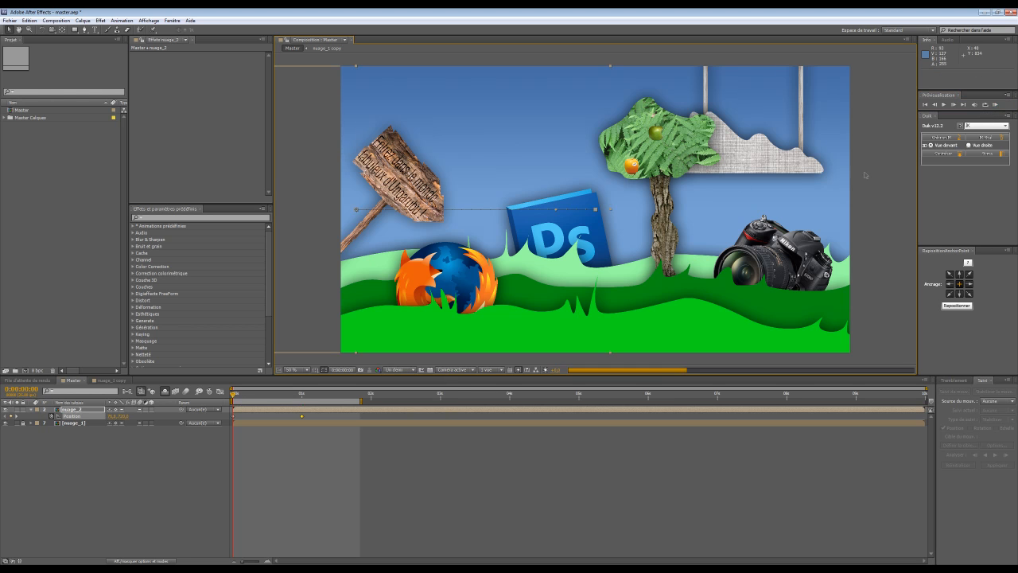
pyautogui.click(994, 104)
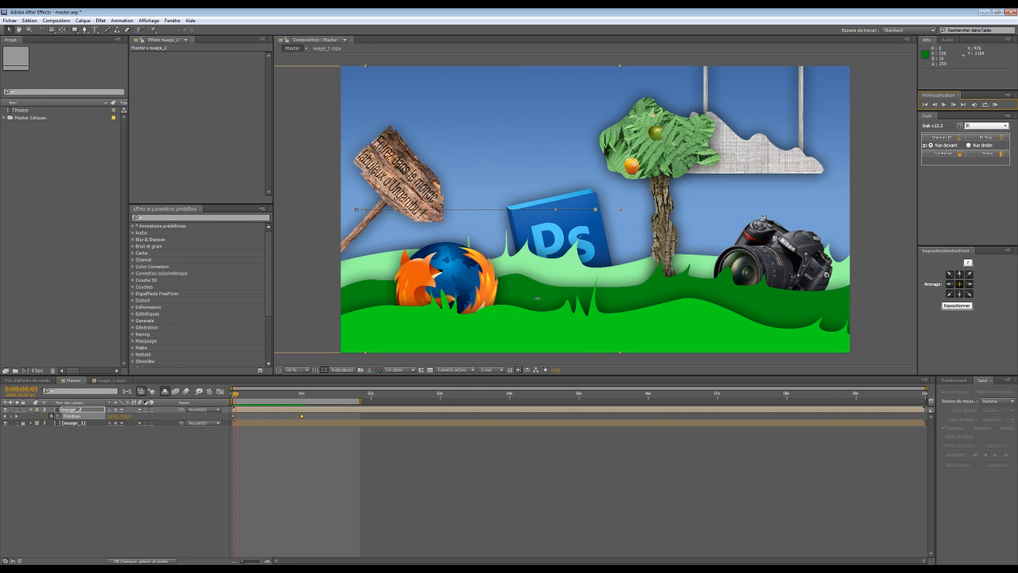
# - Move nuage_2's two Position keyframes closer together, starting slightly after time 0 and with the second at 0:00:00:18
pyautogui.moveTo(301, 416); pyautogui.dragTo(252, 419)
pyautogui.click(277, 417)
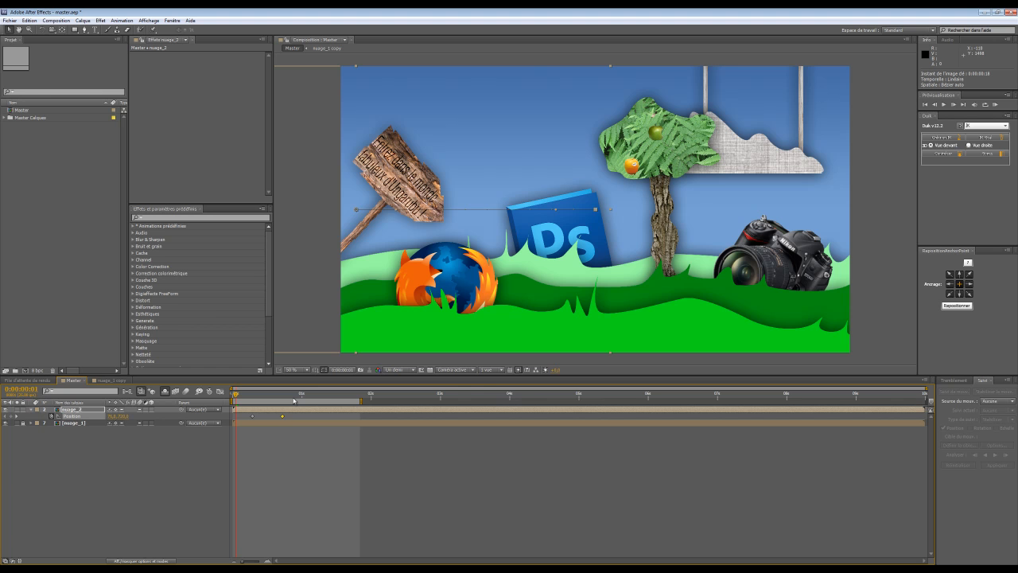
# - Extend the work area to the full composition and, at 0:00:09:24, move nuage_2 horizontally to 2800, 720
pyautogui.moveTo(361, 400); pyautogui.dragTo(928, 400)
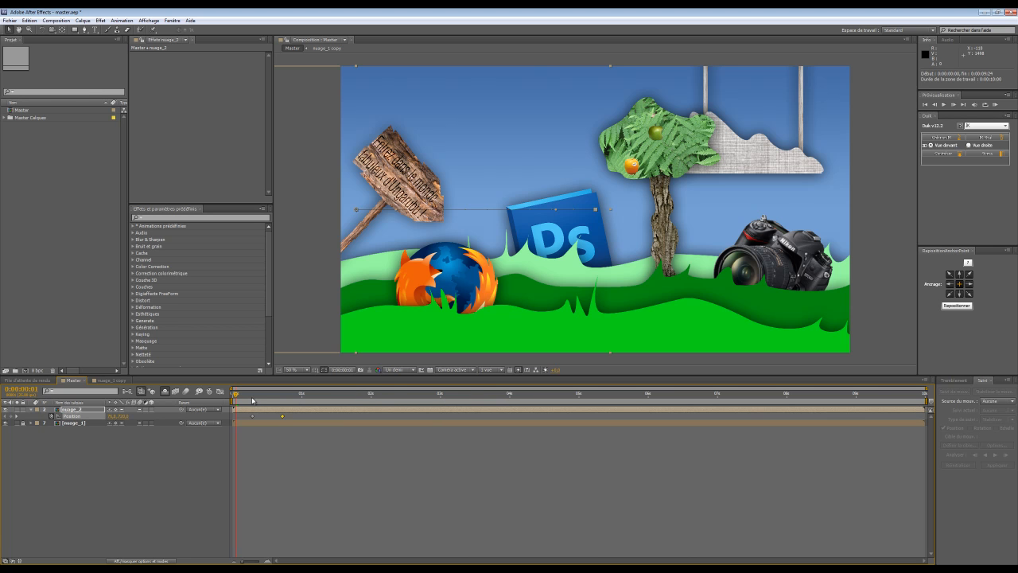
pyautogui.moveTo(244, 396); pyautogui.dragTo(923, 394)
pyautogui.moveTo(491, 134); pyautogui.dragTo(784, 136)
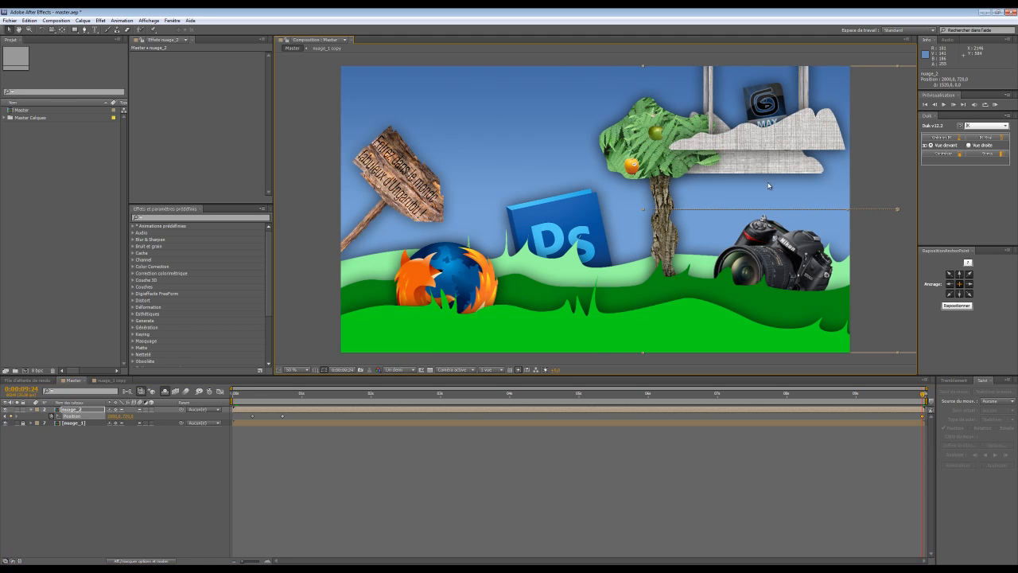
# - Run a RAM preview of the Master composition to check nuage_2's slide and drift
pyautogui.moveTo(811, 395); pyautogui.dragTo(214, 429)
pyautogui.click(1003, 105)
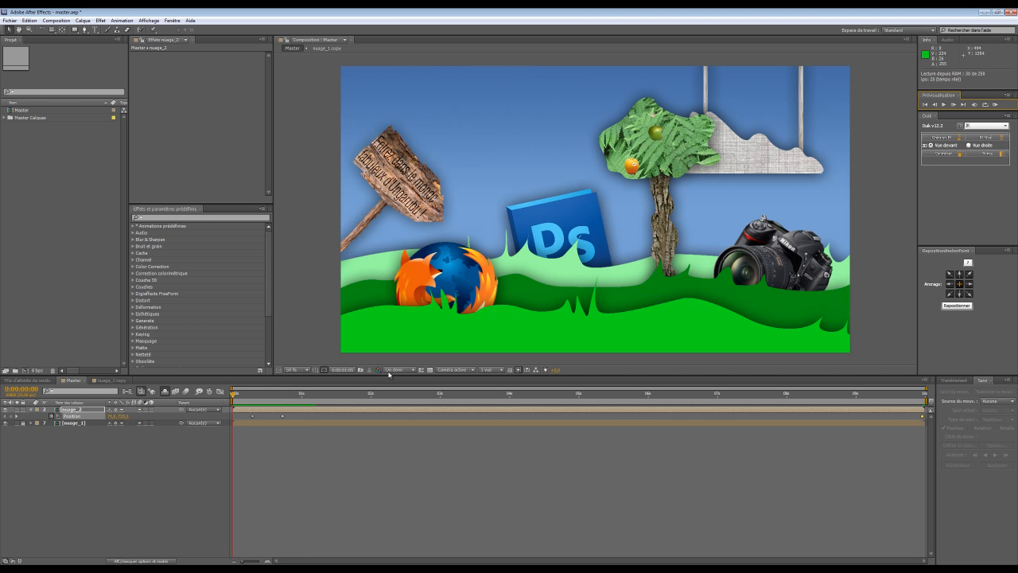
pyautogui.press('space')
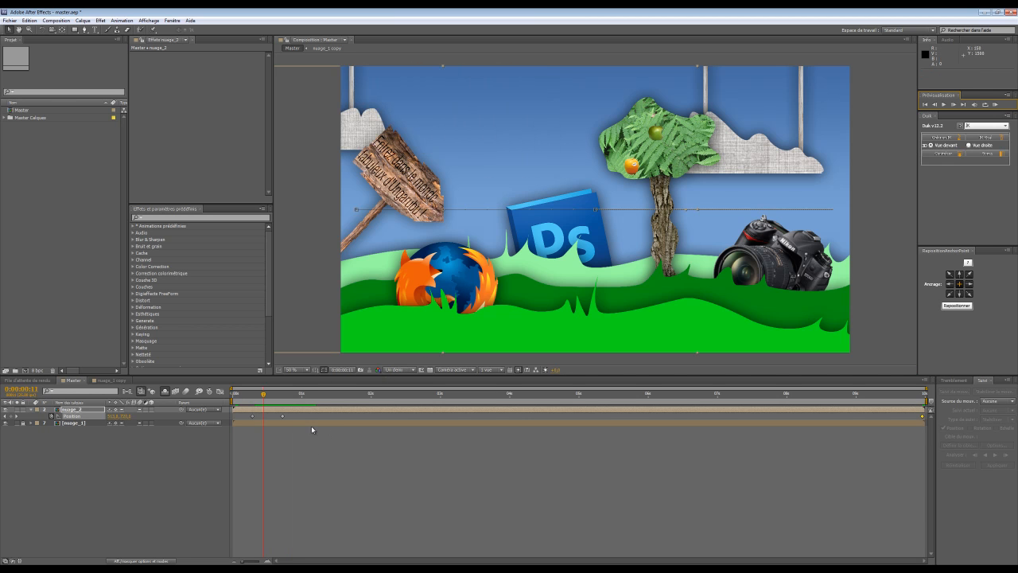
# - In the speed graph, lower the incoming speed of nuage_2's 0:00:00:18 Position keyframe to nearly zero and extend its incoming influence
pyautogui.click(221, 392)
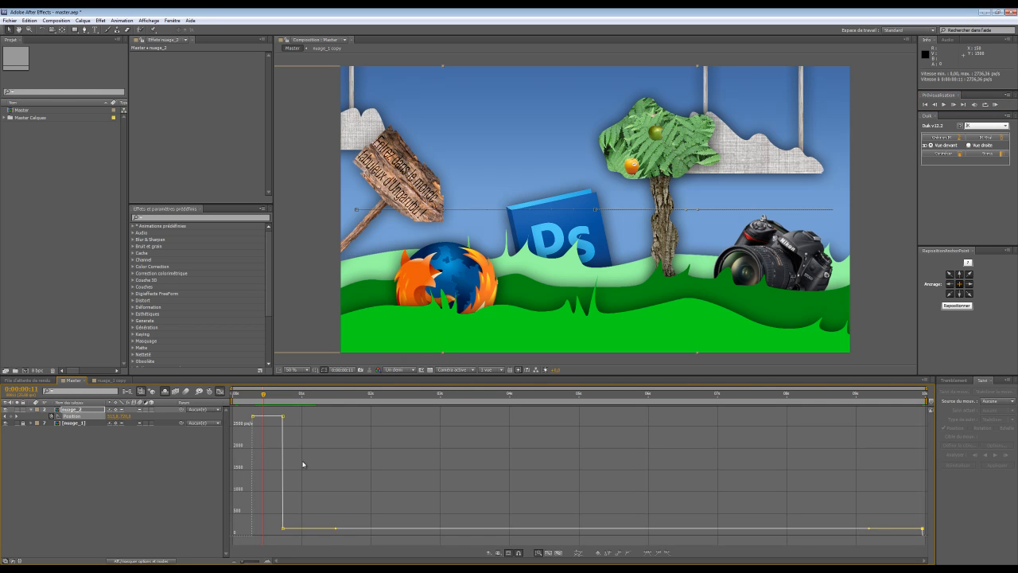
pyautogui.moveTo(283, 414)
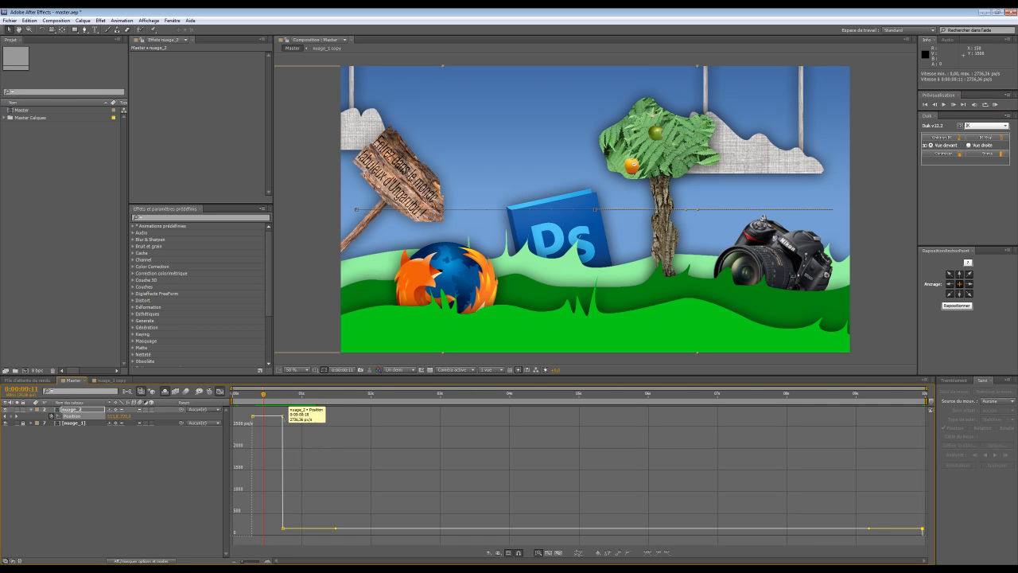
pyautogui.moveTo(283, 415); pyautogui.dragTo(264, 533)
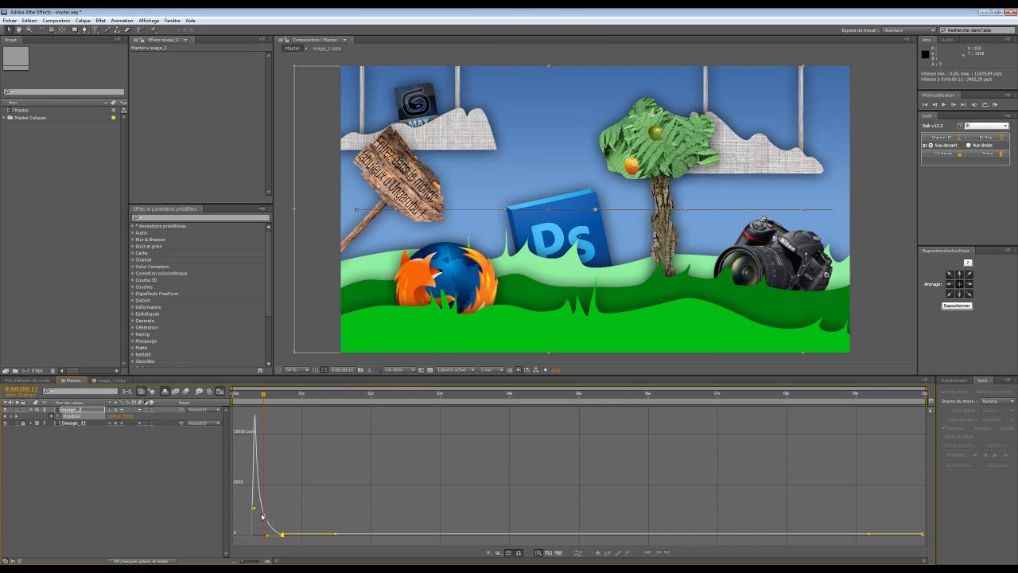
# - Lower the outgoing speed of nuage_2's 0:00:00:18 Position keyframe to nearly zero and leave the Graph Editor
pyautogui.moveTo(255, 415)
pyautogui.moveTo(280, 513); pyautogui.dragTo(318, 547)
pyautogui.click(548, 552)
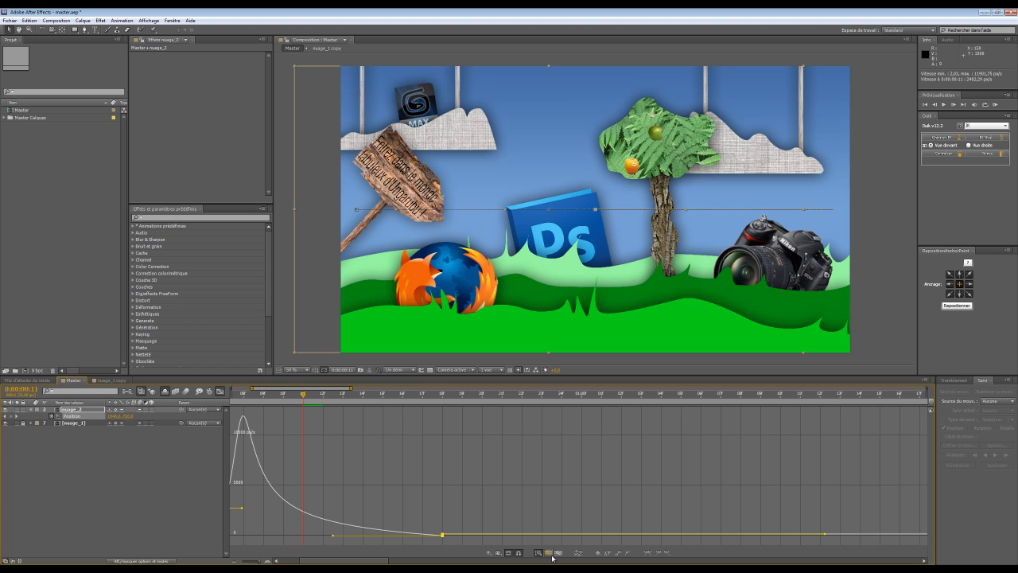
pyautogui.click(447, 523)
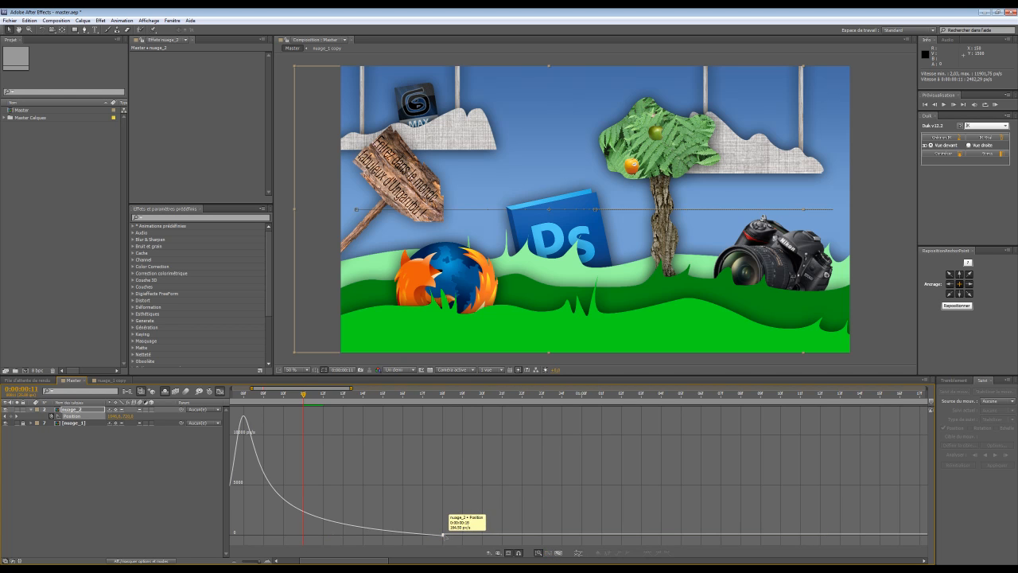
pyautogui.moveTo(443, 536); pyautogui.dragTo(444, 539)
pyautogui.click(473, 520)
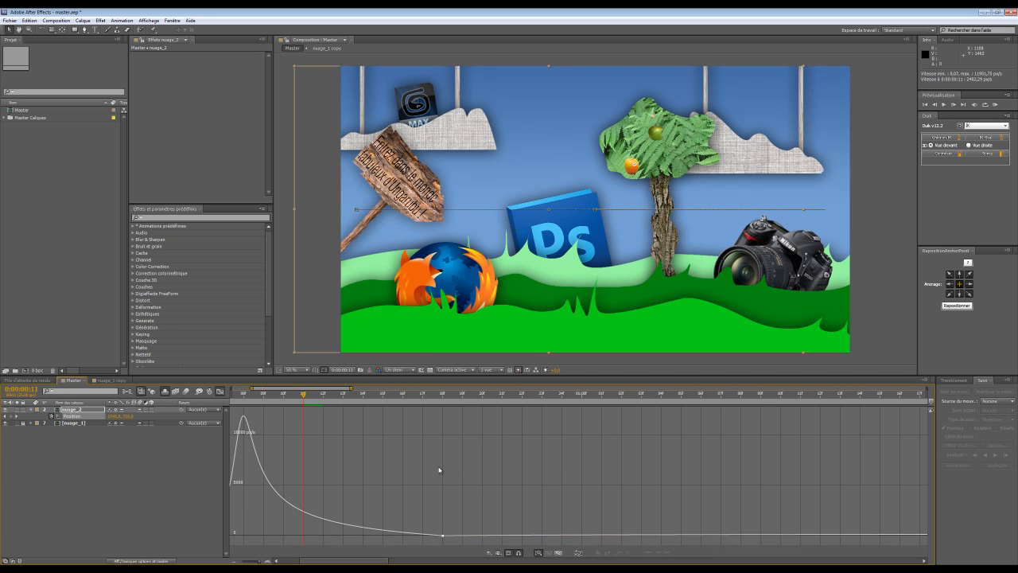
pyautogui.click(219, 391)
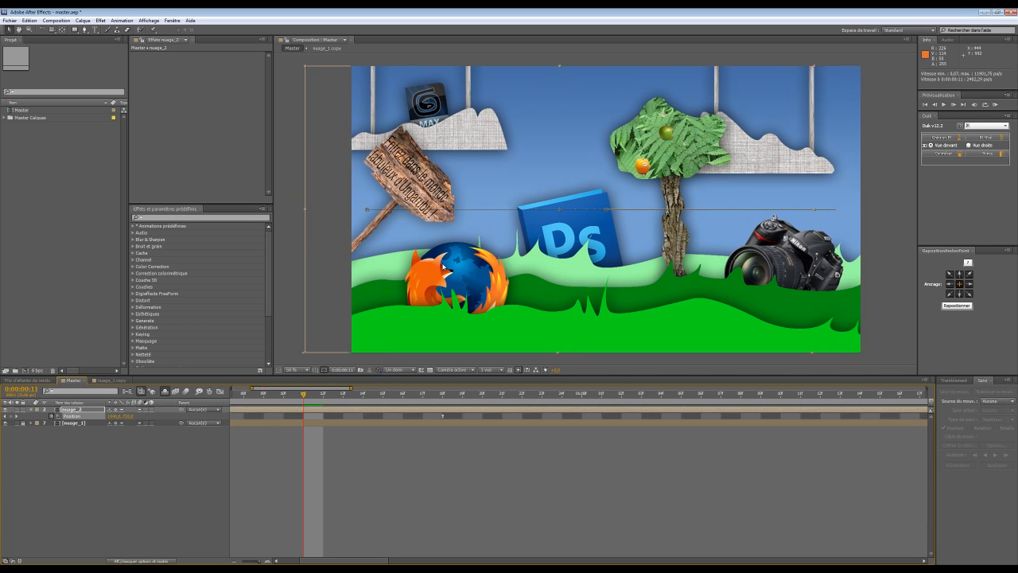
# - Show the whole composition duration in the timeline and run a RAM preview of the eased cloud movement
pyautogui.moveTo(251, 388); pyautogui.dragTo(230, 388)
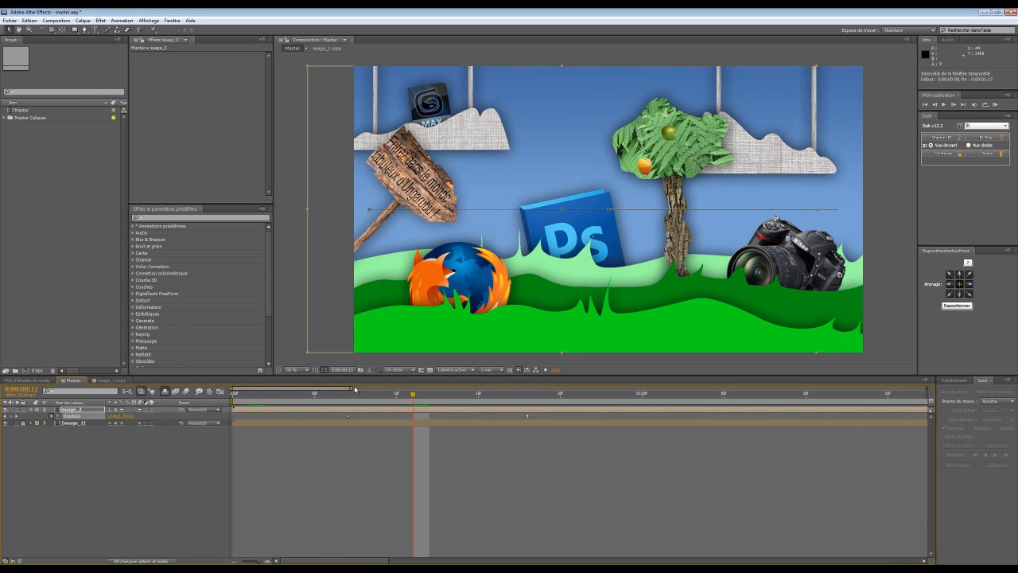
pyautogui.moveTo(351, 388); pyautogui.dragTo(927, 388)
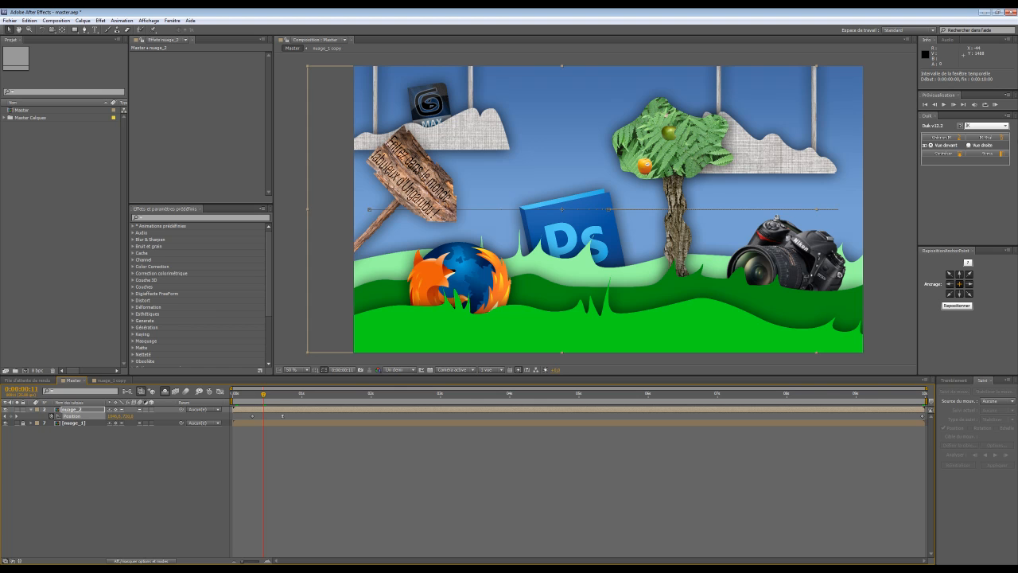
pyautogui.click(994, 104)
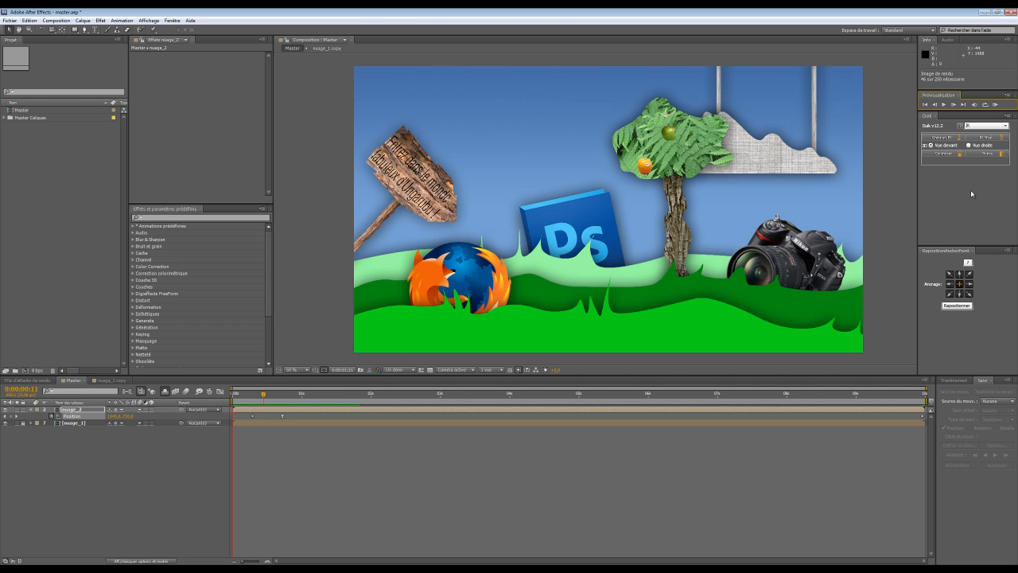
pyautogui.press('space')
pyautogui.press('space')
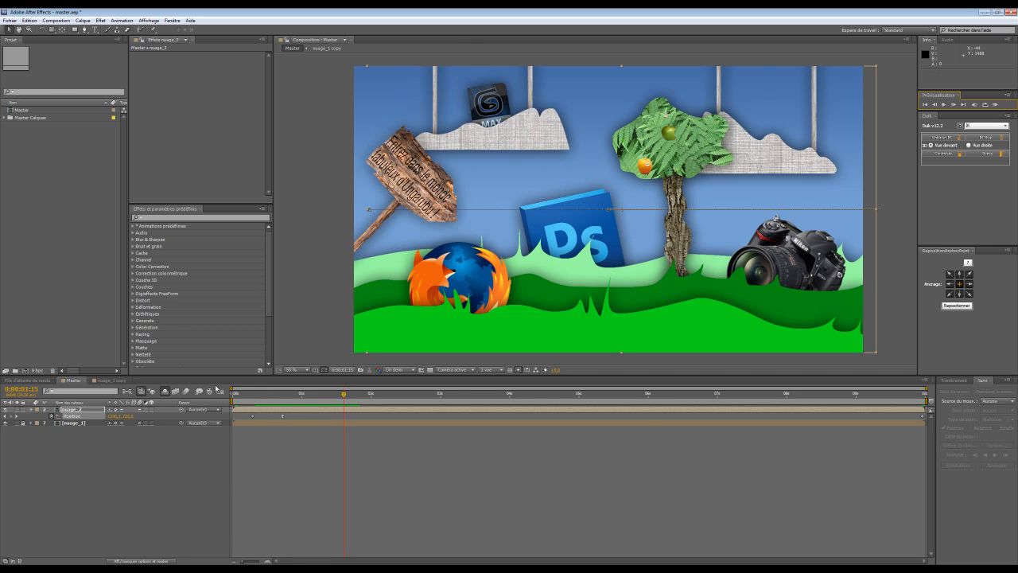
# - In the speed graph, bring the speed of nuage_2's final Position keyframe down to zero and return to the layer bars
pyautogui.click(220, 392)
pyautogui.moveTo(253, 561)
pyautogui.mouseDown()
pyautogui.moveTo(302, 561)
pyautogui.moveTo(260, 558)
pyautogui.mouseUp()
pyautogui.moveTo(295, 521); pyautogui.dragTo(456, 489)
pyautogui.moveTo(382, 495); pyautogui.dragTo(844, 500)
pyautogui.moveTo(904, 432); pyautogui.dragTo(905, 481)
pyautogui.moveTo(903, 537); pyautogui.dragTo(904, 534)
pyautogui.moveTo(523, 535); pyautogui.dragTo(679, 531)
pyautogui.moveTo(659, 496); pyautogui.dragTo(828, 518)
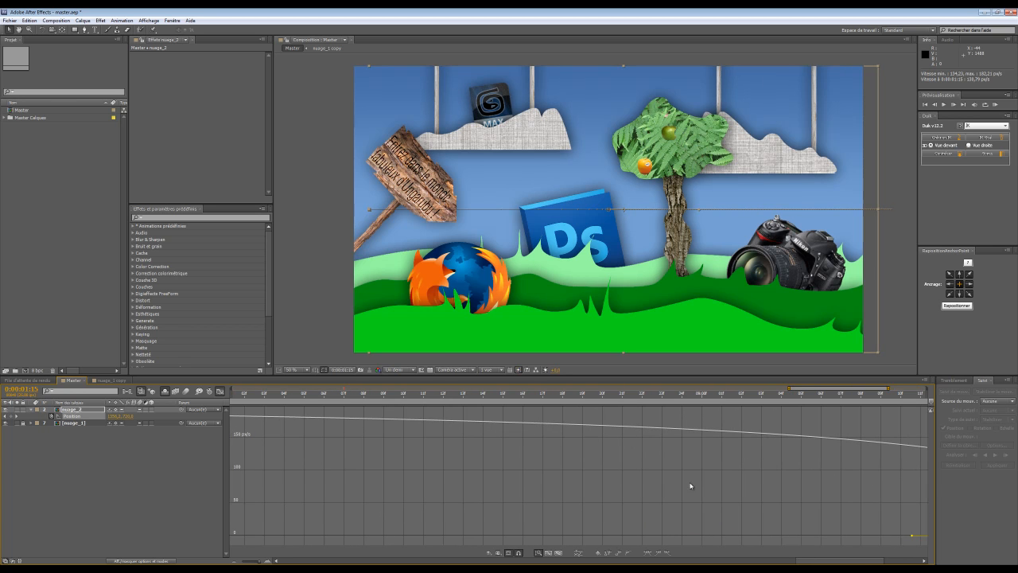
pyautogui.click(218, 391)
pyautogui.moveTo(264, 427); pyautogui.dragTo(990, 486)
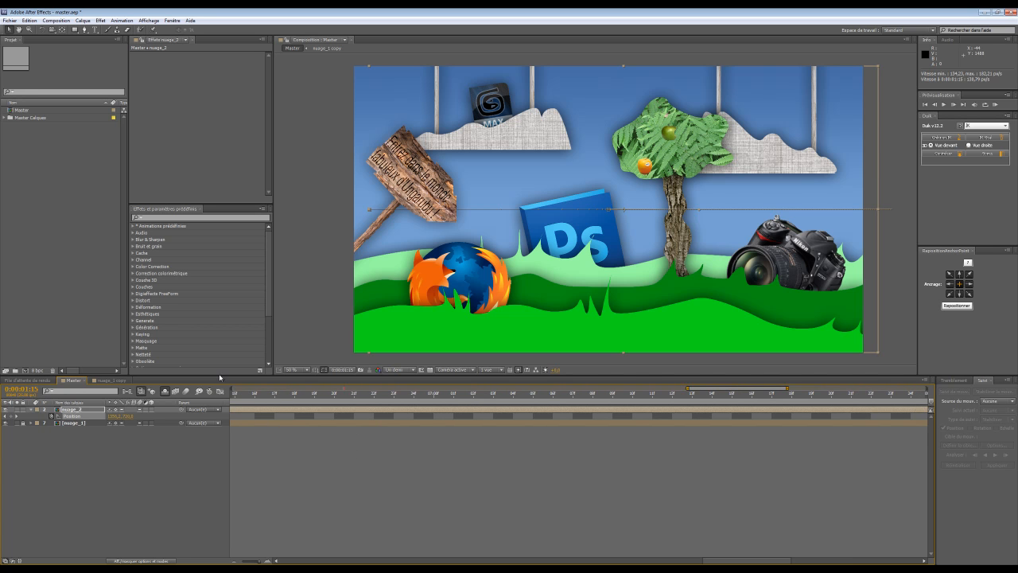
# - Set the incoming influence of nuage_2's Position keyframe at 0:00:09:24 to 0.01% in its keyframe velocity settings
pyautogui.moveTo(686, 388); pyautogui.dragTo(233, 389)
pyautogui.moveTo(784, 389); pyautogui.dragTo(927, 388)
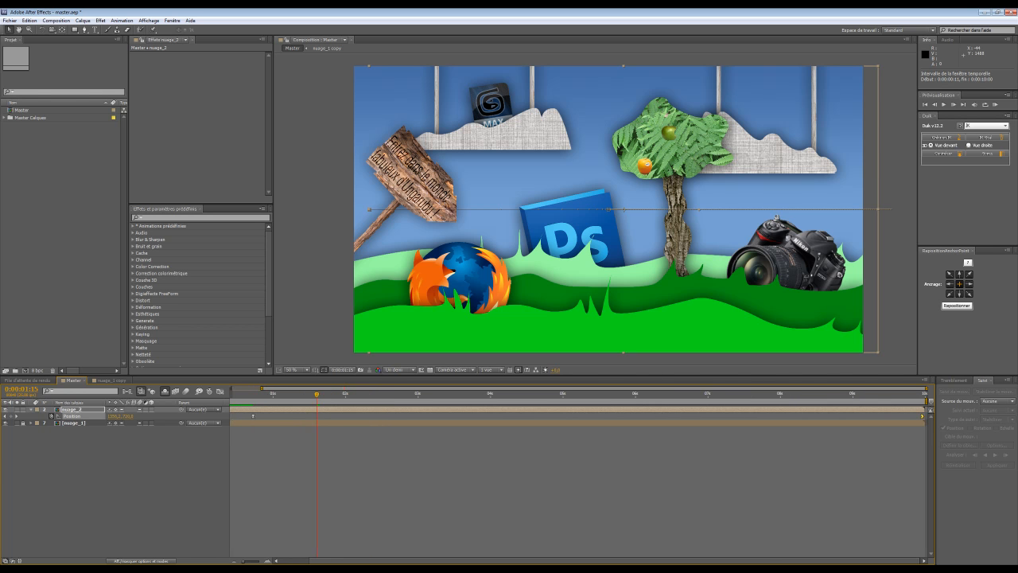
pyautogui.rightClick(923, 416)
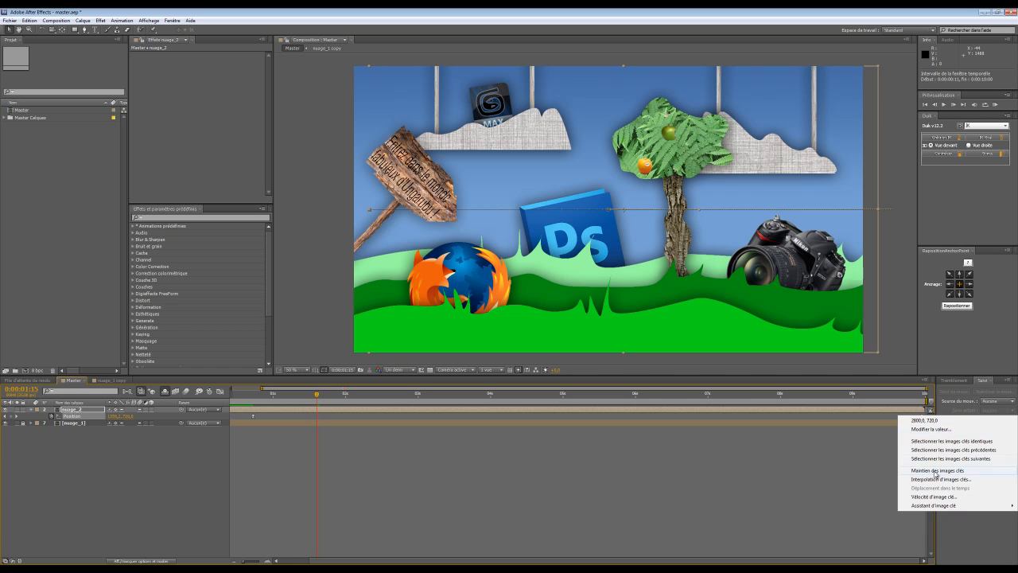
pyautogui.click(934, 497)
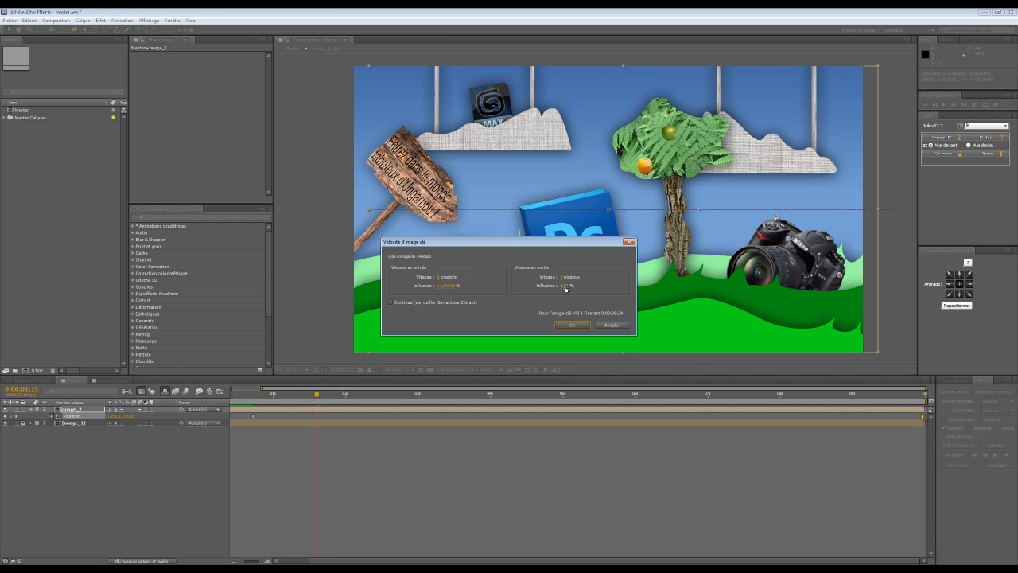
pyautogui.click(566, 285)
pyautogui.click(450, 286)
pyautogui.write('0,01')
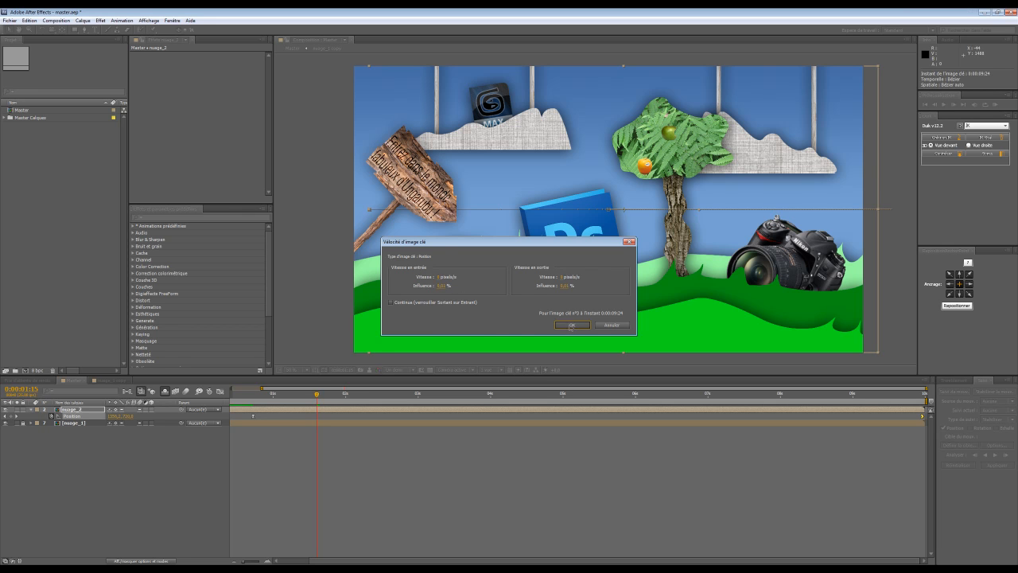
pyautogui.click(570, 325)
# - Lengthen the outgoing speed handle of nuage_2's 0:00:00:18 Position keyframe to about 0:00:01:15
pyautogui.moveTo(567, 469); pyautogui.dragTo(636, 480)
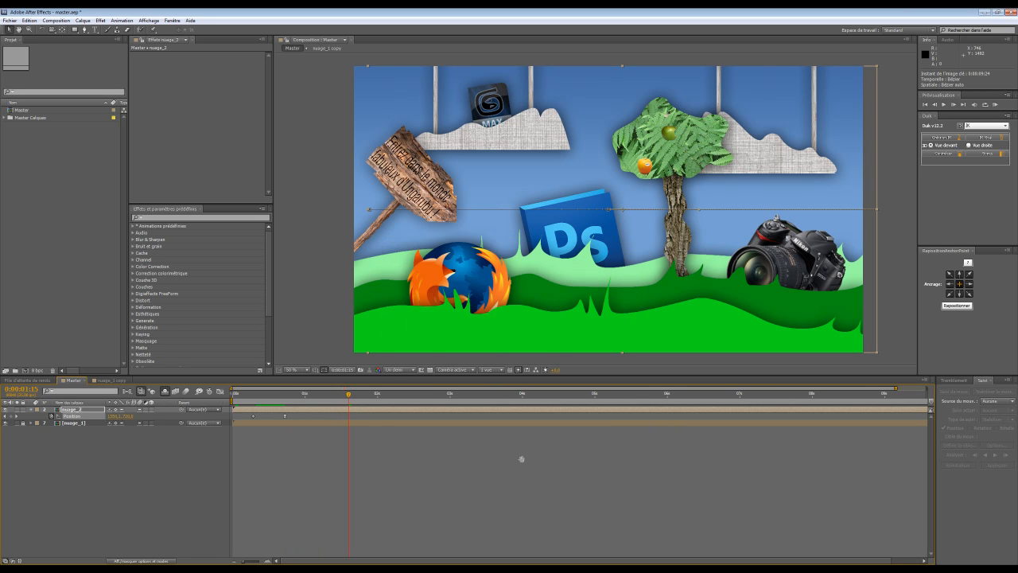
pyautogui.click(219, 391)
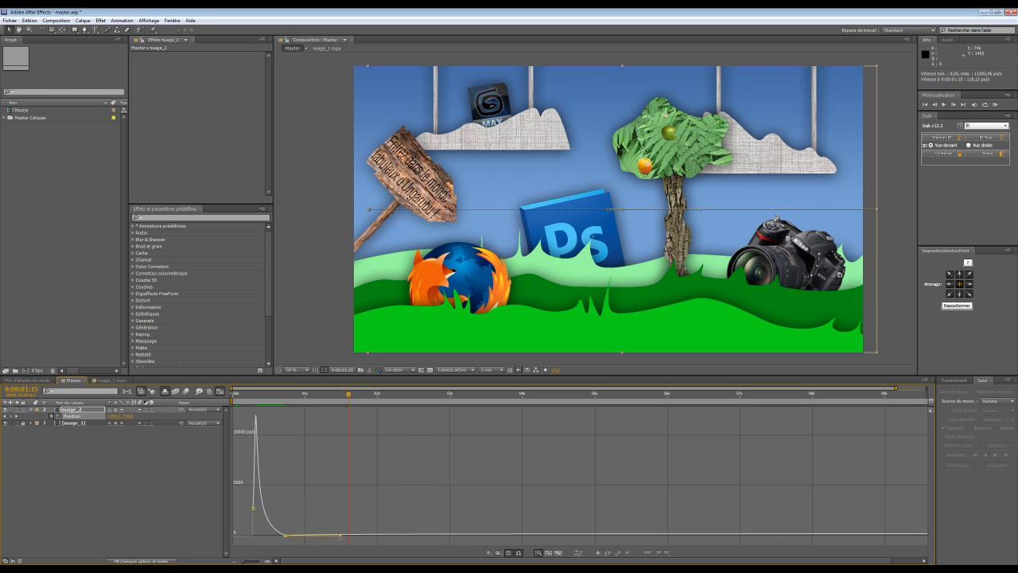
pyautogui.moveTo(341, 537)
pyautogui.mouseDown()
pyautogui.moveTo(387, 548)
pyautogui.moveTo(343, 548)
pyautogui.moveTo(604, 548)
pyautogui.moveTo(283, 548)
pyautogui.moveTo(350, 543)
pyautogui.mouseUp()
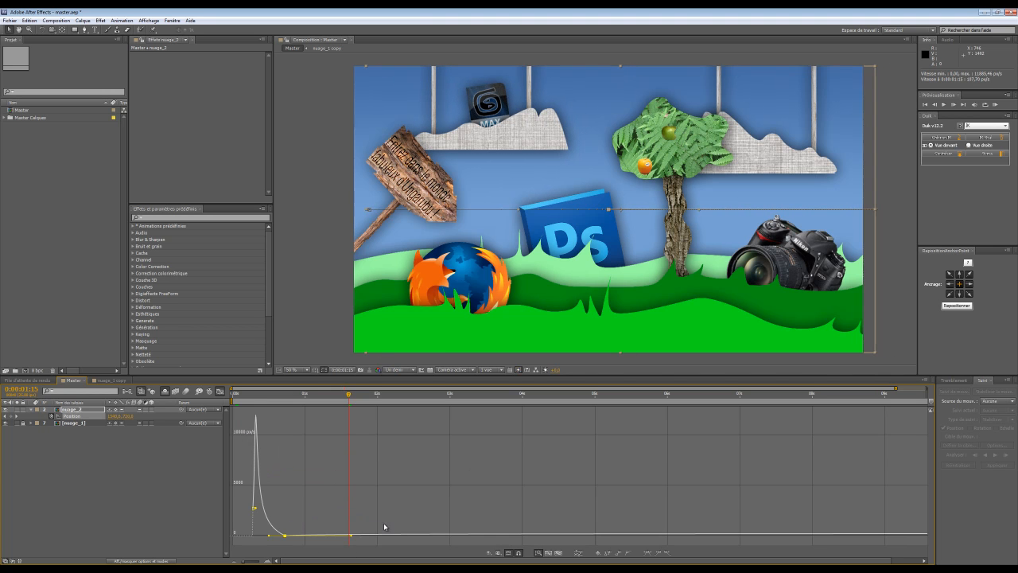
pyautogui.click(219, 392)
pyautogui.moveTo(915, 414); pyautogui.dragTo(926, 388)
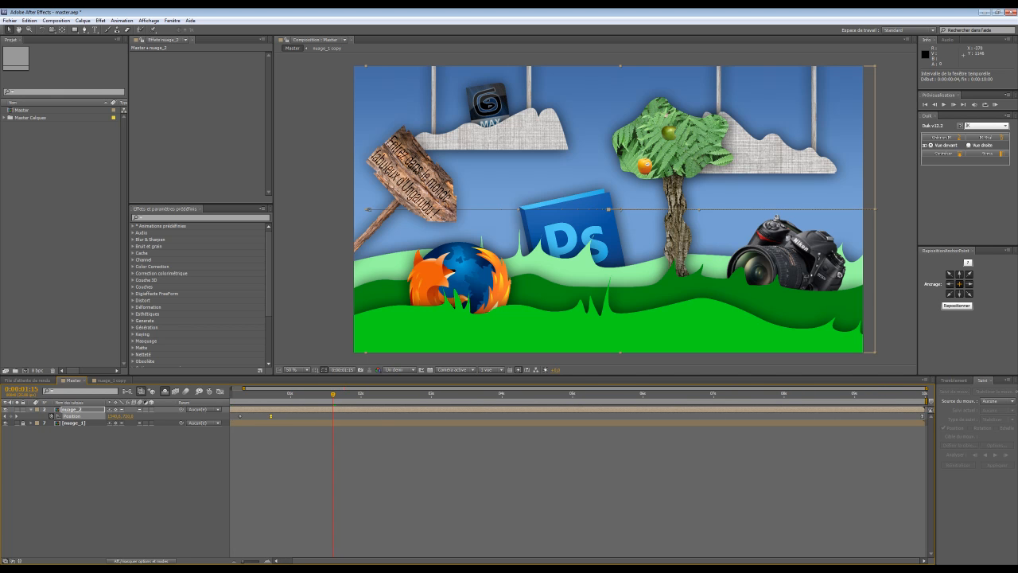
pyautogui.rightClick(921, 419)
pyautogui.moveTo(911, 507)
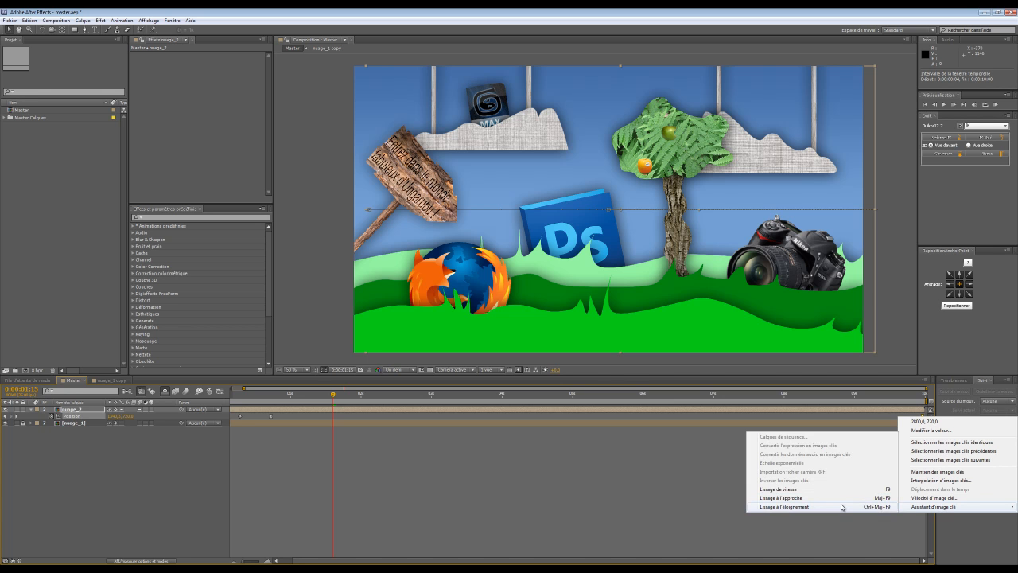
pyautogui.click(556, 452)
# - Convert nuage_2's Position segment between 0:00:00:18 and the final keyframe to hold interpolation in the speed graph, then close the Graph Editor
pyautogui.click(219, 392)
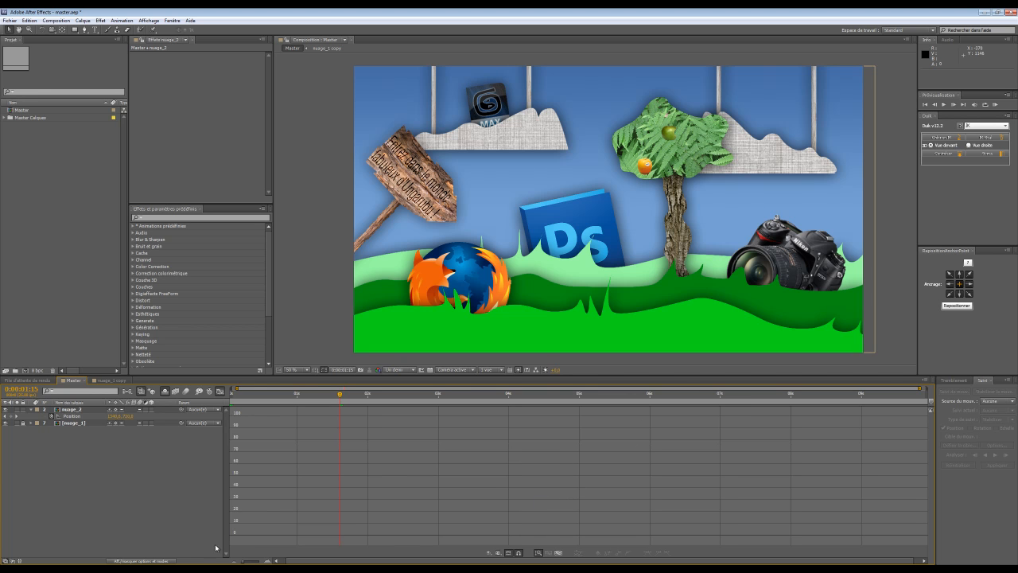
pyautogui.click(78, 408)
pyautogui.click(70, 403)
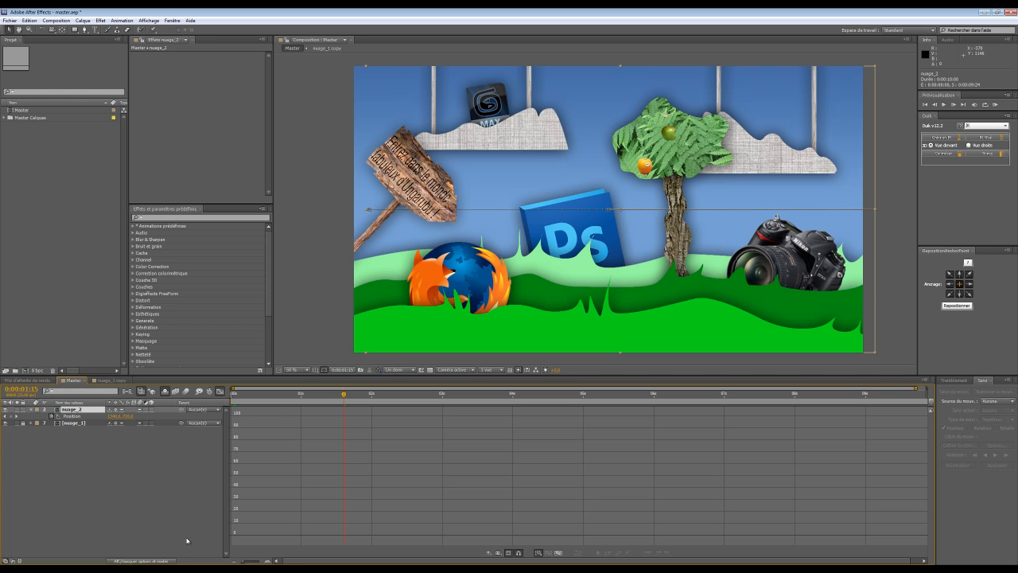
pyautogui.click(73, 416)
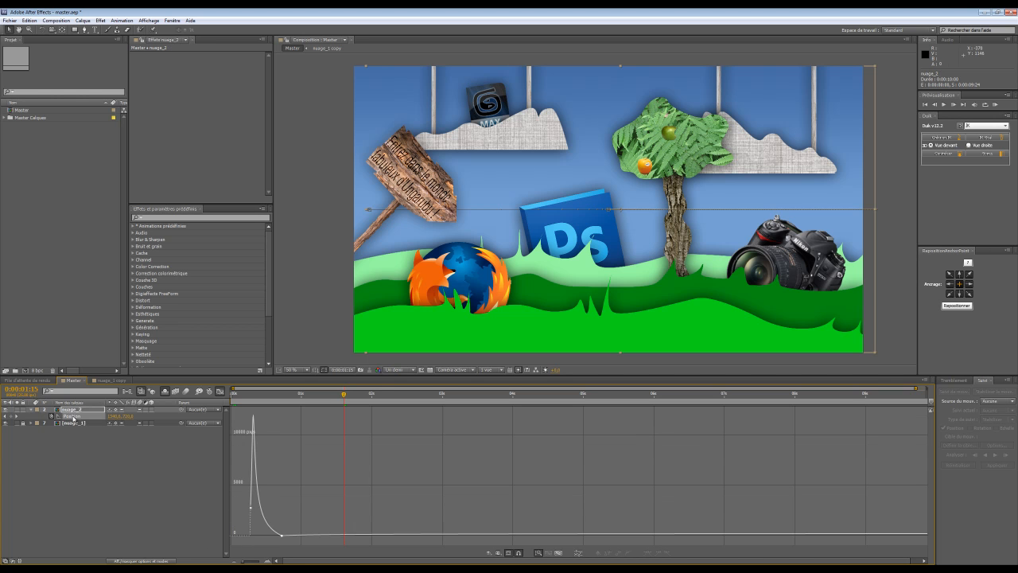
pyautogui.hscroll(1, 858, 532)
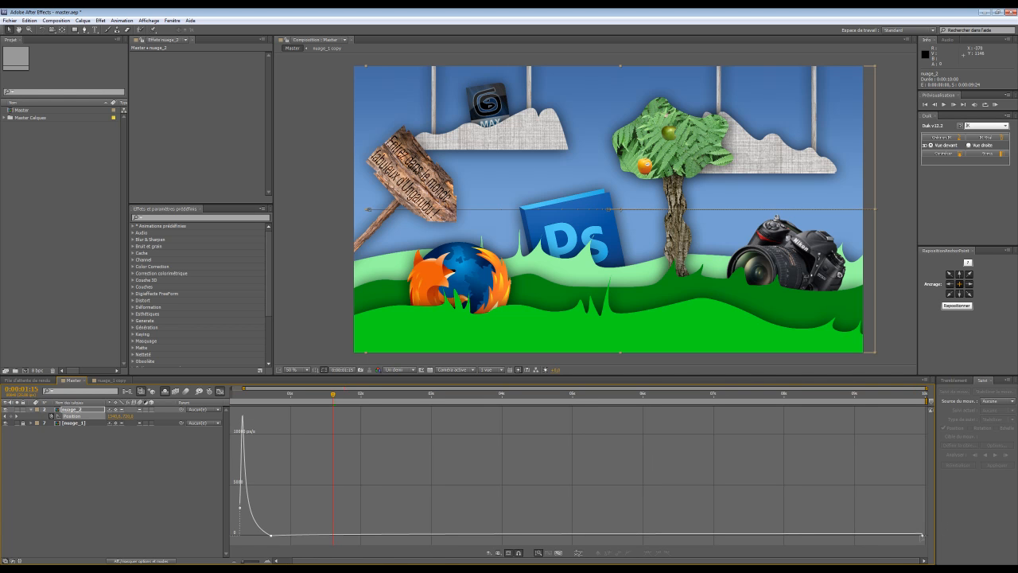
pyautogui.click(920, 535)
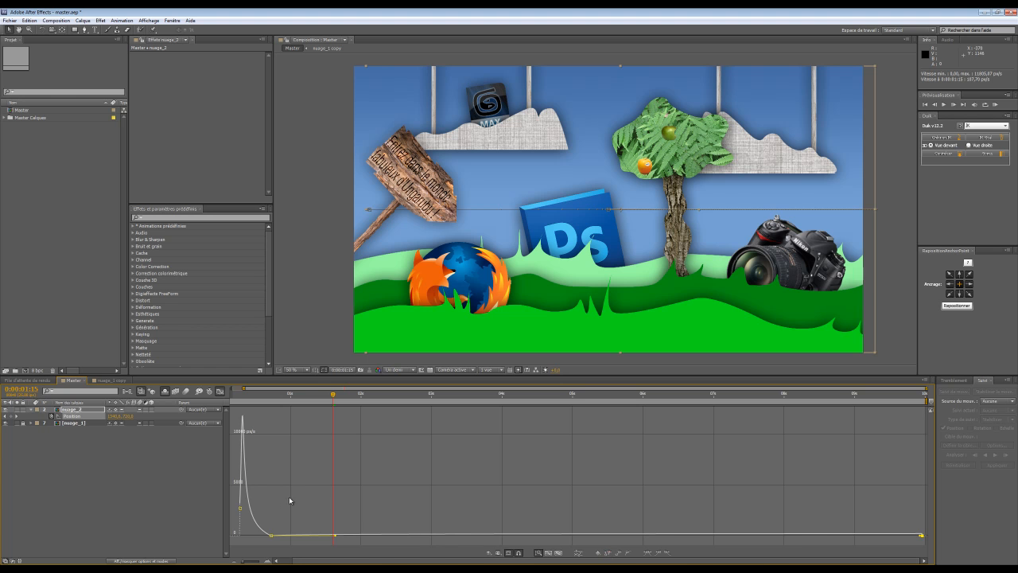
pyautogui.moveTo(262, 509); pyautogui.dragTo(938, 540)
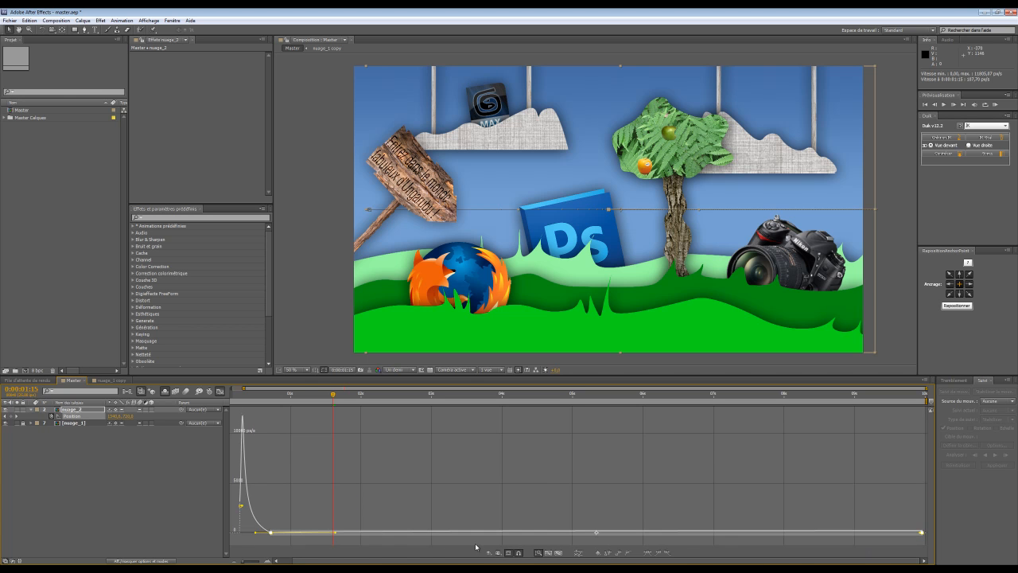
pyautogui.click(608, 551)
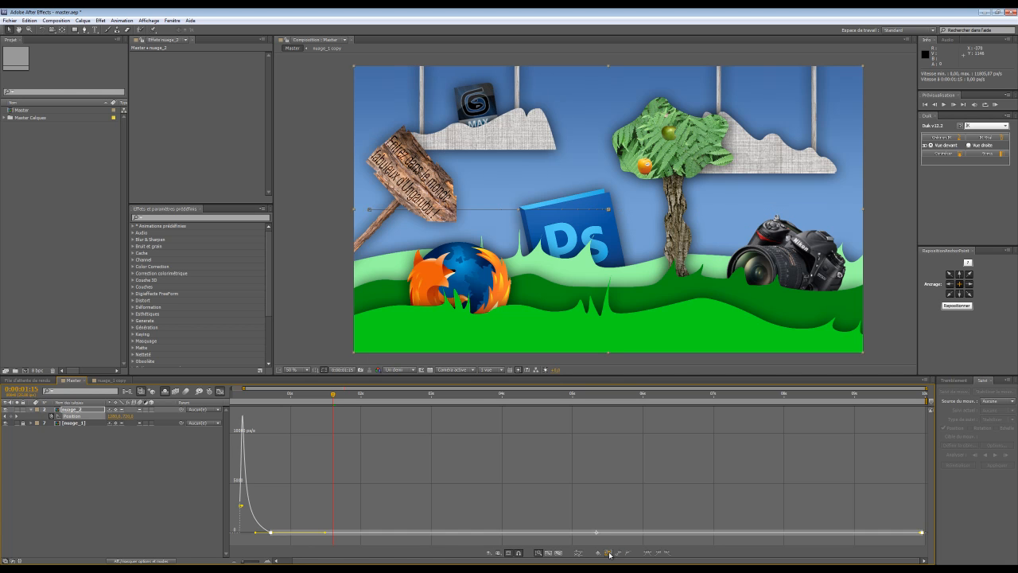
pyautogui.moveTo(605, 526); pyautogui.dragTo(617, 529)
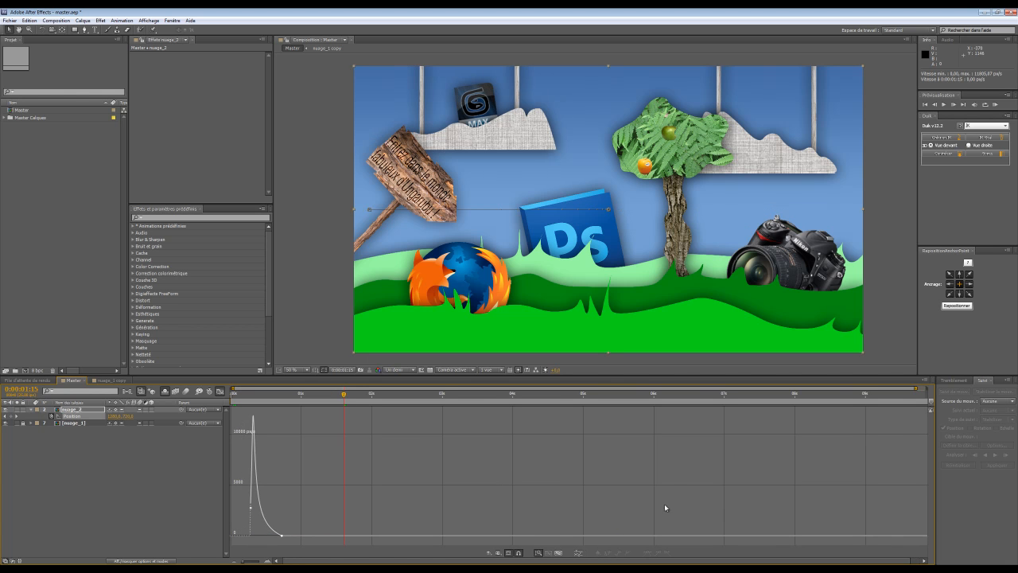
pyautogui.moveTo(576, 169); pyautogui.dragTo(566, 160)
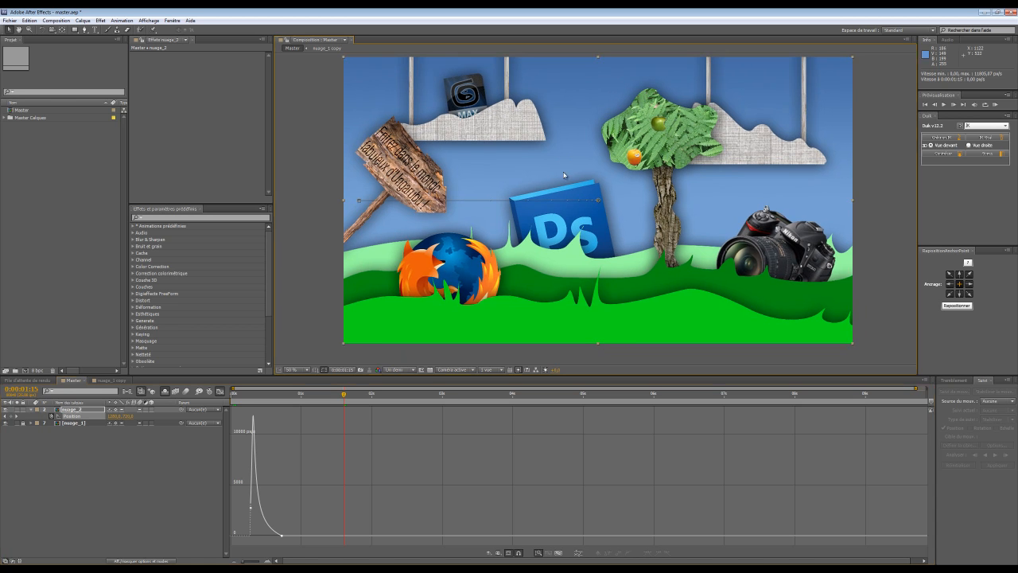
pyautogui.moveTo(278, 504); pyautogui.dragTo(920, 467)
pyautogui.moveTo(588, 165); pyautogui.dragTo(575, 203)
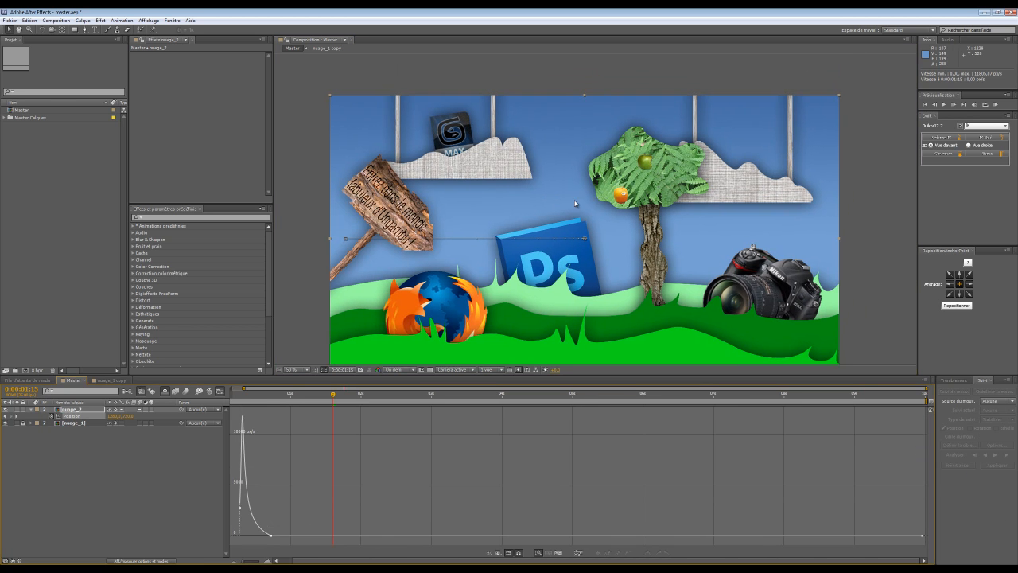
pyautogui.click(220, 392)
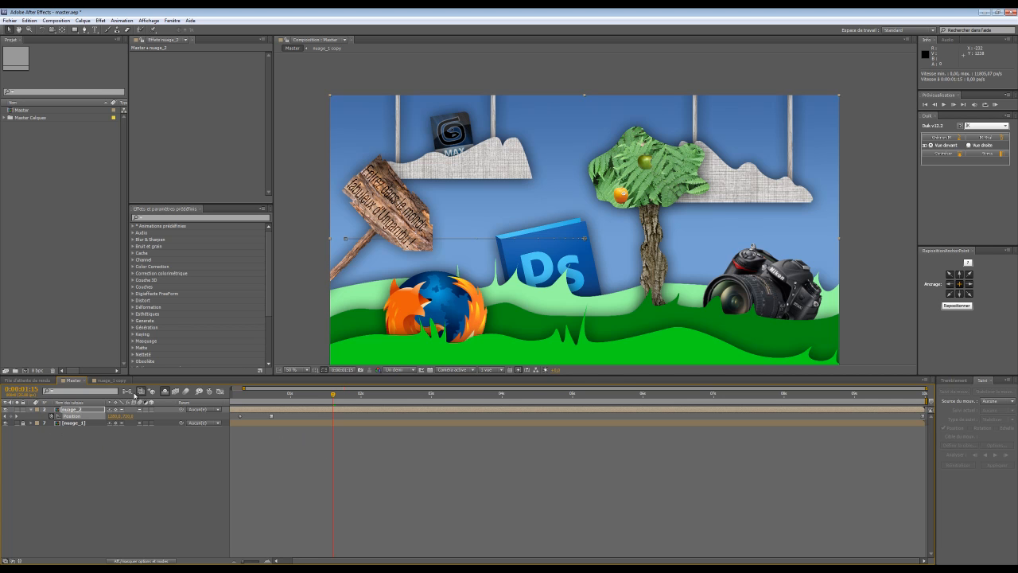
# - Lock the nuage_2 layer
pyautogui.scroll(2, 620, 214)
pyautogui.scroll(-4, 613, 254)
pyautogui.scroll(4, 616, 248)
pyautogui.scroll(-3, 616, 248)
pyautogui.scroll(1, 600, 155)
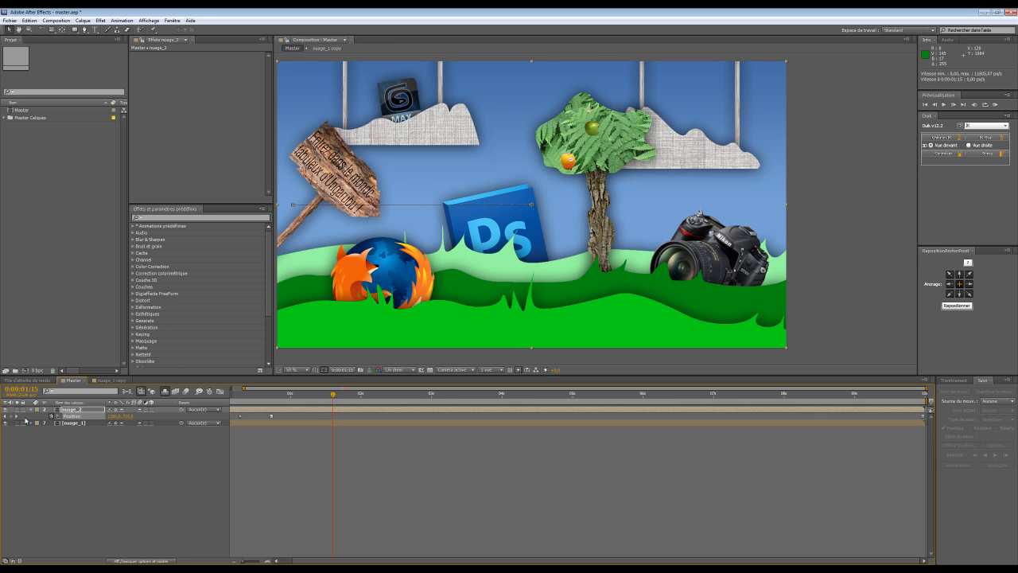
pyautogui.click(24, 410)
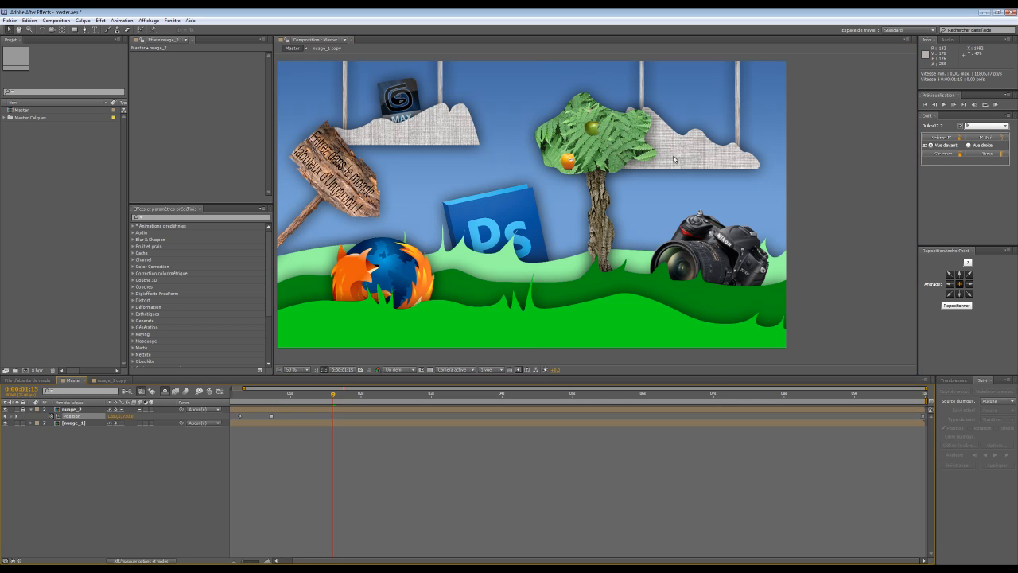
# - Move nuage_1 out of the scene past its right edge and set its first Position keyframe at about 0:00:01:00
pyautogui.moveTo(674, 158); pyautogui.dragTo(926, 169)
pyautogui.click(86, 423)
pyautogui.press('p')
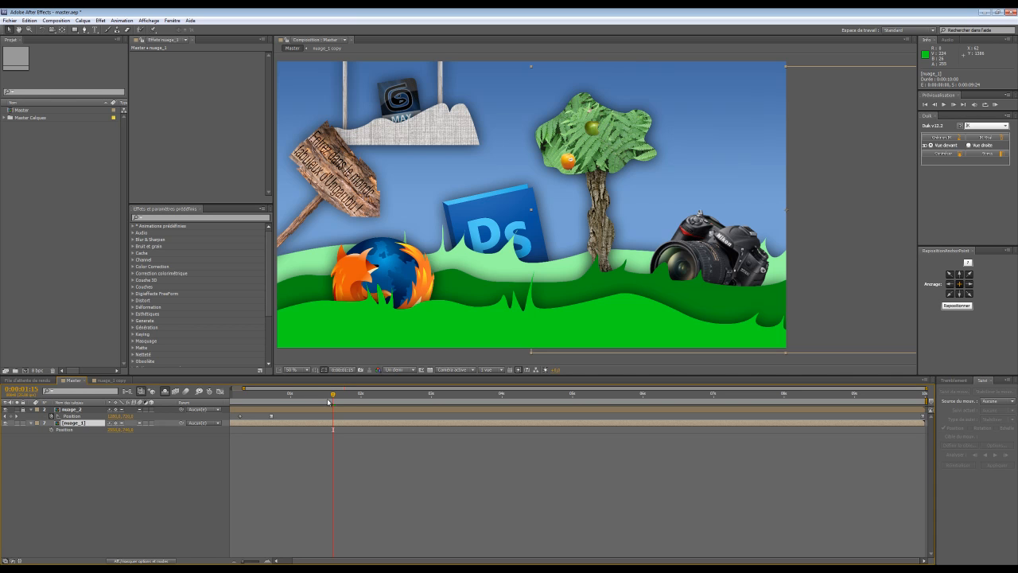
pyautogui.moveTo(328, 402); pyautogui.dragTo(289, 414)
pyautogui.click(51, 429)
# - Keyframe nuage_1's Position to about 1252, 746 at 0:00:01:16 and about -396, 746 at 0:00:09:24, sliding the cloud horizontally
pyautogui.moveTo(284, 395); pyautogui.dragTo(335, 402)
pyautogui.moveTo(840, 196); pyautogui.dragTo(566, 193)
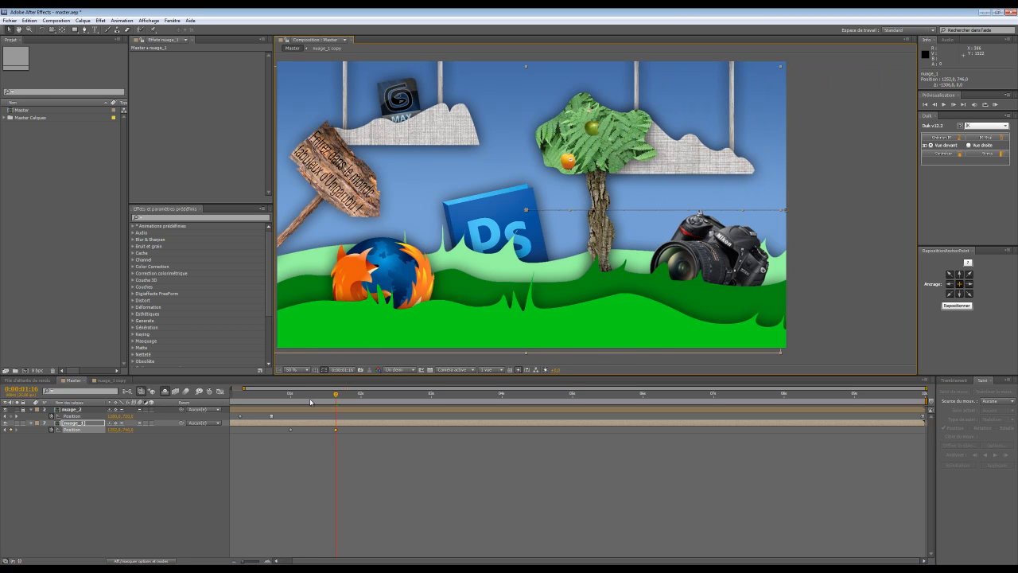
pyautogui.moveTo(337, 396); pyautogui.dragTo(943, 376)
pyautogui.moveTo(887, 188); pyautogui.dragTo(785, 190)
pyautogui.moveTo(812, 185); pyautogui.dragTo(770, 192)
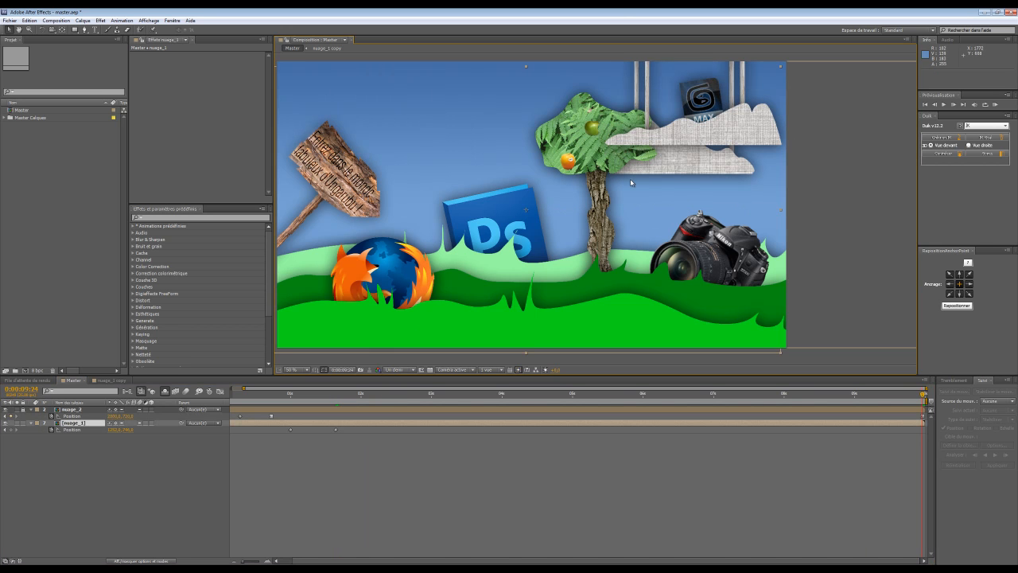
pyautogui.moveTo(676, 136); pyautogui.dragTo(346, 110)
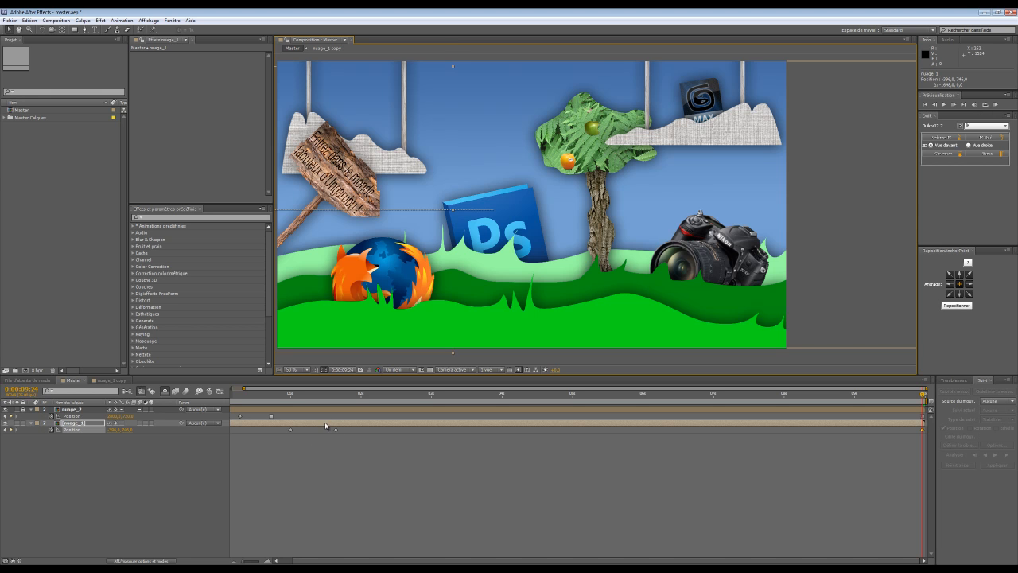
# - In the speed graph, bring the speed of nuage_1's second Position keyframe down to about zero
pyautogui.click(90, 431)
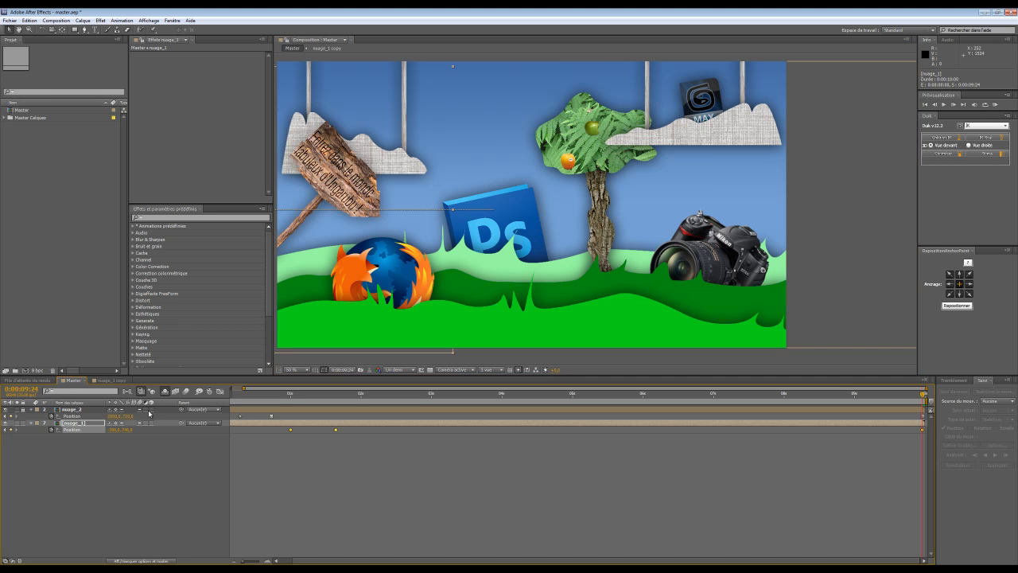
pyautogui.click(219, 391)
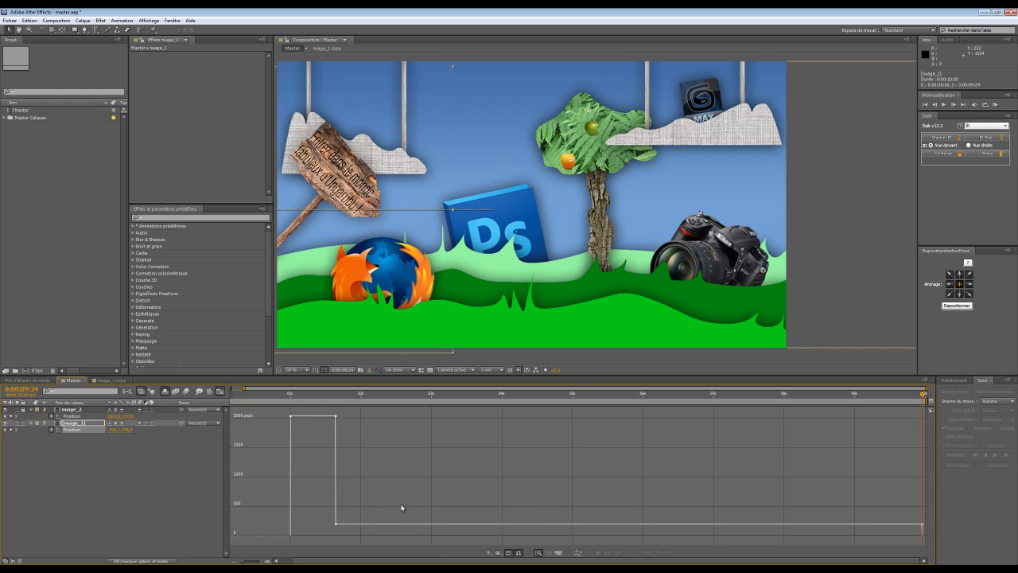
pyautogui.moveTo(311, 485); pyautogui.dragTo(996, 517)
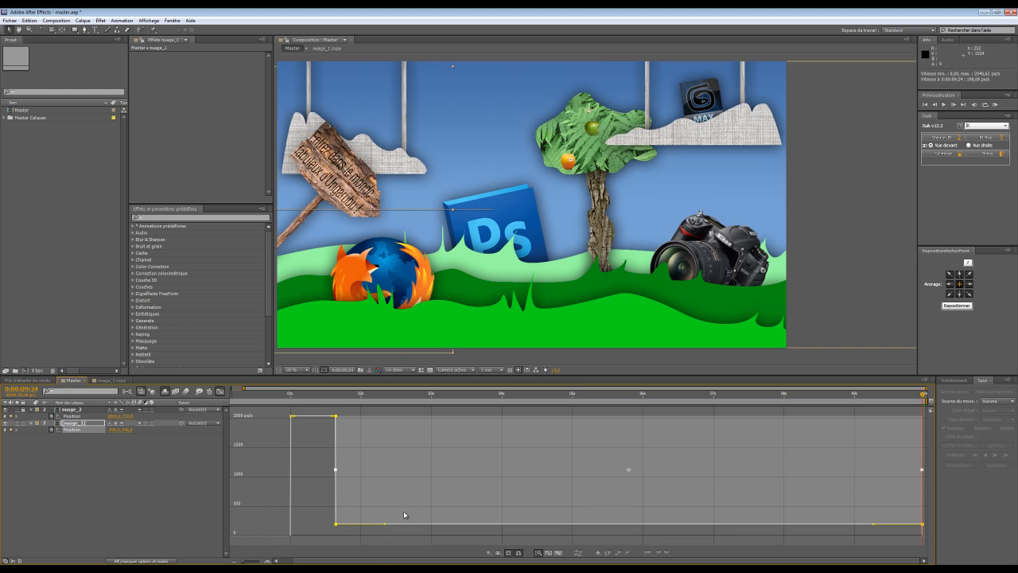
pyautogui.click(341, 515)
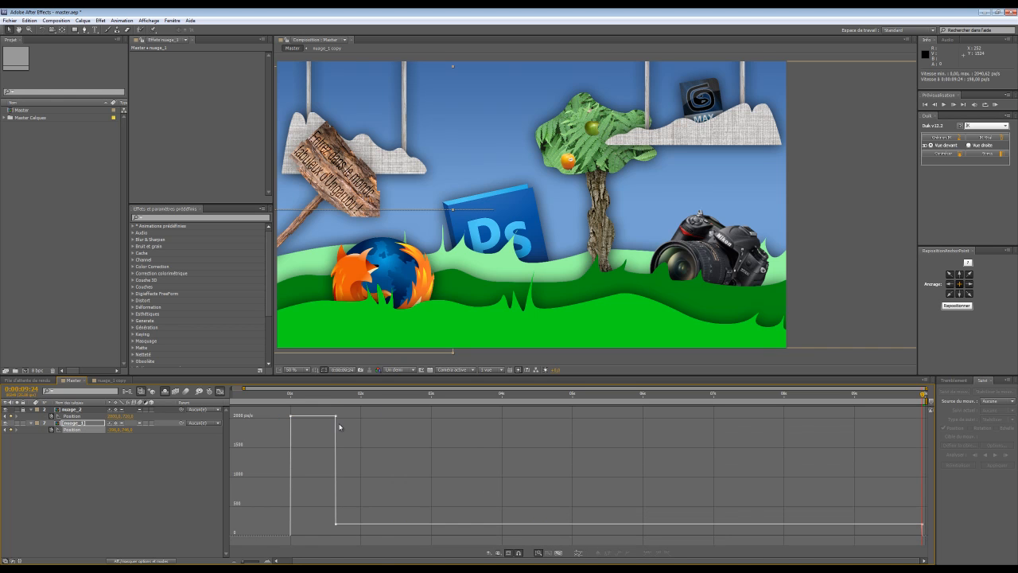
pyautogui.moveTo(334, 415); pyautogui.dragTo(269, 519)
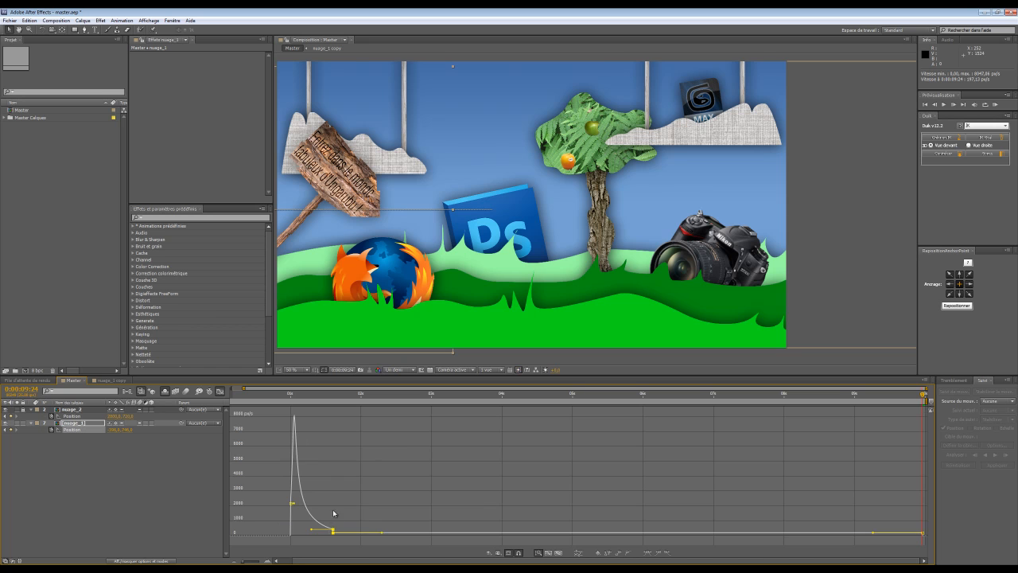
pyautogui.moveTo(333, 529); pyautogui.dragTo(335, 535)
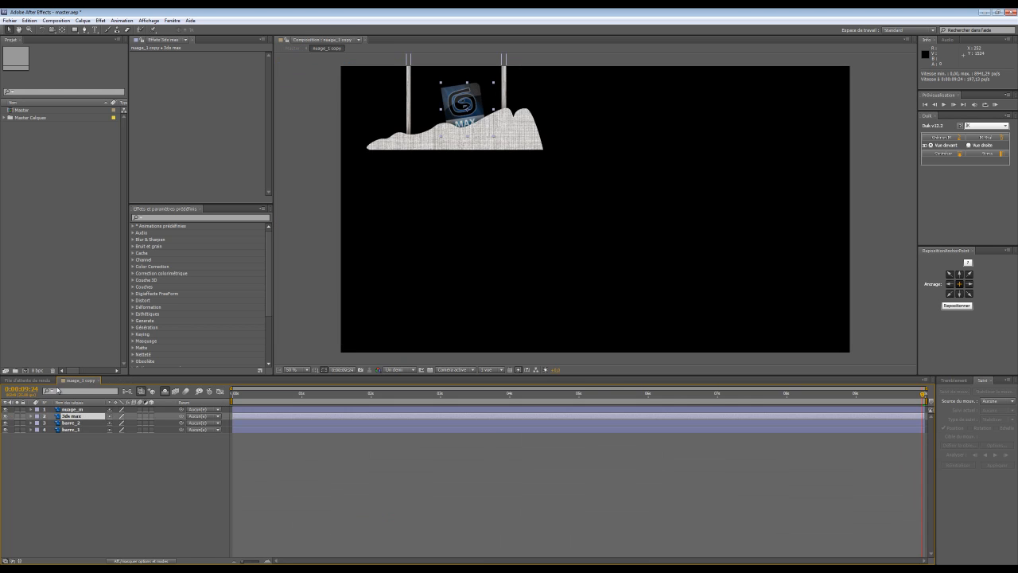
# - Return to the Master composition and convert nuage_1's Position segment between the second and final keyframes to hold interpolation
pyautogui.click(23, 112)
pyautogui.doubleClick(23, 111)
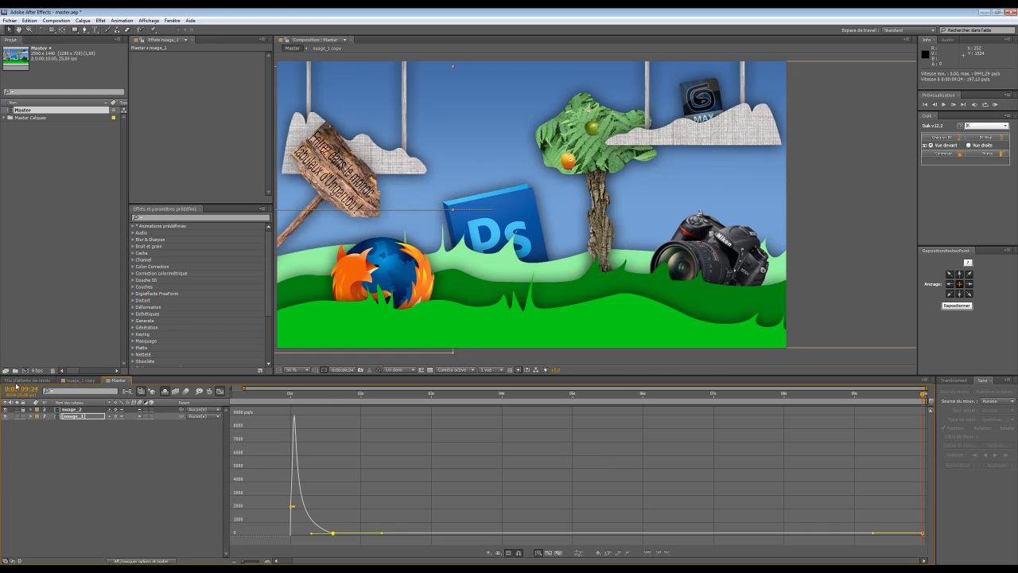
pyautogui.moveTo(332, 532); pyautogui.dragTo(934, 526)
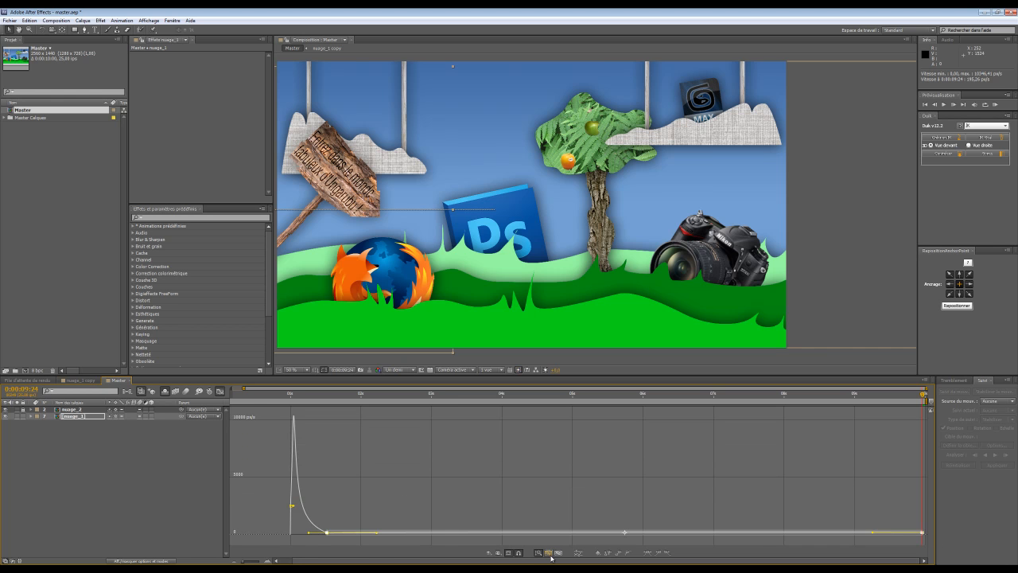
pyautogui.click(608, 553)
pyautogui.click(361, 521)
pyautogui.click(328, 534)
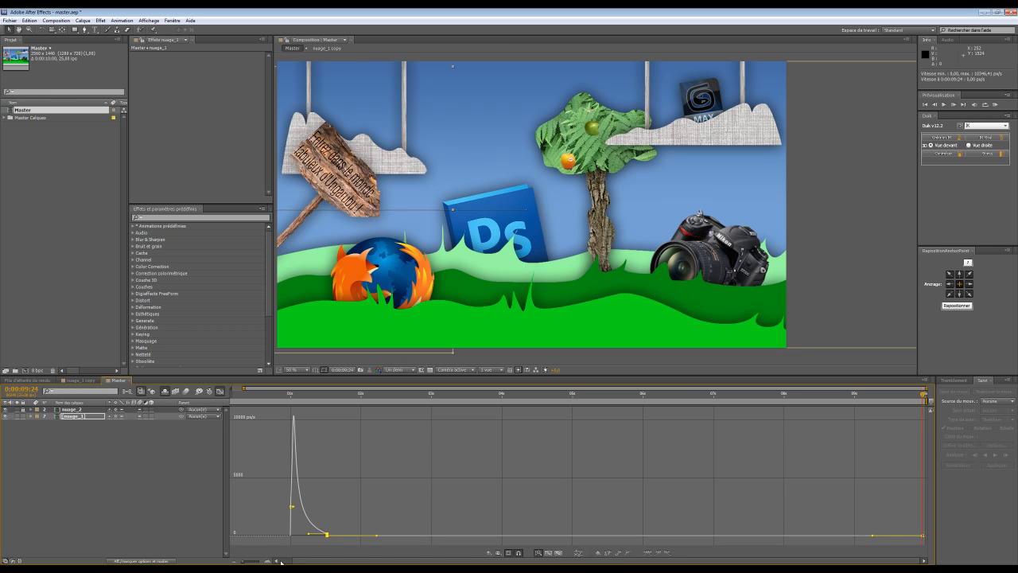
# - Save the project and close the Graph Editor
pyautogui.moveTo(243, 562); pyautogui.dragTo(255, 562)
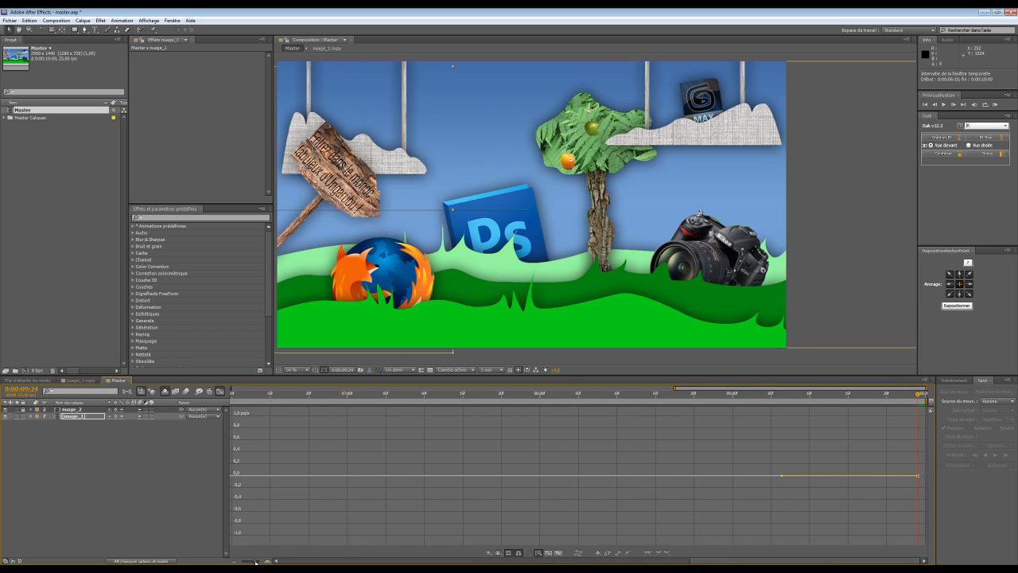
pyautogui.moveTo(726, 560); pyautogui.dragTo(331, 549)
pyautogui.moveTo(255, 562); pyautogui.dragTo(259, 561)
pyautogui.moveTo(436, 562); pyautogui.dragTo(424, 539)
pyautogui.click(464, 503)
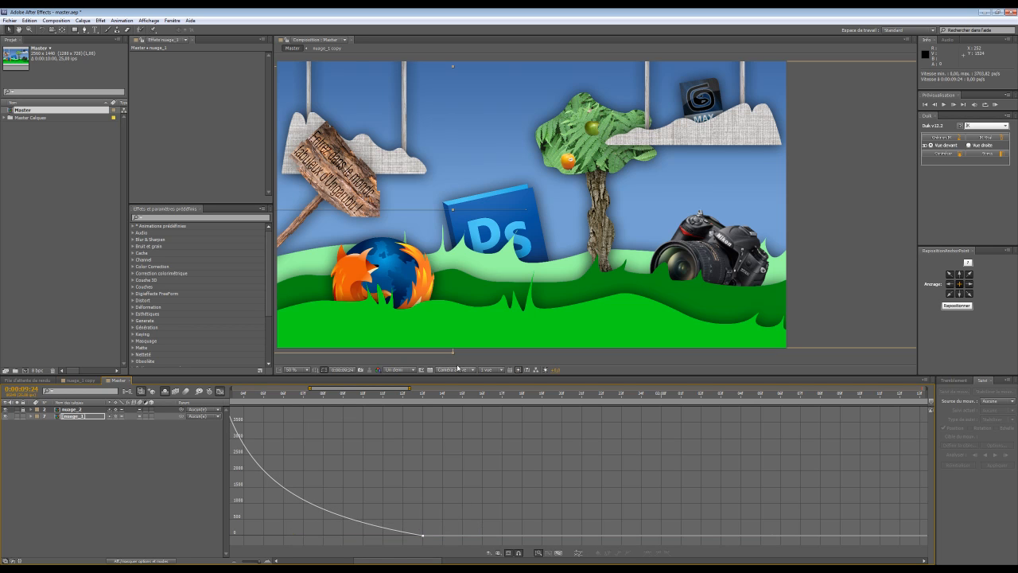
pyautogui.hotkey('ctrl', 's')
pyautogui.moveTo(453, 231); pyautogui.dragTo(485, 225)
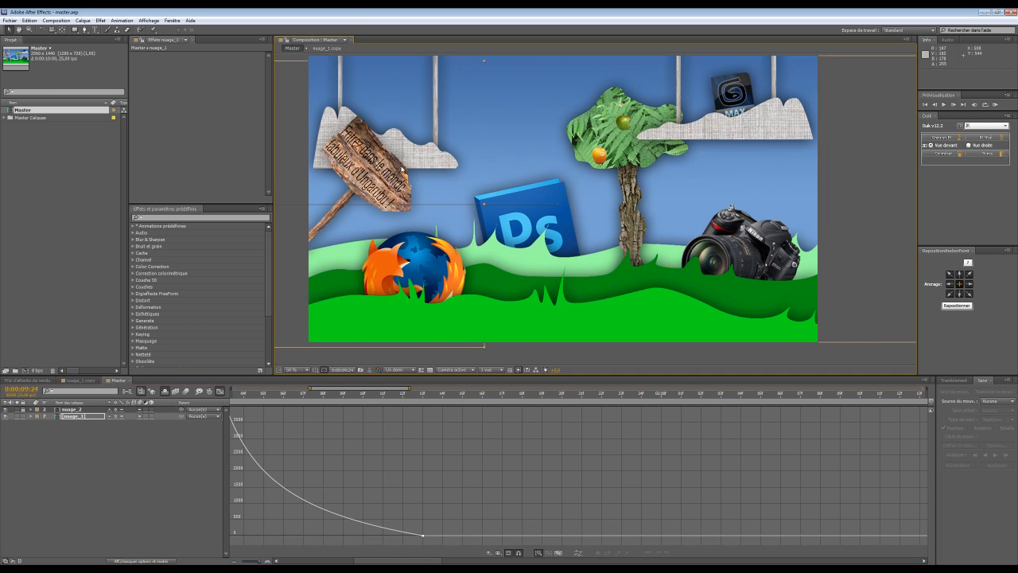
pyautogui.click(220, 391)
pyautogui.scroll(-2, 529, 277)
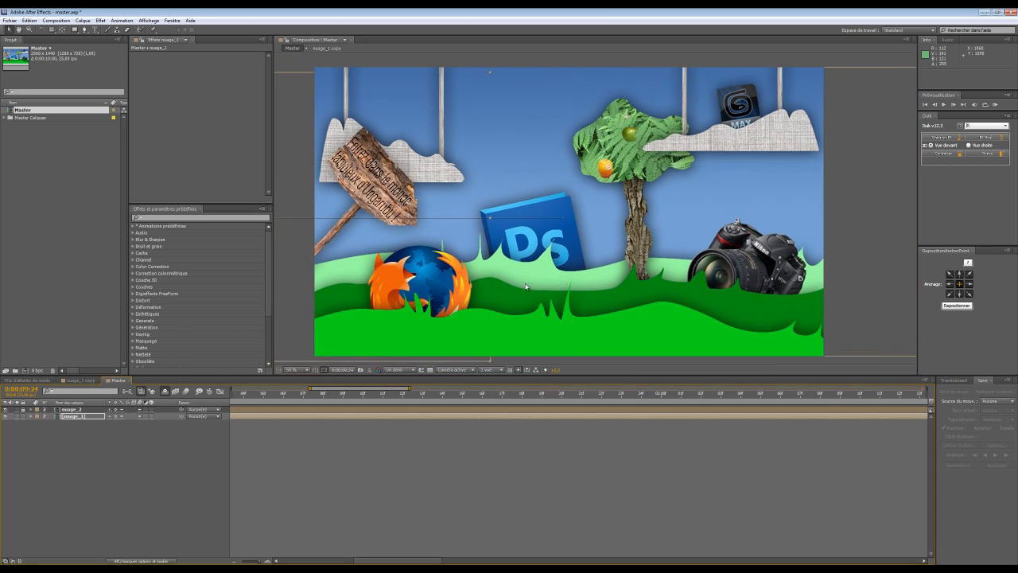
pyautogui.press('.')
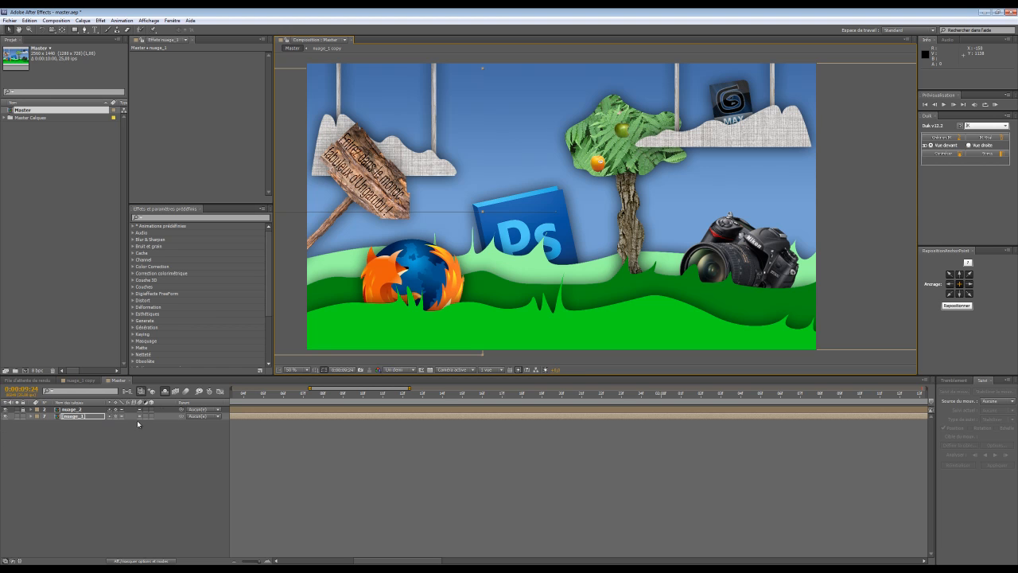
# - Lock nuage_1 and use shy hiding to keep only the three herbe_plan layers in the layer list
pyautogui.click(167, 390)
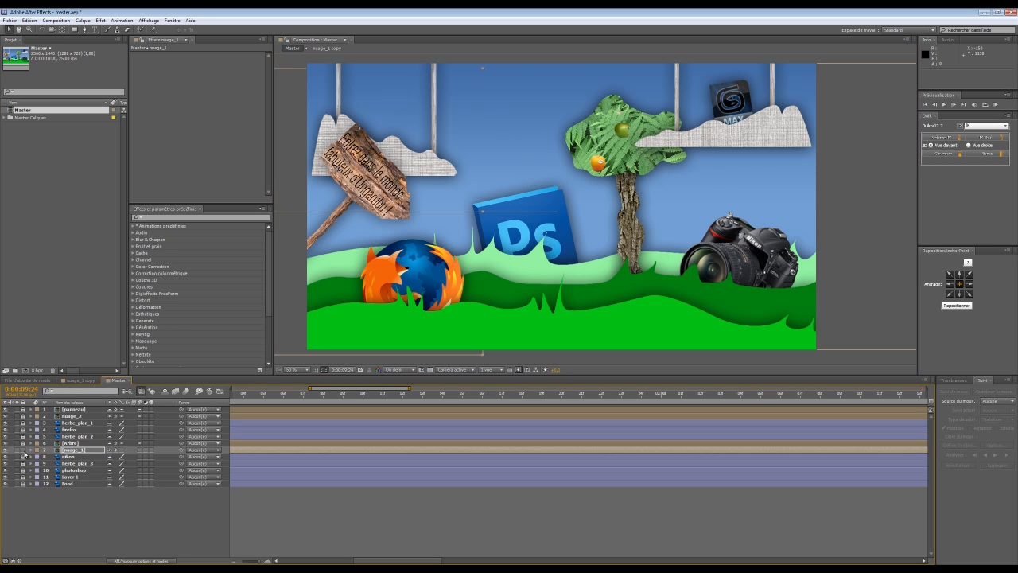
pyautogui.click(23, 451)
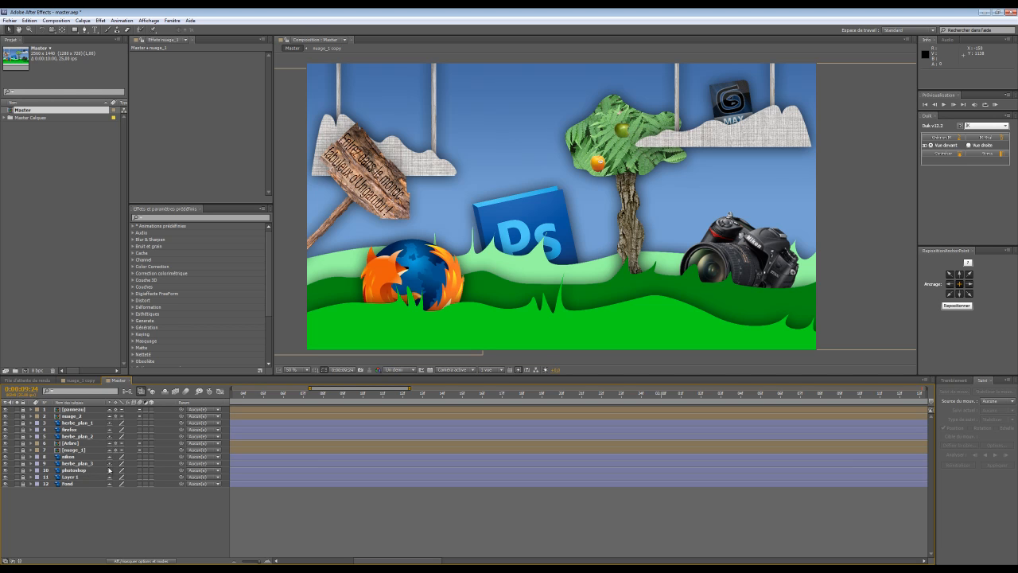
pyautogui.click(165, 391)
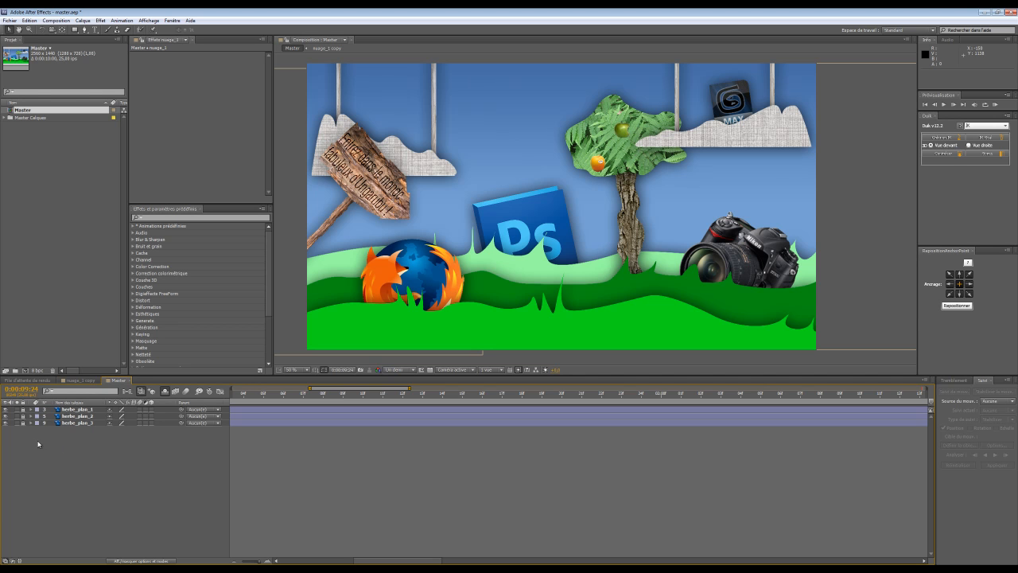
# - Move herbe_plan_1 straight down about 440 px, below the frame, and reveal its Position property
pyautogui.click(6, 410)
pyautogui.click(6, 411)
pyautogui.scroll(-3, 652, 287)
pyautogui.scroll(3, 653, 283)
pyautogui.moveTo(653, 280); pyautogui.dragTo(644, 164)
pyautogui.scroll(-2, 485, 191)
pyautogui.scroll(3, 484, 192)
pyautogui.scroll(-2, 484, 192)
pyautogui.moveTo(440, 240); pyautogui.dragTo(427, 316)
pyautogui.press('p')
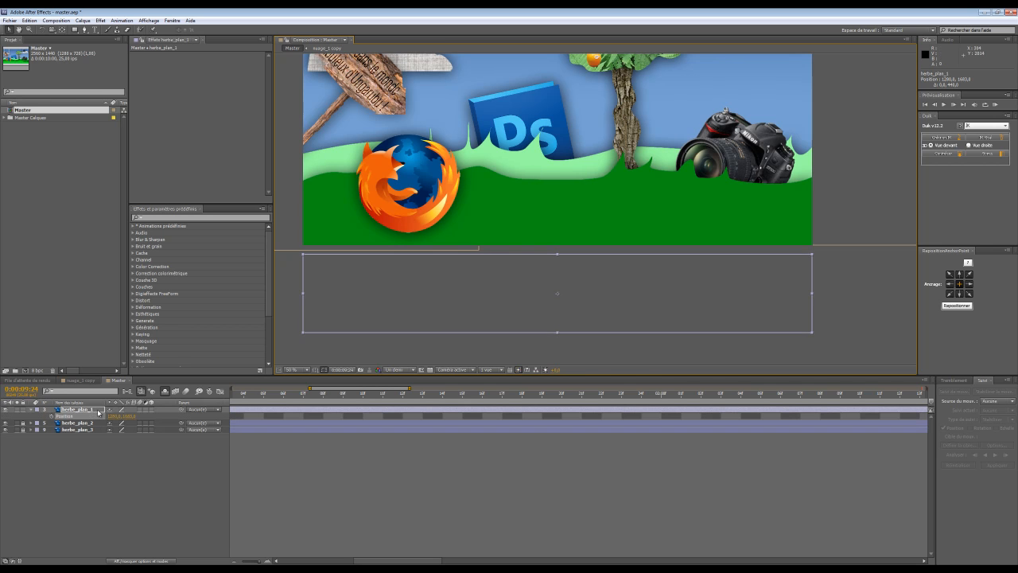
# - Add a Position keyframe to herbe_plan_1 for its lowered placement and put that keyframe at 0:00:00:14
pyautogui.click(53, 415)
pyautogui.moveTo(257, 394); pyautogui.dragTo(231, 387)
pyautogui.press('Home')
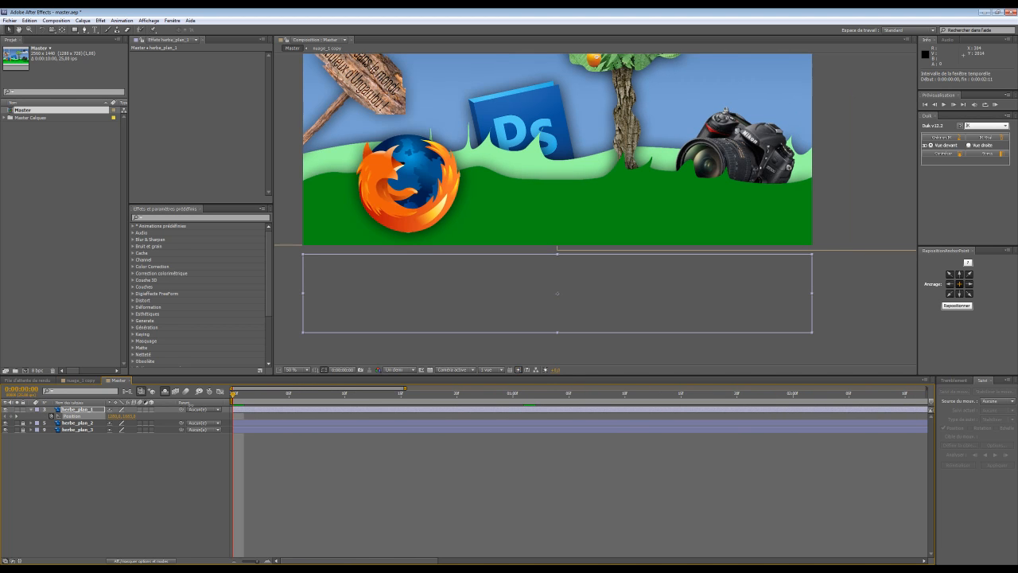
pyautogui.moveTo(407, 387); pyautogui.dragTo(341, 415)
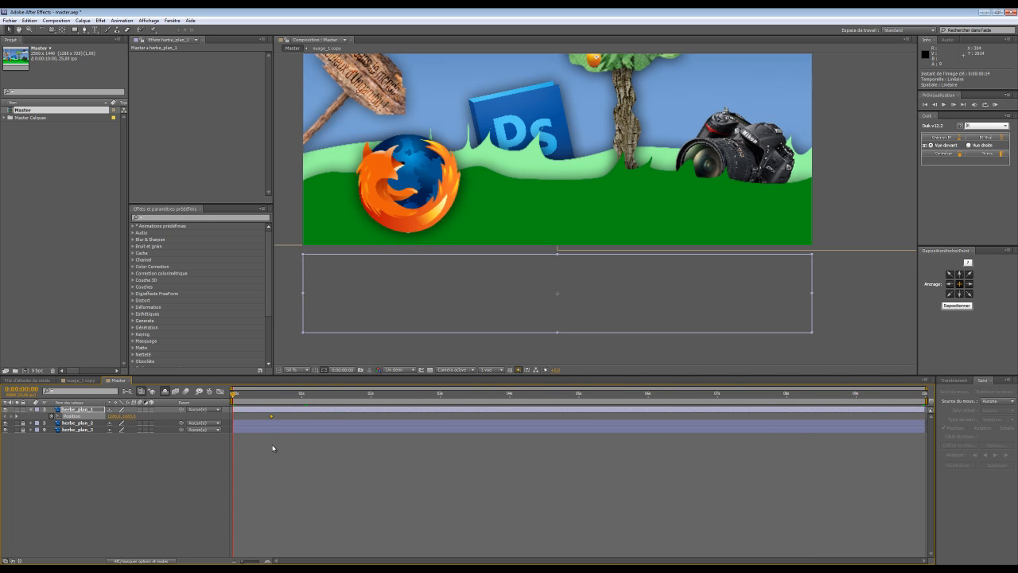
# - At 0:00:00:24, raise herbe_plan_1 back into the scene to about Position 1280, 1247, creating its second keyframe
pyautogui.moveTo(232, 397); pyautogui.dragTo(296, 401)
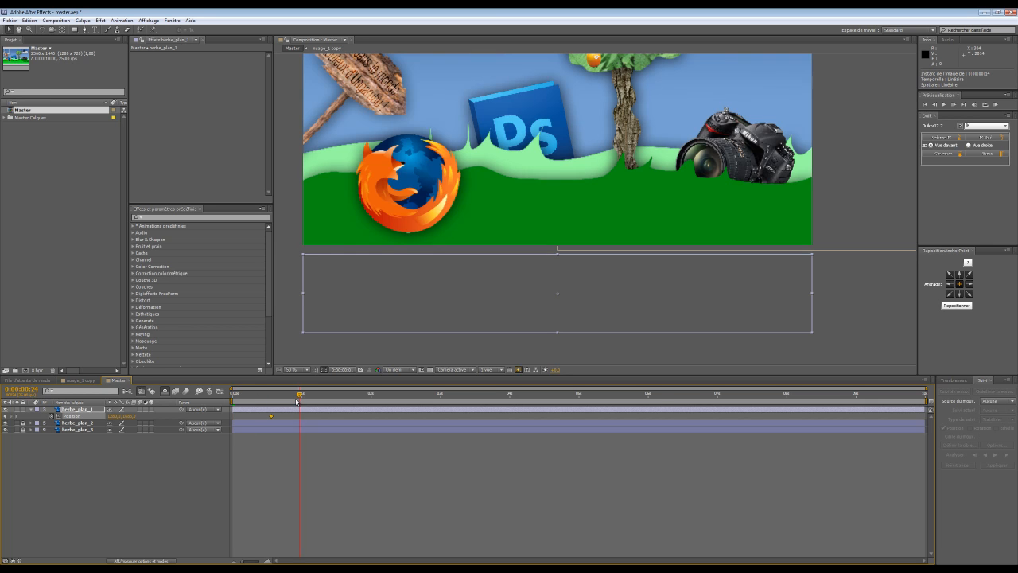
pyautogui.moveTo(413, 309); pyautogui.dragTo(415, 228)
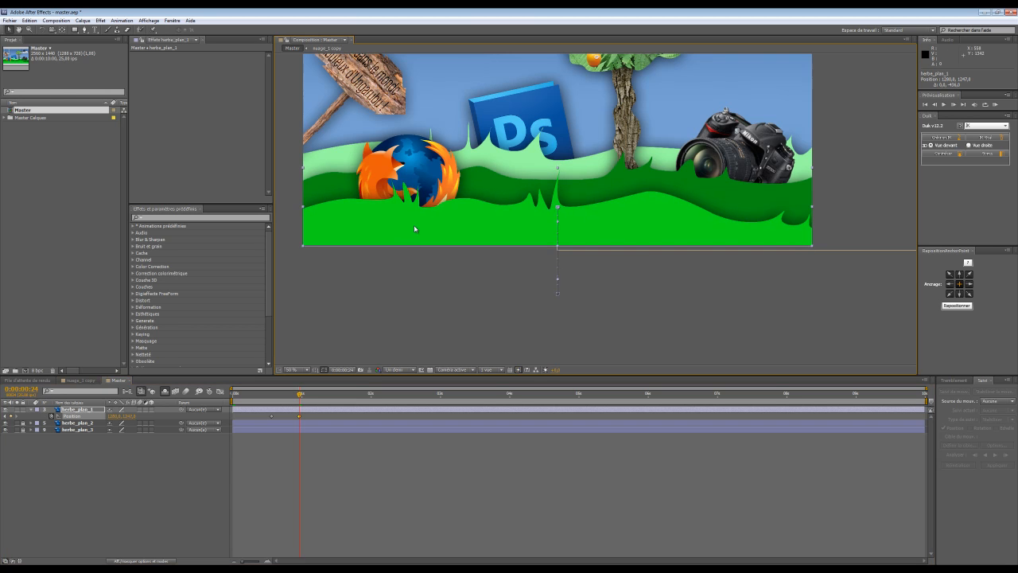
pyautogui.moveTo(396, 276); pyautogui.dragTo(363, 322)
pyautogui.scroll(1, 398, 310)
pyautogui.scroll(-1, 422, 301)
pyautogui.moveTo(526, 242); pyautogui.dragTo(553, 267)
pyautogui.scroll(-1, 553, 267)
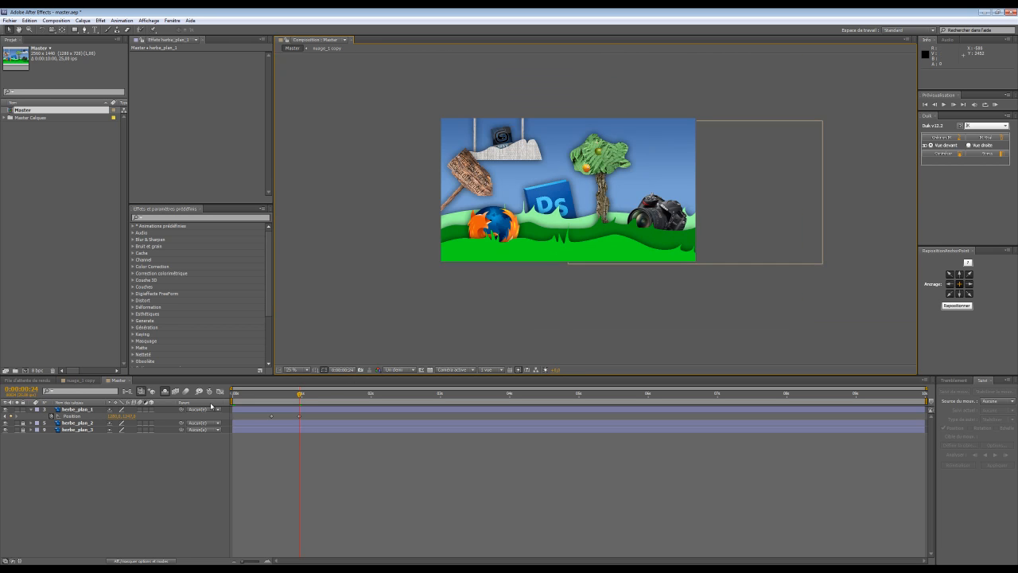
# - Limit the work area to 0:00:00:11 through 0:00:01:18 and set the composition's preview resolution to Un tiers
pyautogui.moveTo(233, 400); pyautogui.dragTo(262, 400)
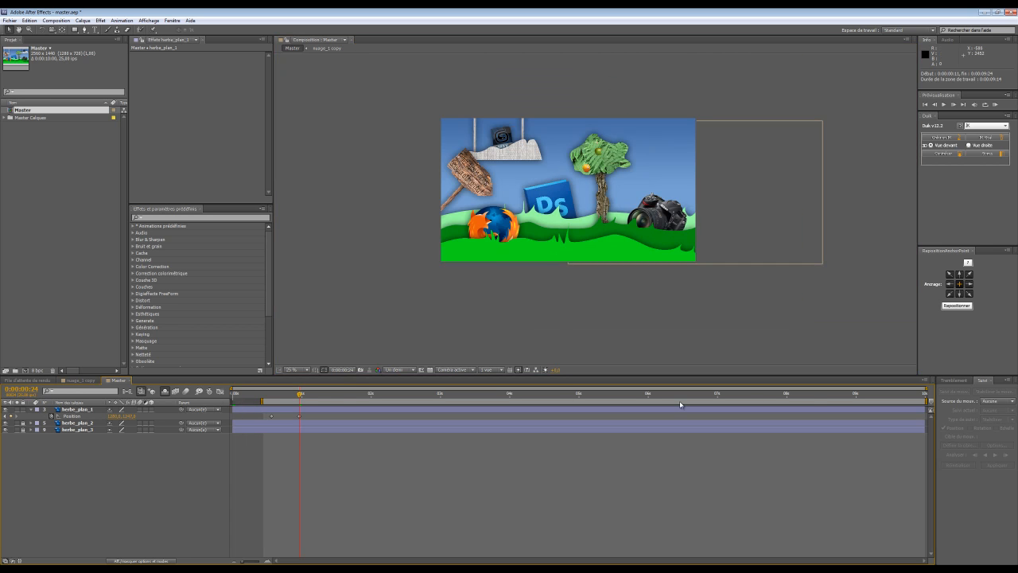
pyautogui.moveTo(925, 400); pyautogui.dragTo(355, 400)
pyautogui.scroll(1, 605, 243)
pyautogui.moveTo(606, 243); pyautogui.dragTo(621, 284)
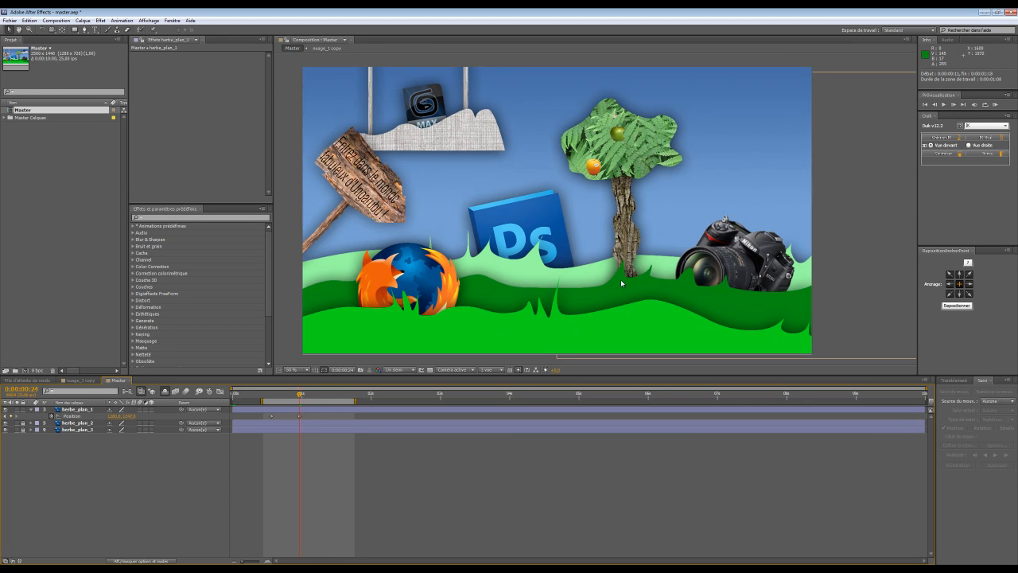
pyautogui.click(402, 370)
pyautogui.click(398, 407)
pyautogui.moveTo(538, 203)
pyautogui.mouseDown()
pyautogui.moveTo(548, 153)
pyautogui.moveTo(543, 200)
pyautogui.mouseUp()
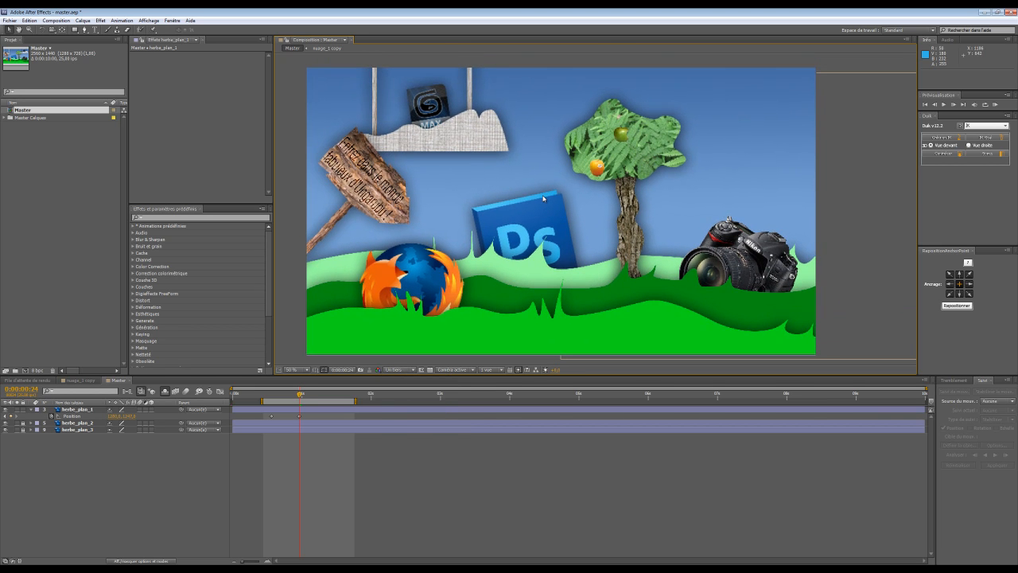
# - Apply Duik's Rebond animation to both Position keyframes of herbe_plan_1 and preview the result
pyautogui.moveTo(336, 411); pyautogui.dragTo(269, 422)
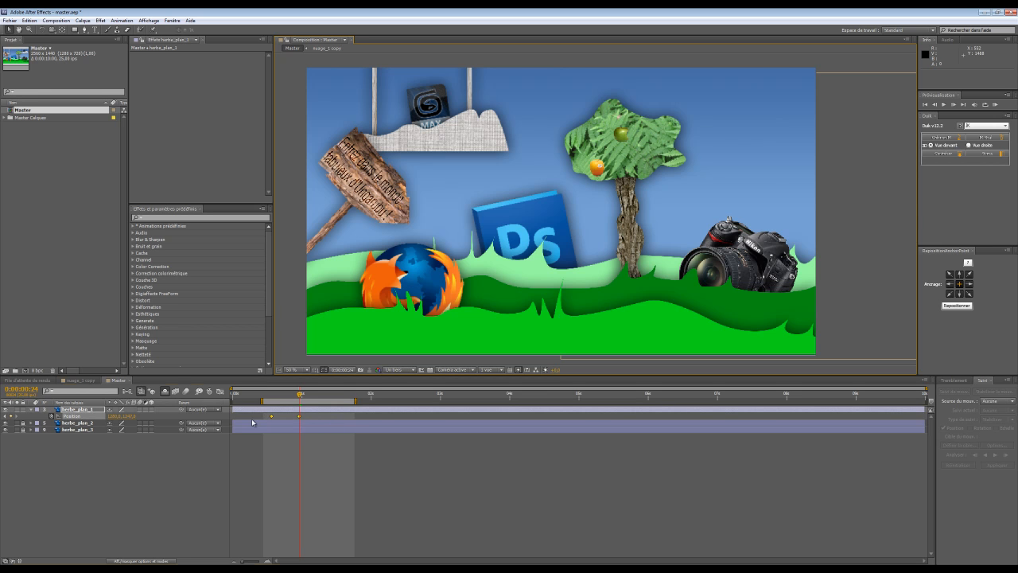
pyautogui.click(978, 126)
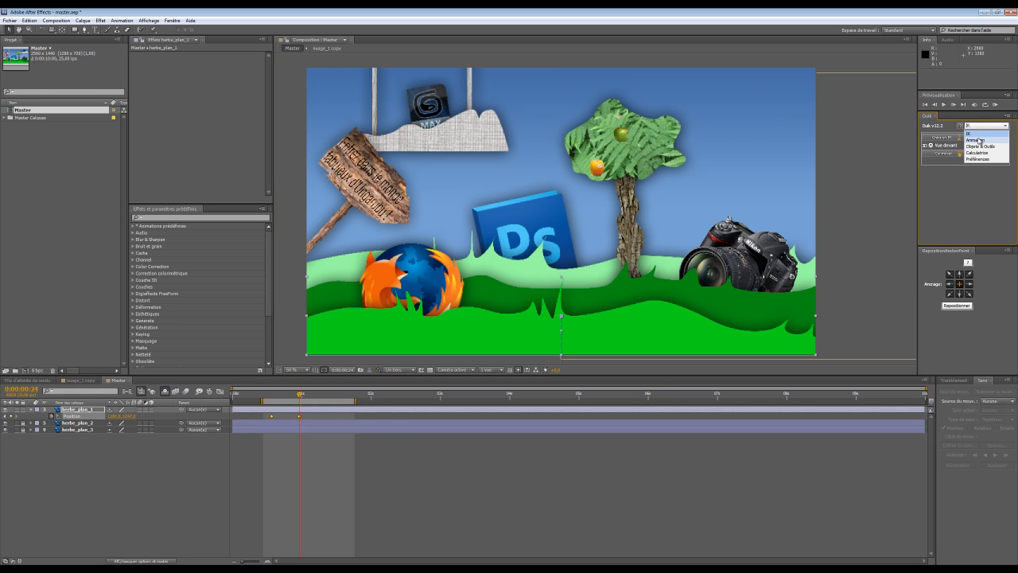
pyautogui.click(972, 157)
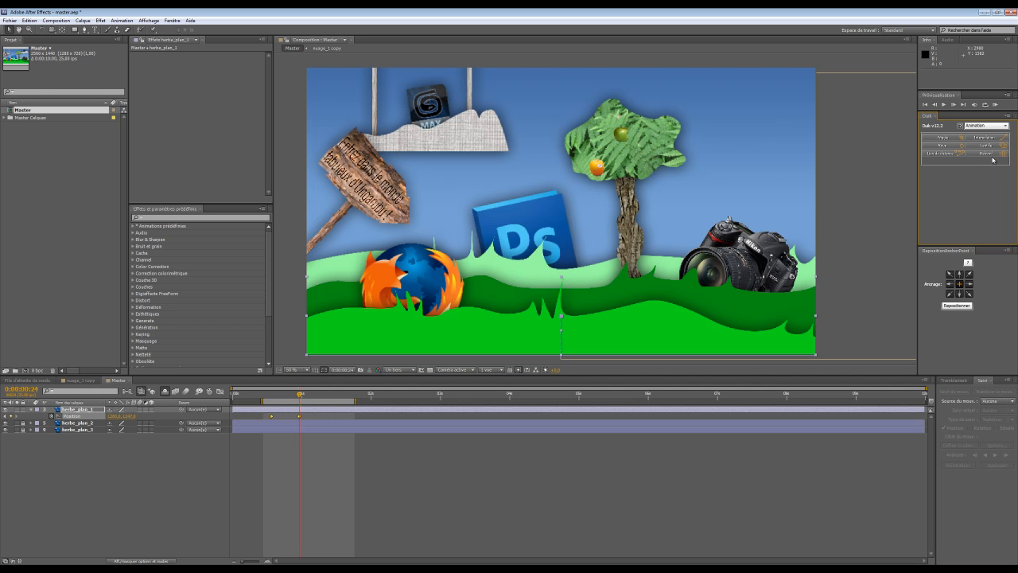
pyautogui.click(993, 156)
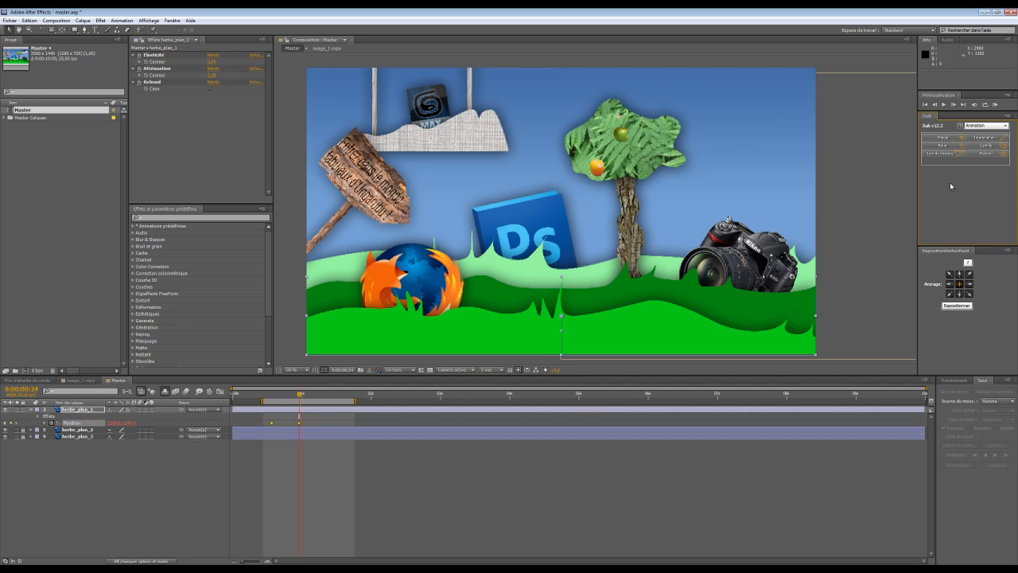
pyautogui.click(879, 268)
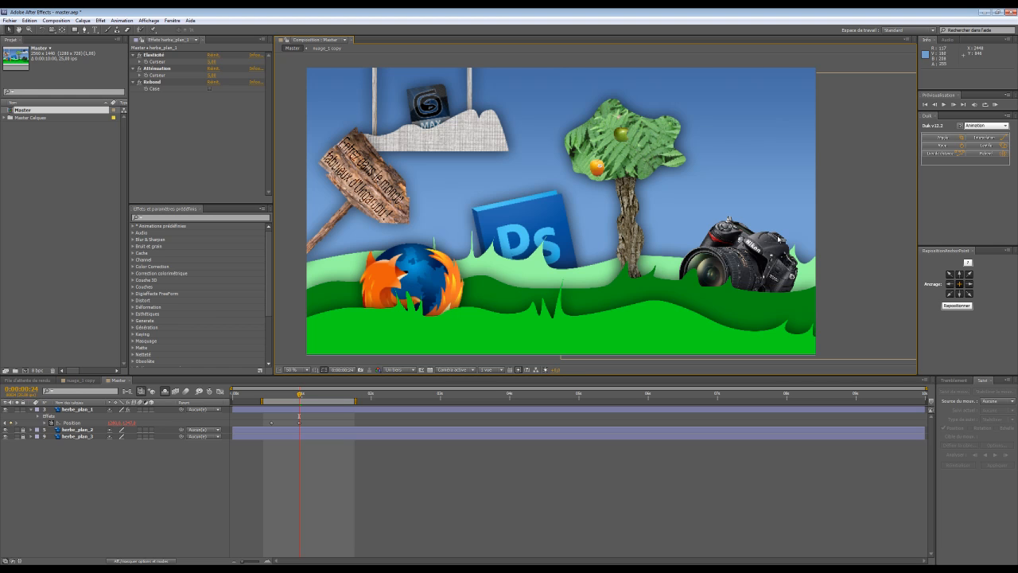
pyautogui.click(995, 105)
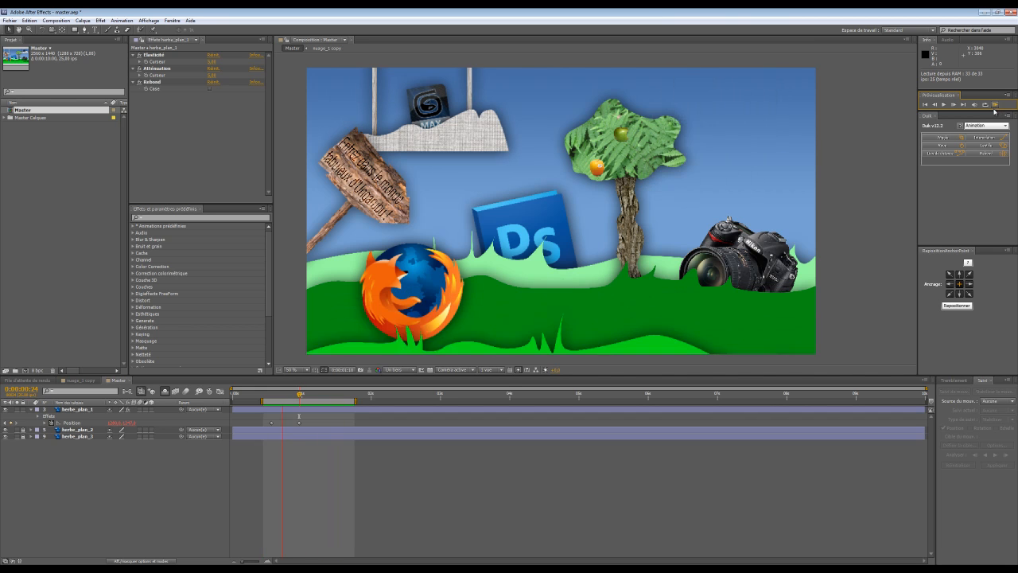
# - At 0:00:00:24, lower herbe_plan_1 by 28 px to Position 1280, 1275 and preview the rebound
pyautogui.click(478, 351)
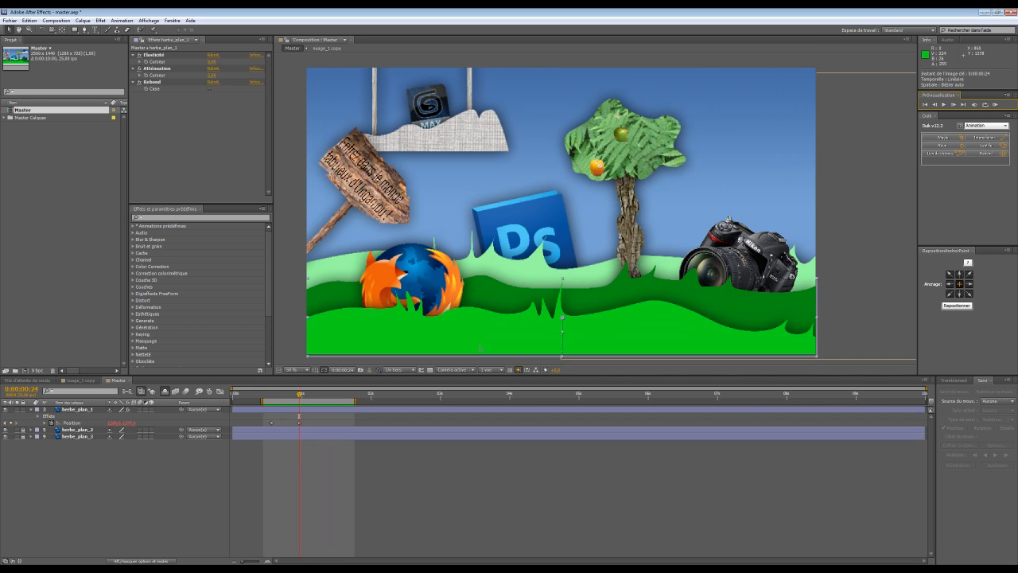
pyautogui.moveTo(480, 350); pyautogui.dragTo(478, 348)
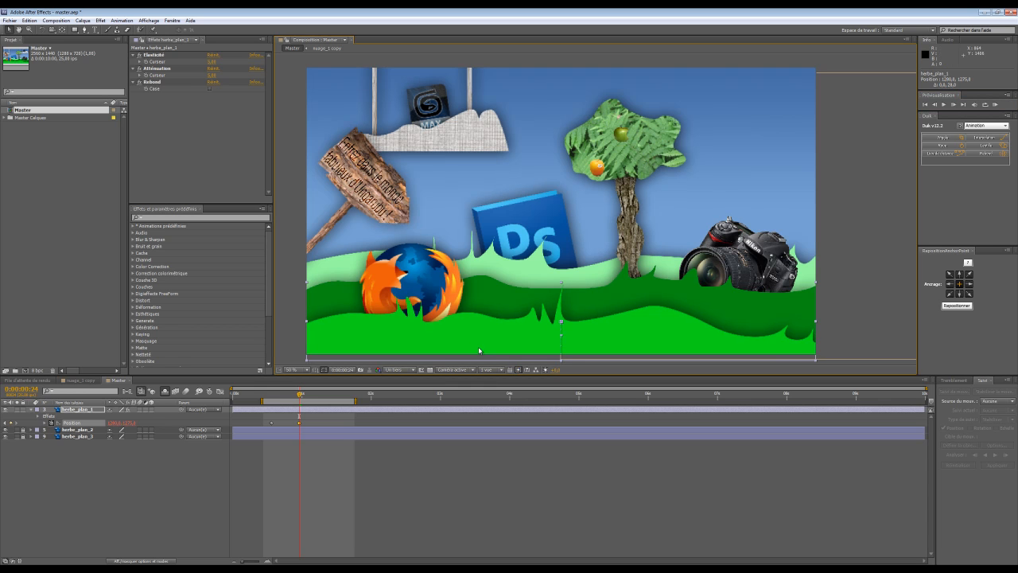
pyautogui.click(996, 108)
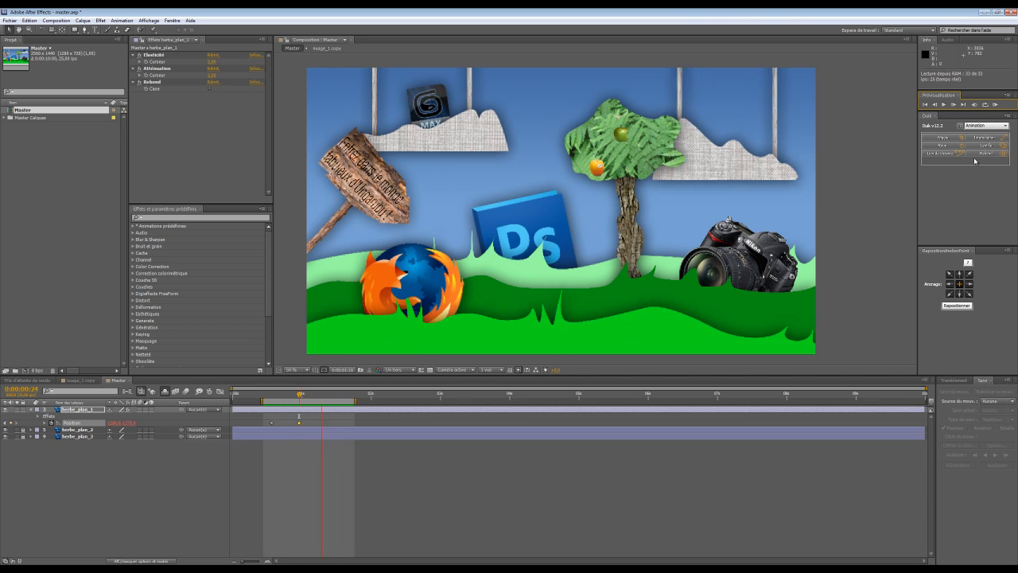
pyautogui.press('space')
# - Extend the end of the work area to 0:00:06:06 and preview the animation
pyautogui.moveTo(355, 399); pyautogui.dragTo(668, 399)
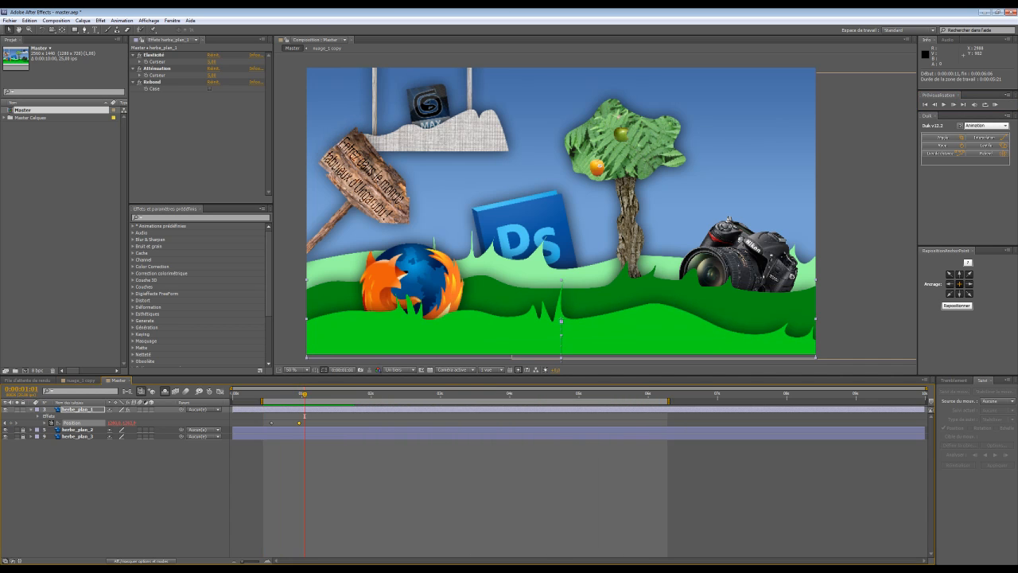
pyautogui.click(995, 104)
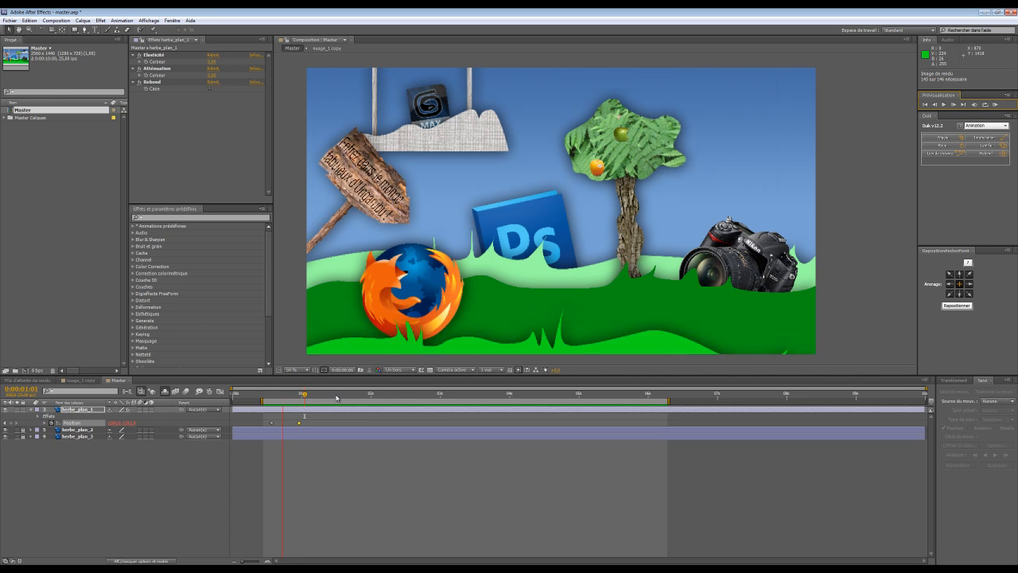
pyautogui.click(72, 430)
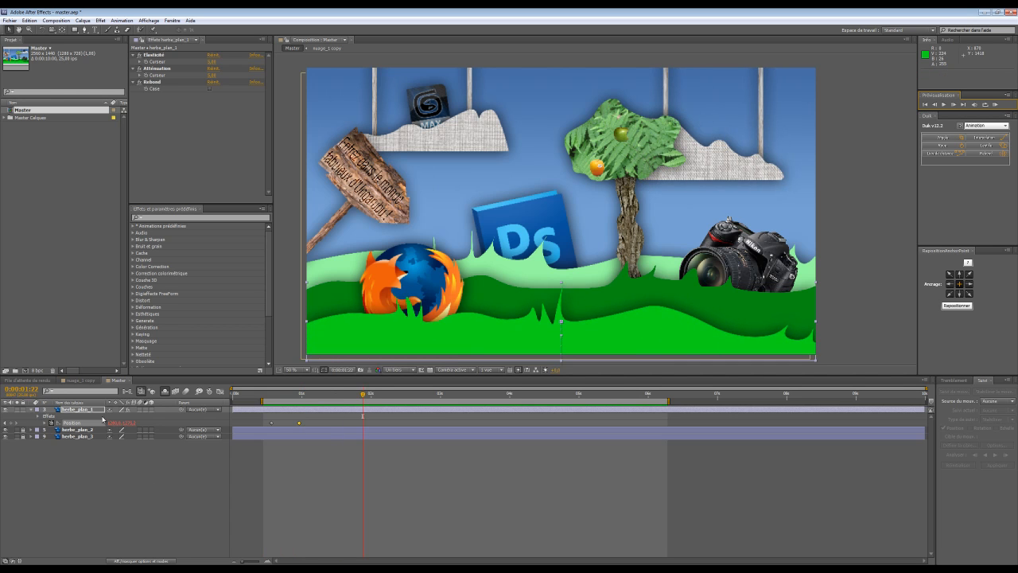
# - Update the shy layers so that only nuage_2 and nuage_1 are listed, and show the graph editor
pyautogui.click(164, 391)
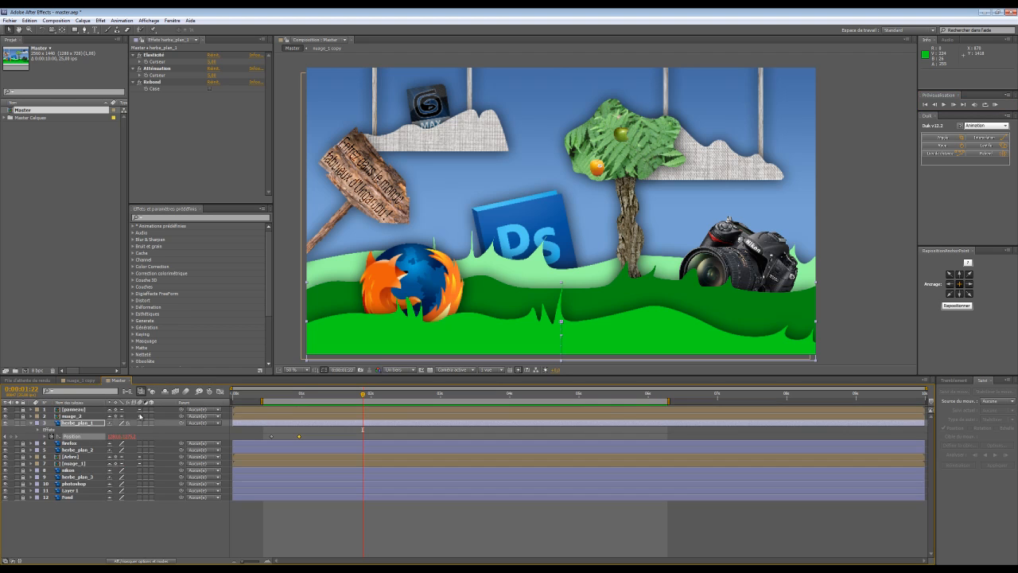
pyautogui.click(82, 417)
pyautogui.click(24, 416)
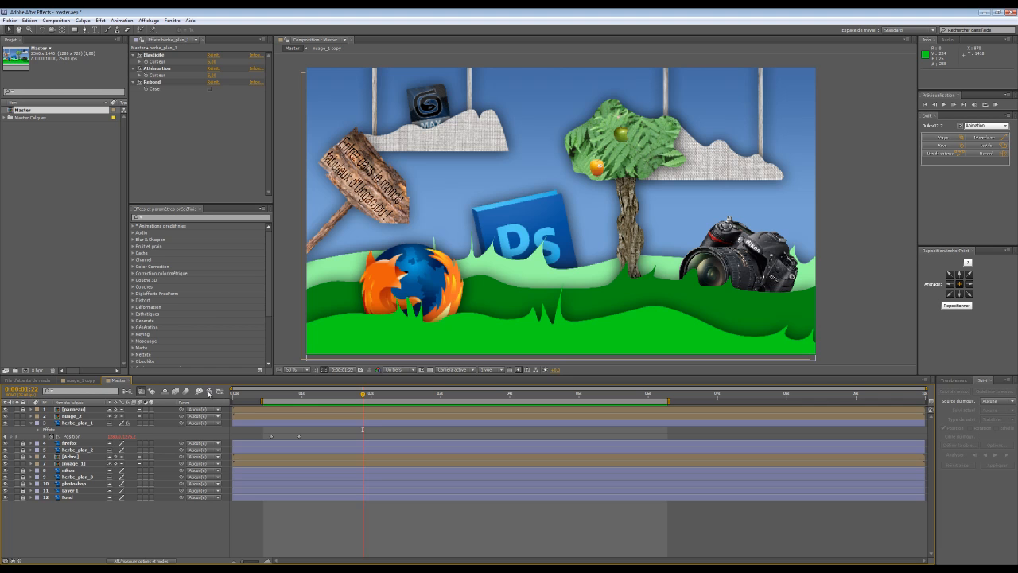
pyautogui.click(222, 391)
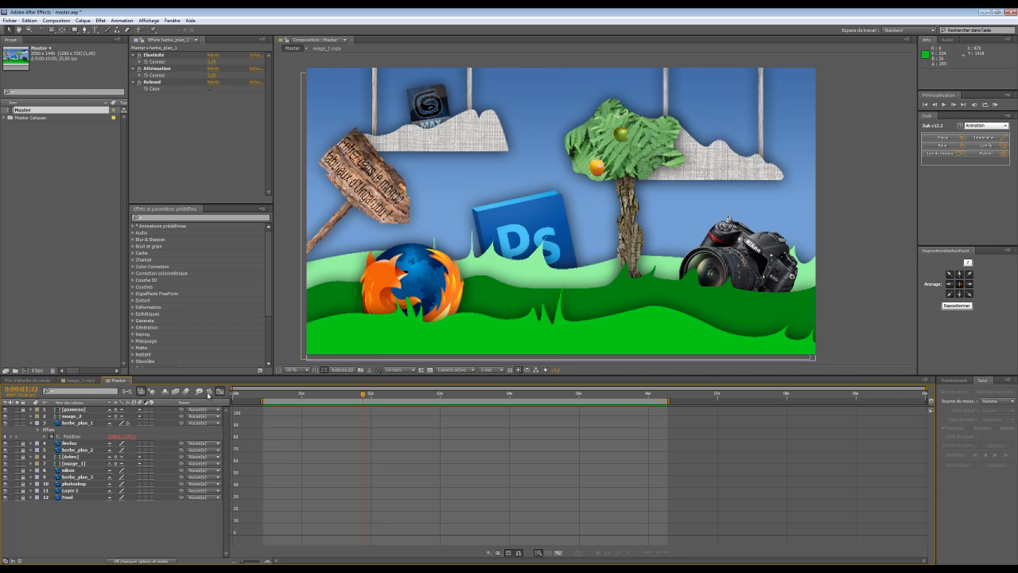
pyautogui.click(165, 392)
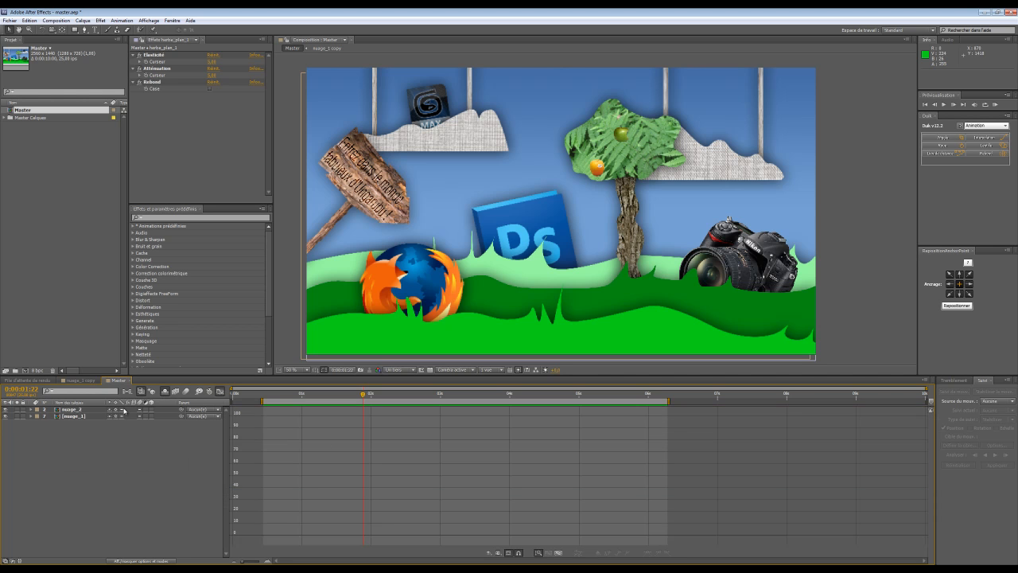
# - Reveal nuage_2's Position property and display its speed curve in the graph editor
pyautogui.click(80, 411)
pyautogui.press('p')
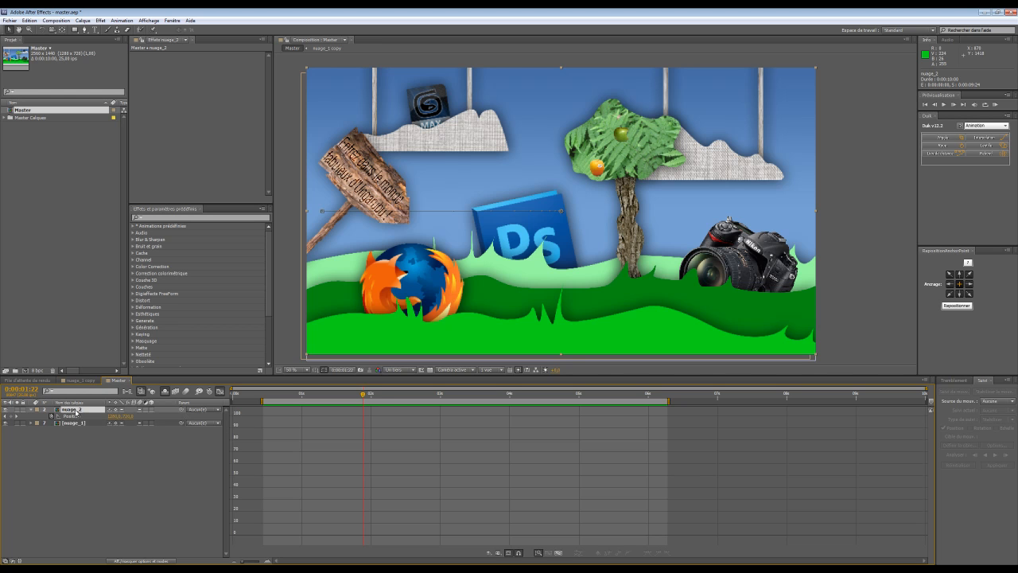
pyautogui.click(72, 416)
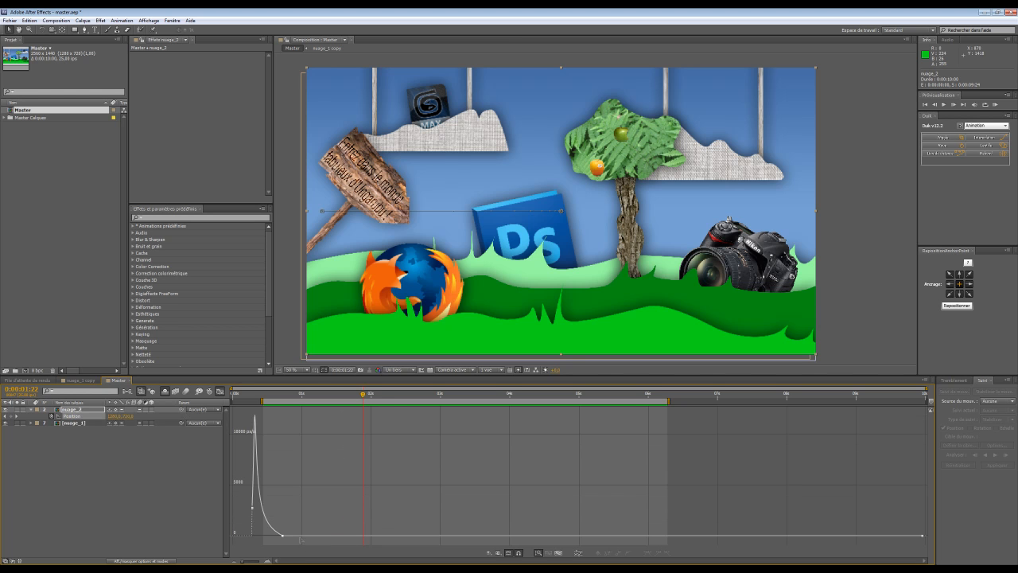
# - Try linear interpolation on the last two Position keyframes of nuage_2
pyautogui.moveTo(287, 536); pyautogui.dragTo(907, 549)
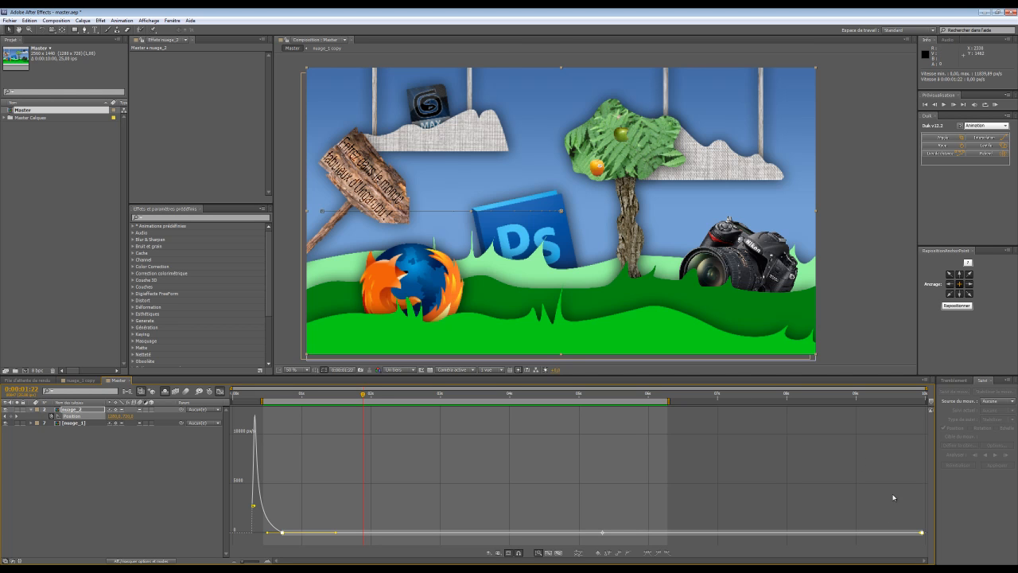
pyautogui.click(617, 552)
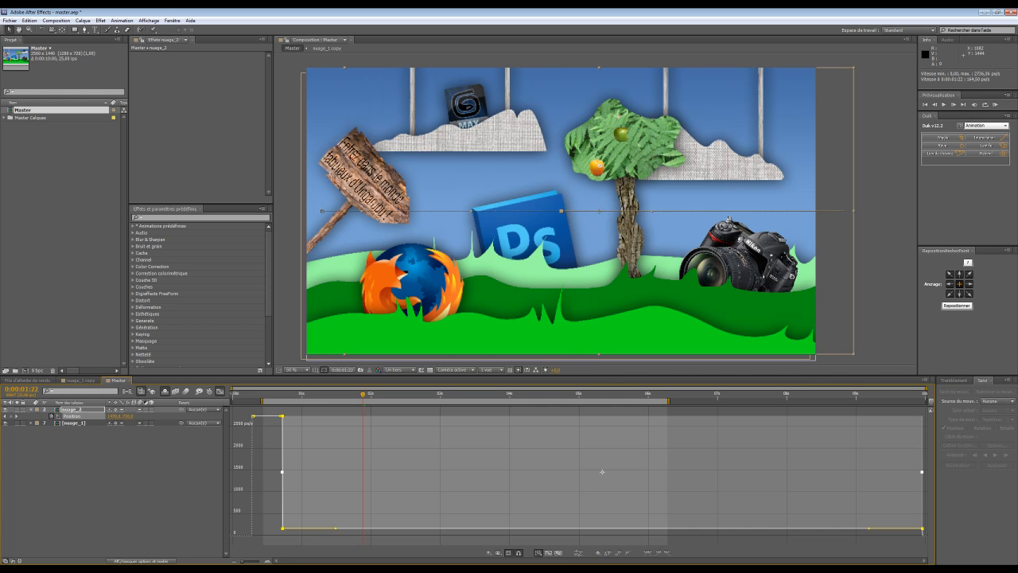
pyautogui.click(348, 535)
pyautogui.moveTo(282, 416); pyautogui.dragTo(169, 530)
# - Shift nuage_2's second Position keyframe to 0:00:00:19 on the speed curve and preview the motion
pyautogui.moveTo(277, 531); pyautogui.dragTo(285, 534)
pyautogui.click(994, 104)
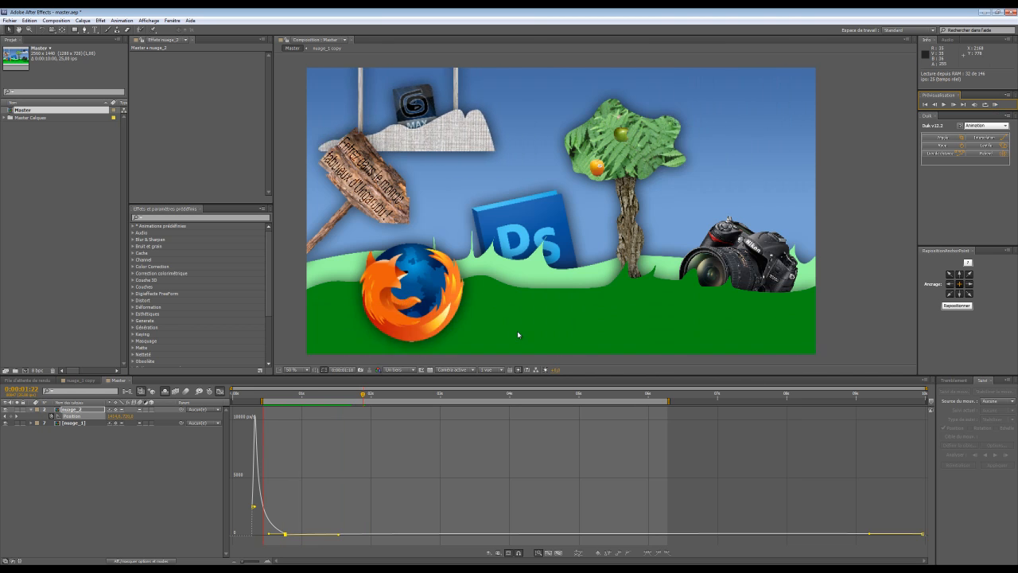
pyautogui.press('space')
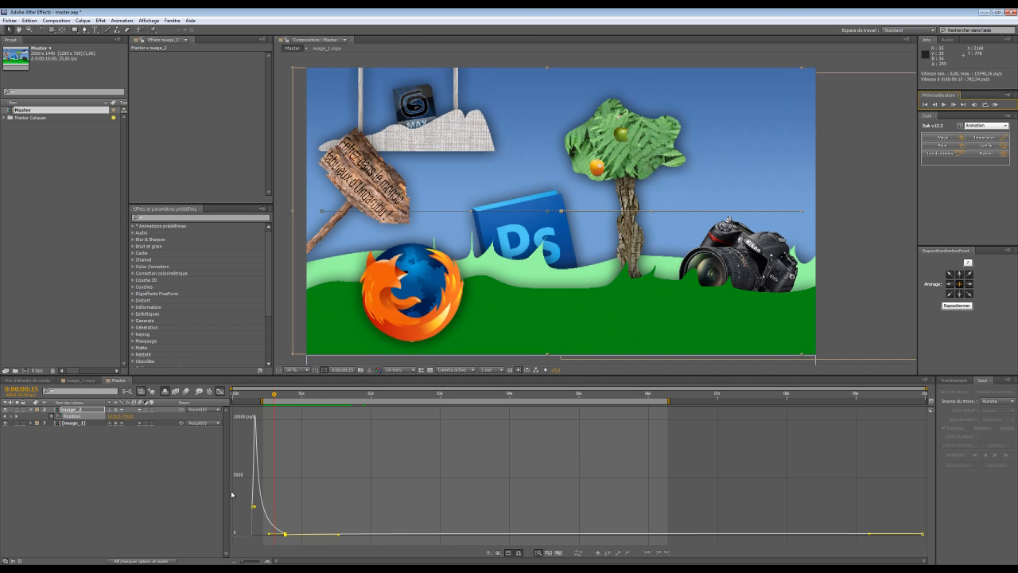
# - Lower the speed at nuage_2's second Position keyframe to about 0 px/s and preview the motion
pyautogui.moveTo(285, 538)
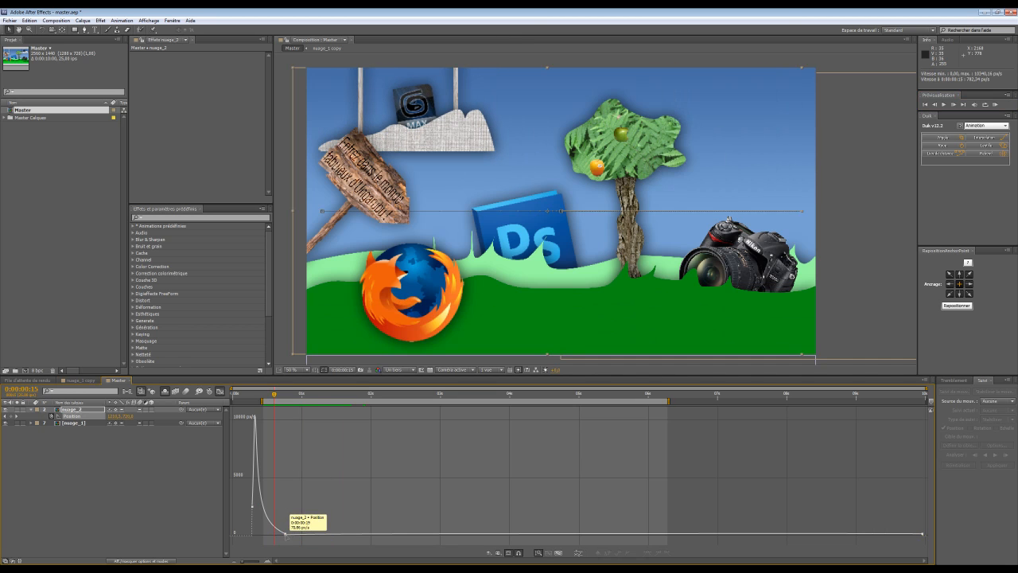
pyautogui.moveTo(286, 540); pyautogui.dragTo(286, 541)
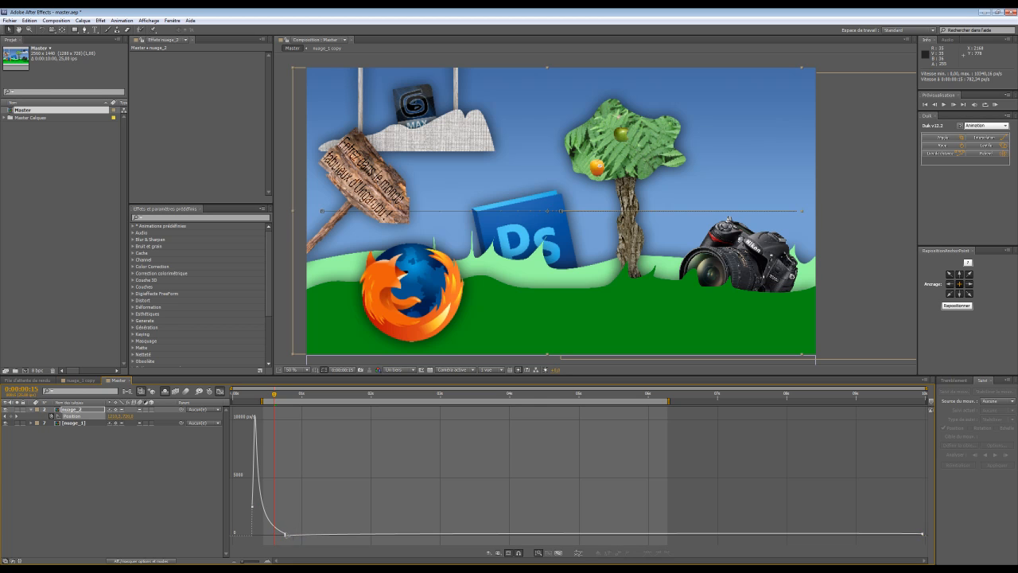
pyautogui.moveTo(285, 534); pyautogui.dragTo(285, 535)
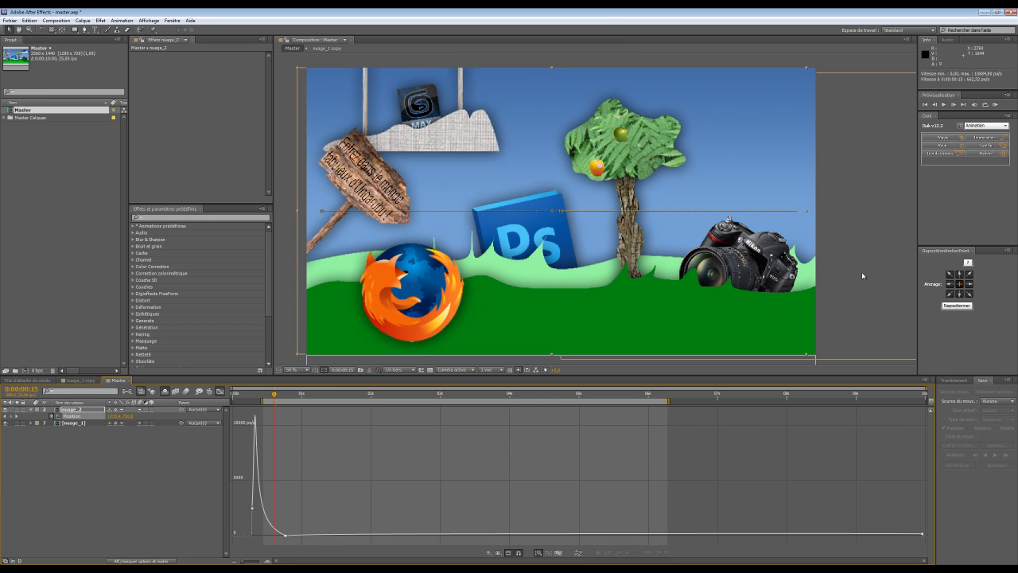
pyautogui.click(995, 104)
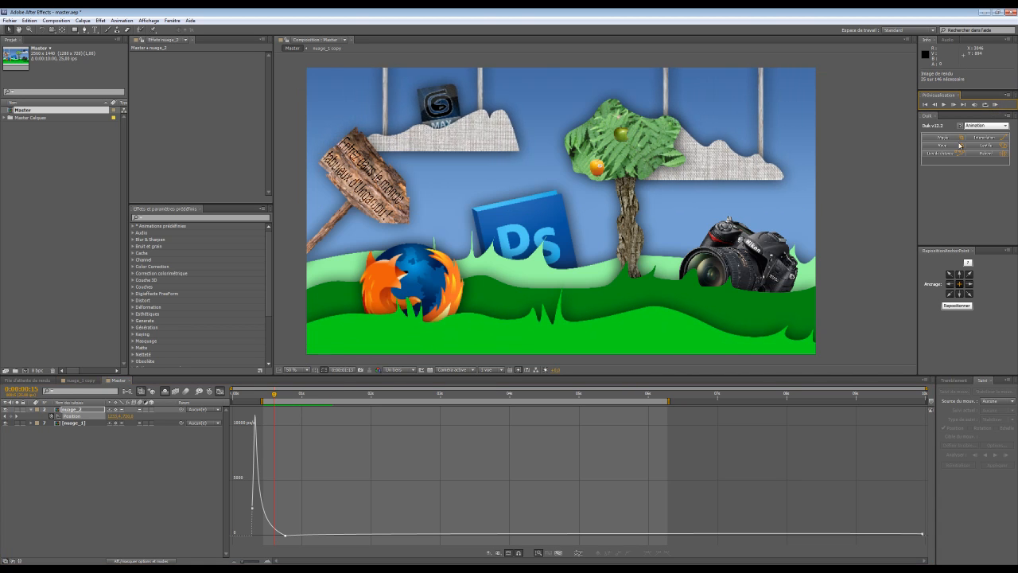
pyautogui.click(283, 531)
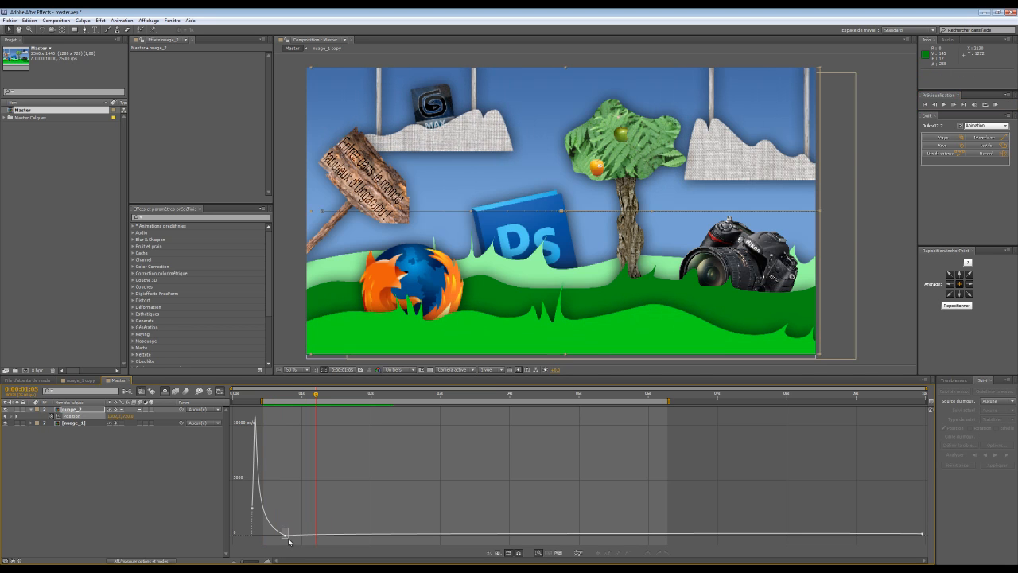
pyautogui.moveTo(284, 534); pyautogui.dragTo(285, 535)
pyautogui.hotkey('ctrl', 'w')
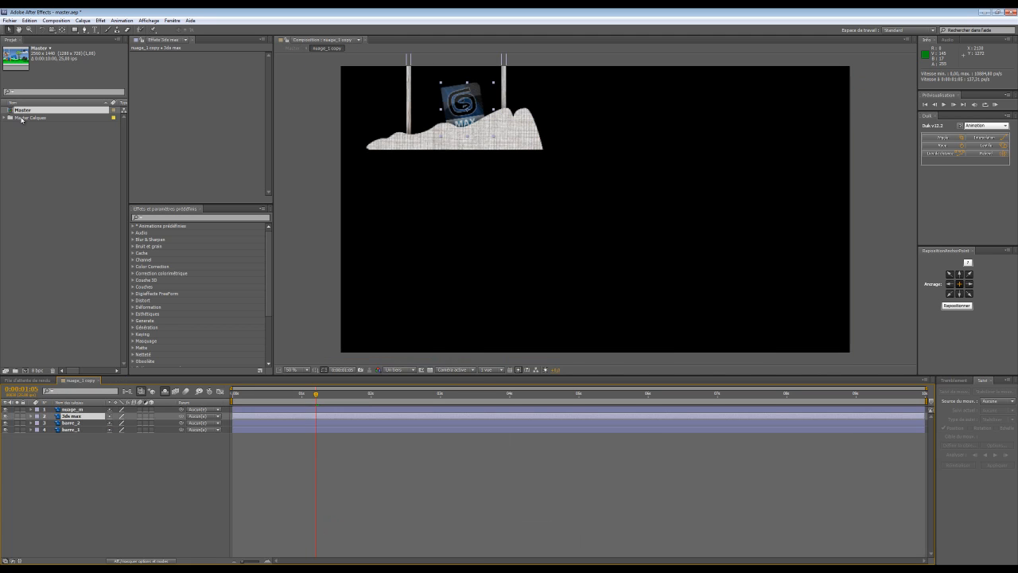
pyautogui.doubleClick(21, 110)
# - Raise the speed at nuage_2's second Position keyframe to about 600 px/s for a smoother slowdown and preview it
pyautogui.moveTo(297, 514)
pyautogui.mouseDown()
pyautogui.moveTo(260, 543)
pyautogui.moveTo(287, 529)
pyautogui.mouseUp()
pyautogui.click(306, 503)
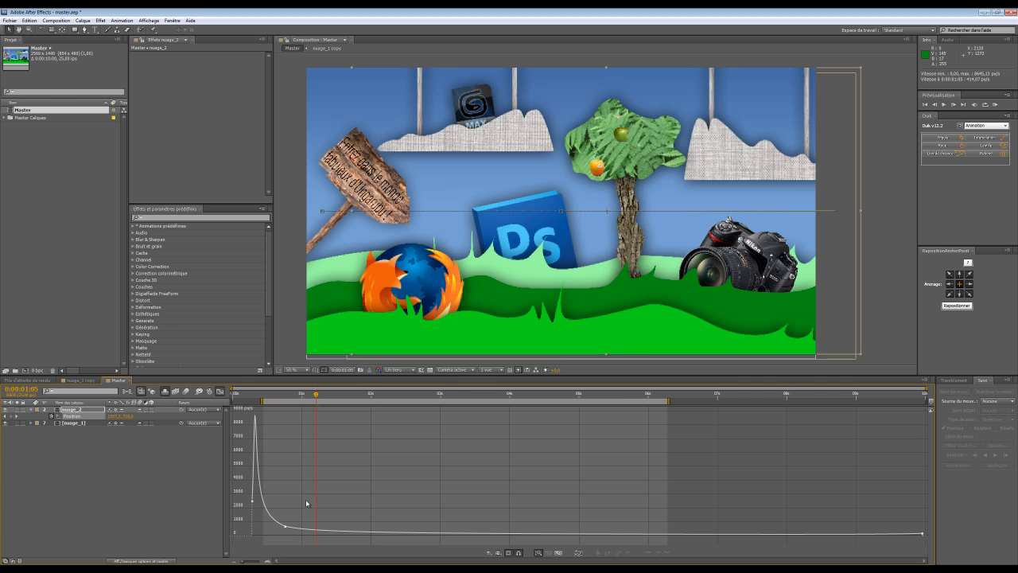
pyautogui.click(994, 105)
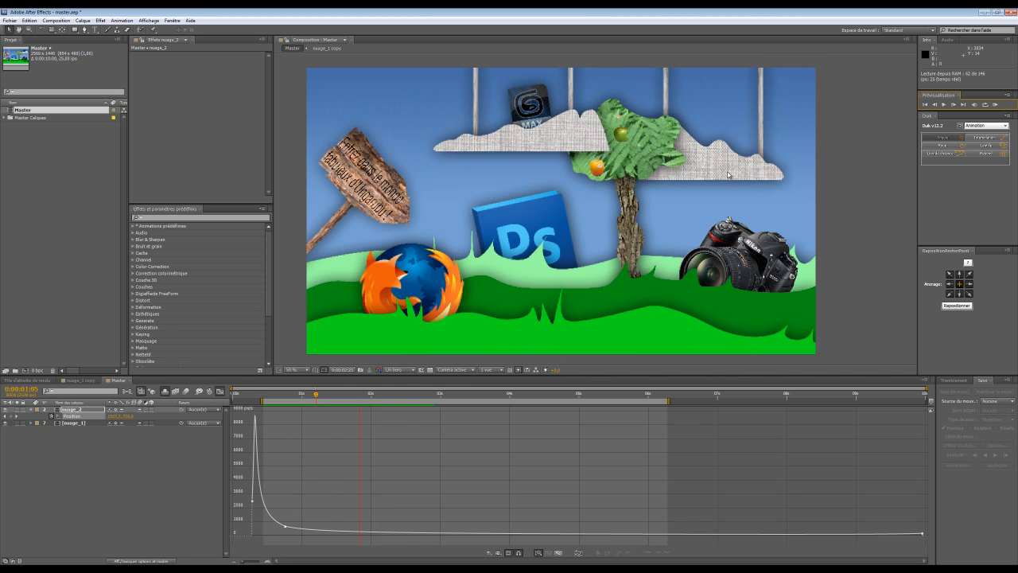
# - Move nuage_2's second Position keyframe to about 0:00:01:03 on the speed curve and preview the gentler slowdown
pyautogui.click(230, 522)
pyautogui.moveTo(284, 528); pyautogui.dragTo(311, 530)
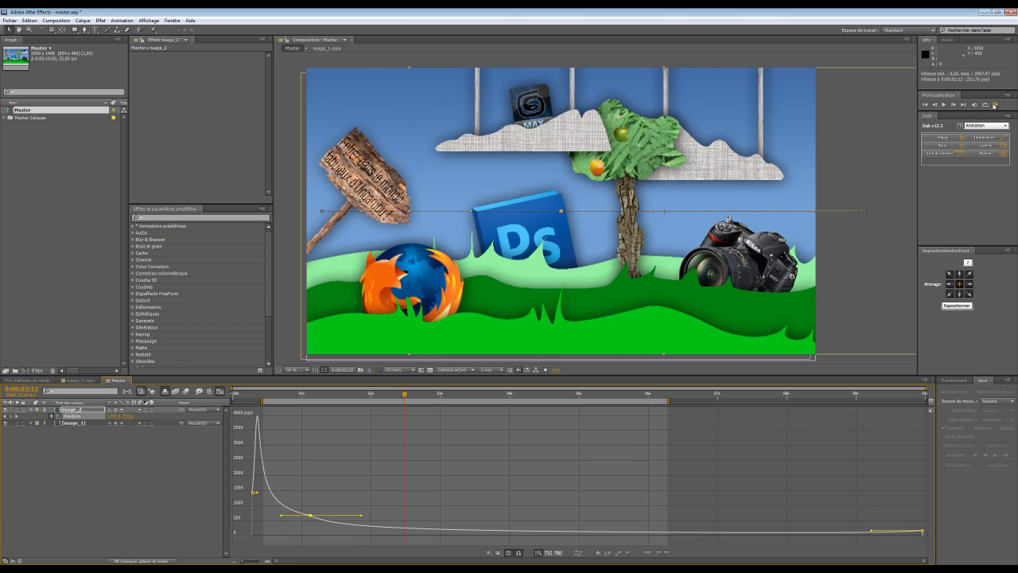
pyautogui.click(993, 106)
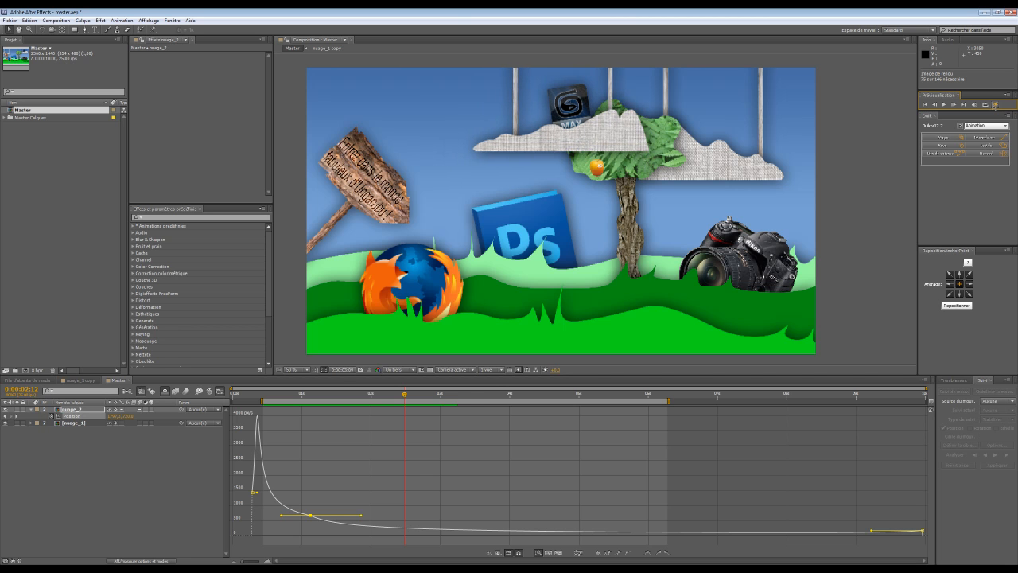
pyautogui.press('space')
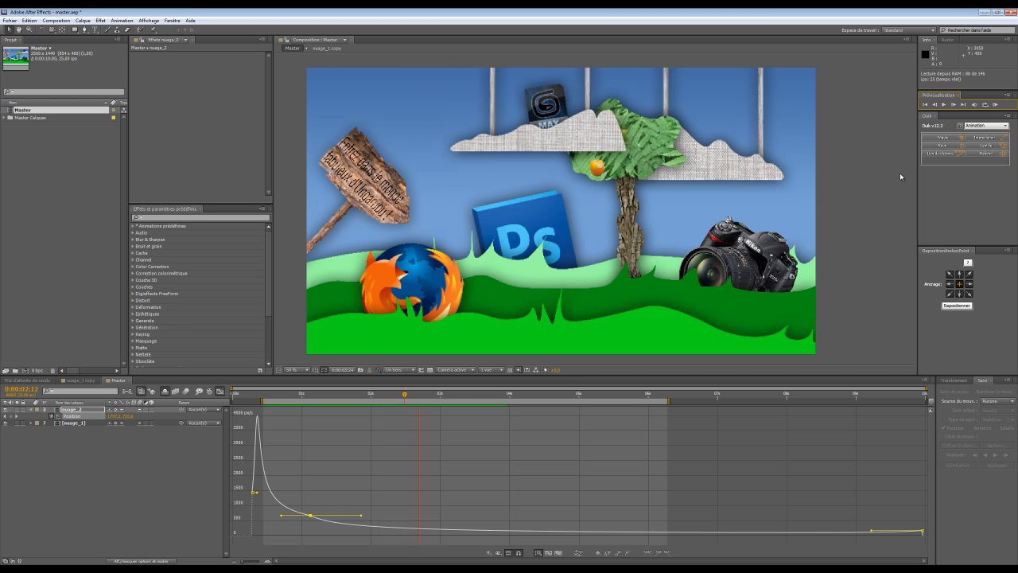
pyautogui.press('space')
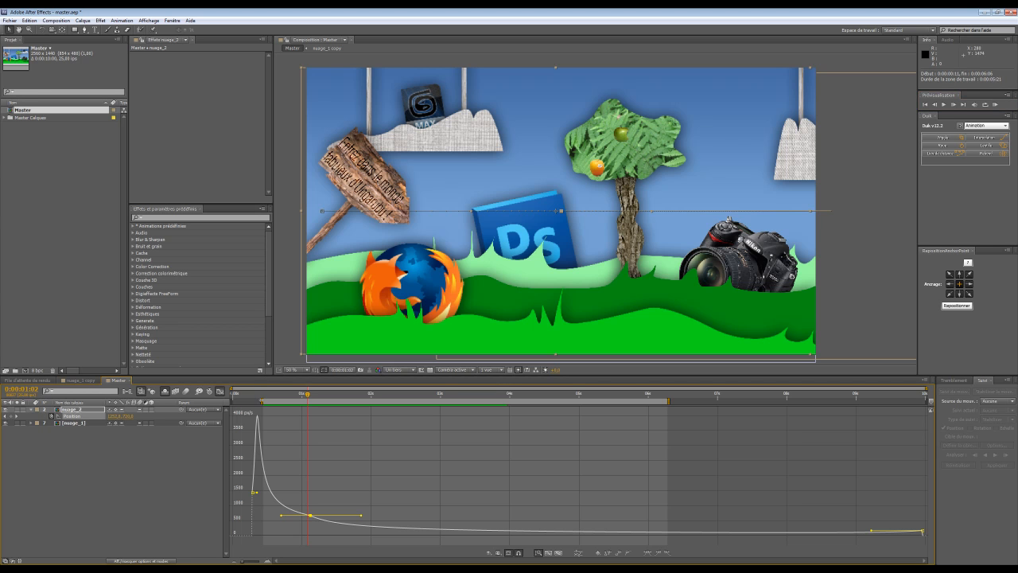
# - Extend the work area over the full length of the Master composition, from 0:00:00:00 to 0:00:09:24
pyautogui.moveTo(262, 400); pyautogui.dragTo(231, 400)
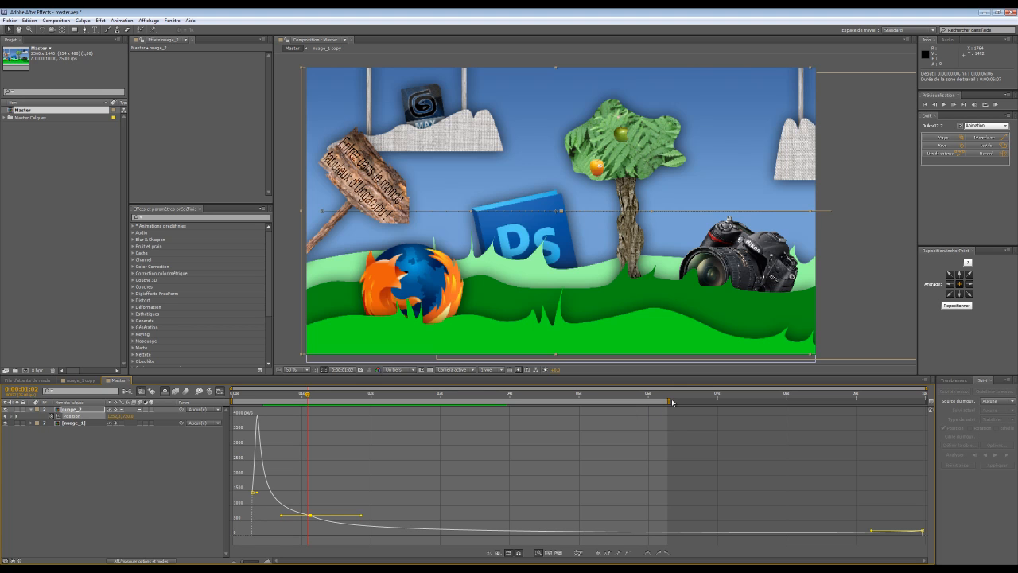
pyautogui.moveTo(671, 401); pyautogui.dragTo(928, 401)
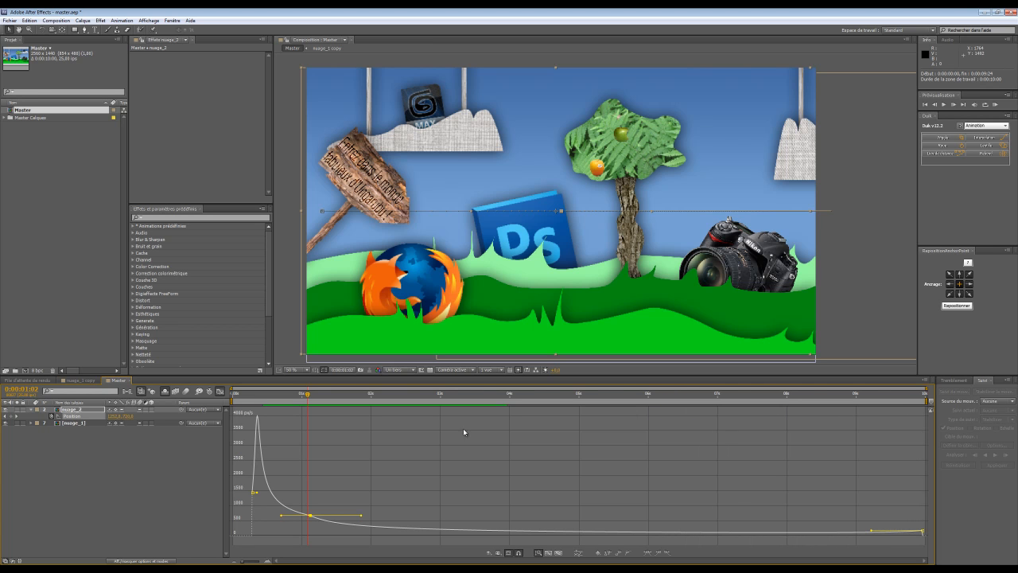
# - Show nuage_1's Position speed curve and convert its keyframes to linear interpolation
pyautogui.click(87, 424)
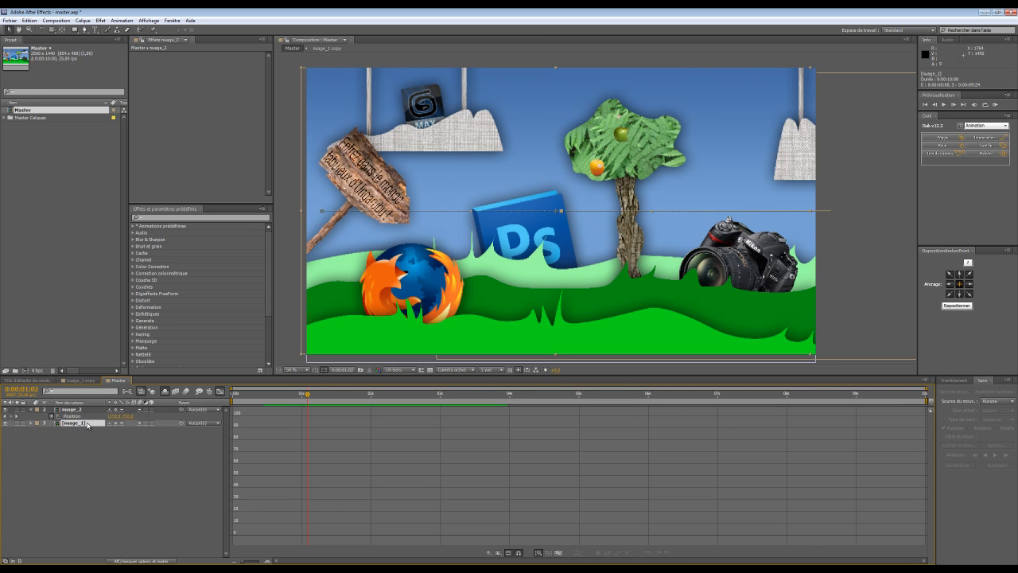
pyautogui.click(72, 430)
pyautogui.moveTo(332, 502); pyautogui.dragTo(777, 478)
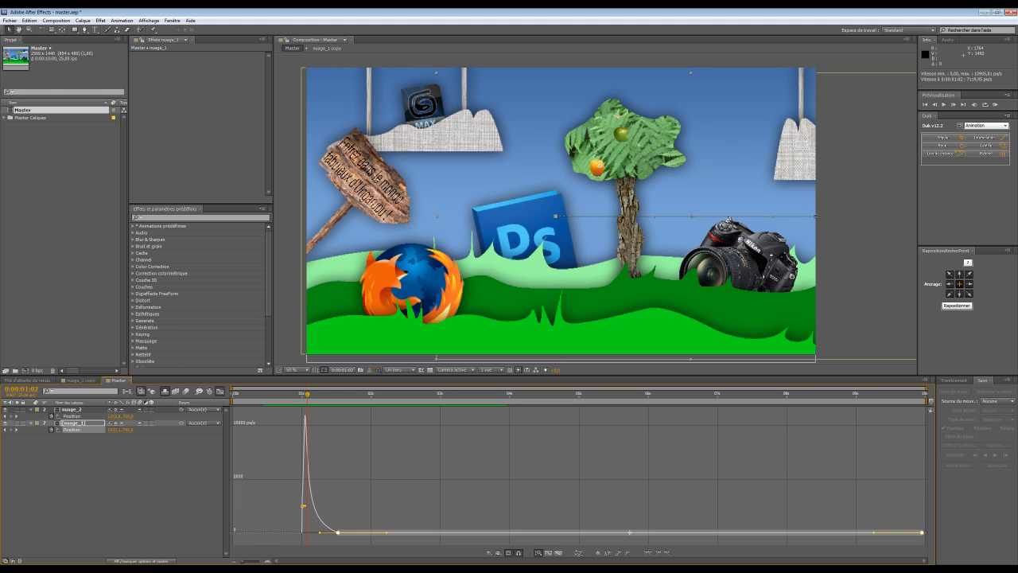
pyautogui.click(613, 554)
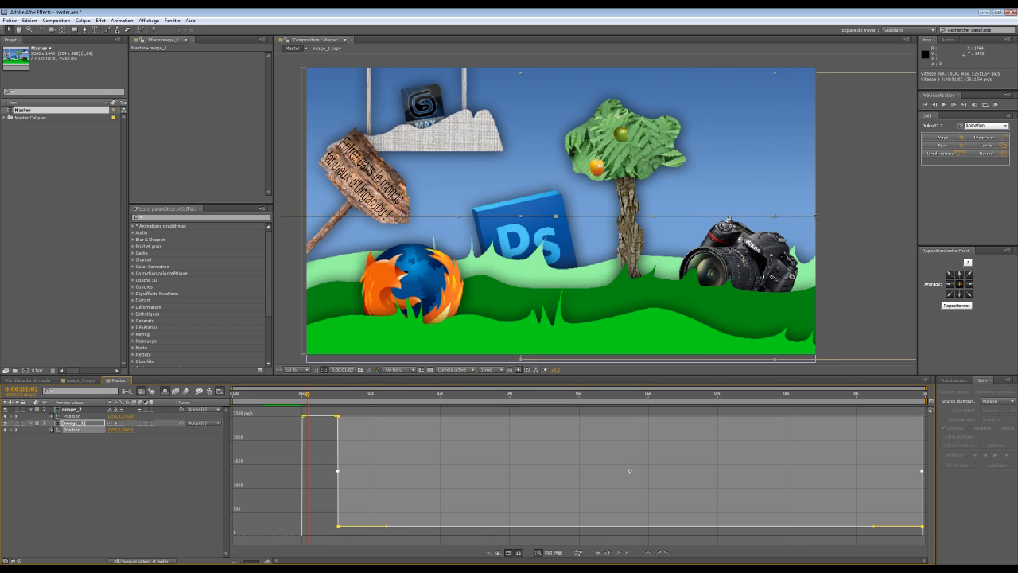
# - Lower the incoming speed at nuage_1's second Position keyframe to about 0 px/s and preview the motion
pyautogui.click(344, 538)
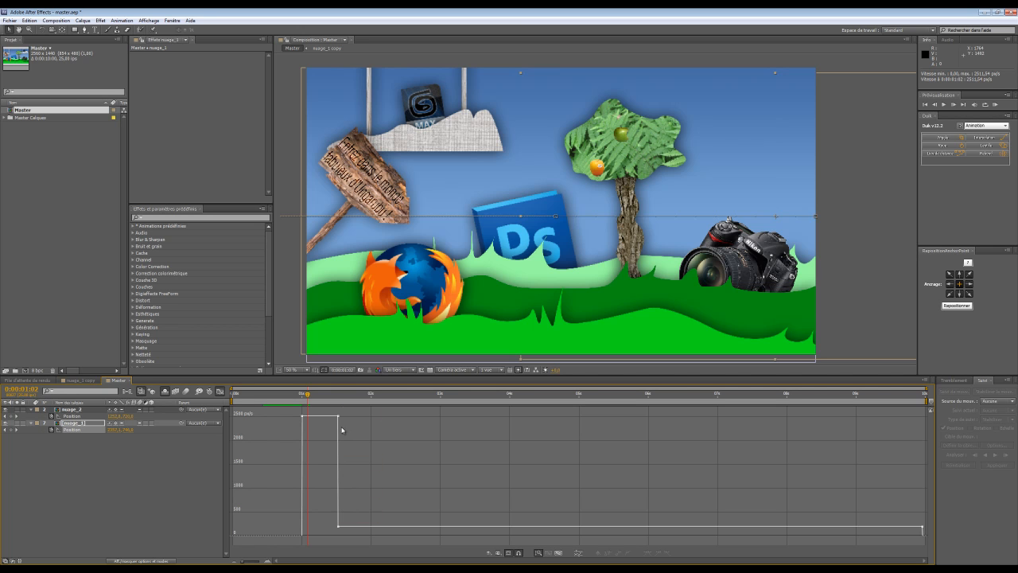
pyautogui.moveTo(339, 415)
pyautogui.moveTo(339, 414); pyautogui.dragTo(316, 531)
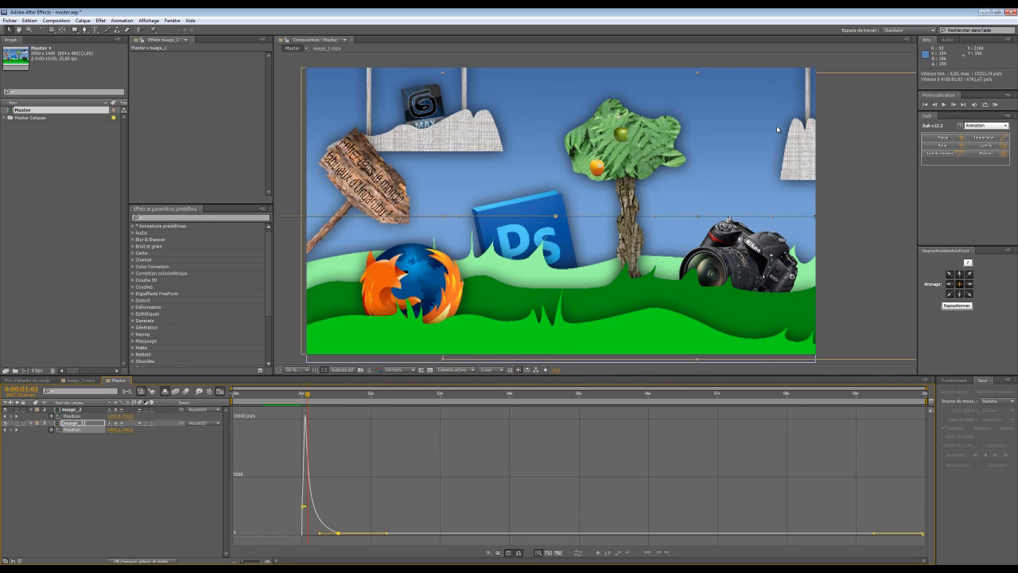
pyautogui.click(994, 105)
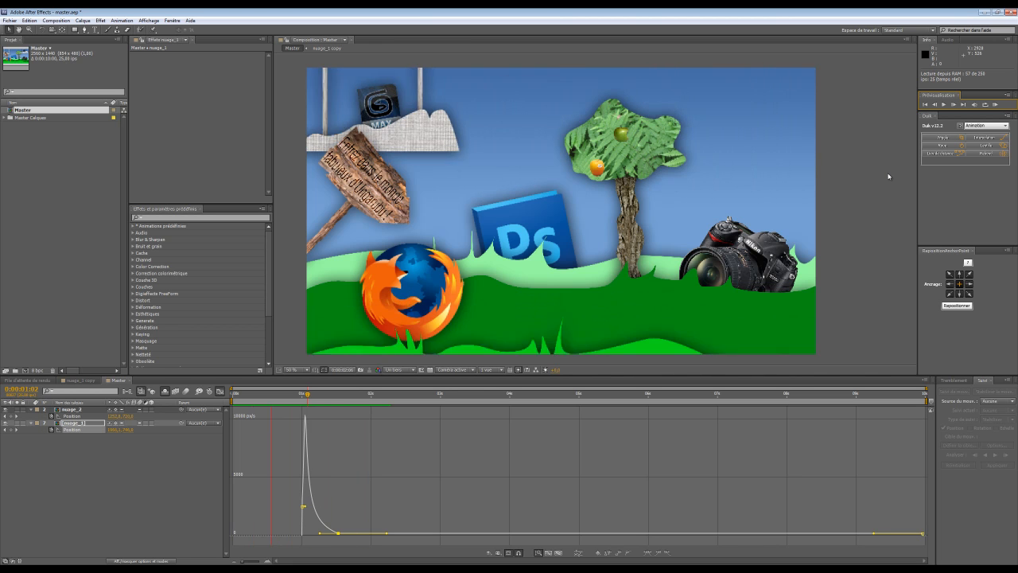
pyautogui.press('space')
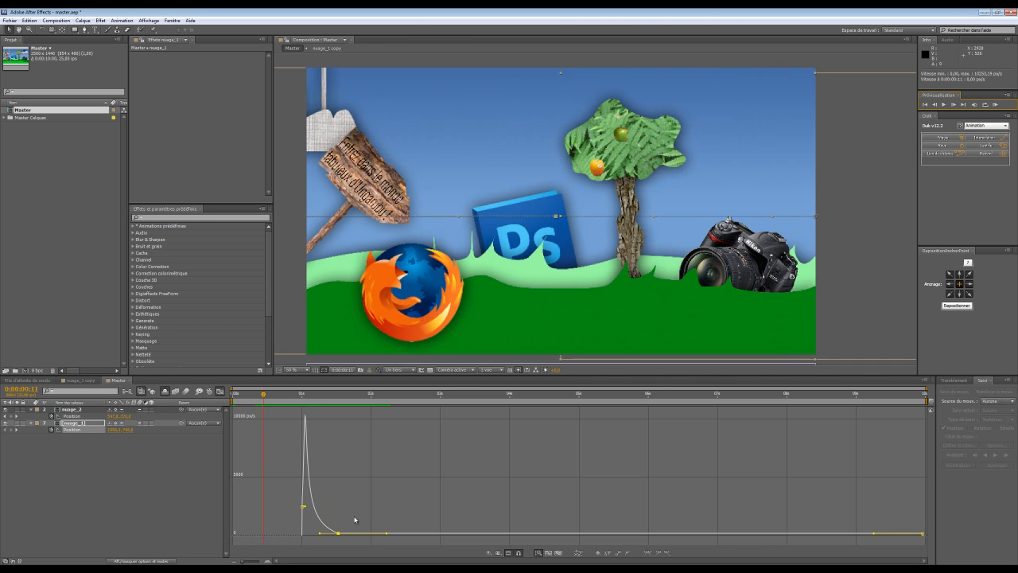
# - Move nuage_1's second Position keyframe to about 0:00:01:18 on the speed curve, fine-tune its speed and preview the slowdown
pyautogui.moveTo(338, 533); pyautogui.dragTo(352, 533)
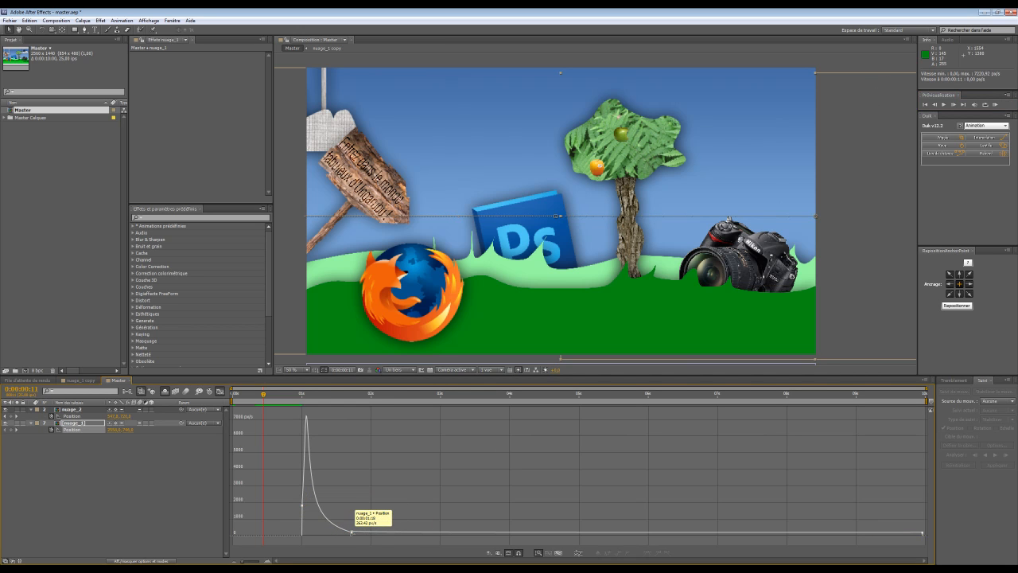
pyautogui.moveTo(353, 531); pyautogui.dragTo(353, 534)
pyautogui.click(994, 104)
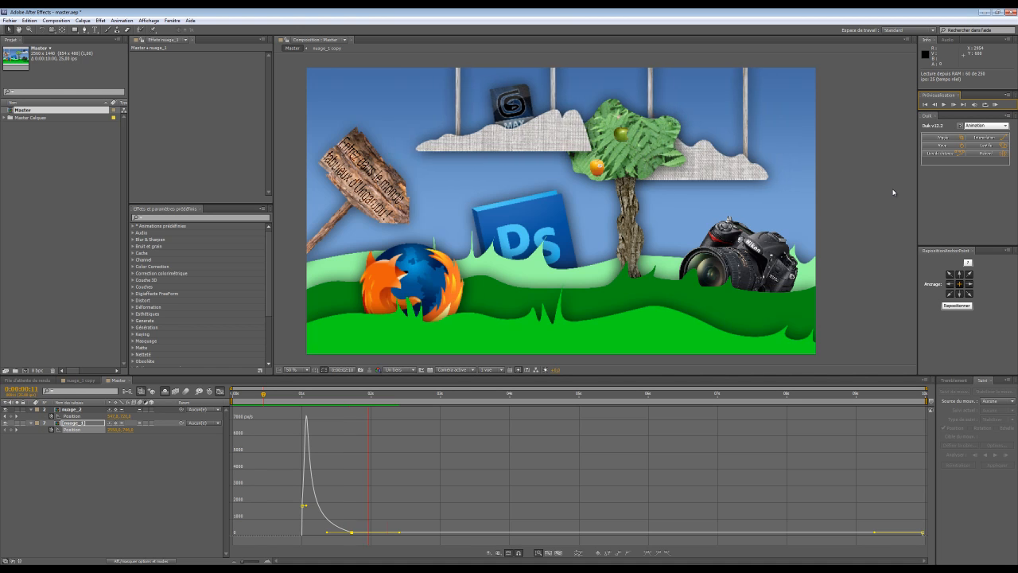
pyautogui.press('space')
# - Return from the speed graph to the layer bars and show only the three herbe_plan grass layers, with herbe_plan_1 collapsed
pyautogui.click(222, 391)
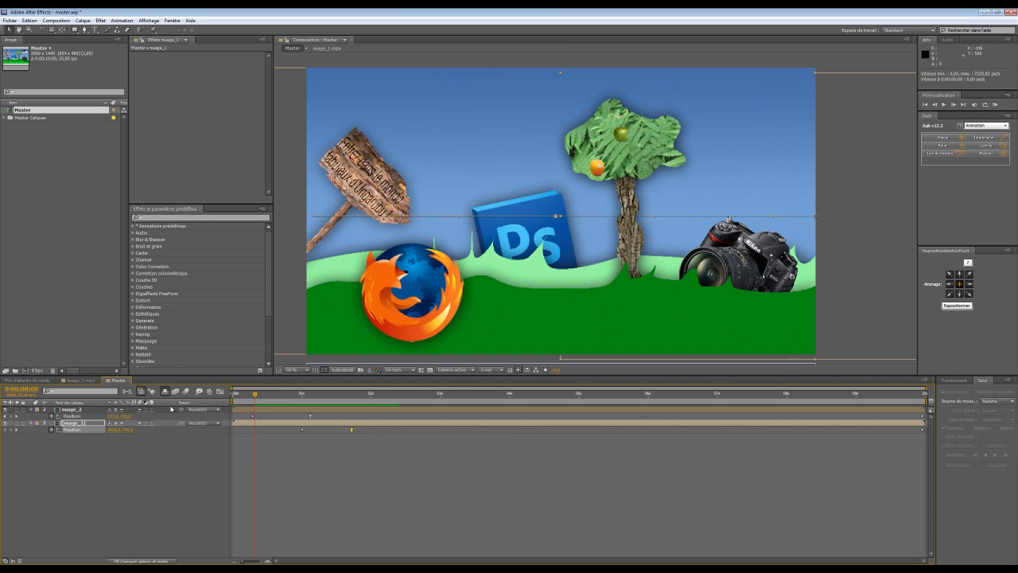
pyautogui.click(165, 391)
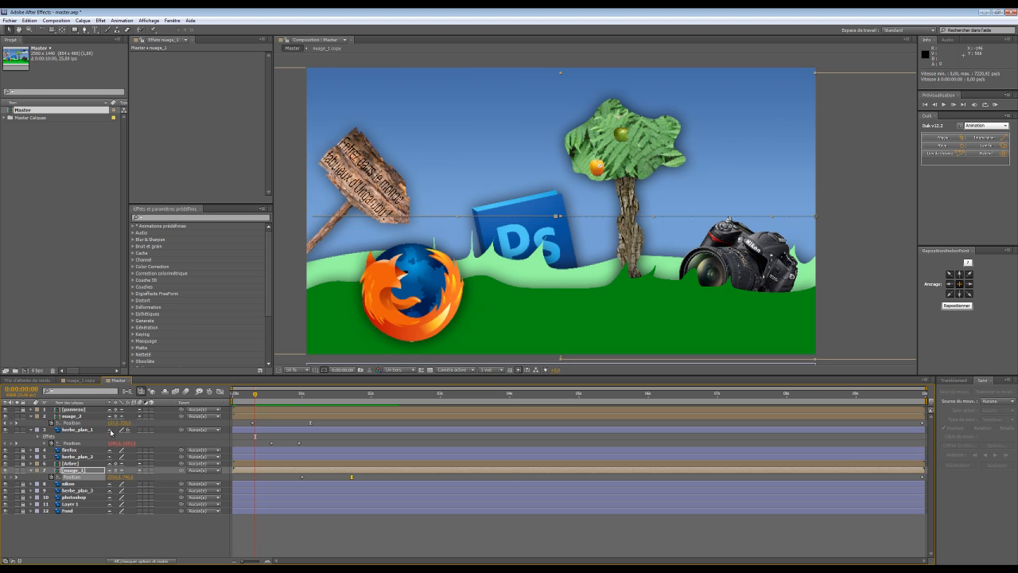
pyautogui.click(164, 391)
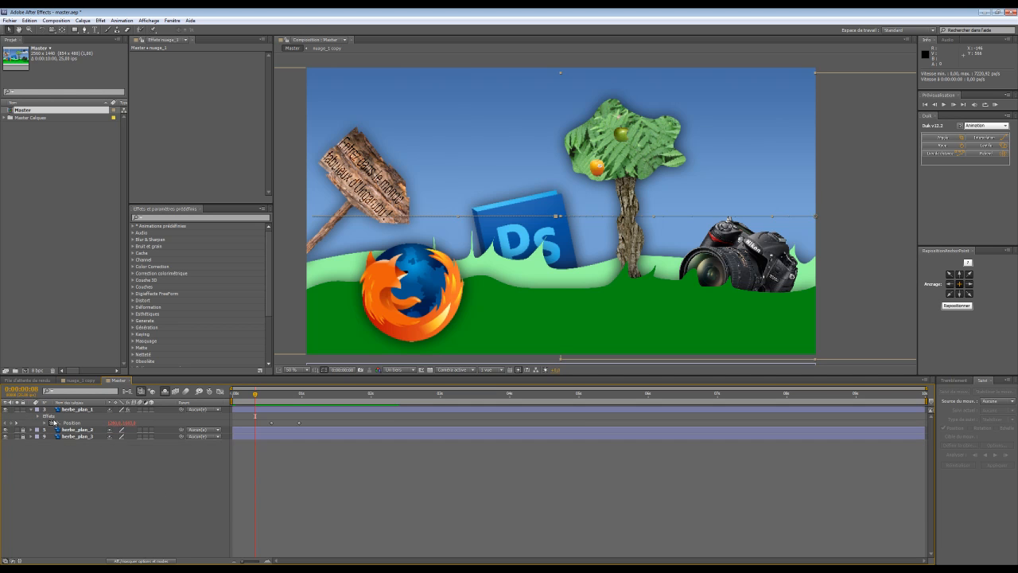
pyautogui.click(32, 408)
pyautogui.click(82, 416)
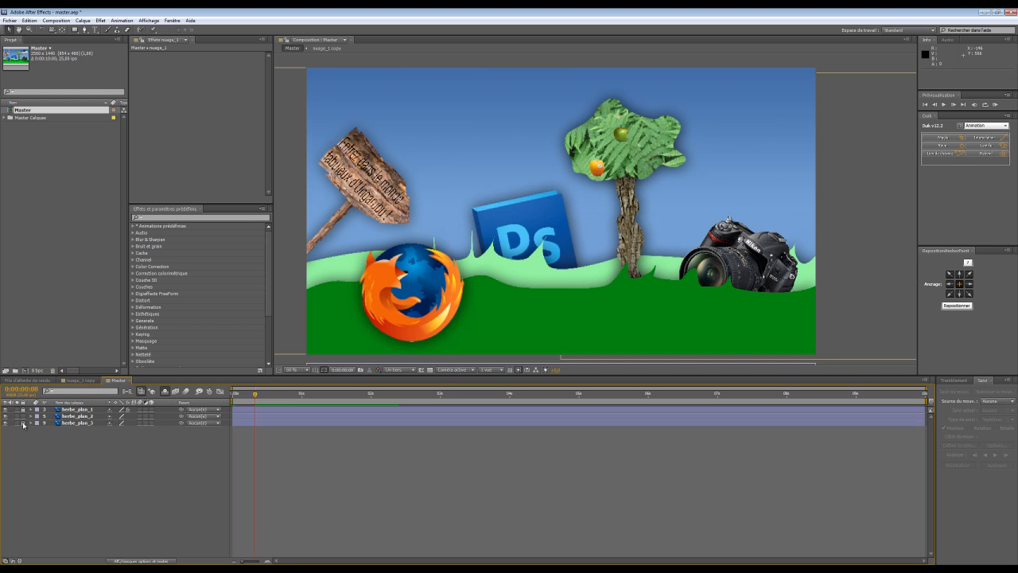
# - Reveal herbe_plan_2's Position, move the layer straight down below the frame and set its starting keyframe at 0:00:01:16
pyautogui.click(70, 415)
pyautogui.press('p')
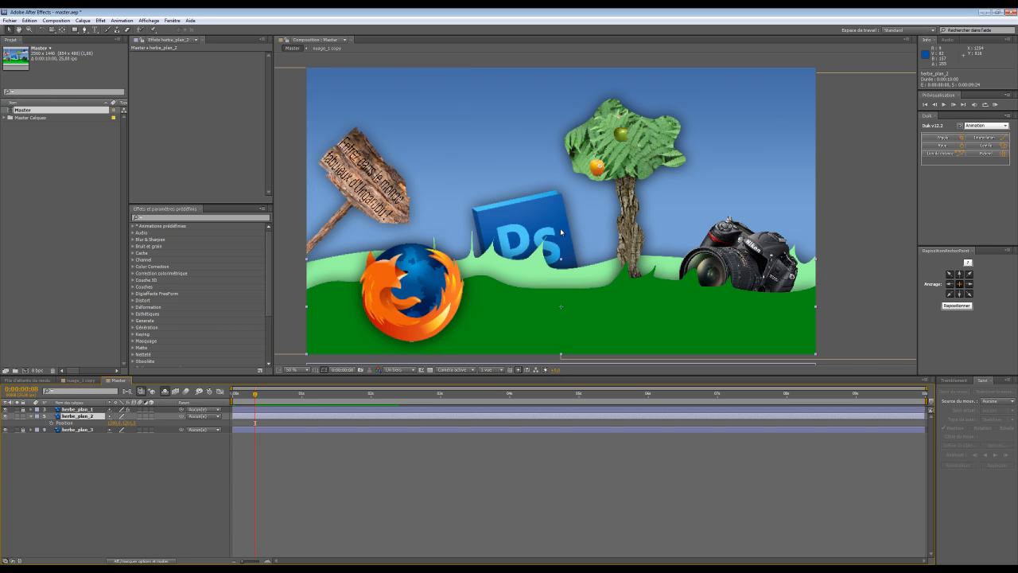
pyautogui.scroll(-1, 648, 279)
pyautogui.scroll(1, 648, 278)
pyautogui.scroll(-1, 648, 278)
pyautogui.scroll(1, 649, 278)
pyautogui.scroll(-1, 395, 352)
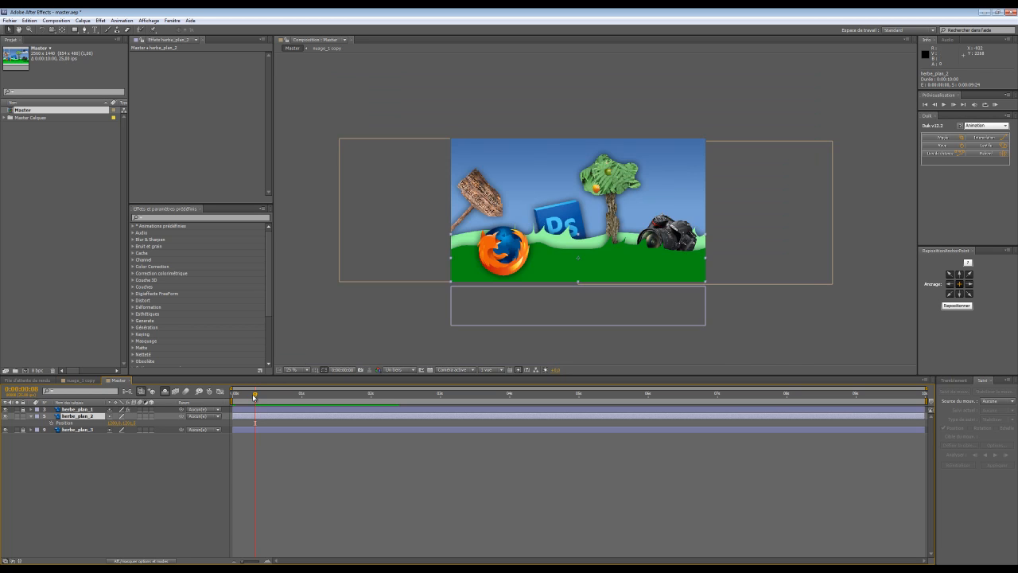
pyautogui.moveTo(650, 273); pyautogui.dragTo(655, 305)
pyautogui.moveTo(330, 395)
pyautogui.mouseDown()
pyautogui.moveTo(371, 394)
pyautogui.moveTo(346, 394)
pyautogui.mouseUp()
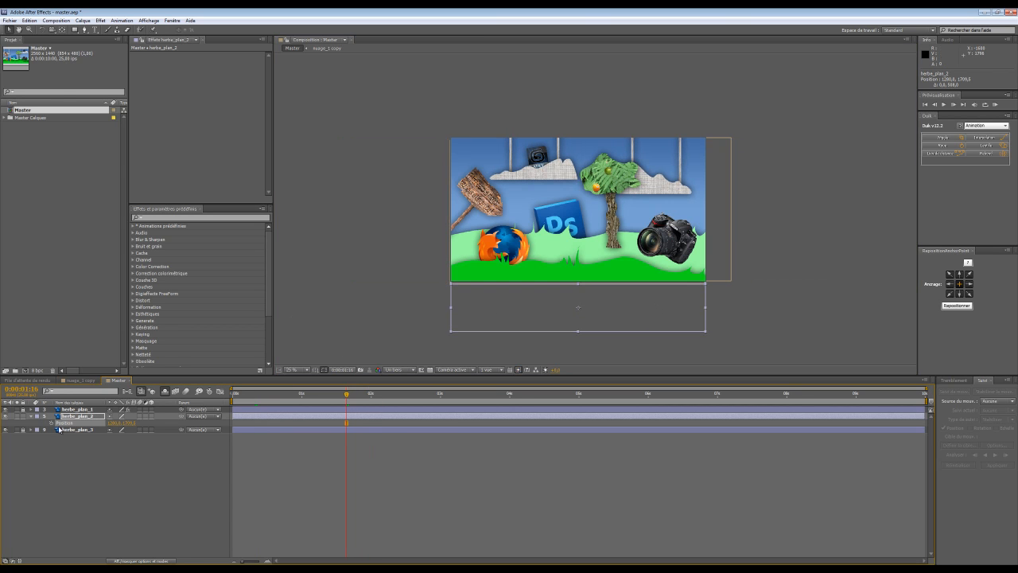
# - Raise herbe_plan_2 back into the frame at 0:00:02:04 to create its second Position keyframe
pyautogui.moveTo(390, 395); pyautogui.dragTo(383, 395)
pyautogui.moveTo(619, 287); pyautogui.dragTo(621, 243)
pyautogui.scroll(5, 634, 249)
pyautogui.scroll(-3, 633, 249)
# - Apply Duik's rebound to herbe_plan_2's two Position keyframes, adjusting the elasticity and setting the attenuation to 2
pyautogui.moveTo(406, 424); pyautogui.dragTo(331, 430)
pyautogui.click(984, 147)
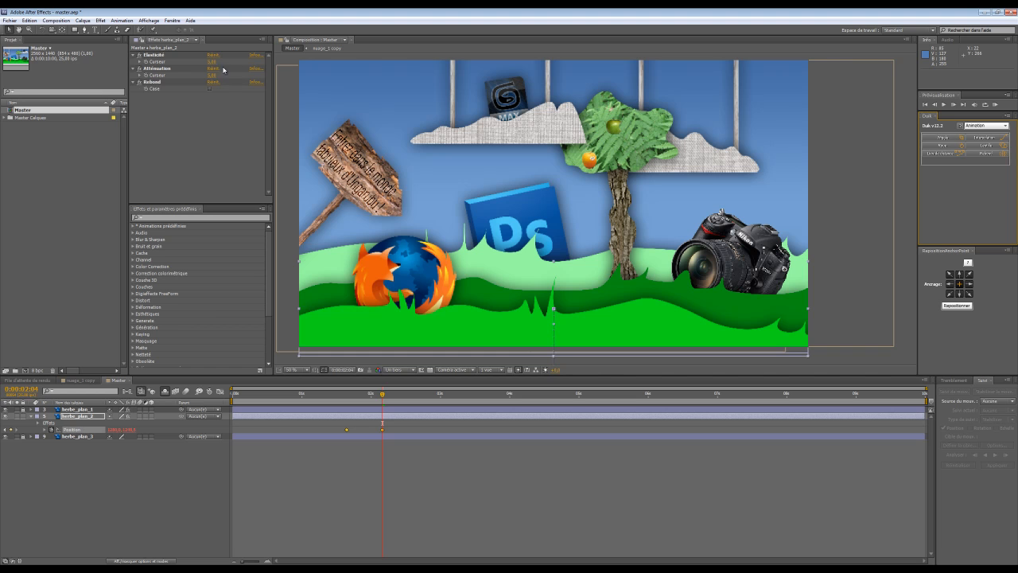
pyautogui.click(213, 62)
pyautogui.click(212, 76)
pyautogui.write('2')
pyautogui.click(211, 128)
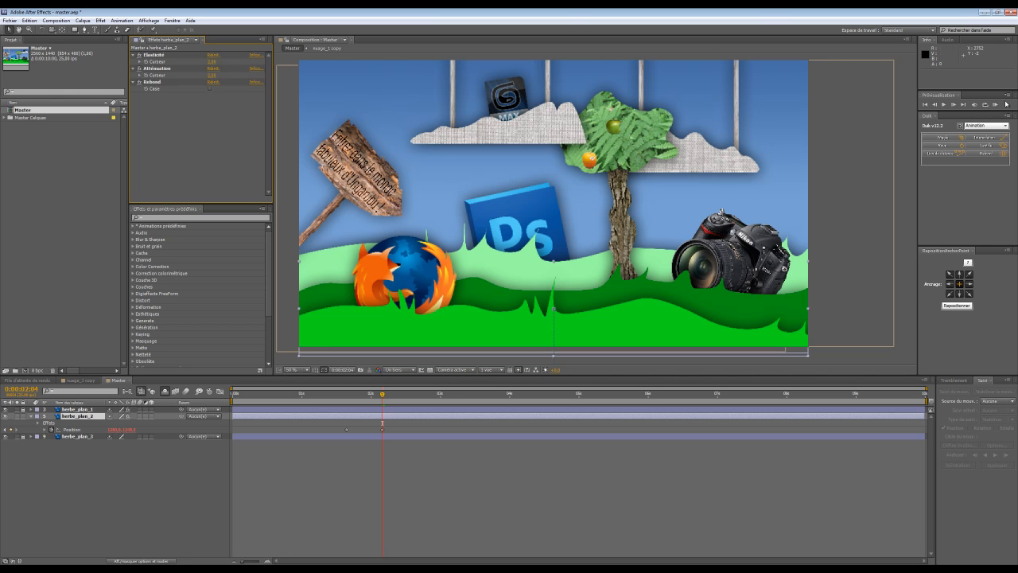
# - Preview the rebound, shift both herbe_plan_2 Position keyframes earlier so they start at about 0:00:01:06, and preview the new timing
pyautogui.click(1006, 104)
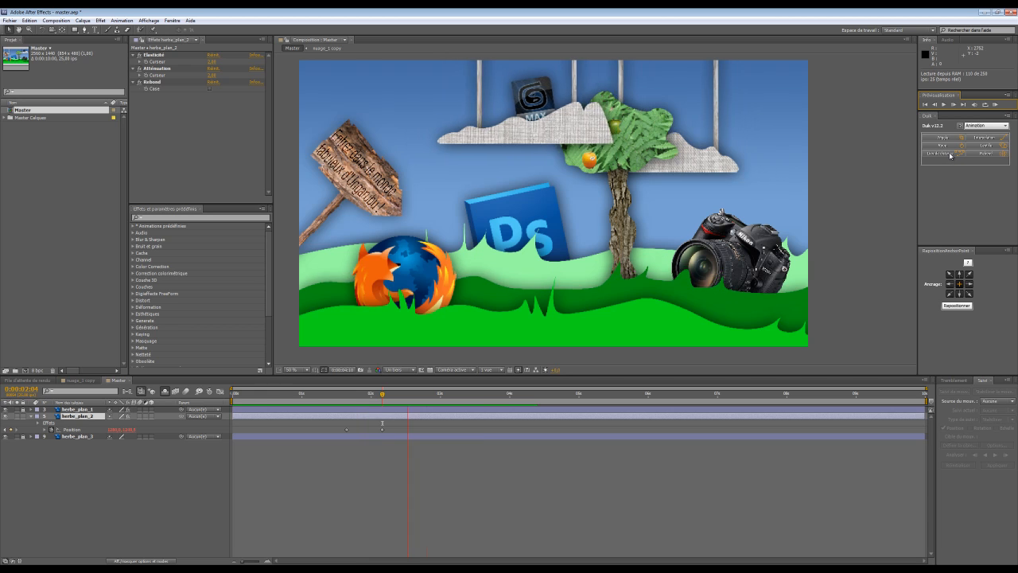
pyautogui.press('space')
pyautogui.moveTo(386, 434); pyautogui.dragTo(317, 433)
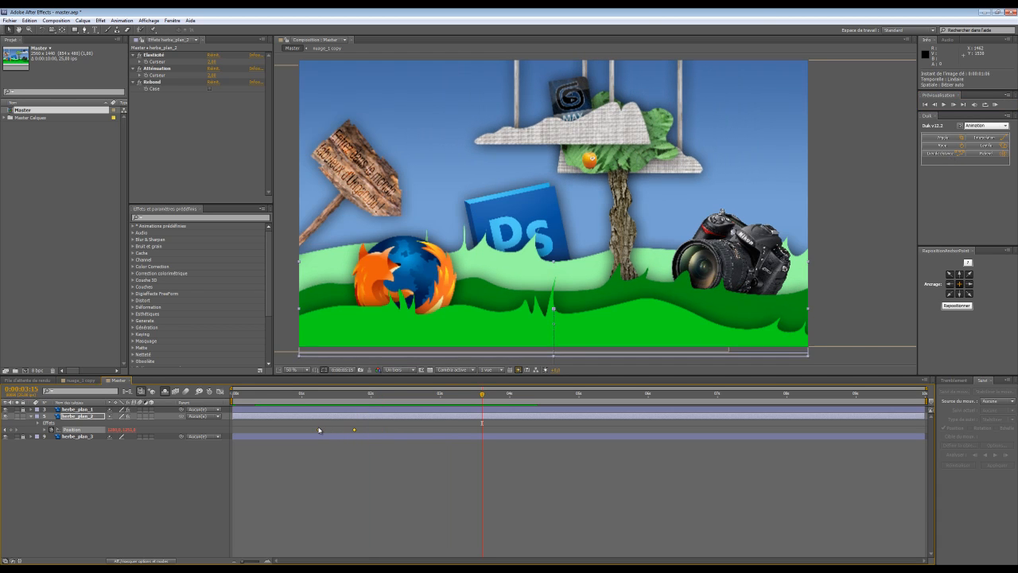
pyautogui.click(1012, 104)
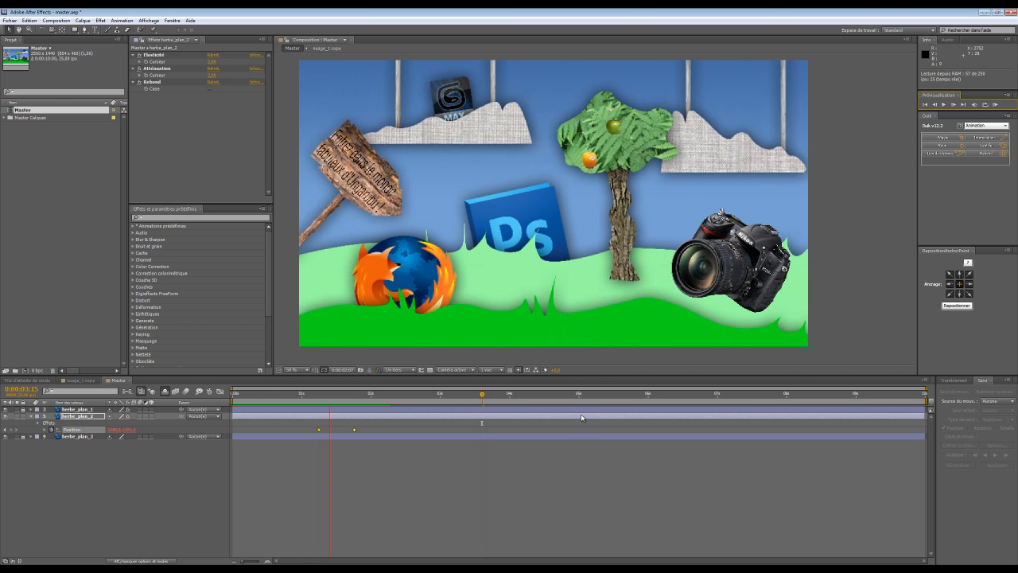
pyautogui.press('space')
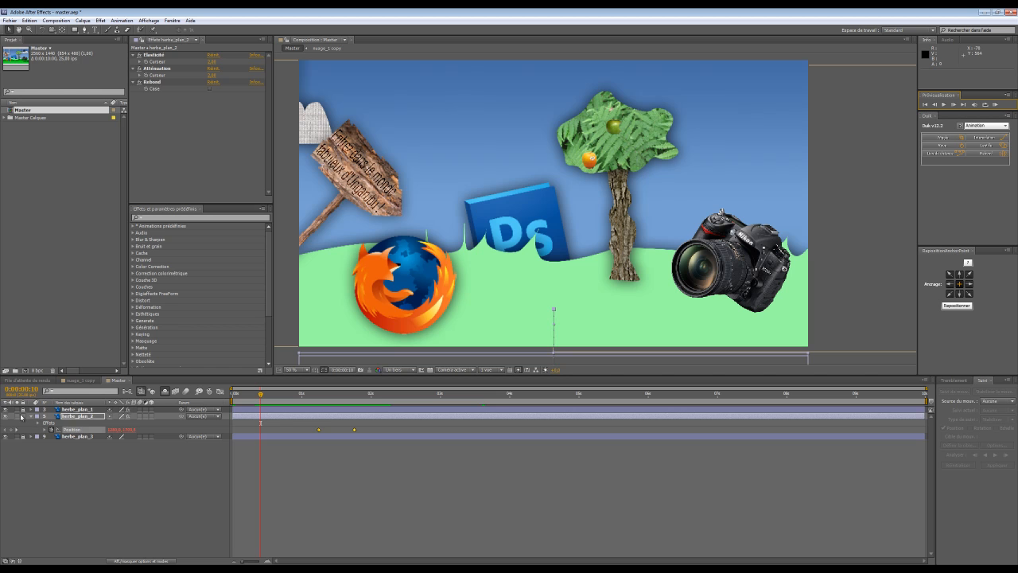
# - Lock the herbe_plan_2 layer and unlock herbe_plan_3 for editing
pyautogui.click(22, 416)
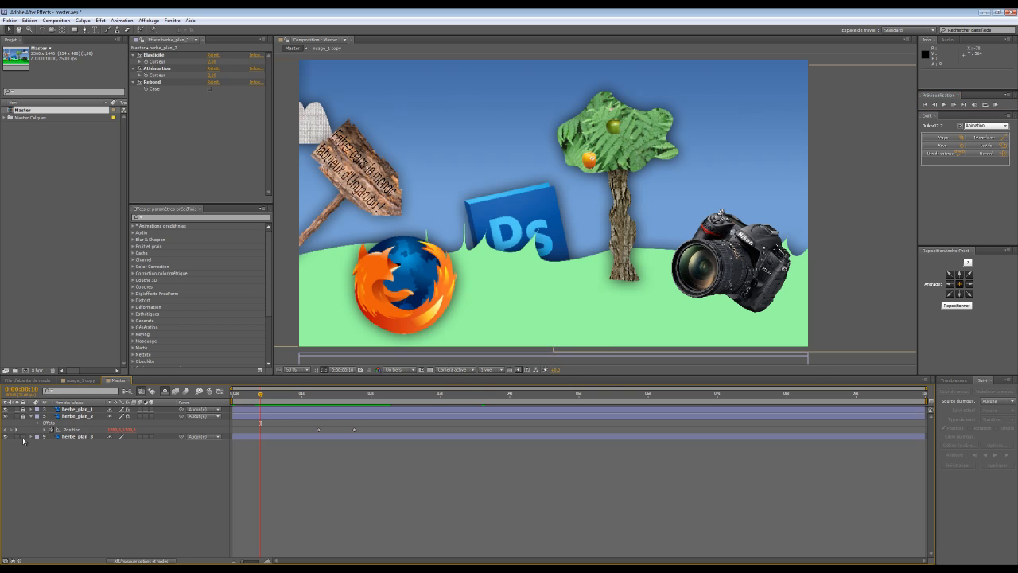
pyautogui.moveTo(559, 269); pyautogui.dragTo(558, 331)
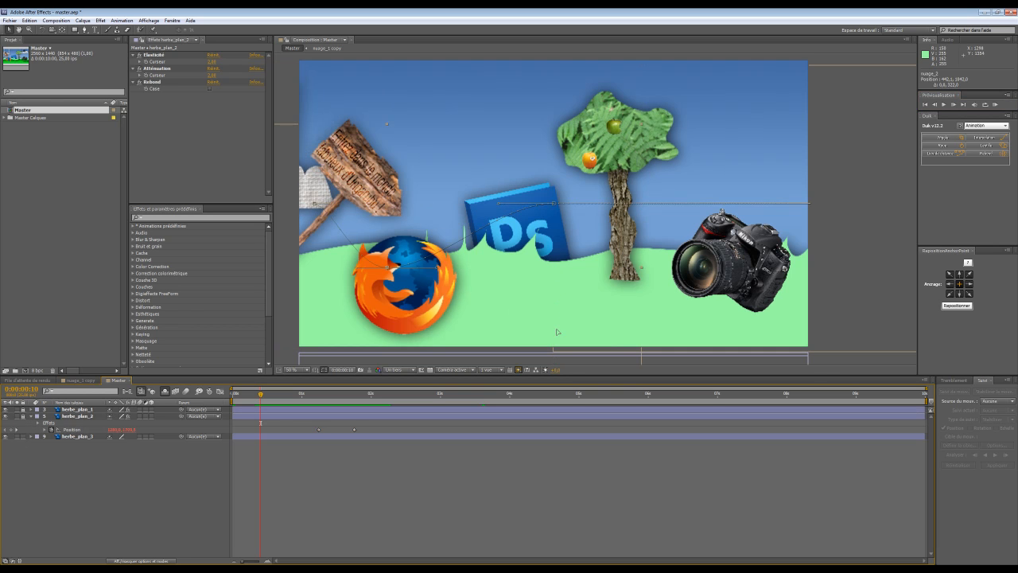
pyautogui.doubleClick(556, 330)
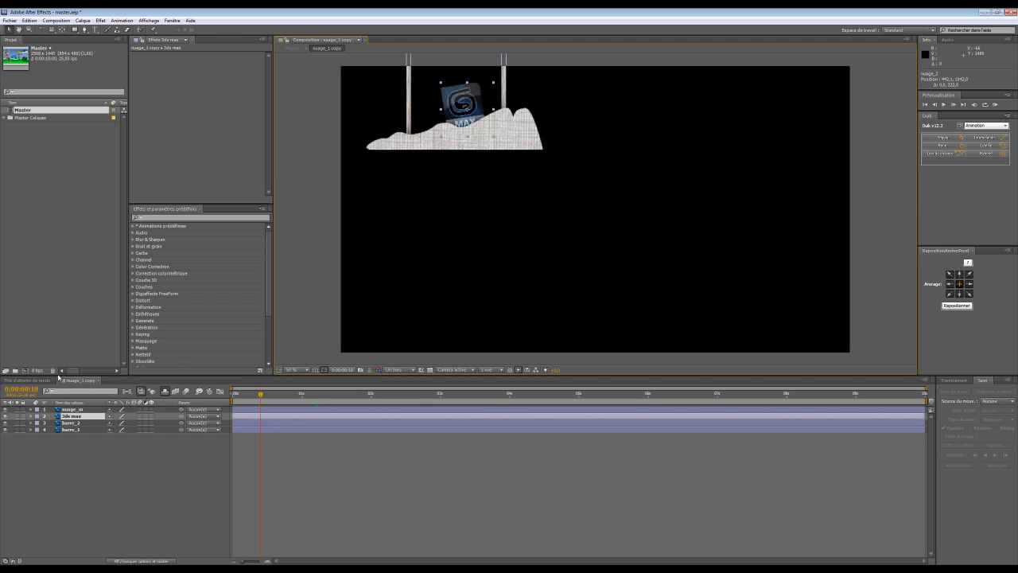
pyautogui.doubleClick(24, 111)
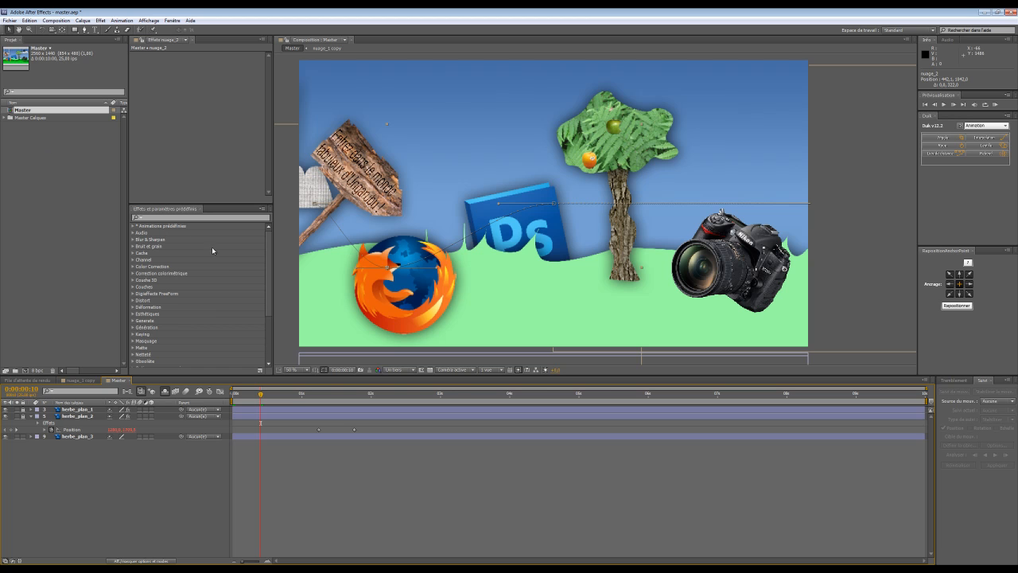
pyautogui.click(30, 20)
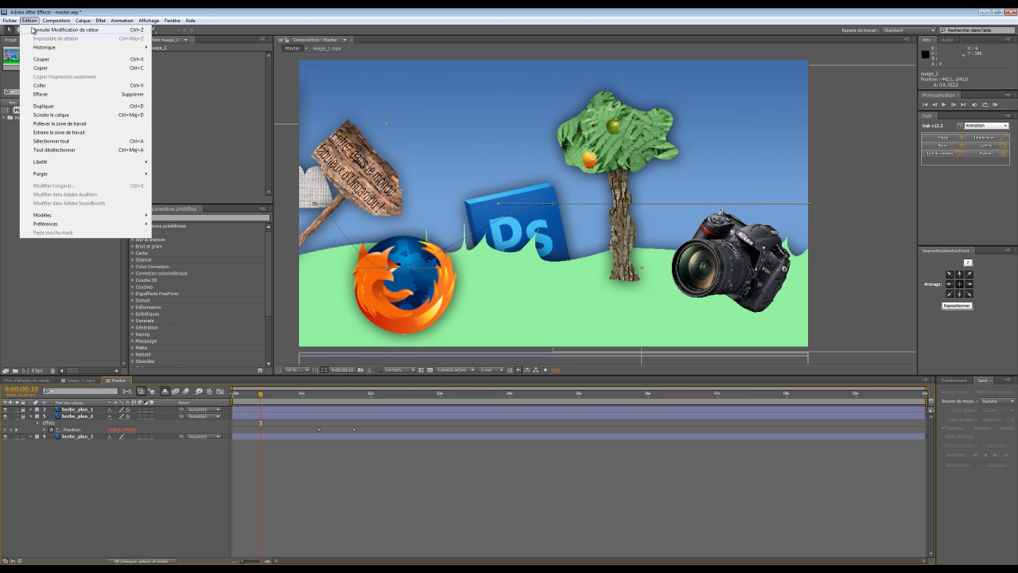
pyautogui.click(32, 30)
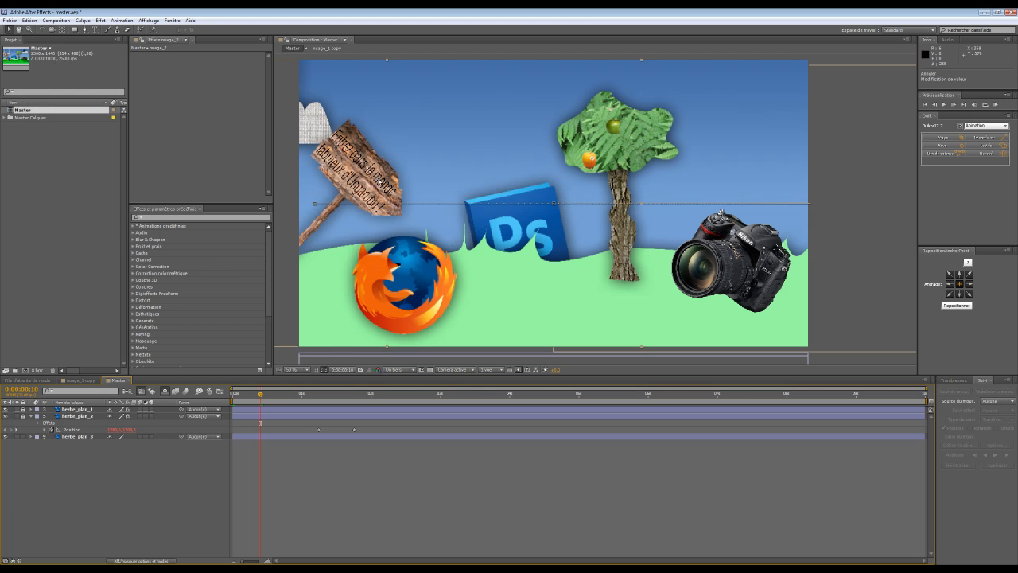
pyautogui.click(165, 391)
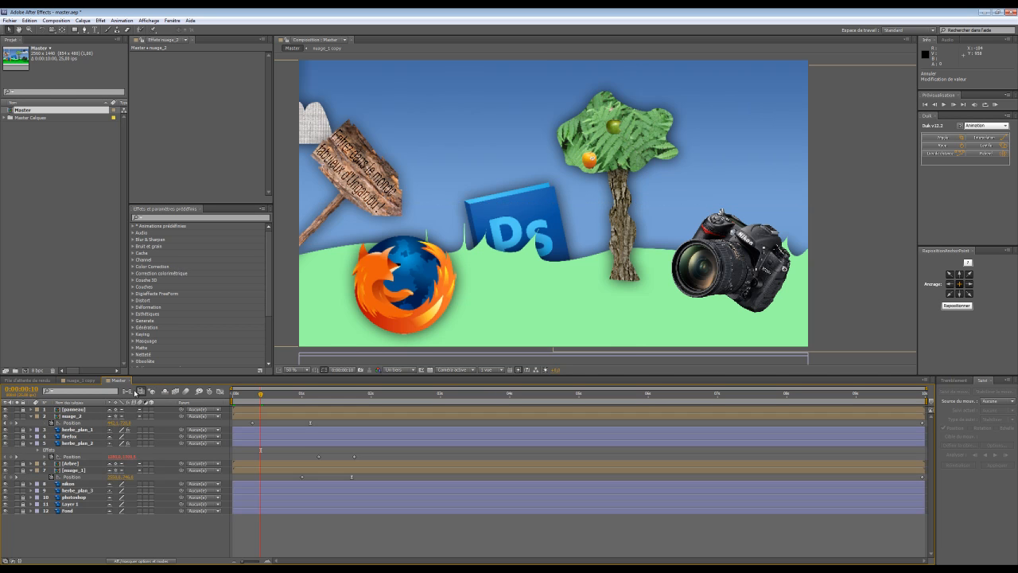
pyautogui.click(166, 391)
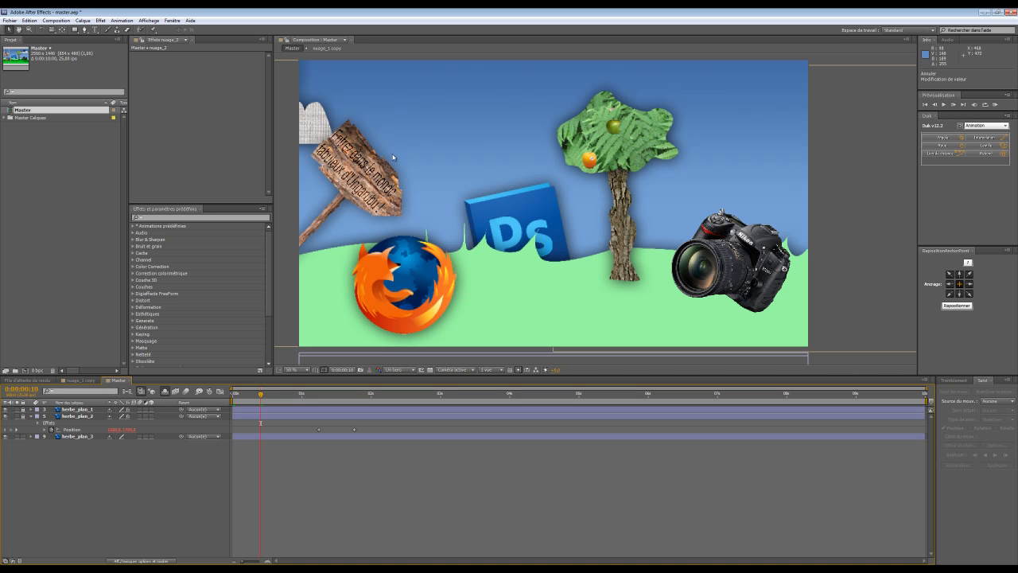
pyautogui.moveTo(426, 236); pyautogui.dragTo(420, 187)
pyautogui.scroll(-2, 544, 248)
pyautogui.scroll(2, 590, 253)
pyautogui.moveTo(598, 242); pyautogui.dragTo(601, 292)
pyautogui.click(30, 20)
pyautogui.click(44, 27)
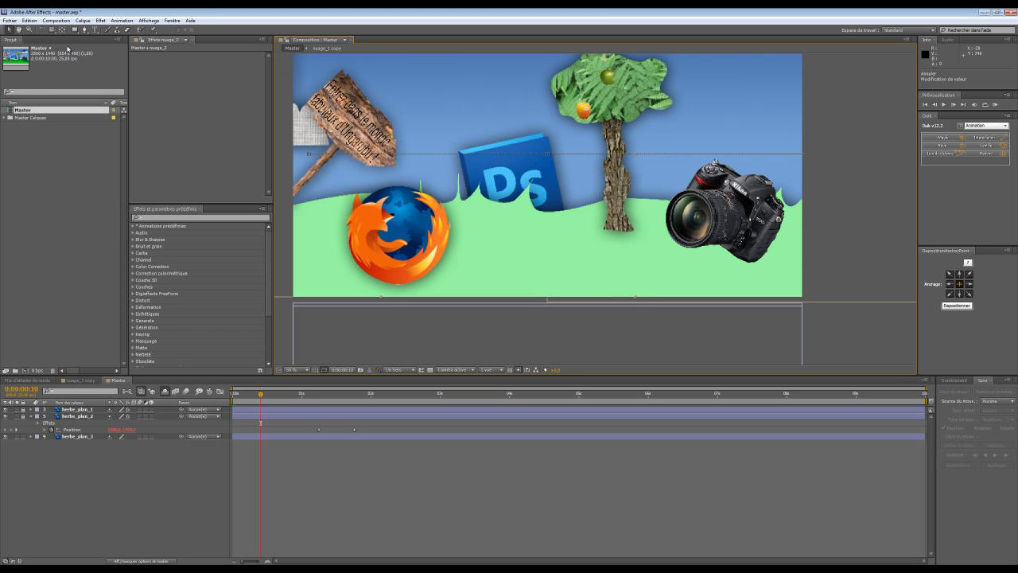
# - Keyframe herbe_plan_3's Position below the frame at about 0:00:00:23 and raised back into view at 0:00:01:10
pyautogui.click(64, 436)
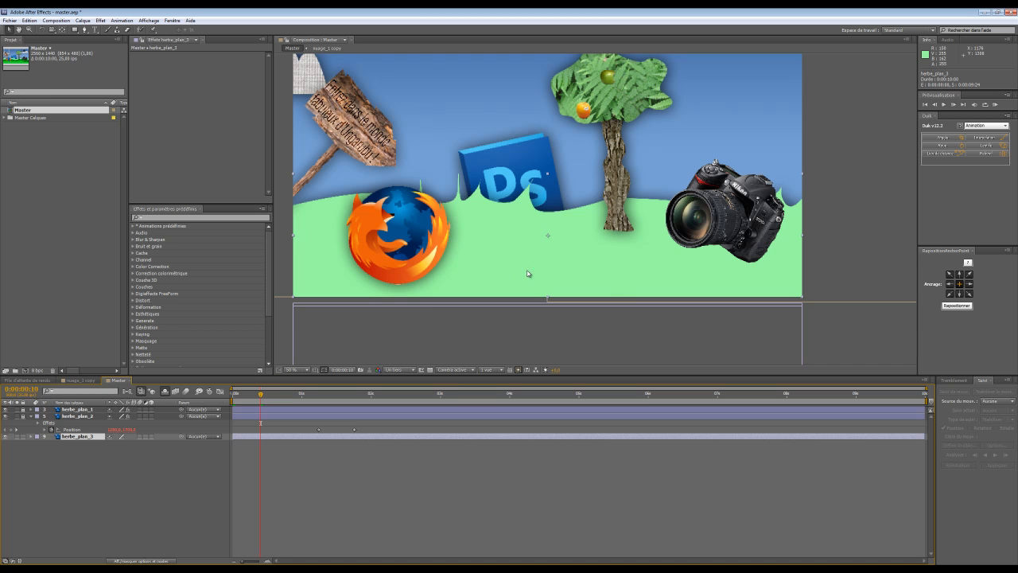
pyautogui.moveTo(531, 305); pyautogui.dragTo(529, 402)
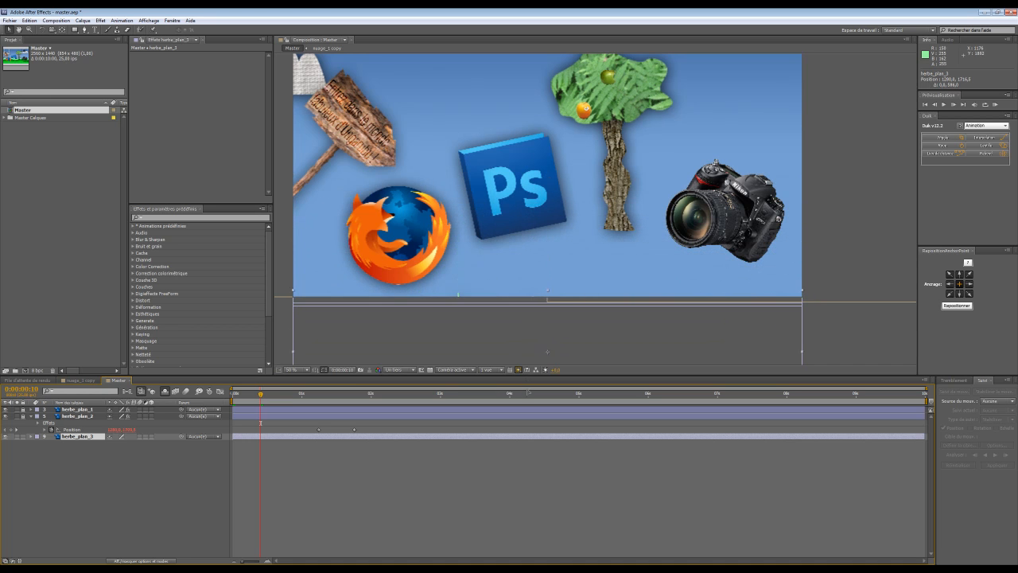
pyautogui.hotkey('alt', 'shift', 'p')
pyautogui.moveTo(261, 392); pyautogui.dragTo(294, 394)
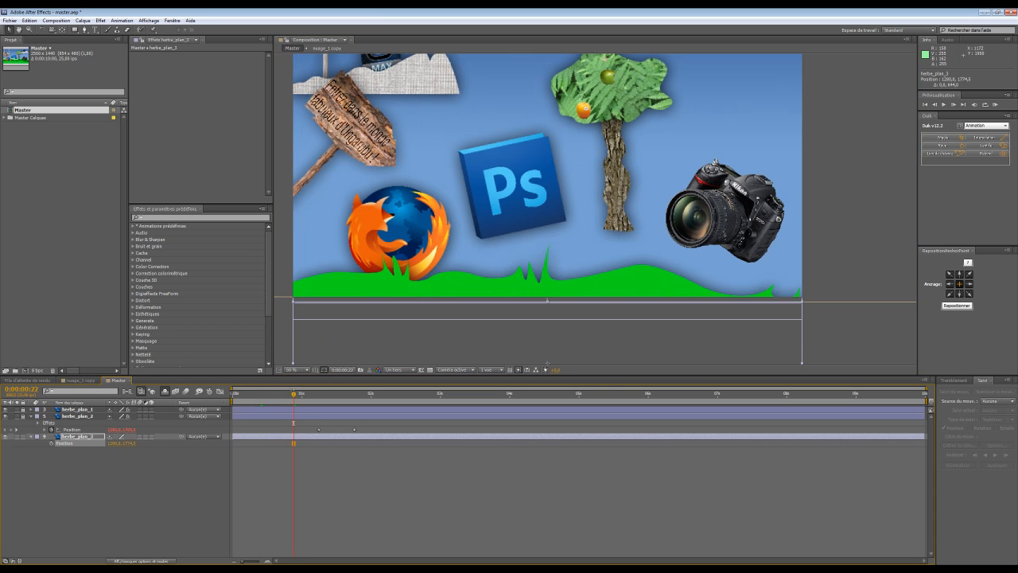
pyautogui.click(52, 444)
pyautogui.moveTo(296, 395); pyautogui.dragTo(329, 395)
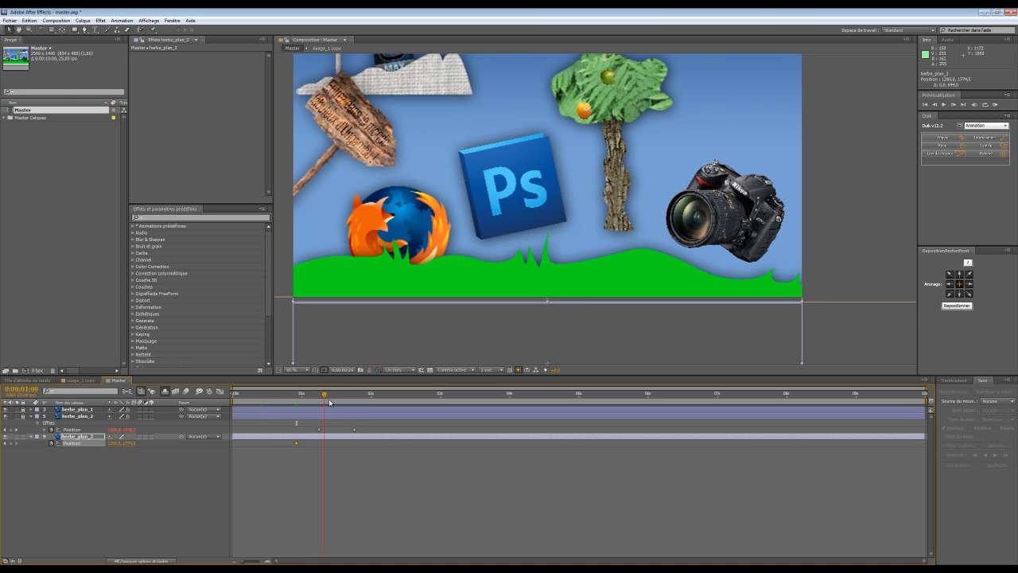
pyautogui.moveTo(495, 320); pyautogui.dragTo(511, 217)
# - Apply Duik's rebound to herbe_plan_3's two Position keyframes and adjust its elasticity and attenuation
pyautogui.moveTo(379, 425); pyautogui.dragTo(279, 441)
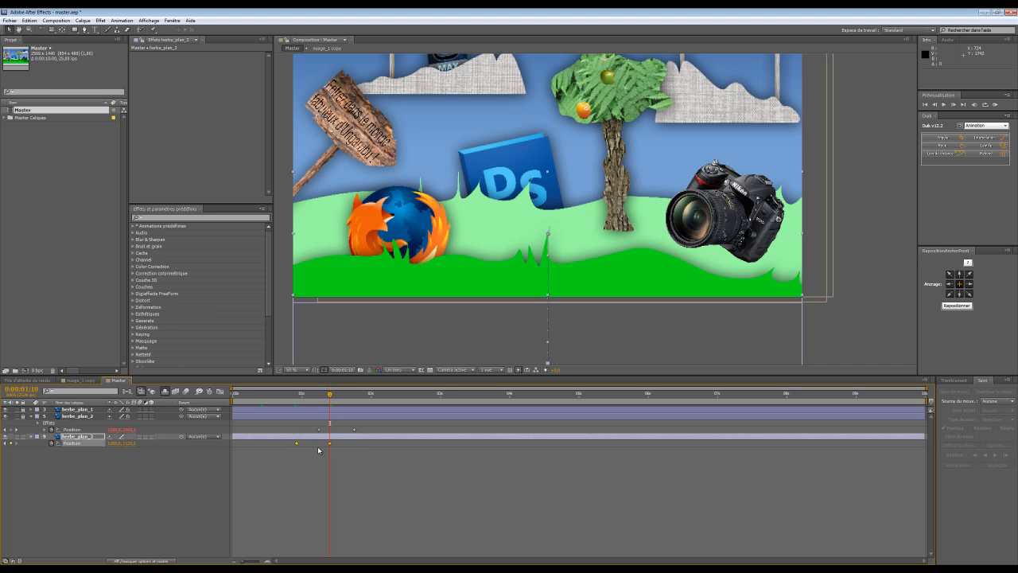
pyautogui.click(976, 156)
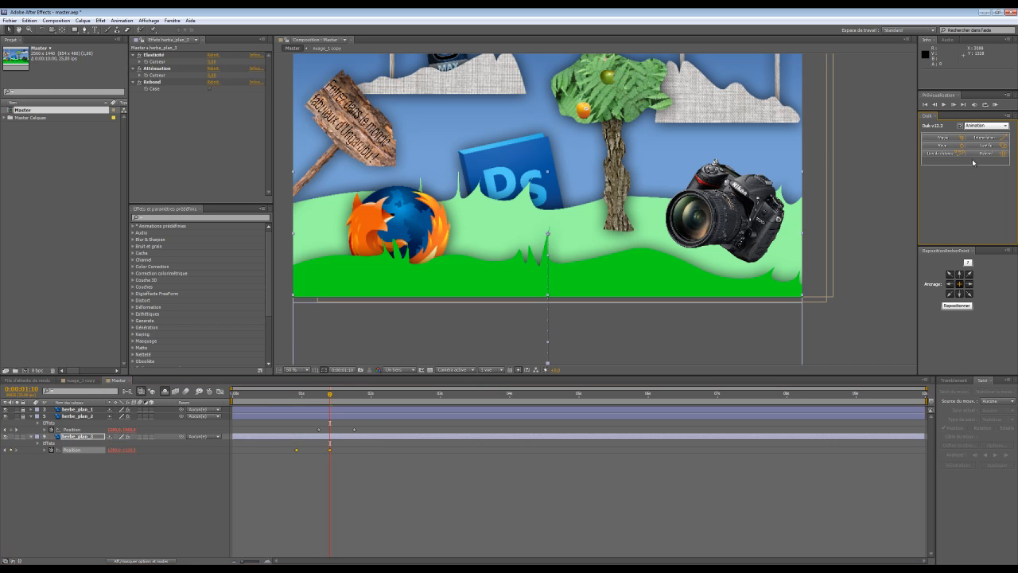
pyautogui.click(213, 61)
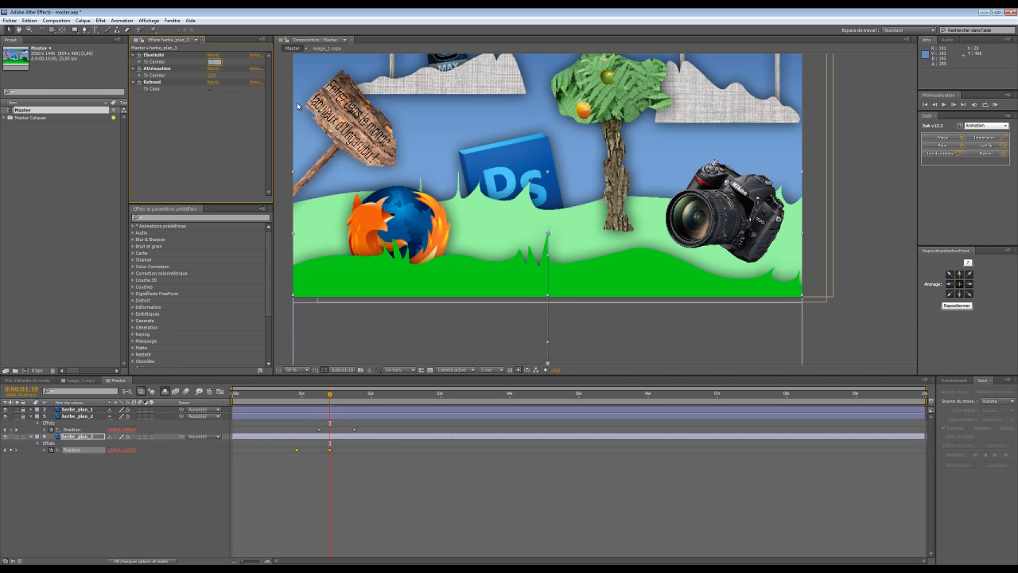
pyautogui.press('Tab')
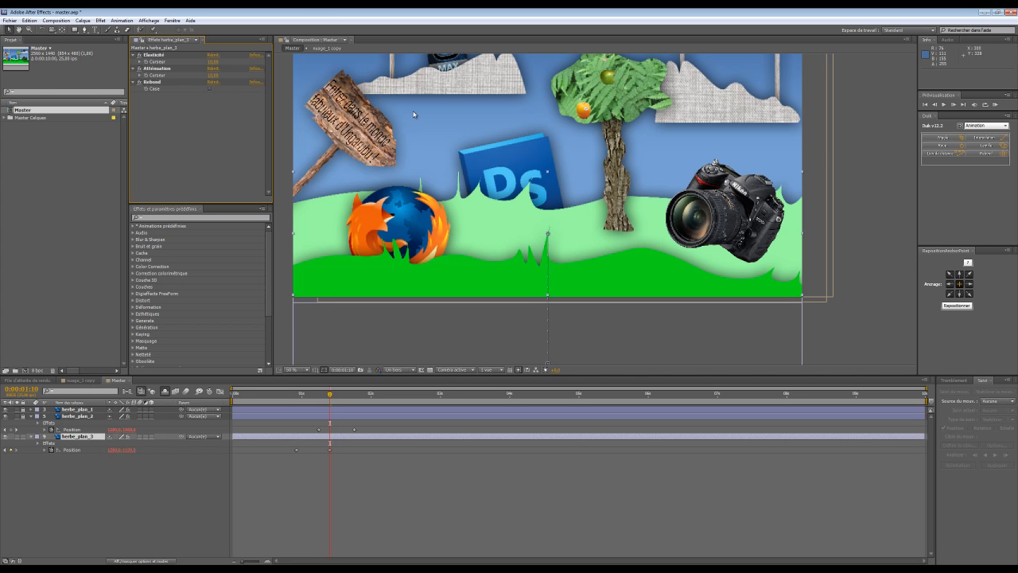
# - Preview the herbe_plan_3 rebound, set its elasticity to 8 and readjust the attenuation
pyautogui.click(995, 105)
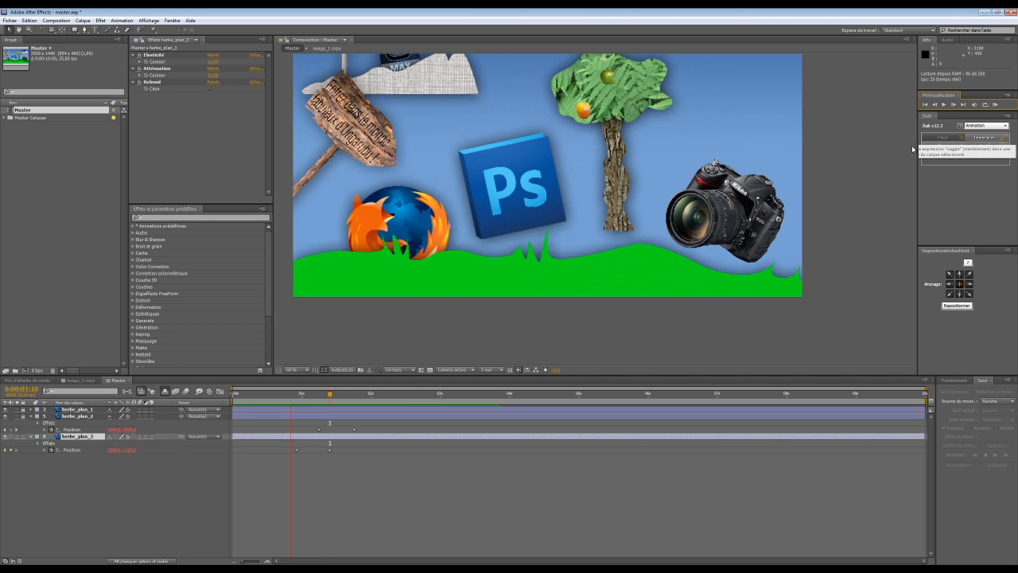
pyautogui.click(470, 351)
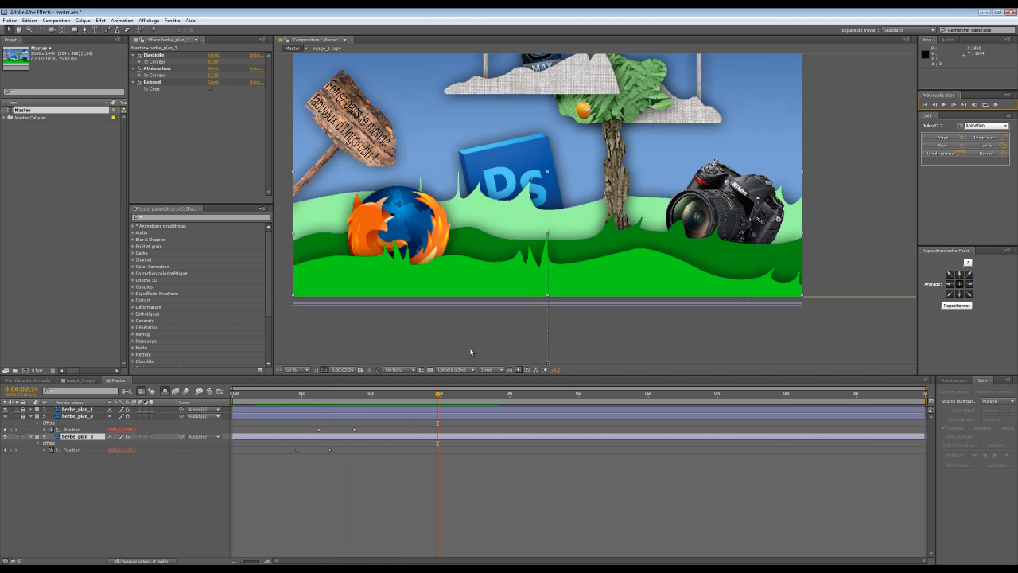
pyautogui.click(213, 61)
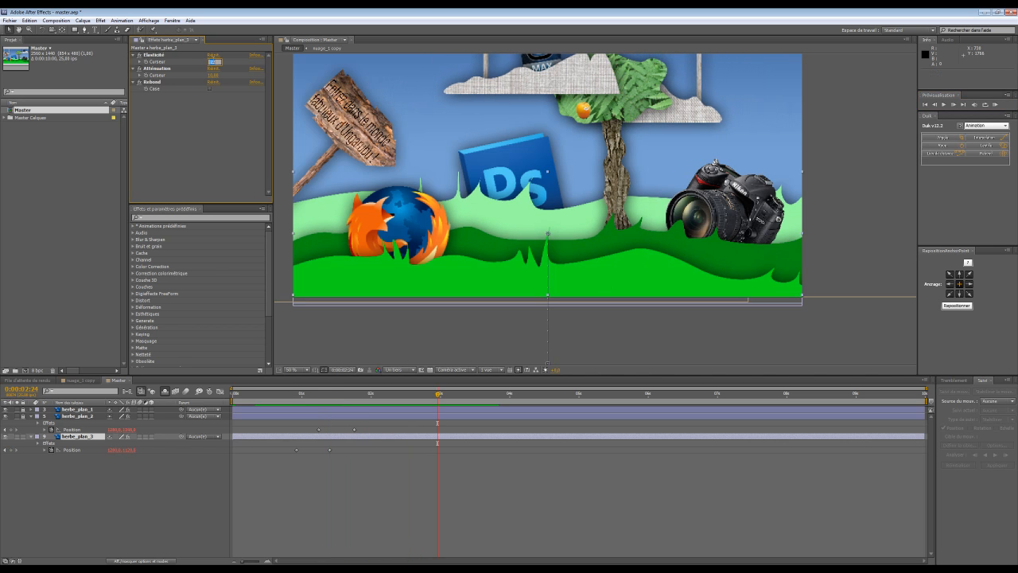
pyautogui.write('8')
pyautogui.press('Tab')
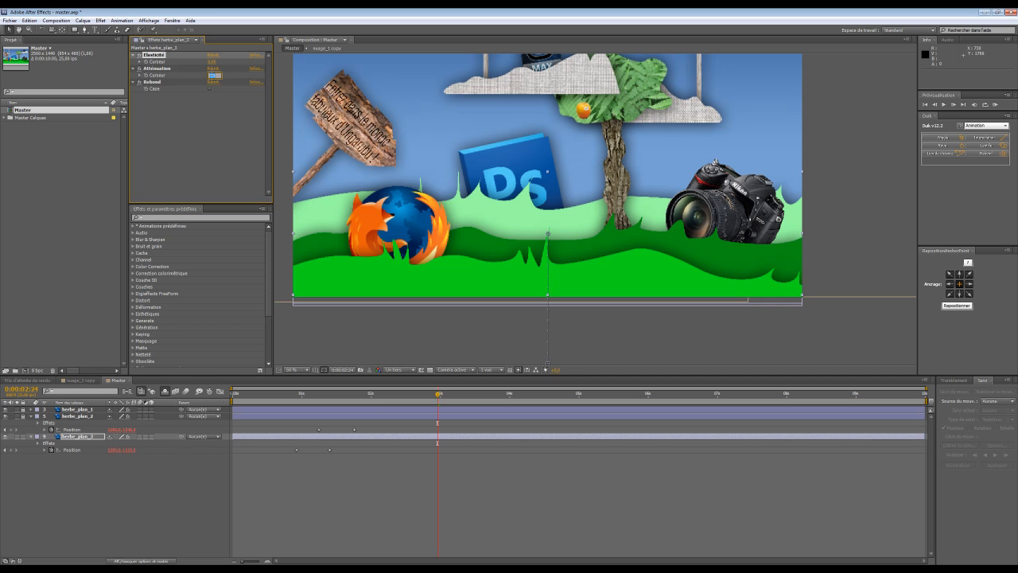
pyautogui.click(236, 119)
# - Bring the hidden layers back into the layer list, lock herbe_plan_3 and collapse all expanded layer properties
pyautogui.scroll(1, 634, 213)
pyautogui.moveTo(634, 213); pyautogui.dragTo(661, 226)
pyautogui.scroll(-1, 670, 179)
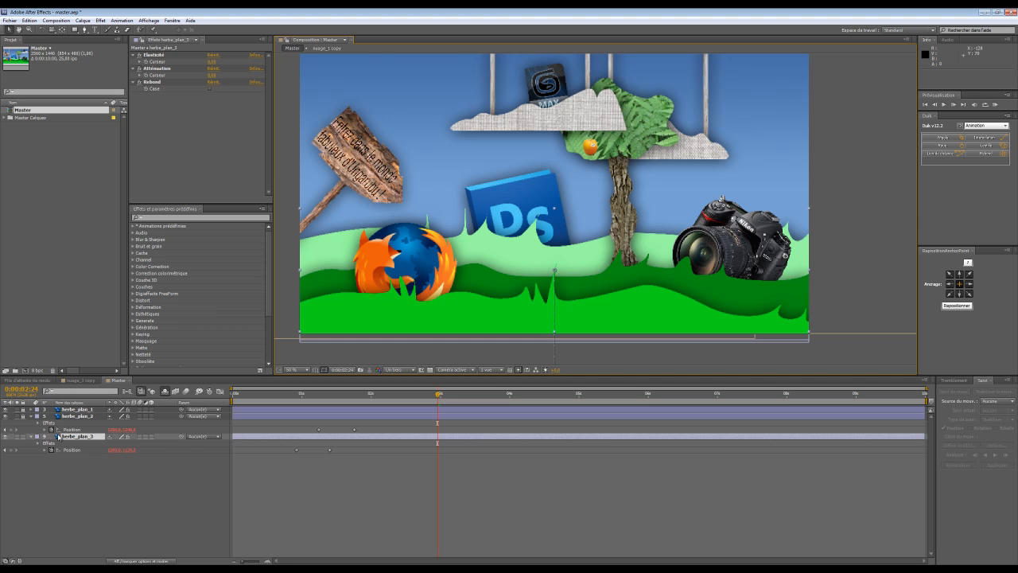
pyautogui.click(166, 390)
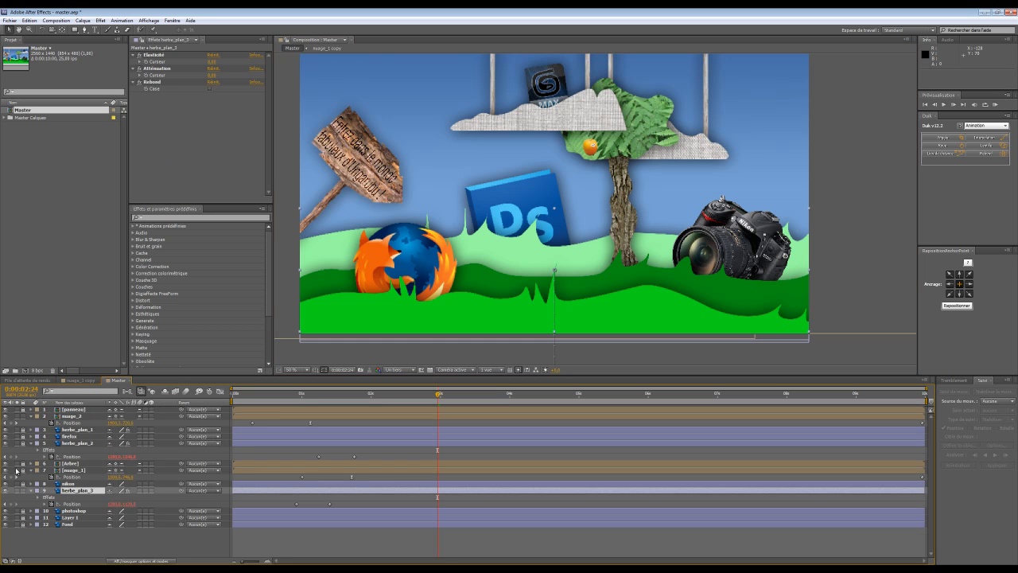
pyautogui.click(23, 492)
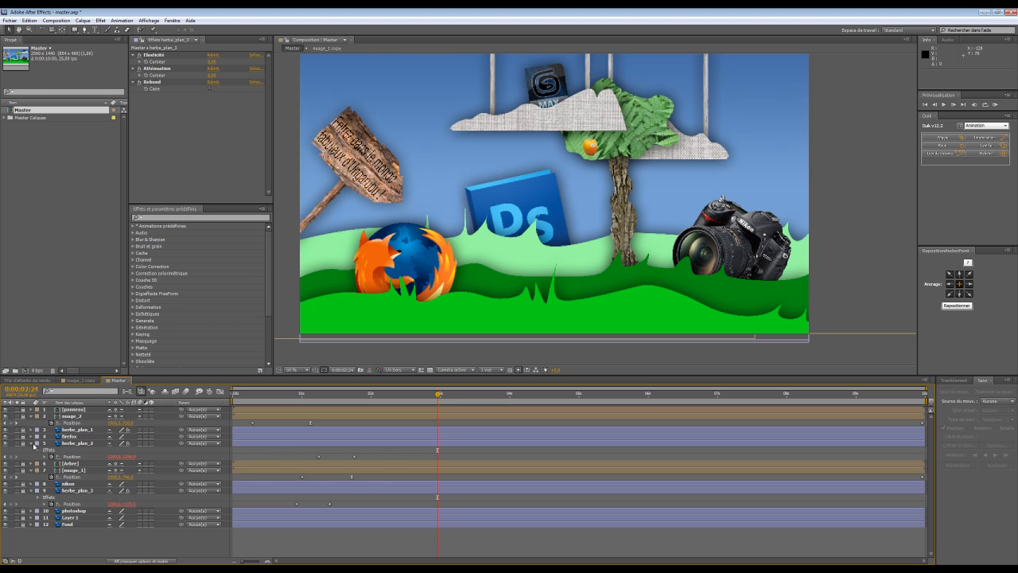
pyautogui.click(32, 443)
pyautogui.click(31, 476)
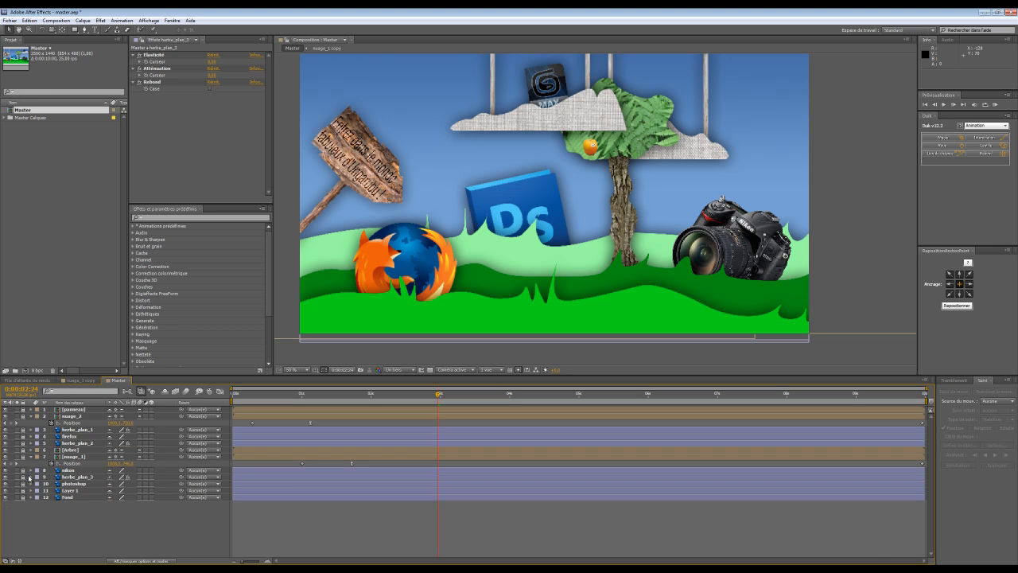
pyautogui.click(31, 415)
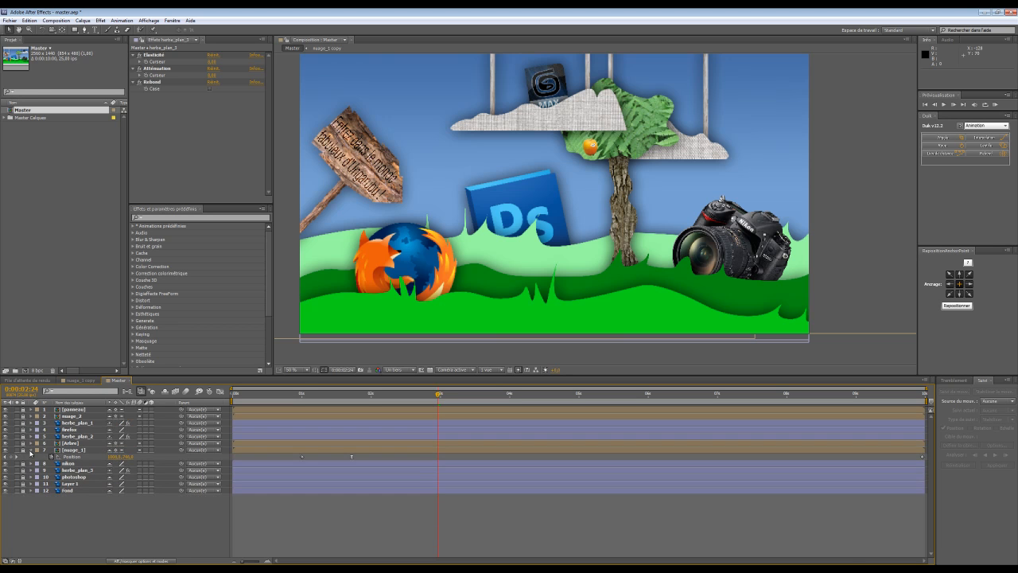
pyautogui.click(31, 450)
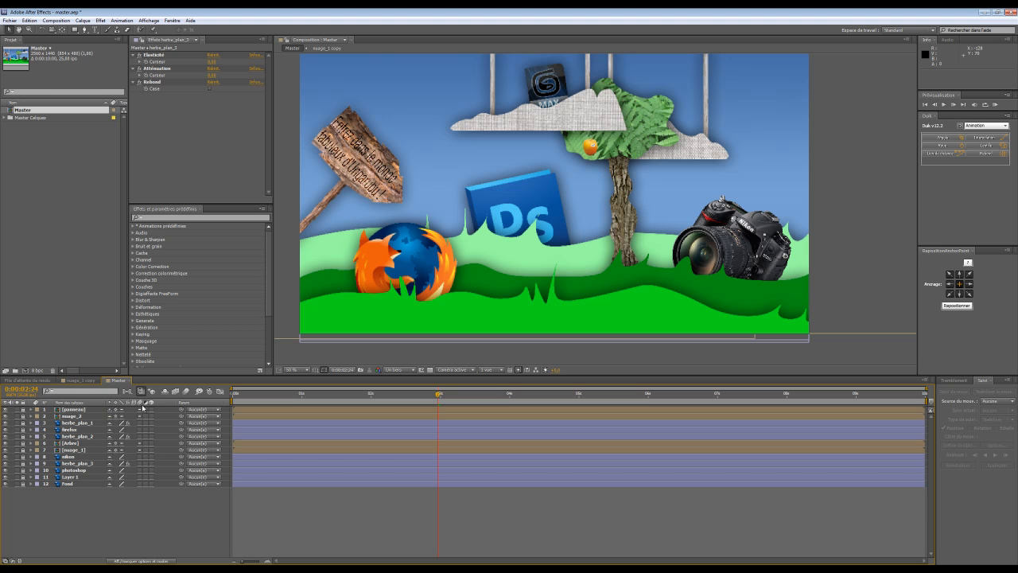
# - Isolate the unlocked panneau layer in the layer list and expand its Transform properties
pyautogui.click(164, 392)
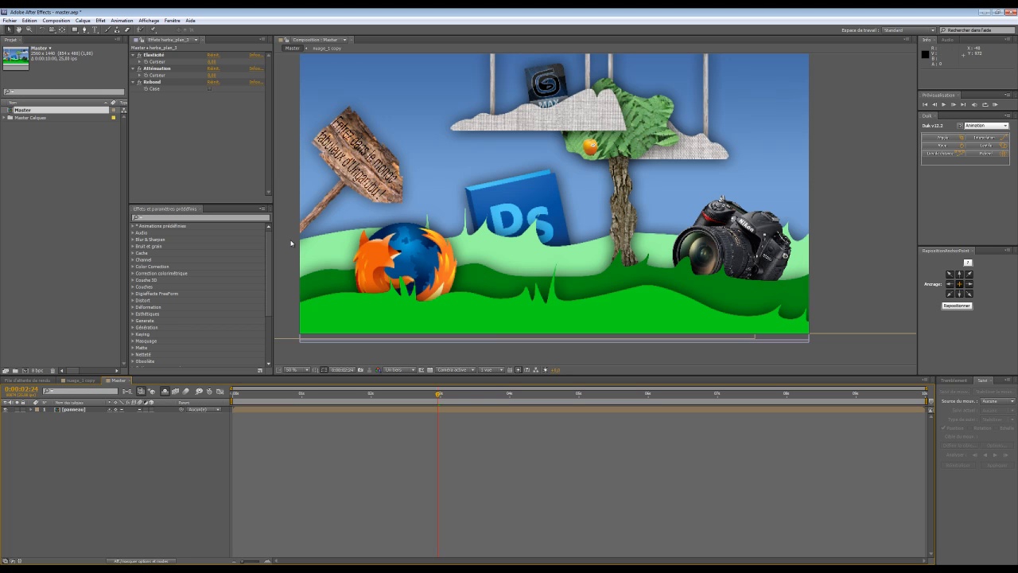
pyautogui.click(82, 409)
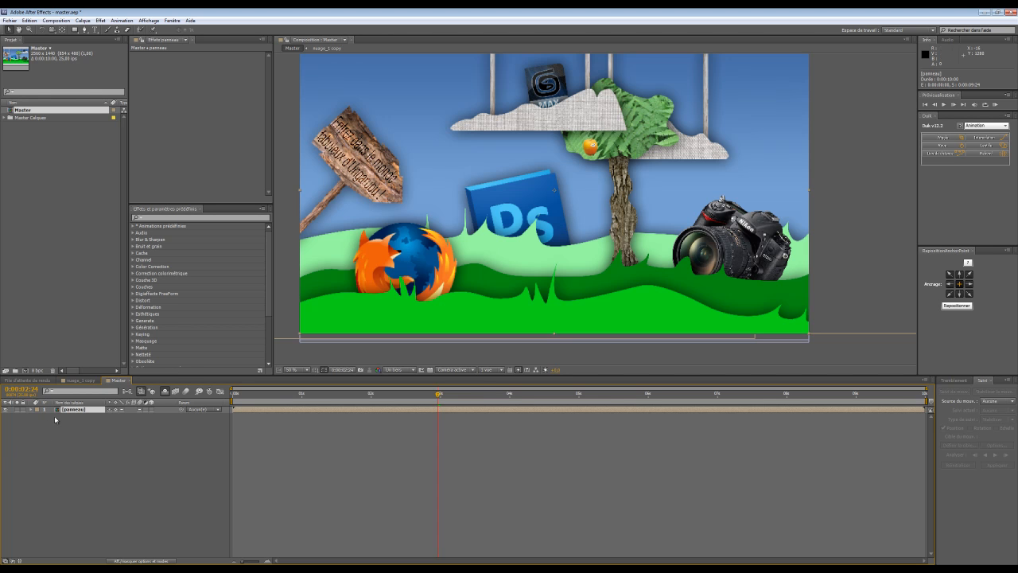
pyautogui.click(32, 411)
pyautogui.click(38, 416)
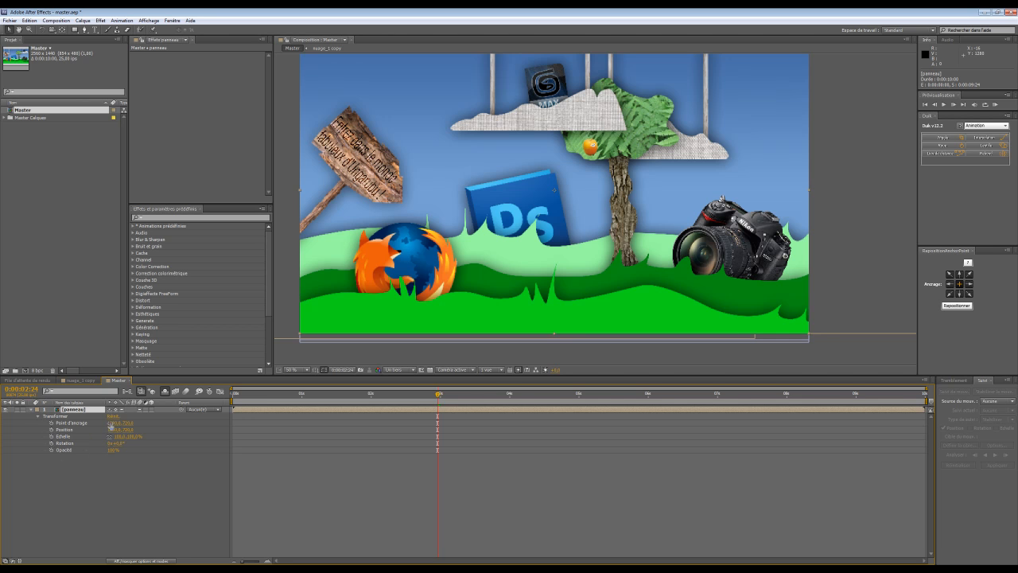
# - Offset panneau's anchor point towards the sign post's lower end and reposition the layer at about -40, 1010, near the frame's left edge
pyautogui.moveTo(117, 423); pyautogui.dragTo(263, 427)
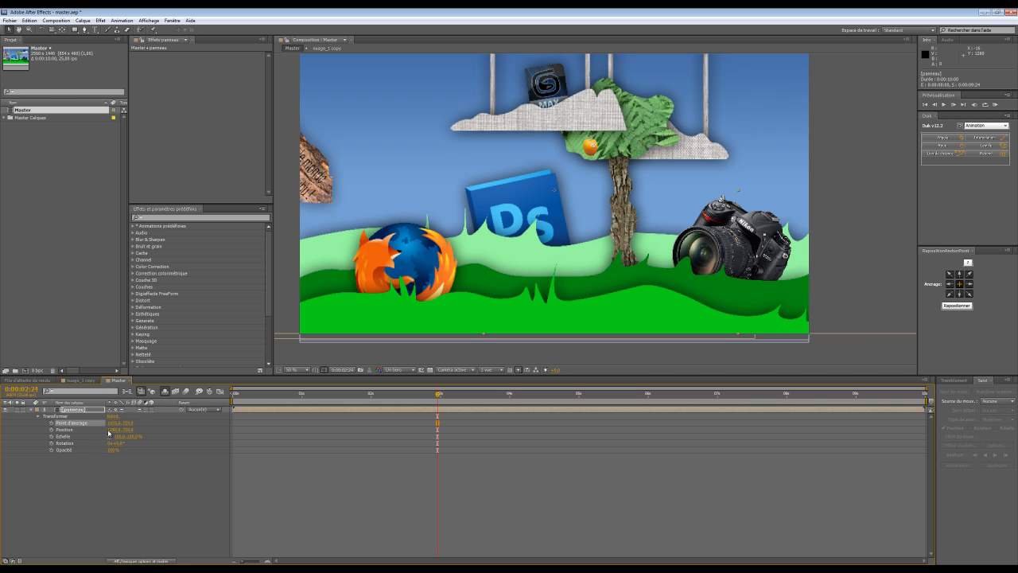
pyautogui.moveTo(116, 426); pyautogui.dragTo(35, 430)
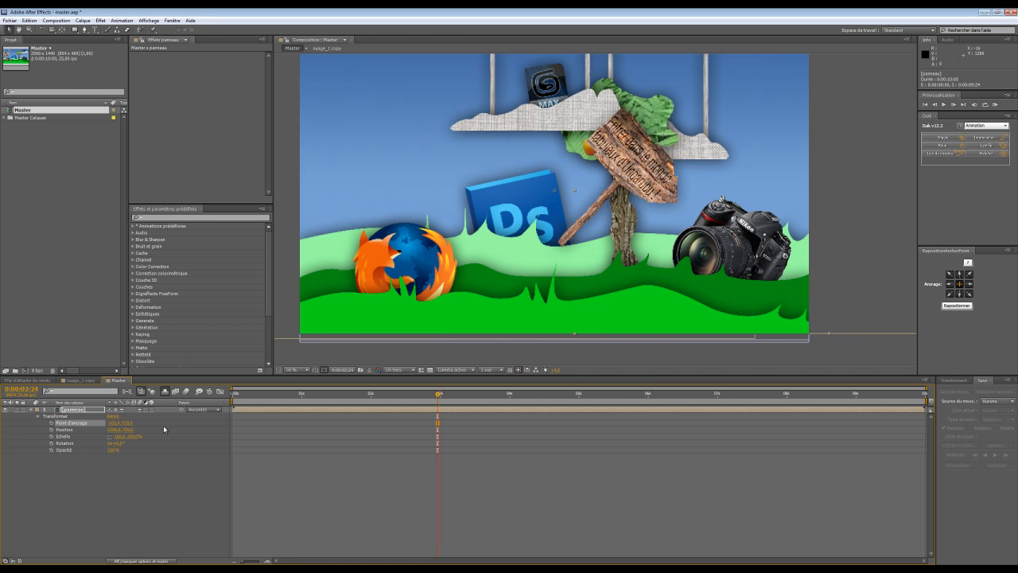
pyautogui.moveTo(128, 425); pyautogui.dragTo(192, 438)
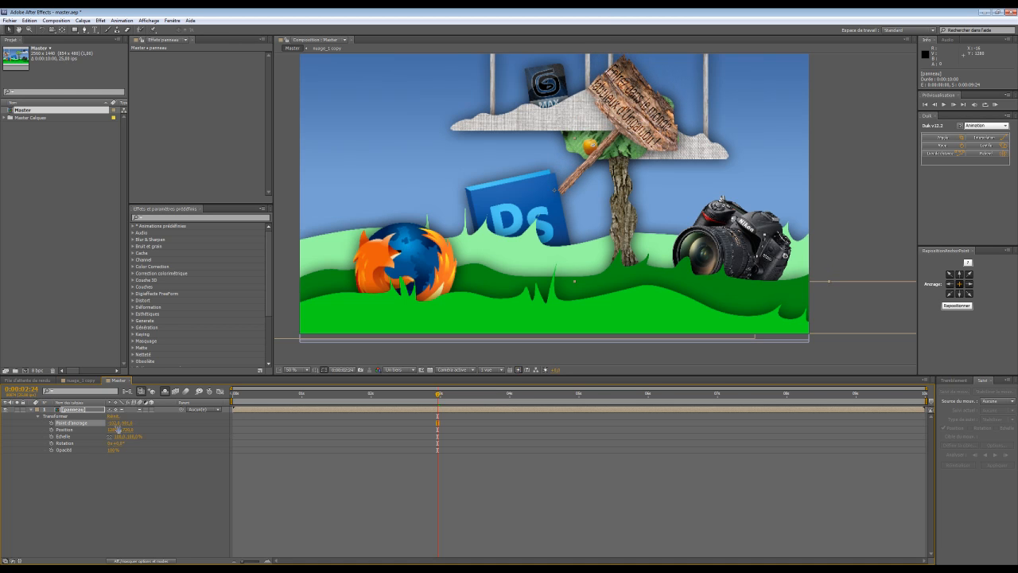
pyautogui.moveTo(111, 423); pyautogui.dragTo(133, 426)
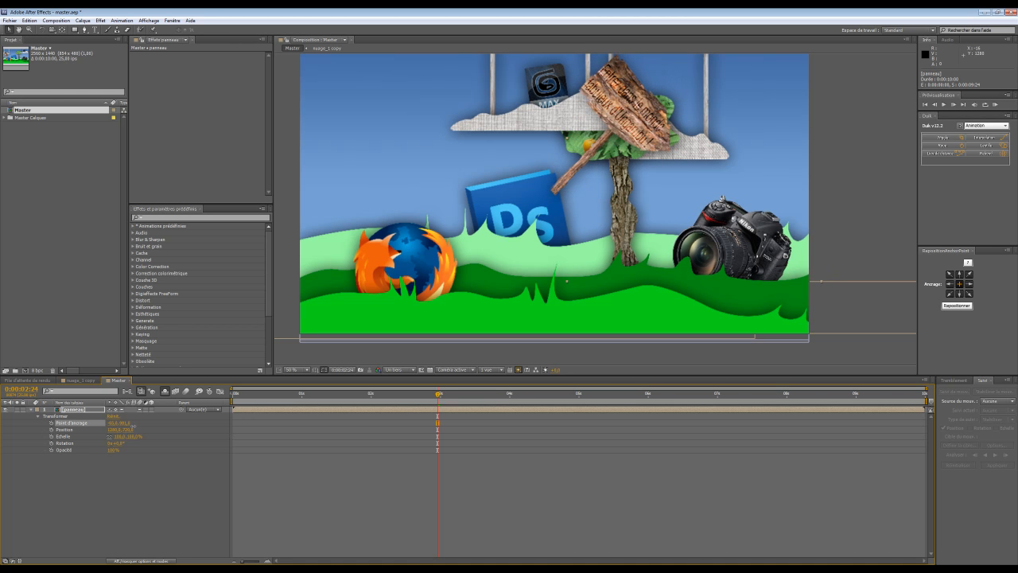
pyautogui.moveTo(616, 160); pyautogui.dragTo(366, 211)
pyautogui.moveTo(318, 188); pyautogui.dragTo(305, 195)
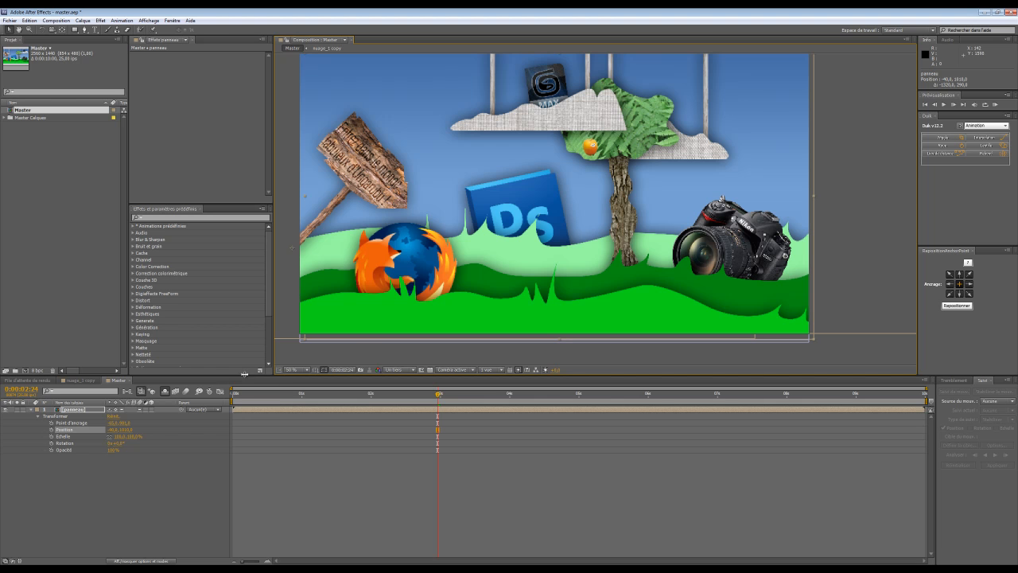
# - Create panneau's first Rotation keyframe at 0:00:02:10, rotating the sign counterclockwise until it is out of the frame
pyautogui.press('r')
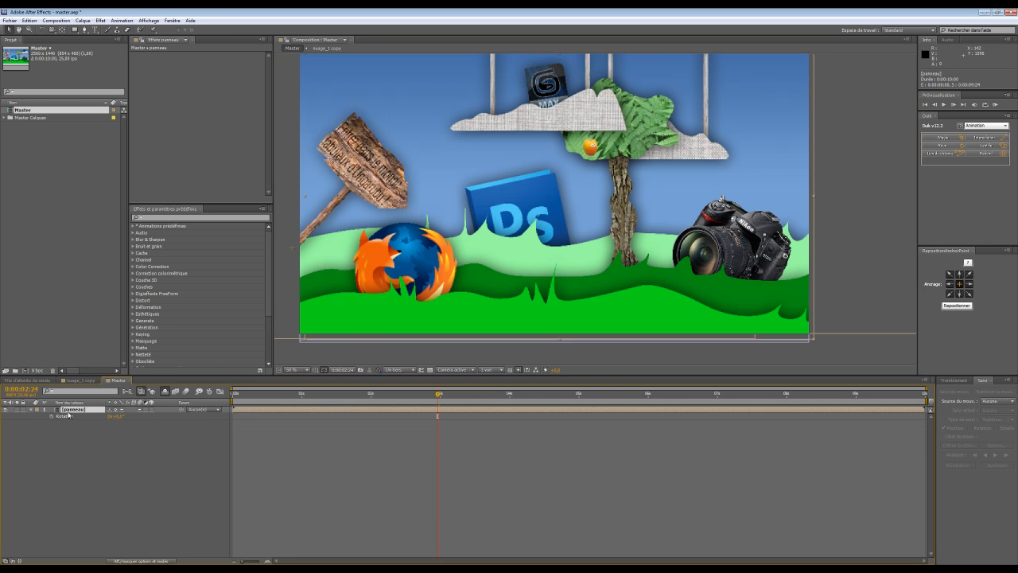
pyautogui.moveTo(405, 399)
pyautogui.mouseDown()
pyautogui.moveTo(358, 400)
pyautogui.moveTo(415, 408)
pyautogui.moveTo(279, 414)
pyautogui.moveTo(399, 417)
pyautogui.mouseUp()
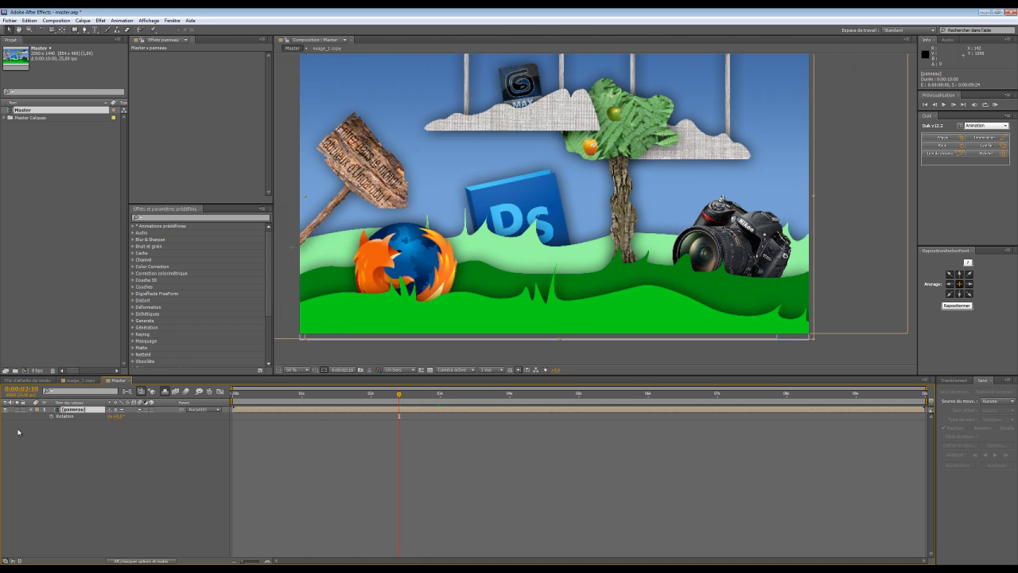
pyautogui.click(51, 416)
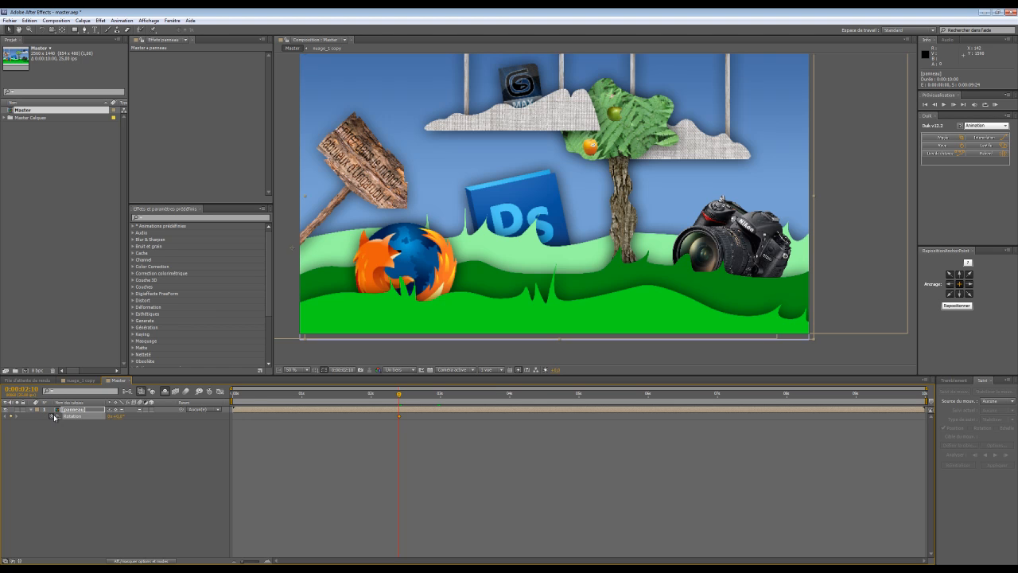
pyautogui.moveTo(120, 417); pyautogui.dragTo(95, 423)
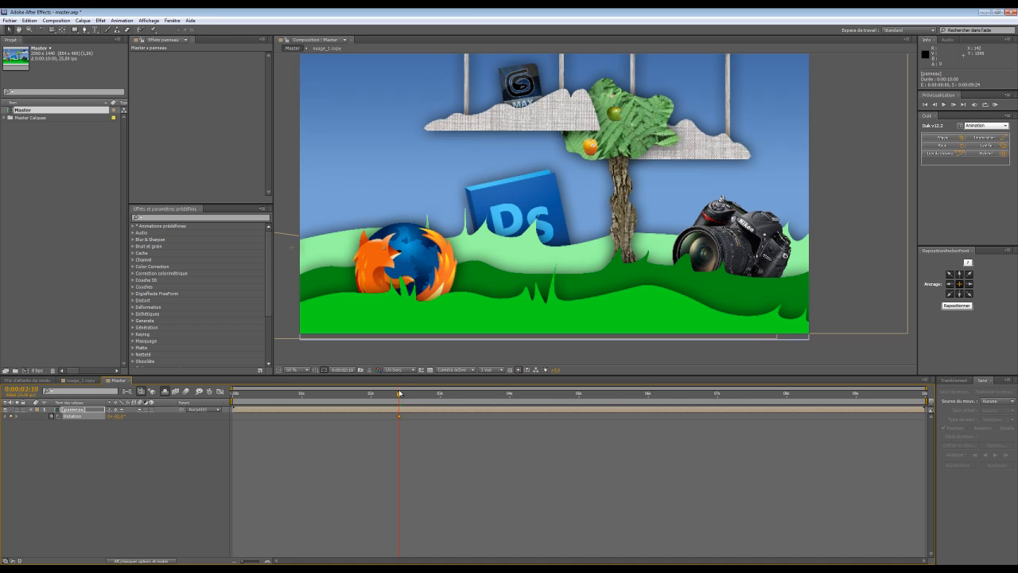
# - Rotate panneau back into the frame at 0:00:03:01 to create its second Rotation keyframe
pyautogui.click(443, 394)
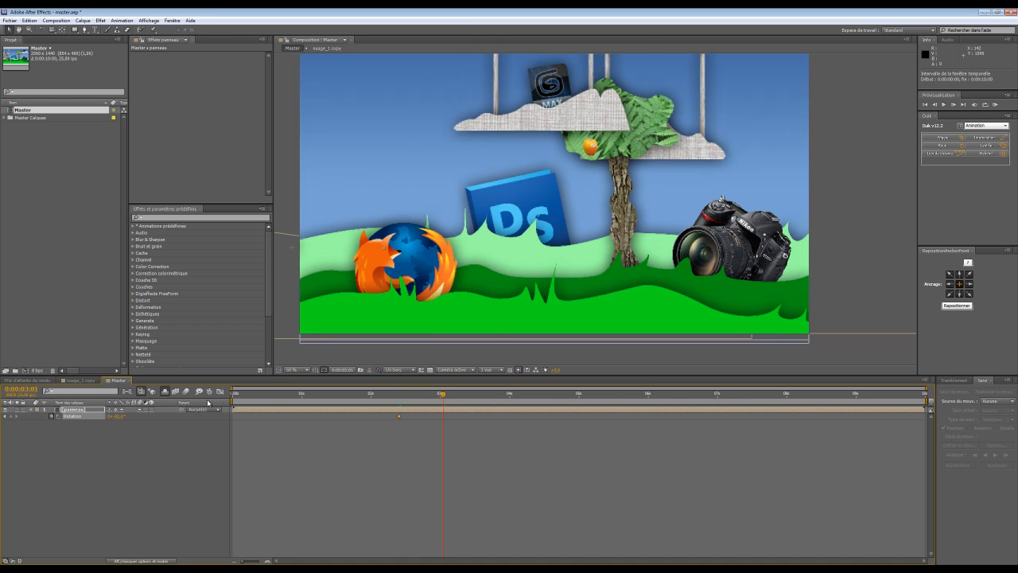
pyautogui.moveTo(134, 417); pyautogui.dragTo(154, 416)
pyautogui.moveTo(506, 462); pyautogui.dragTo(348, 415)
pyautogui.click(452, 430)
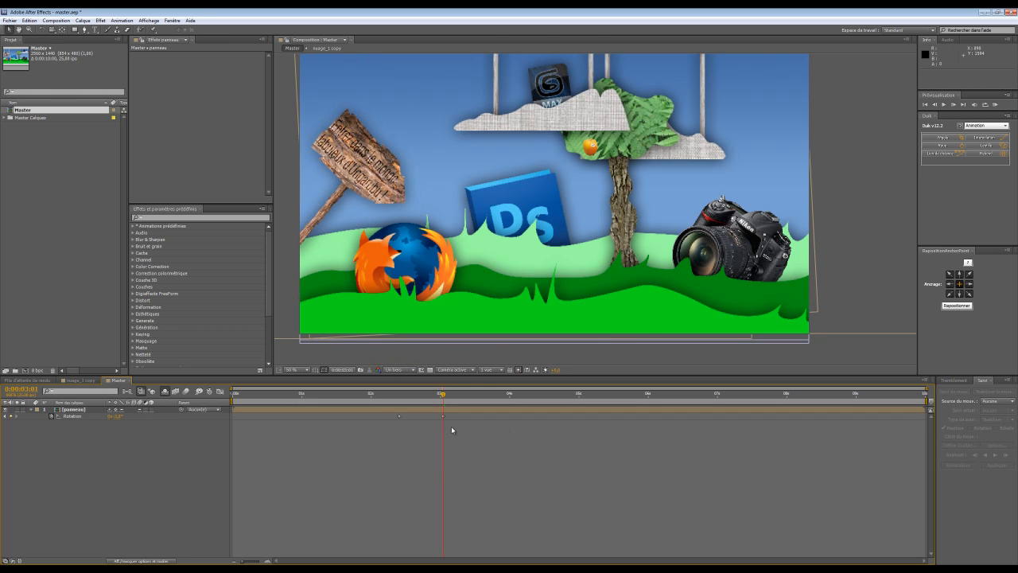
# - Move the panneau layer's second rotation keyframe slightly earlier and apply Duik's automatic bounce (Rebond) to both rotation keyframes
pyautogui.moveTo(443, 417); pyautogui.dragTo(435, 418)
pyautogui.moveTo(460, 438); pyautogui.dragTo(372, 417)
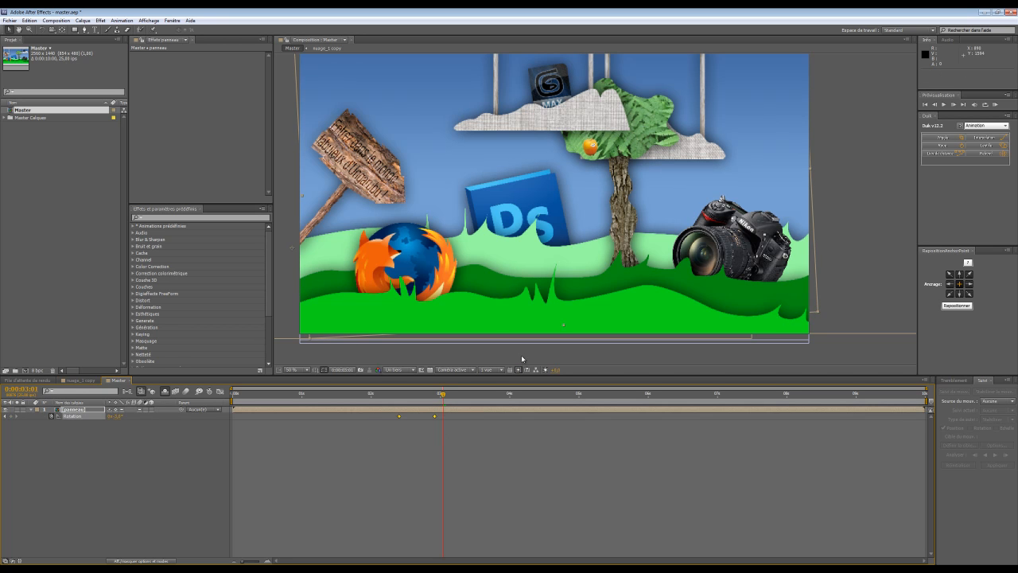
pyautogui.click(986, 151)
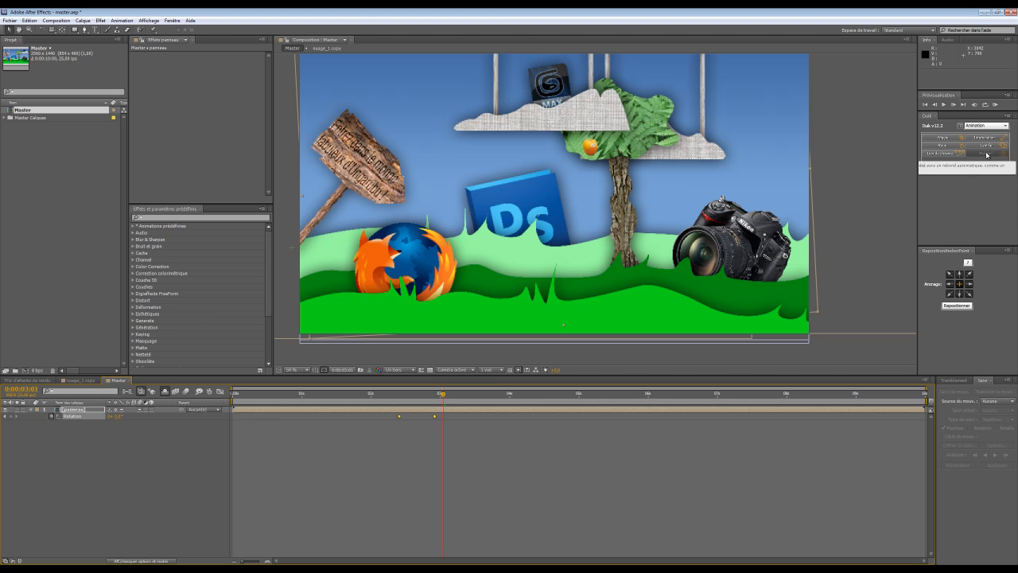
# - Set the panneau bounce's Elasticité to 4 and play a RAM preview of the Master composition
pyautogui.click(213, 62)
pyautogui.write('4')
pyautogui.press('Return')
pyautogui.click(995, 104)
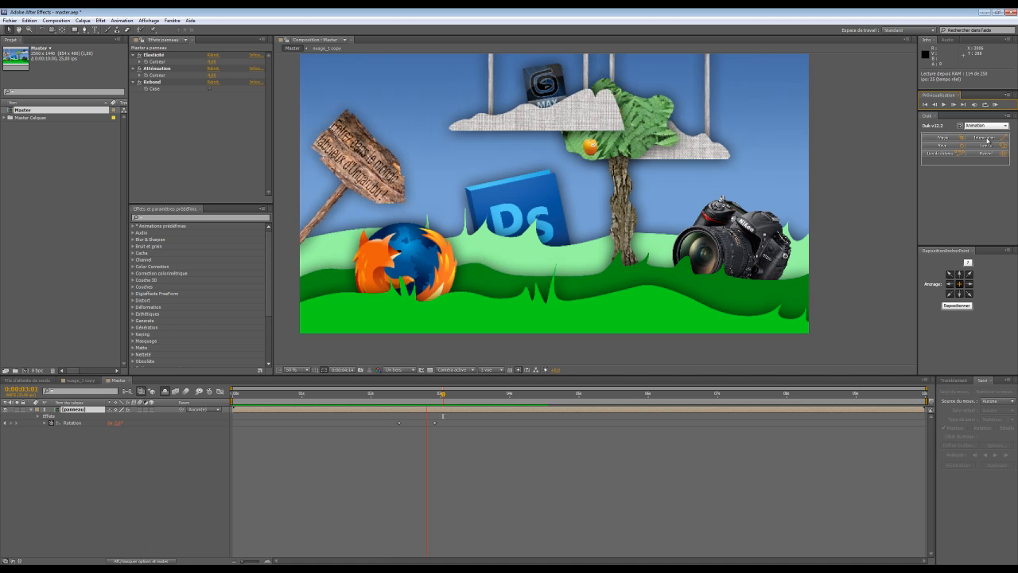
pyautogui.press('space')
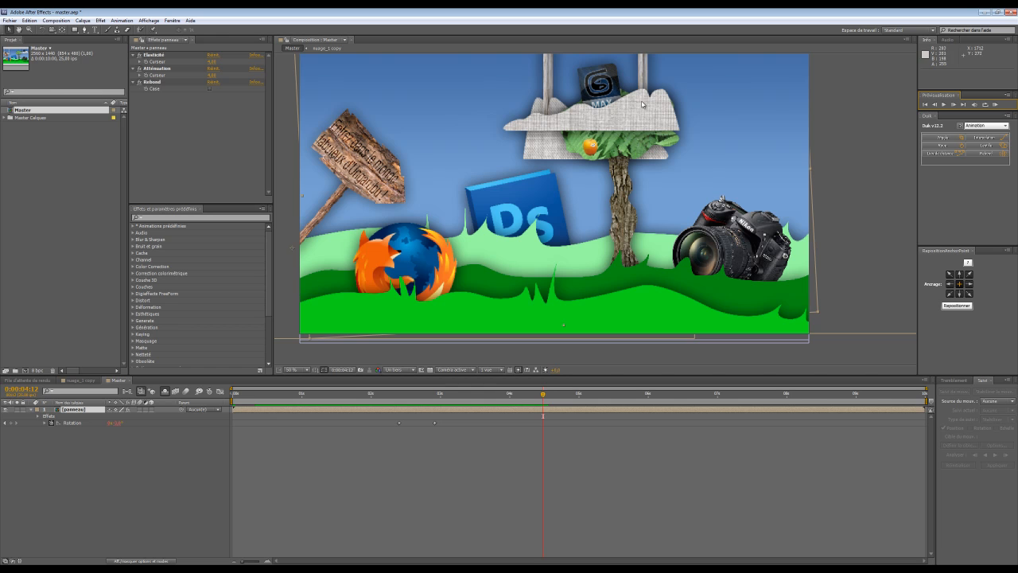
# - Lock the panneau layer in the Master composition and open the nuage_2 precomposition
pyautogui.click(81, 381)
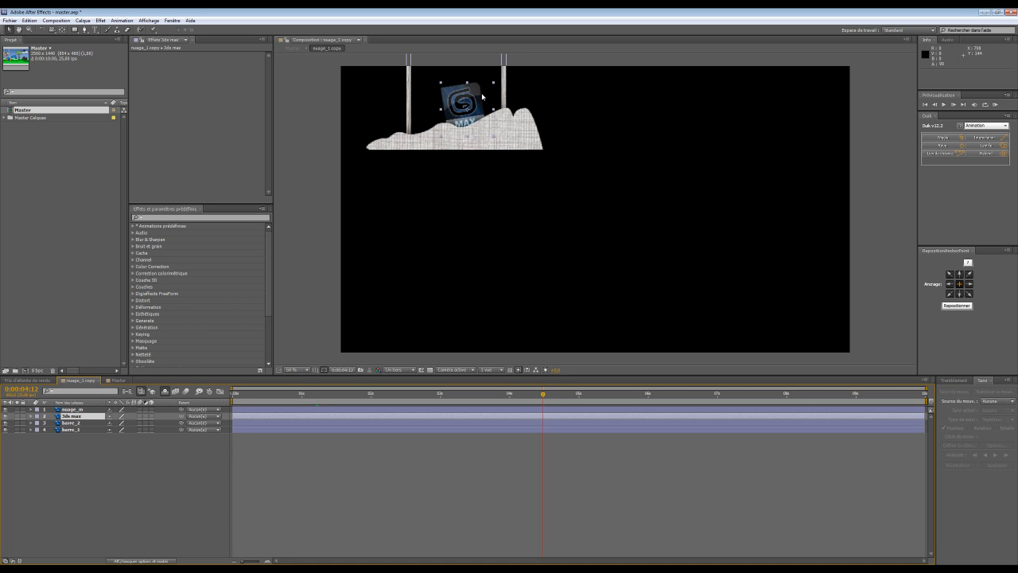
pyautogui.click(98, 383)
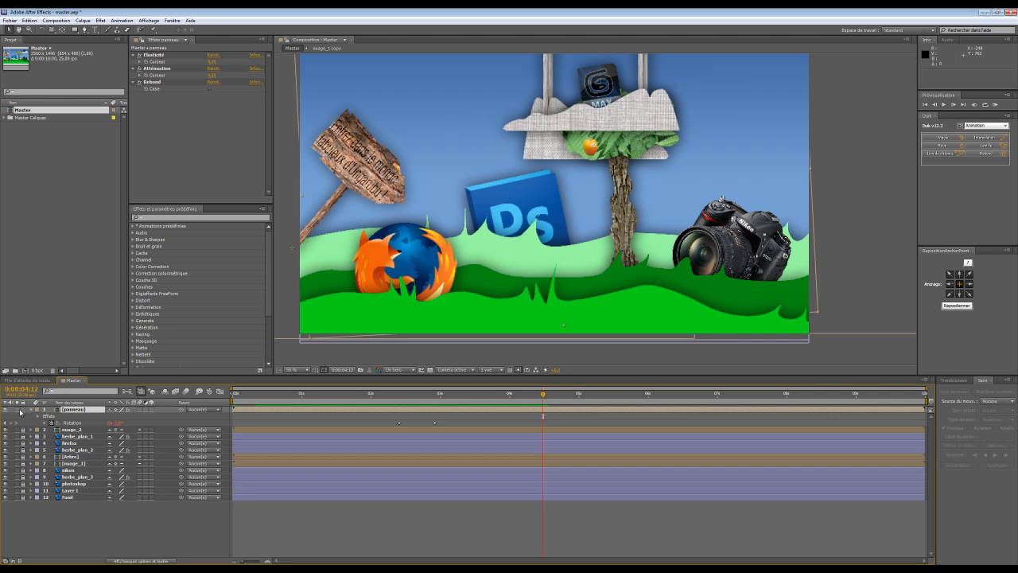
pyautogui.click(23, 410)
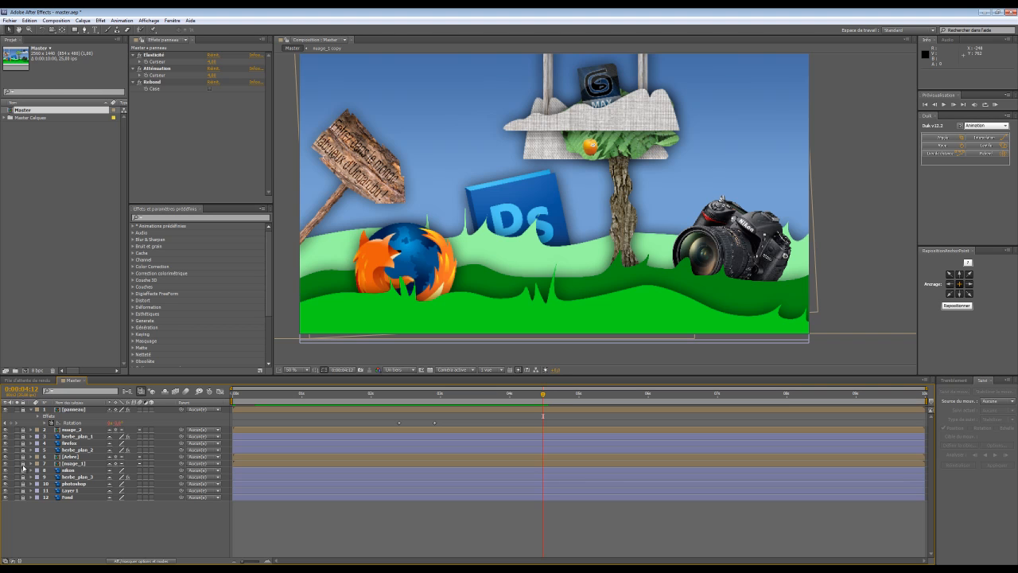
pyautogui.click(7, 430)
pyautogui.click(7, 431)
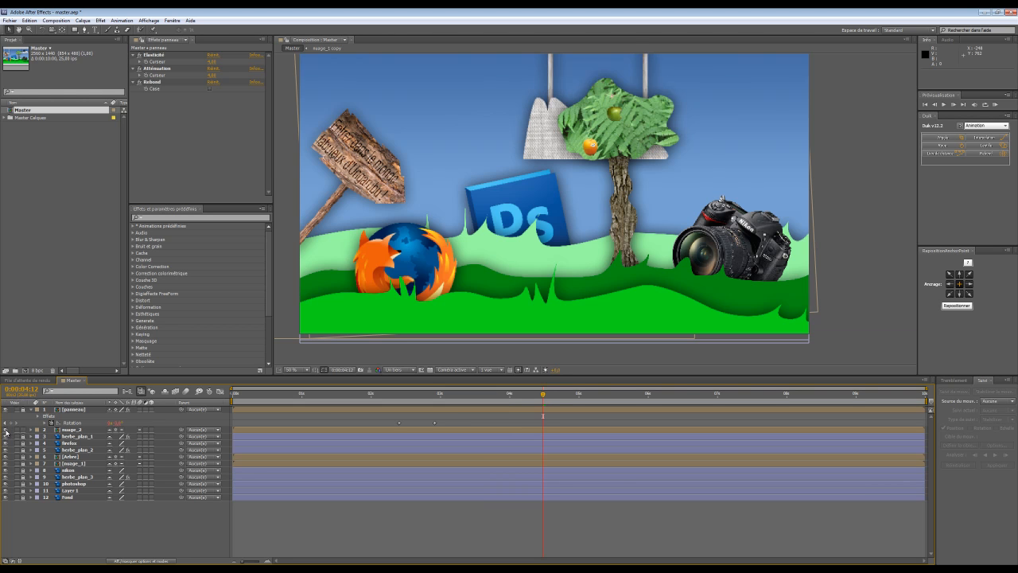
pyautogui.doubleClick(69, 430)
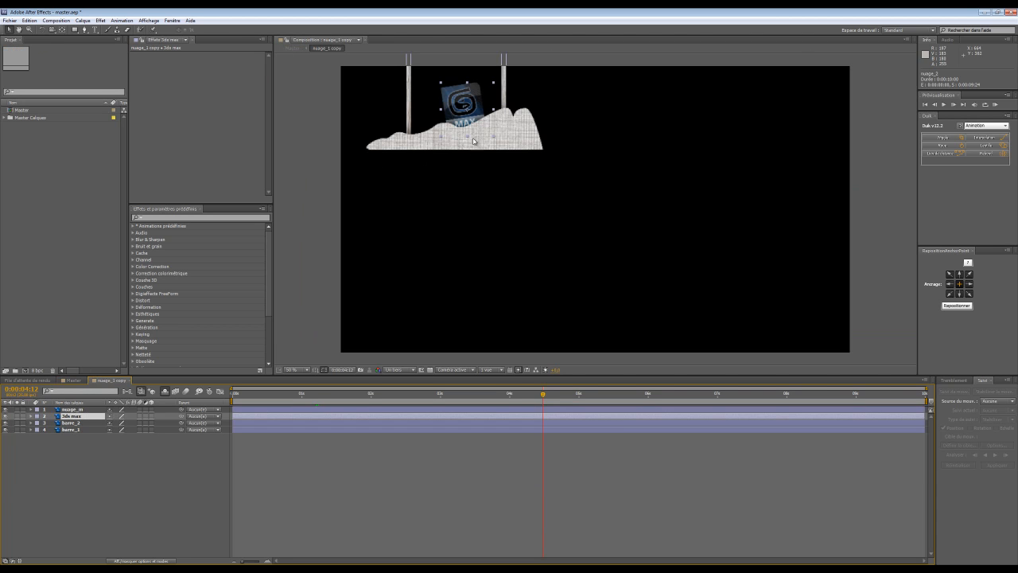
# - Animate the 3ds max logo's position from below the cloud to above it, ending with a keyframe at 0:00:04:02
pyautogui.moveTo(480, 99); pyautogui.dragTo(482, 147)
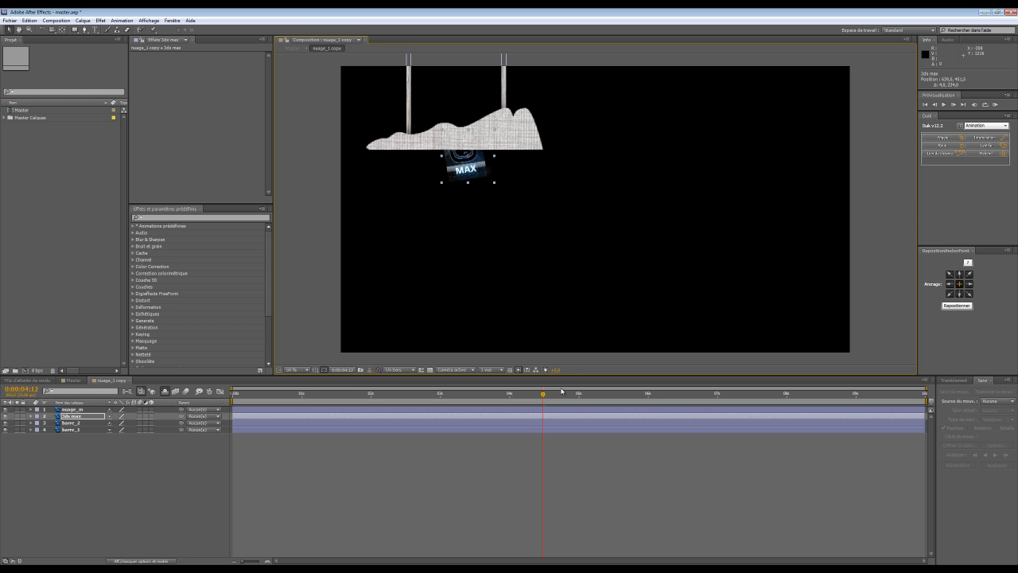
pyautogui.hotkey('alt', 'shift', 'p')
pyautogui.moveTo(481, 394); pyautogui.dragTo(515, 394)
pyautogui.moveTo(477, 169); pyautogui.dragTo(475, 131)
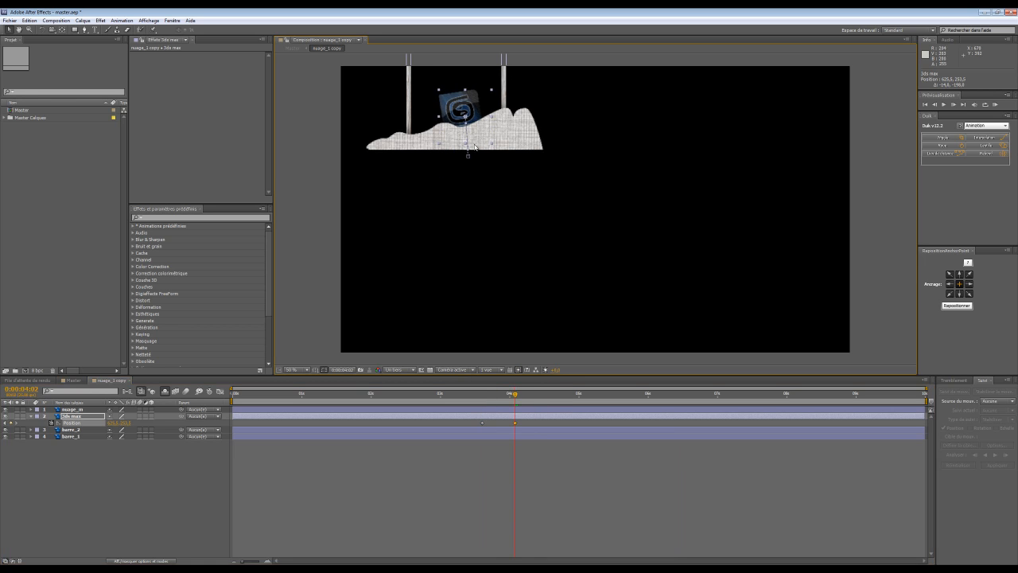
pyautogui.moveTo(469, 111); pyautogui.dragTo(474, 117)
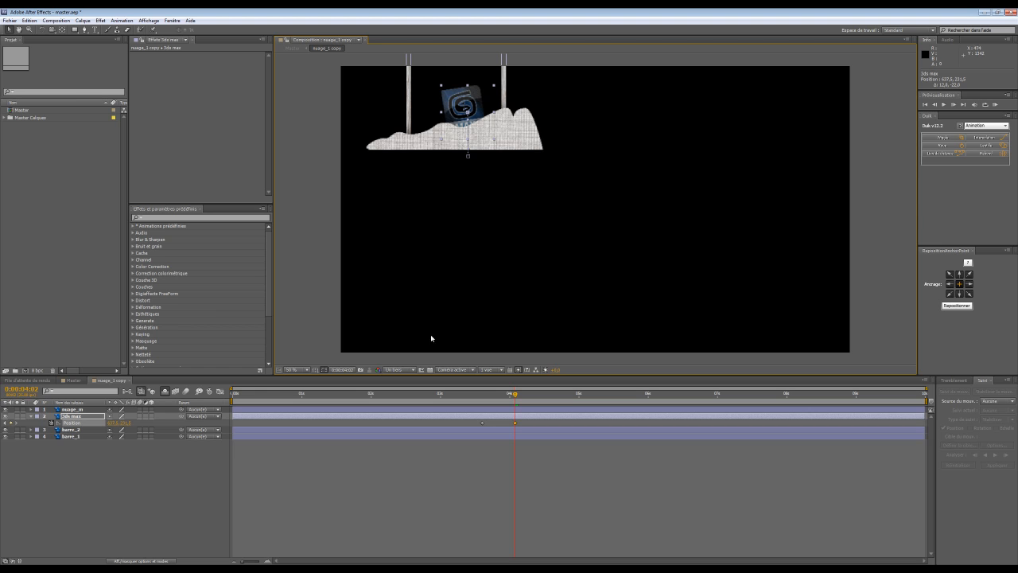
pyautogui.click(192, 489)
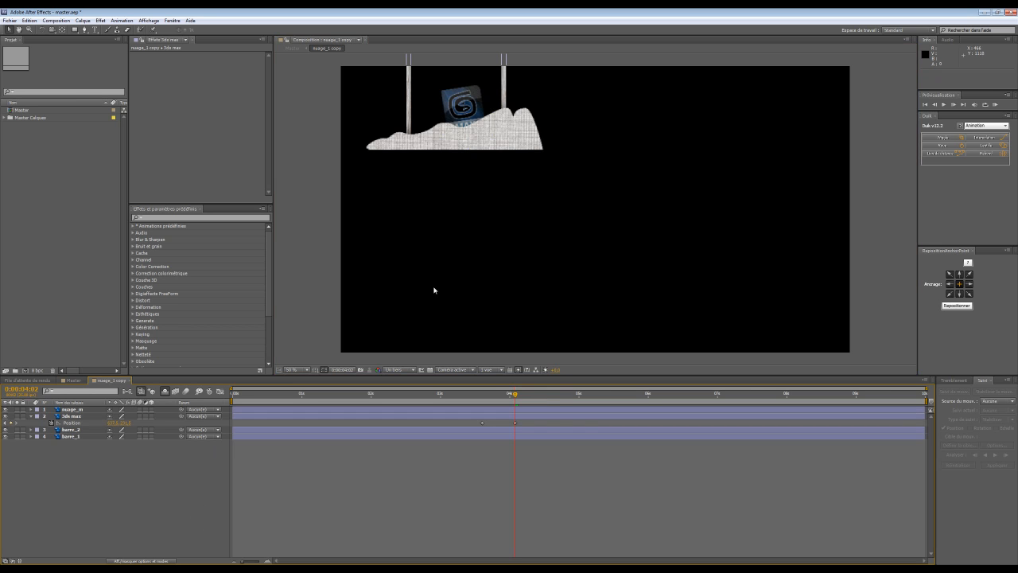
# - Apply Duik's automatic bounce (Rebond) to both position keyframes of the 3ds max layer and preview the motion
pyautogui.click(89, 423)
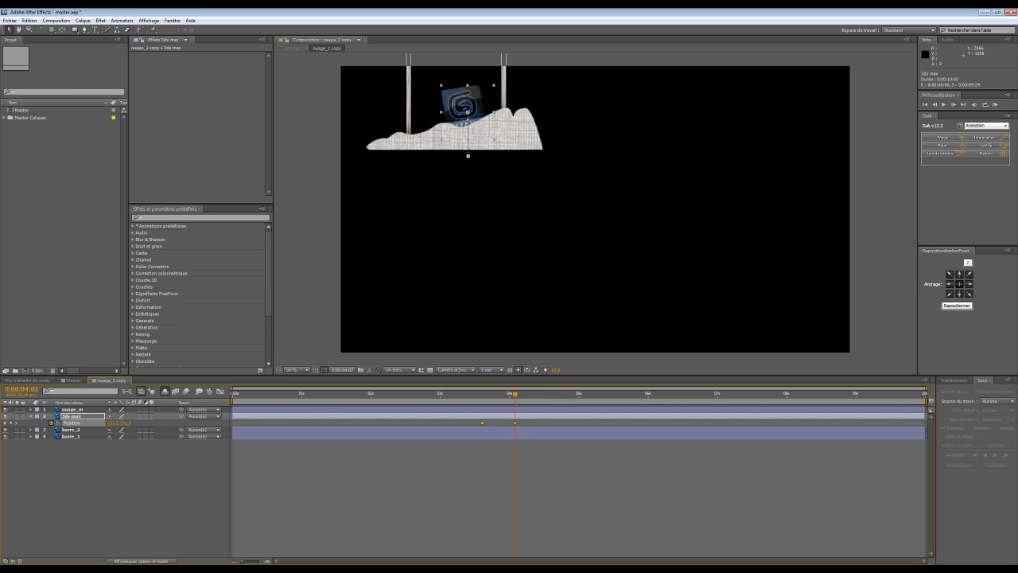
pyautogui.click(986, 153)
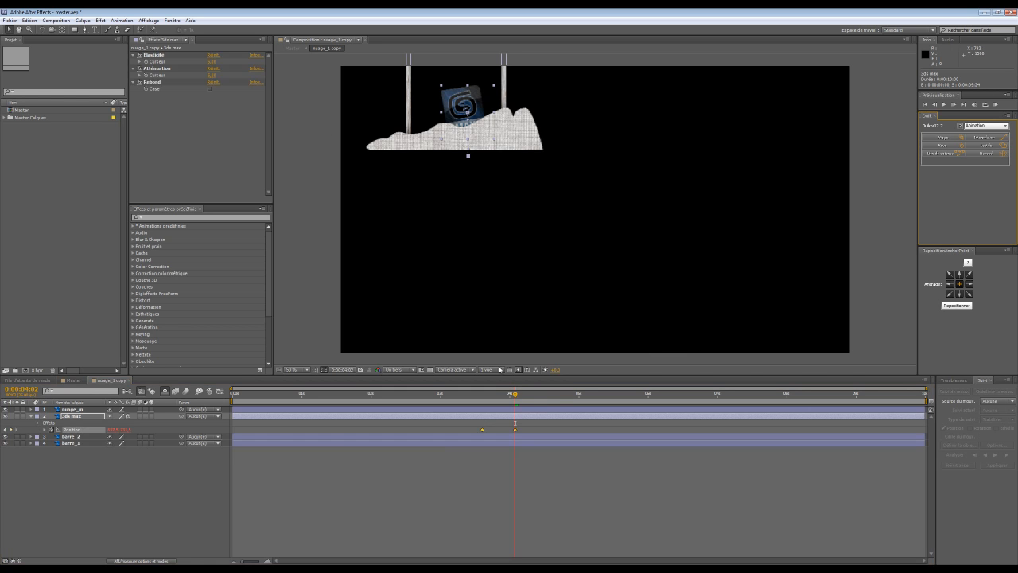
pyautogui.moveTo(516, 396); pyautogui.dragTo(443, 395)
pyautogui.click(994, 104)
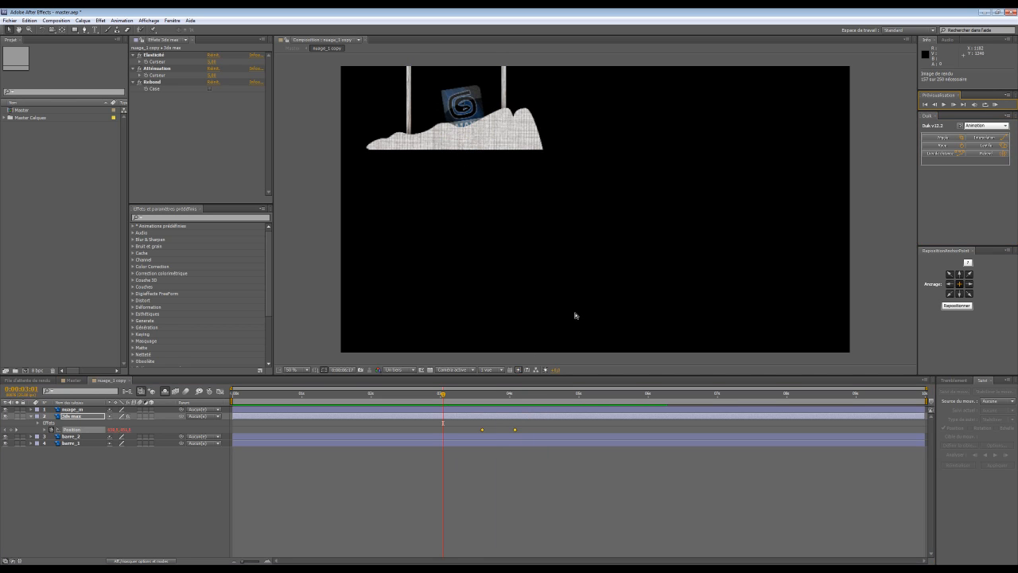
# - Set the 3ds max layer's Elasticité to 4 and preview the bounce again
pyautogui.click(213, 62)
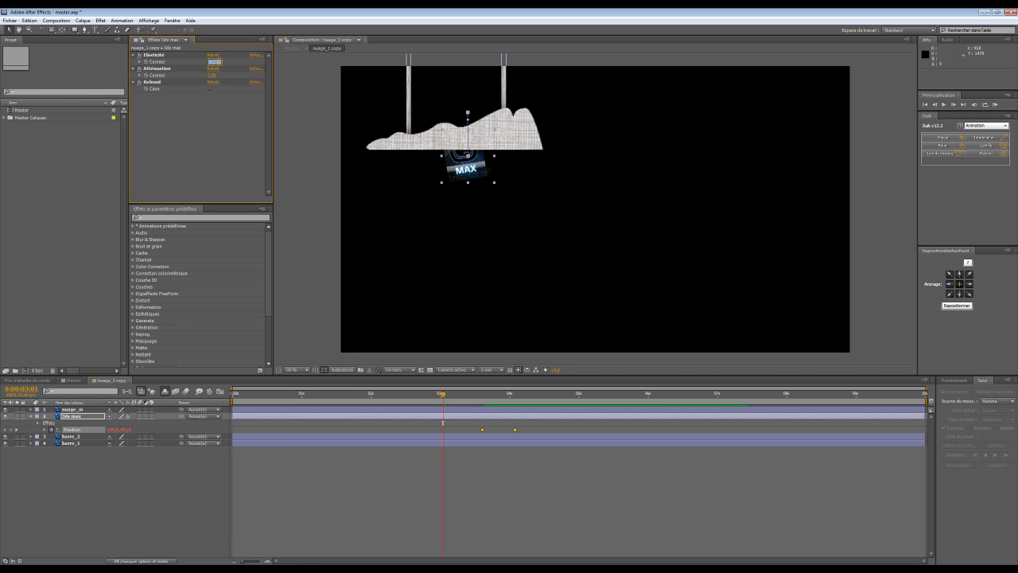
pyautogui.write('4')
pyautogui.press('Return')
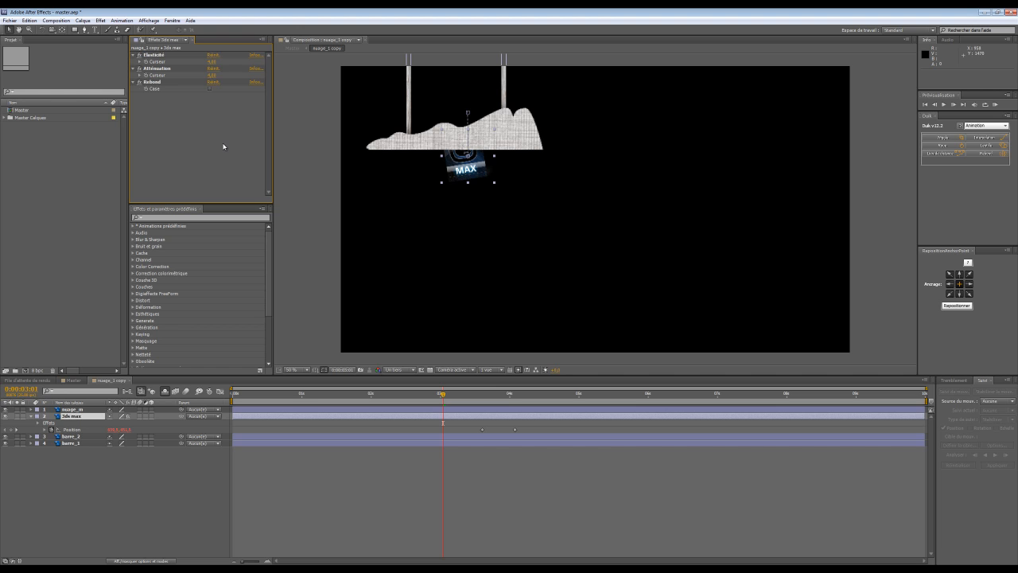
pyautogui.click(993, 104)
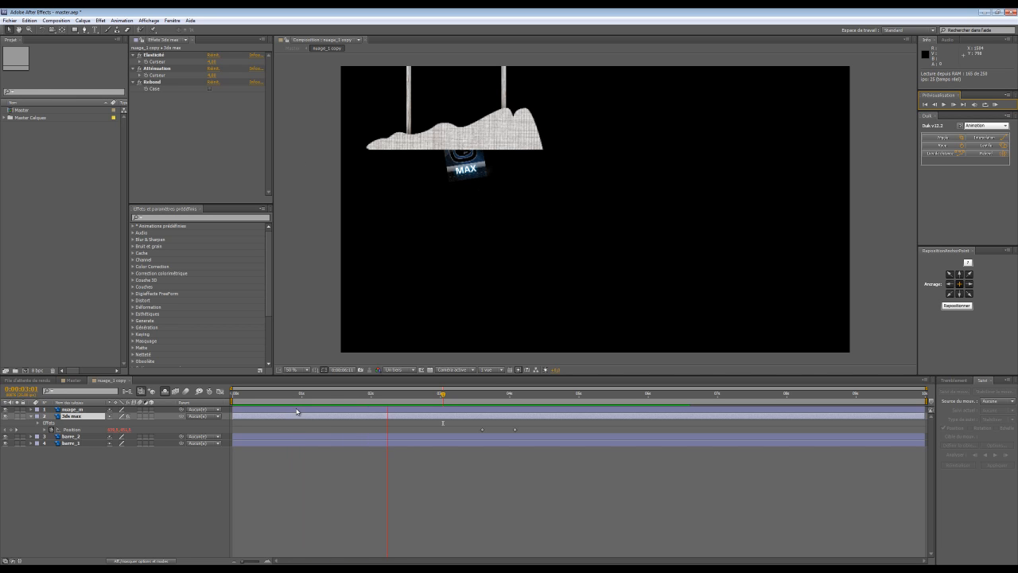
pyautogui.press('space')
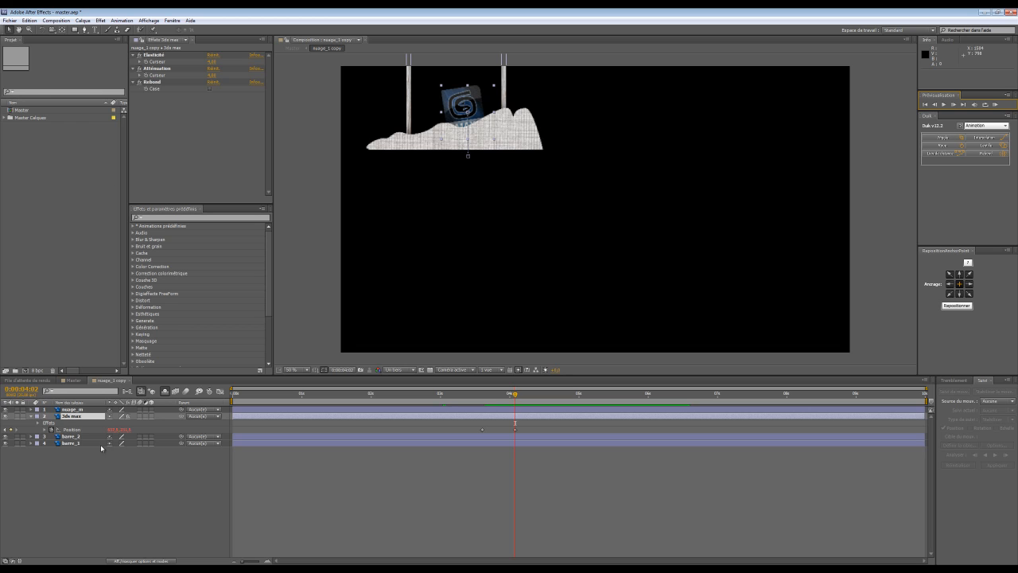
# - Try to hide the logo below the cloud by drawing a rectangular mask on the 3ds max layer, and preview it
pyautogui.click(74, 29)
pyautogui.moveTo(616, 268); pyautogui.dragTo(374, 145)
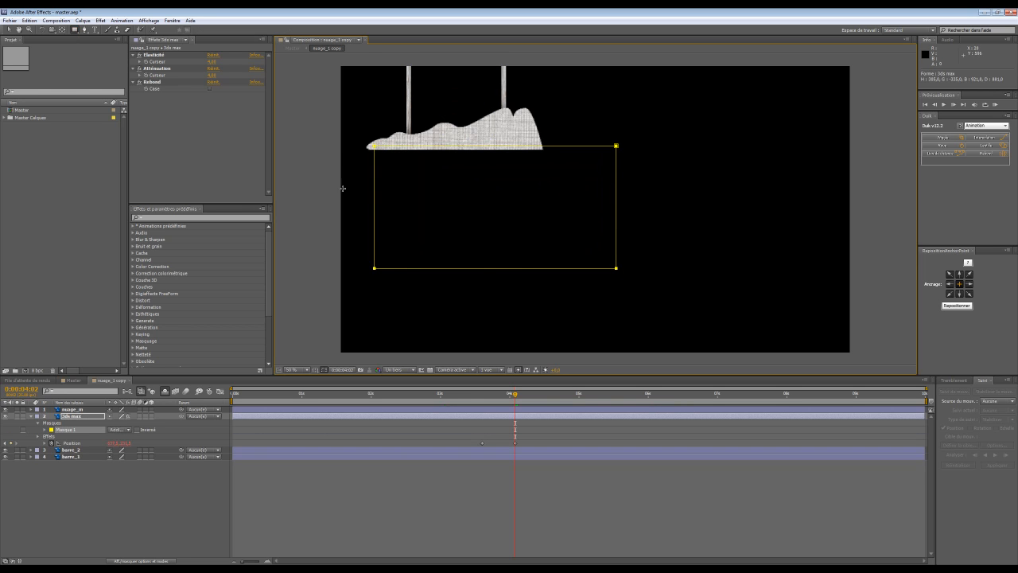
pyautogui.click(994, 104)
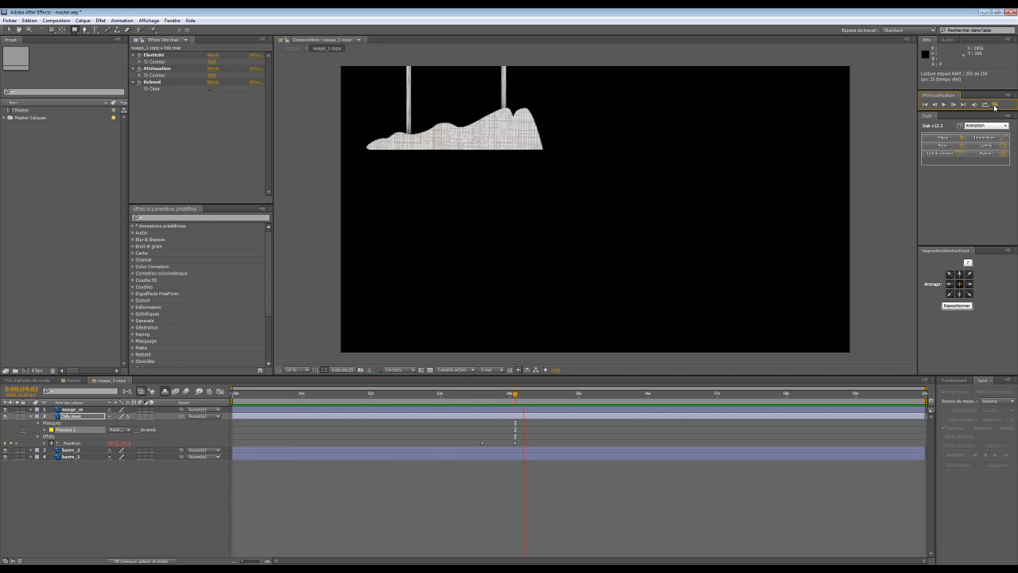
pyautogui.press('space')
pyautogui.moveTo(533, 397); pyautogui.dragTo(511, 397)
# - Try the None and Subtract modes on the 3ds max layer's mask with a preview, and delete the mask
pyautogui.click(118, 429)
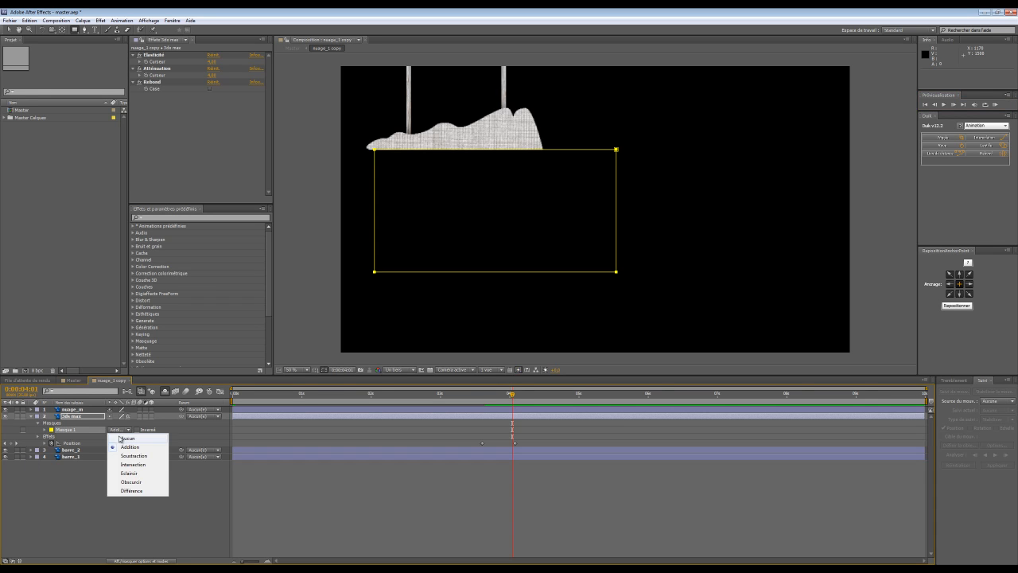
pyautogui.click(124, 438)
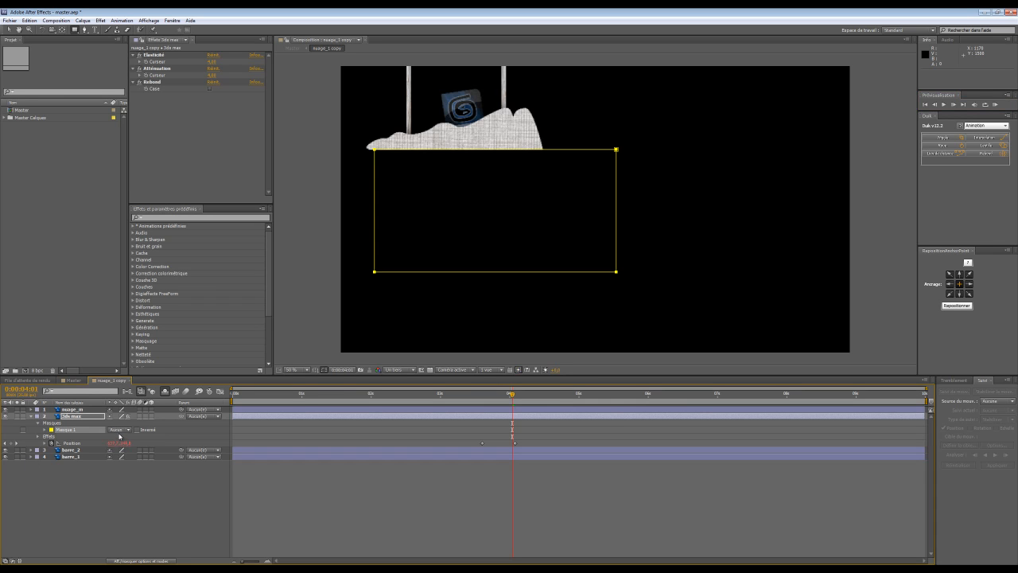
pyautogui.click(120, 432)
pyautogui.click(124, 446)
pyautogui.click(997, 104)
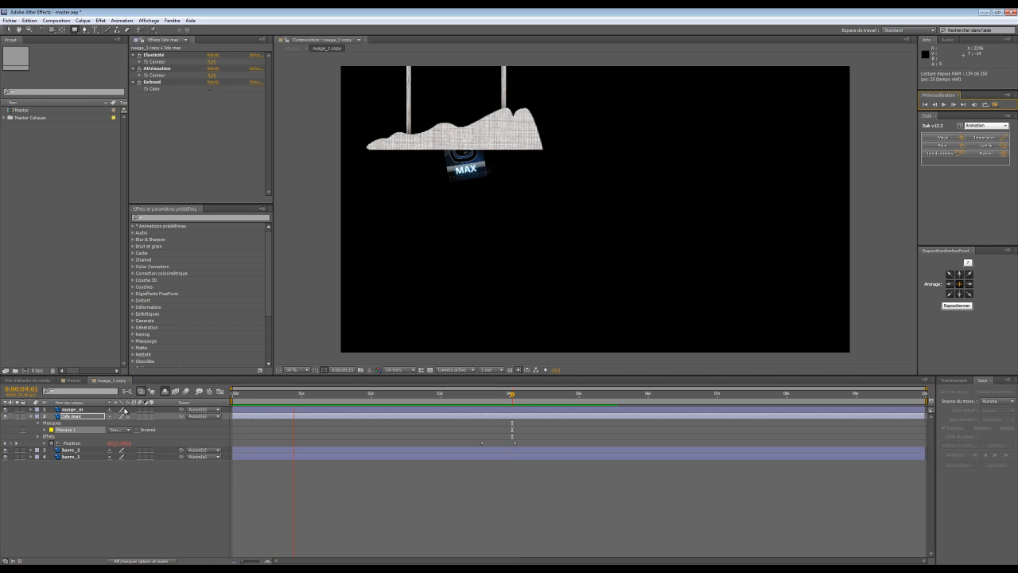
pyautogui.click(76, 429)
pyautogui.press('Delete')
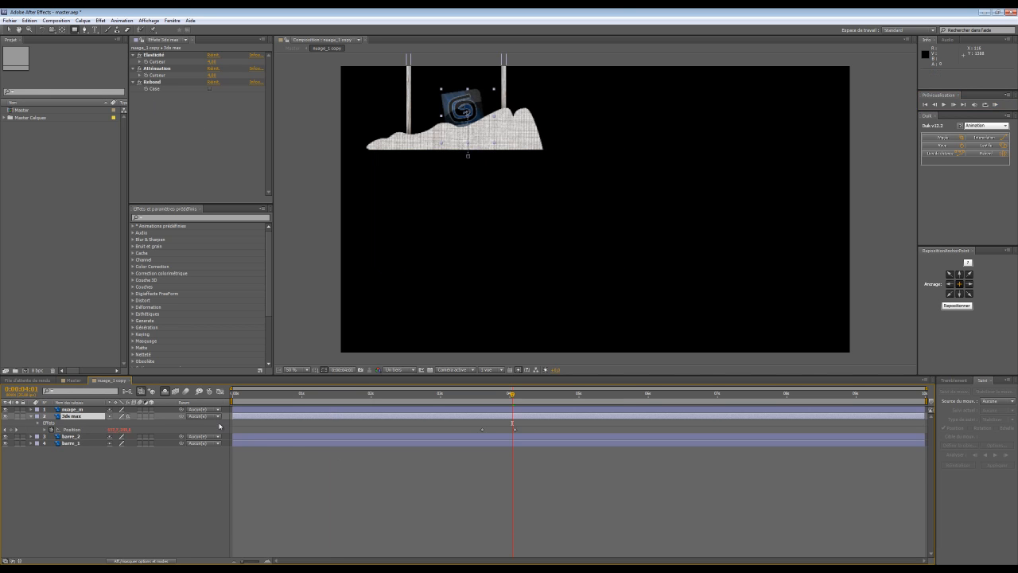
# - Trim the start of the 3ds max layer to about 0:00:03:21, between its two position keyframes, checking it with a preview
pyautogui.moveTo(342, 412); pyautogui.dragTo(492, 428)
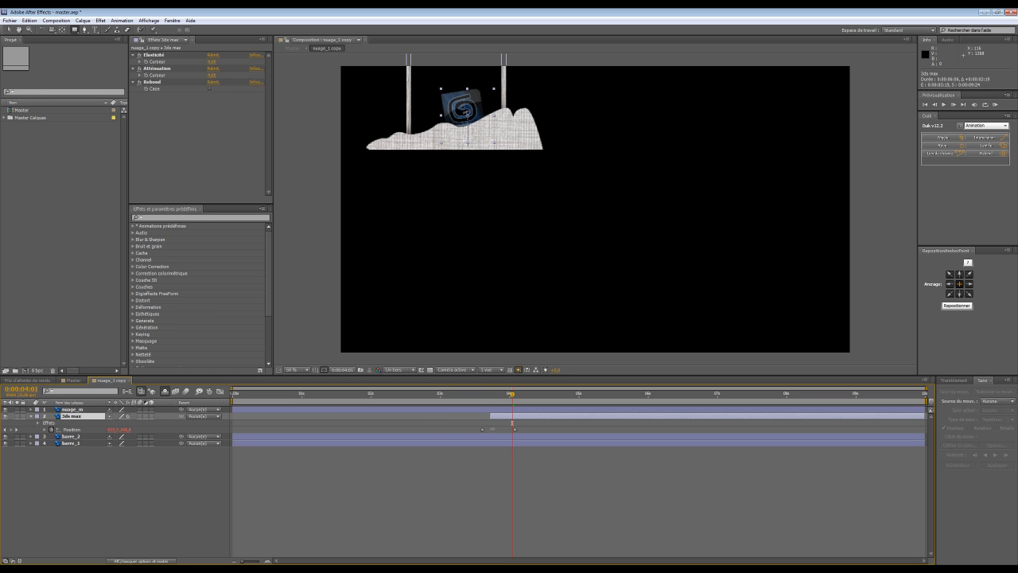
pyautogui.click(995, 105)
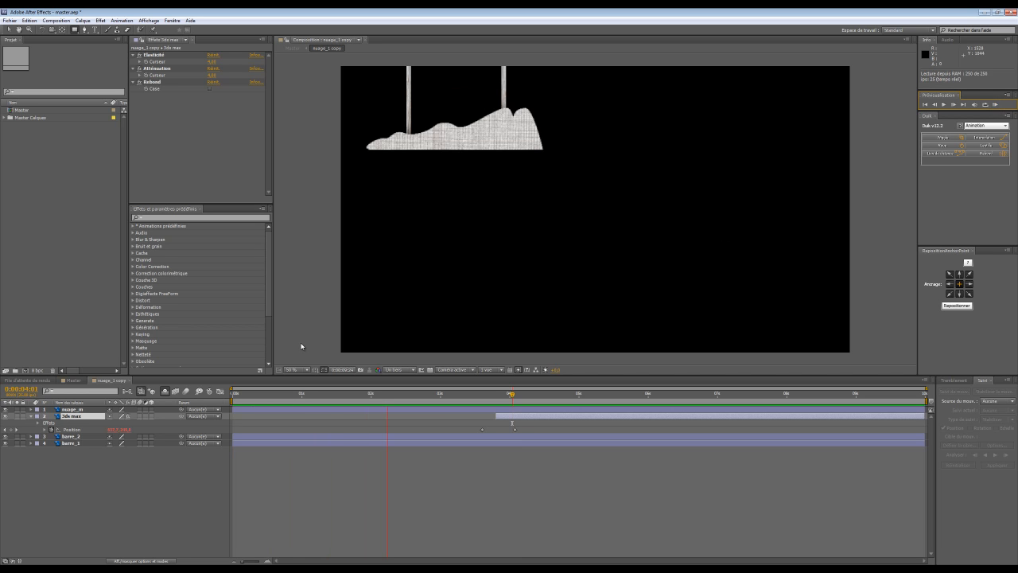
pyautogui.press('space')
pyautogui.moveTo(496, 416); pyautogui.dragTo(498, 415)
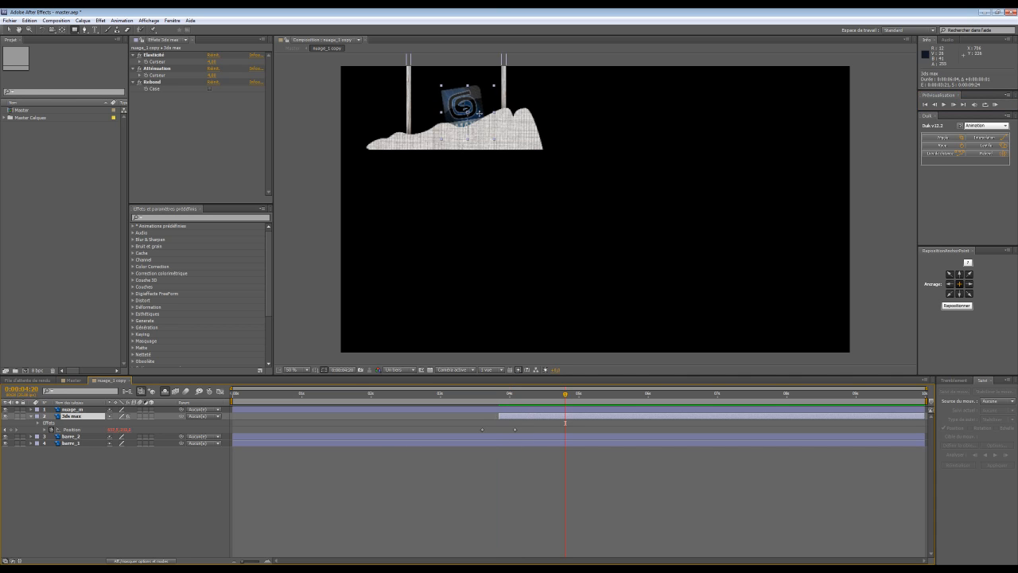
# - Try shifting the 3ds max logo rightward along the cloud at 0:00:04:20 and check the placement in the Master composition
pyautogui.click(522, 428)
pyautogui.moveTo(522, 428); pyautogui.dragTo(451, 430)
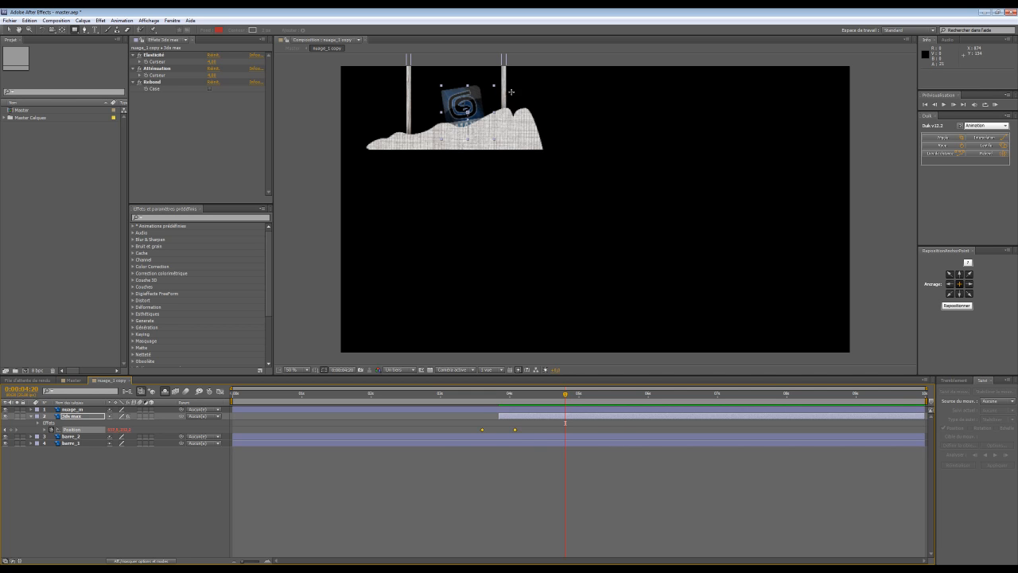
pyautogui.click(10, 30)
pyautogui.moveTo(463, 110); pyautogui.dragTo(500, 108)
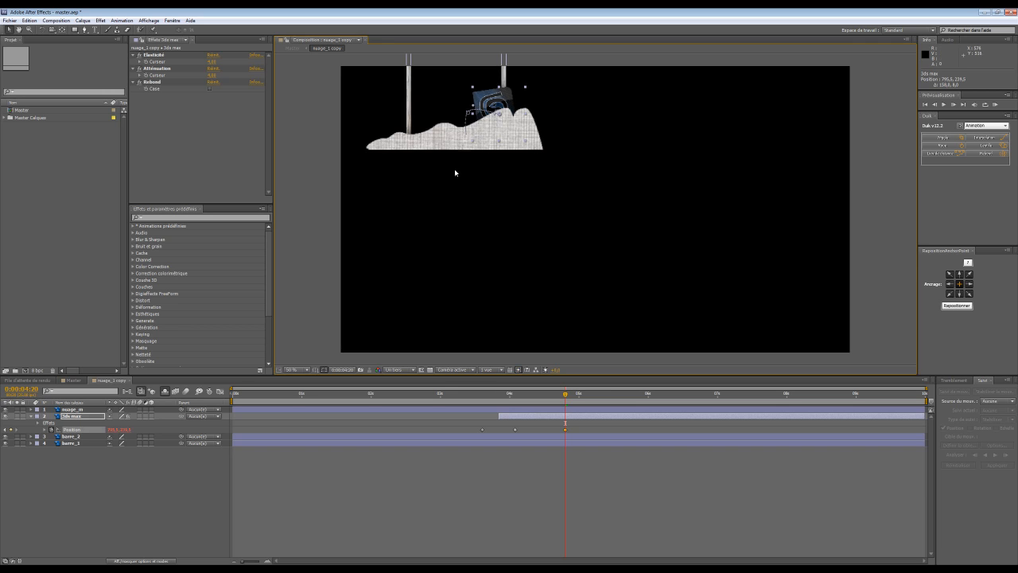
pyautogui.hotkey('ctrl', 'w')
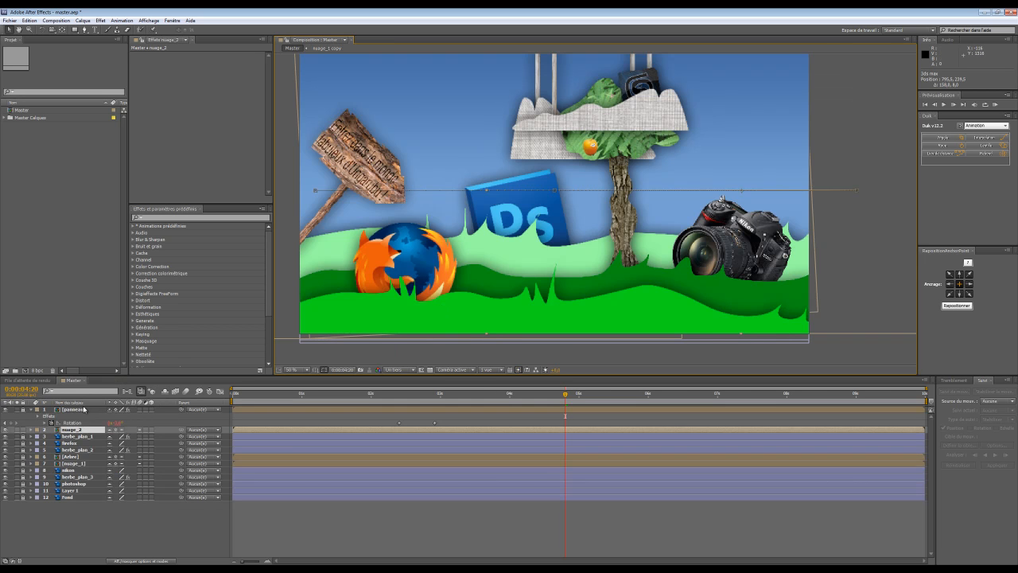
pyautogui.doubleClick(79, 429)
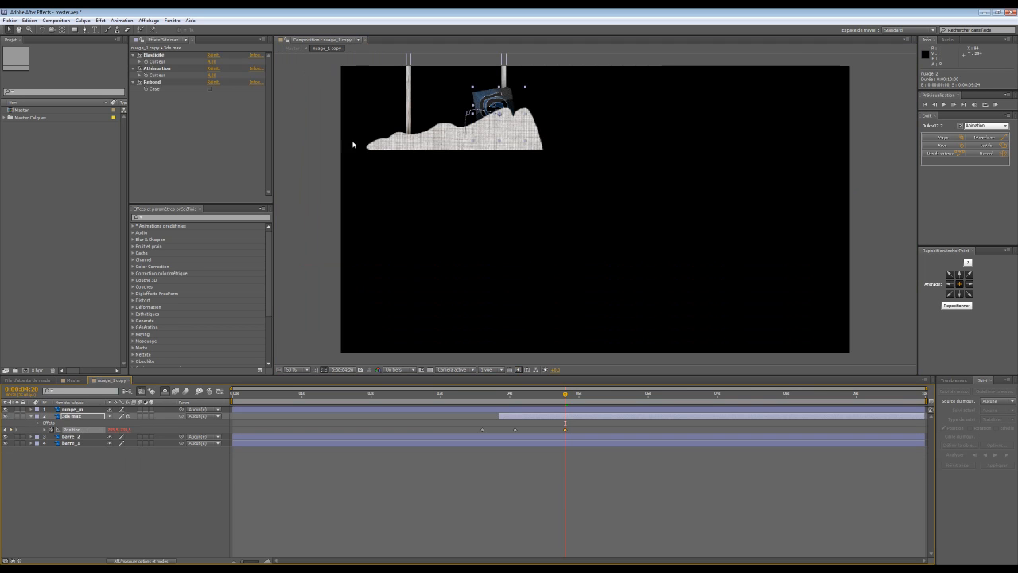
# - Undo the last position change of the 3ds max logo and move the current time to 0:00:04:02
pyautogui.click(30, 20)
pyautogui.click(40, 26)
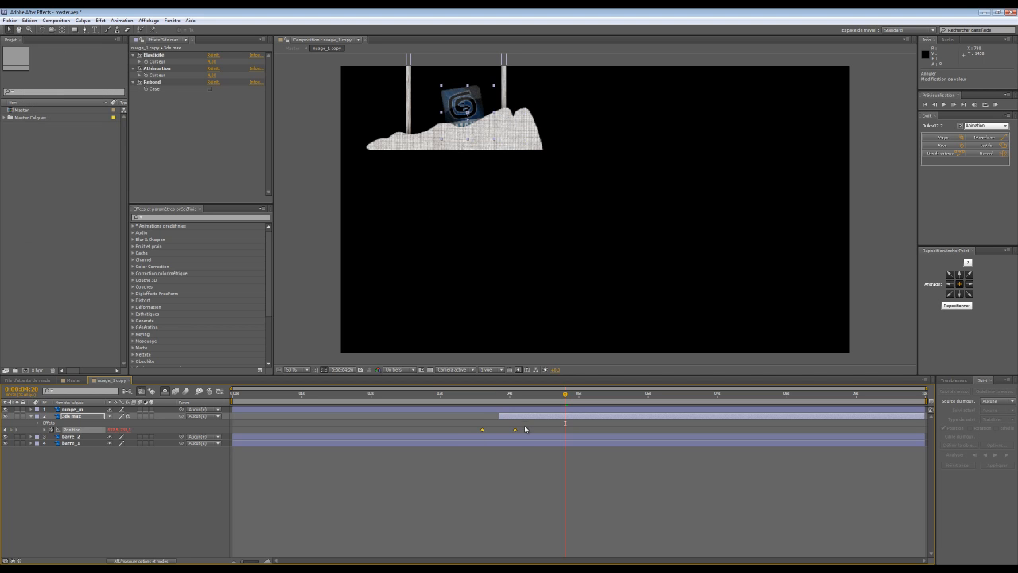
pyautogui.moveTo(565, 397); pyautogui.dragTo(515, 403)
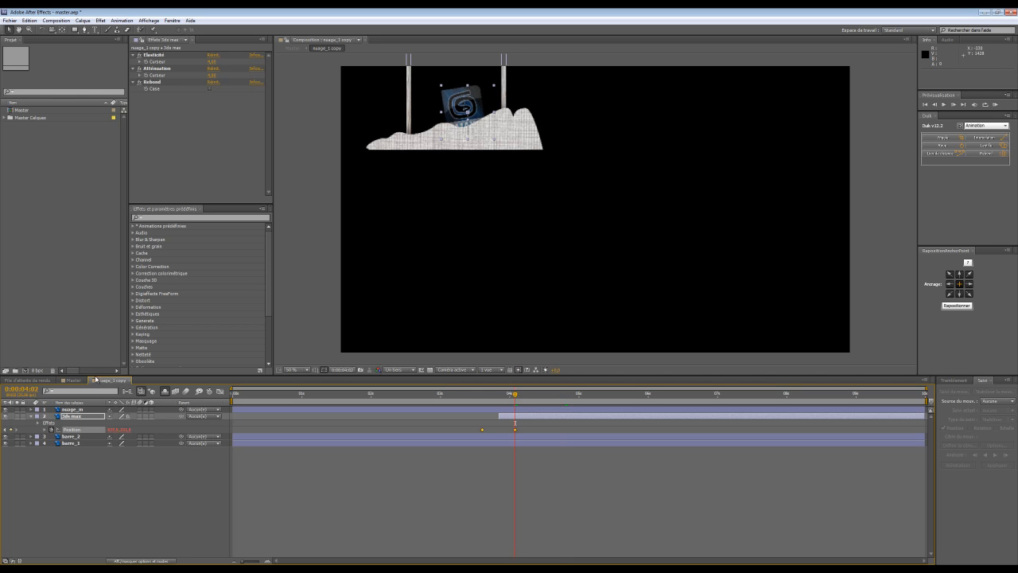
# - Try moving the 3ds max logo rightward behind the cloud's peak and preview its entrance
pyautogui.moveTo(472, 117); pyautogui.dragTo(502, 113)
pyautogui.click(995, 104)
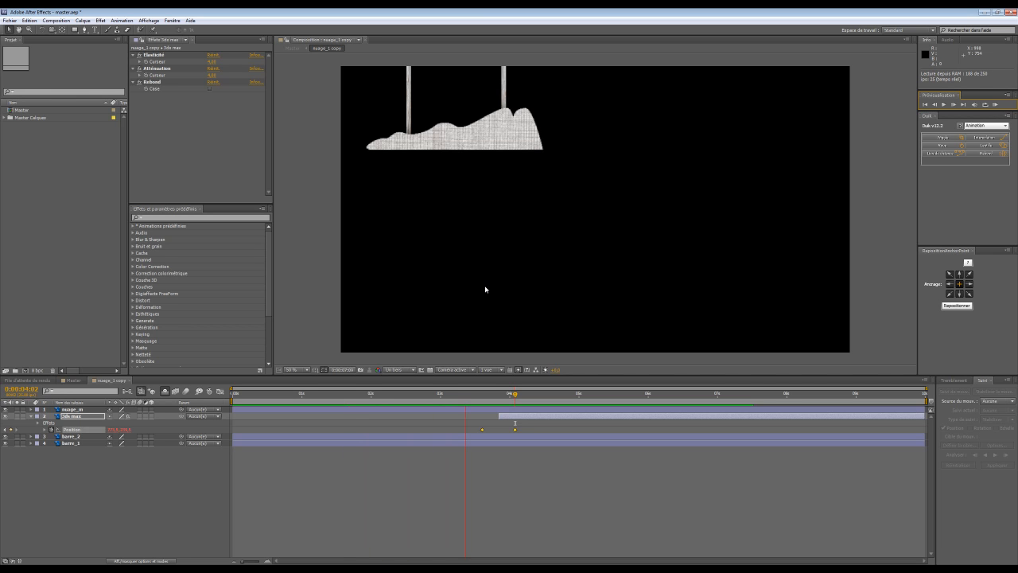
pyautogui.click(492, 417)
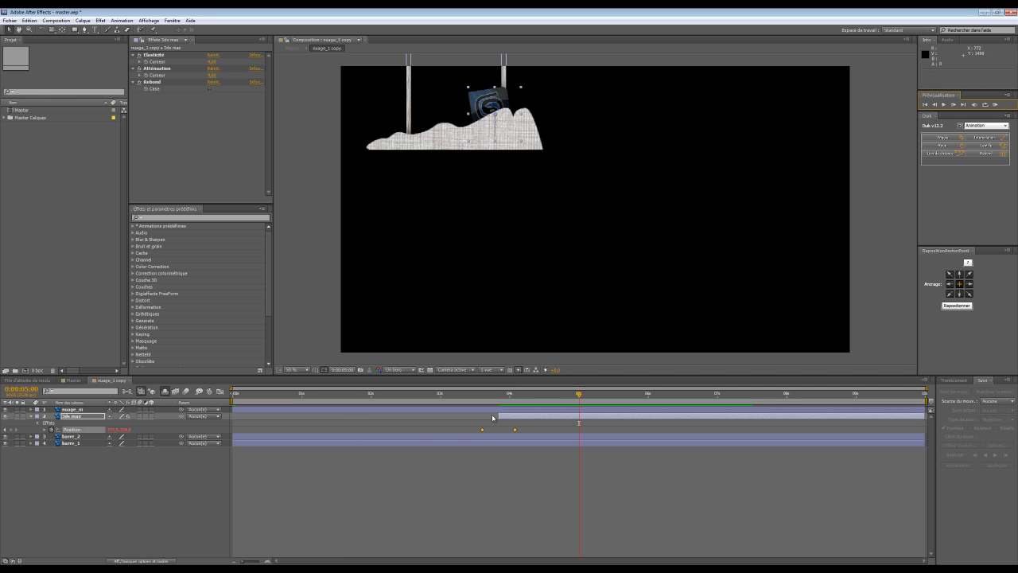
# - Extend the start of the 3ds max layer back to its first position keyframe and move the current time to 0:00:03:15
pyautogui.moveTo(499, 416); pyautogui.dragTo(482, 416)
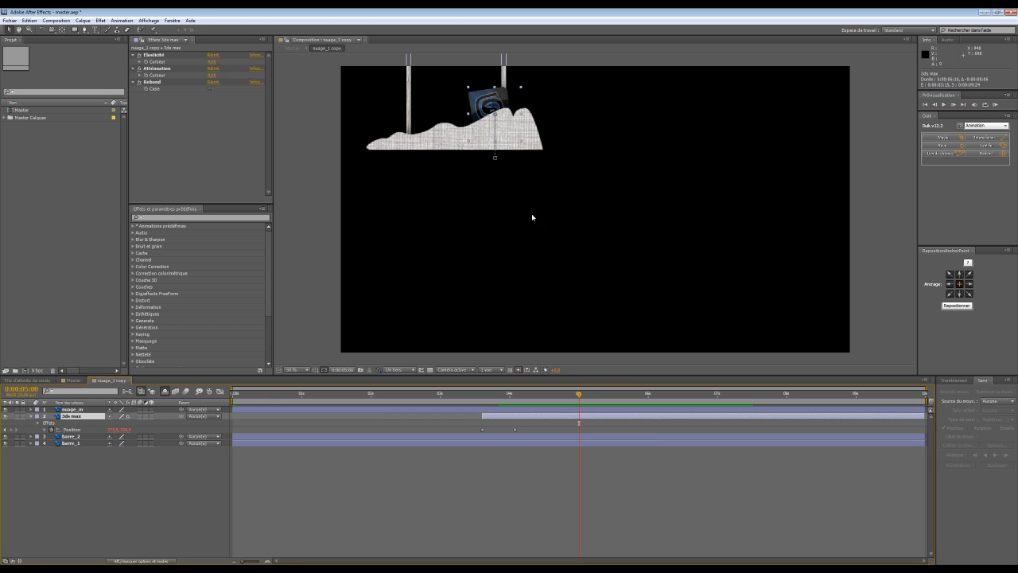
pyautogui.press('i')
pyautogui.press('pageup')
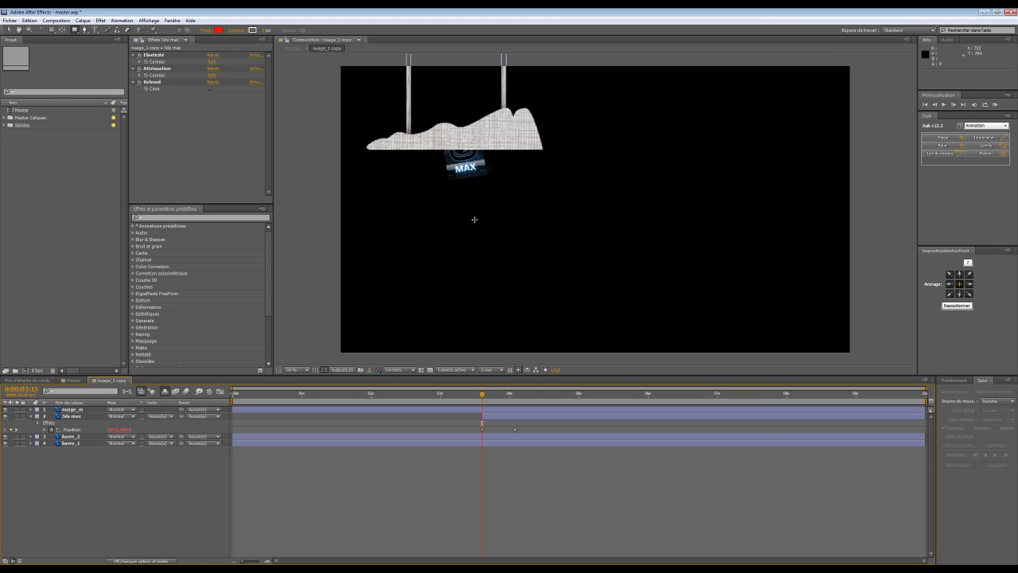
# - Show the transparency grid, draw a rectangular mask on the 3ds max layer from the cloud's lower edge downward, and invert it
pyautogui.click(68, 418)
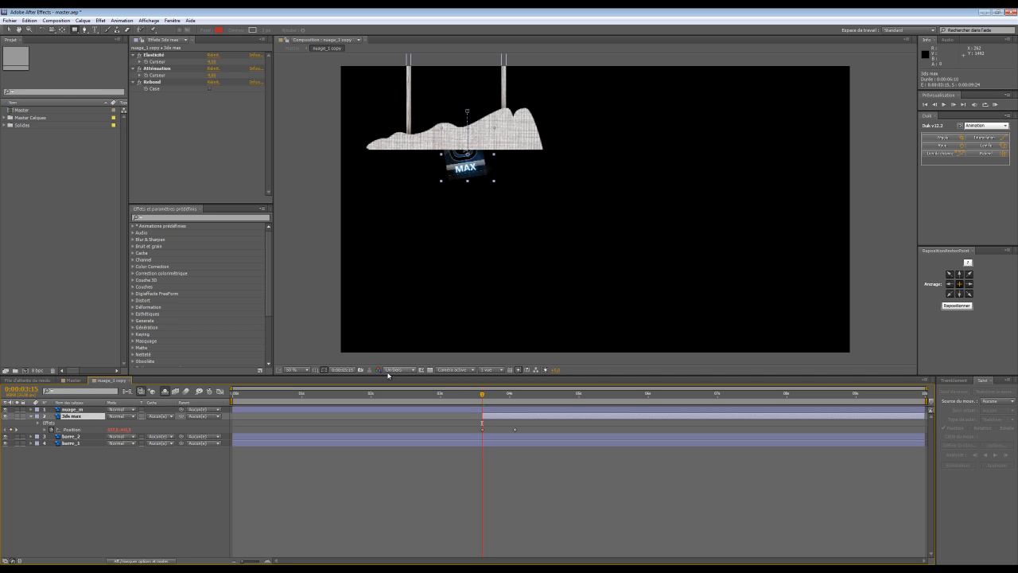
pyautogui.click(429, 369)
pyautogui.moveTo(654, 279); pyautogui.dragTo(358, 150)
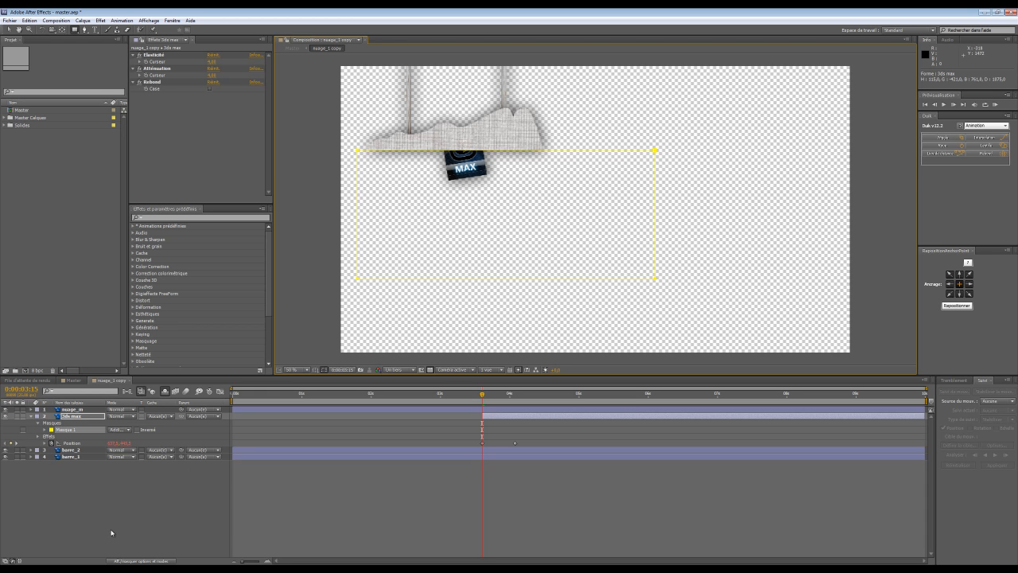
pyautogui.click(137, 430)
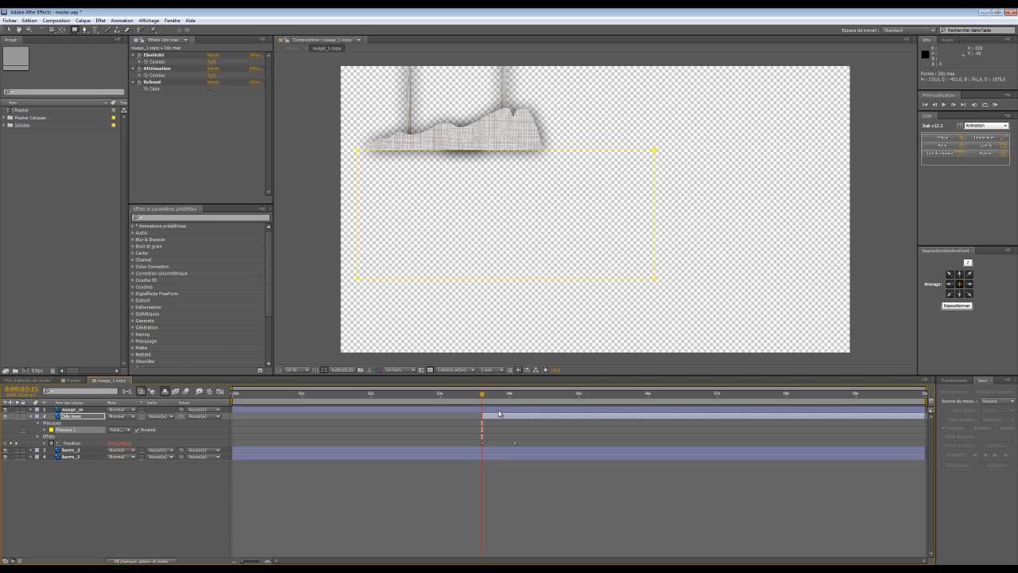
# - Keyframe the mask path at 0:00:03:15, raise the mask behind the cloud at 0:00:04:00, and preview the animation
pyautogui.click(44, 429)
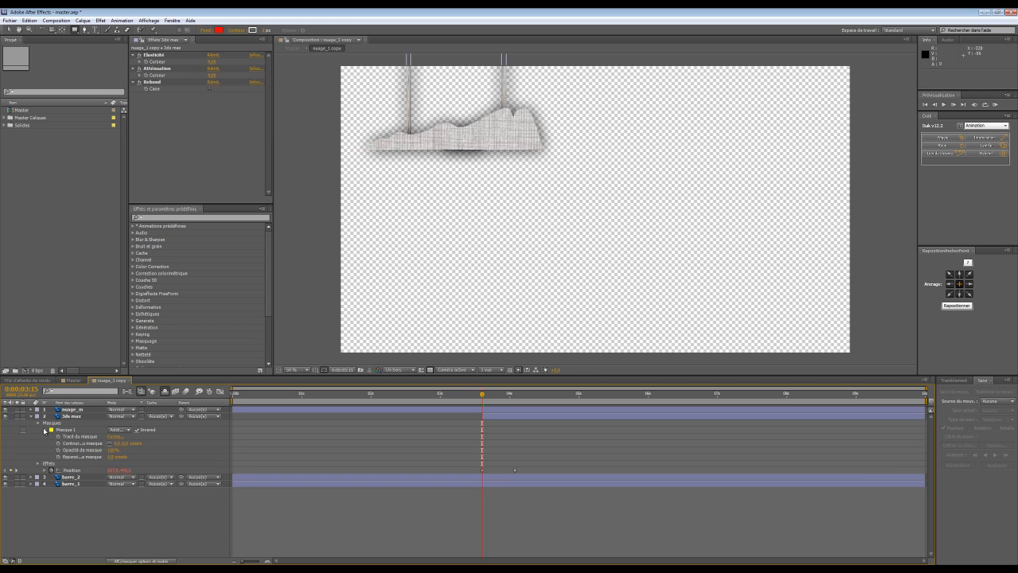
pyautogui.click(67, 436)
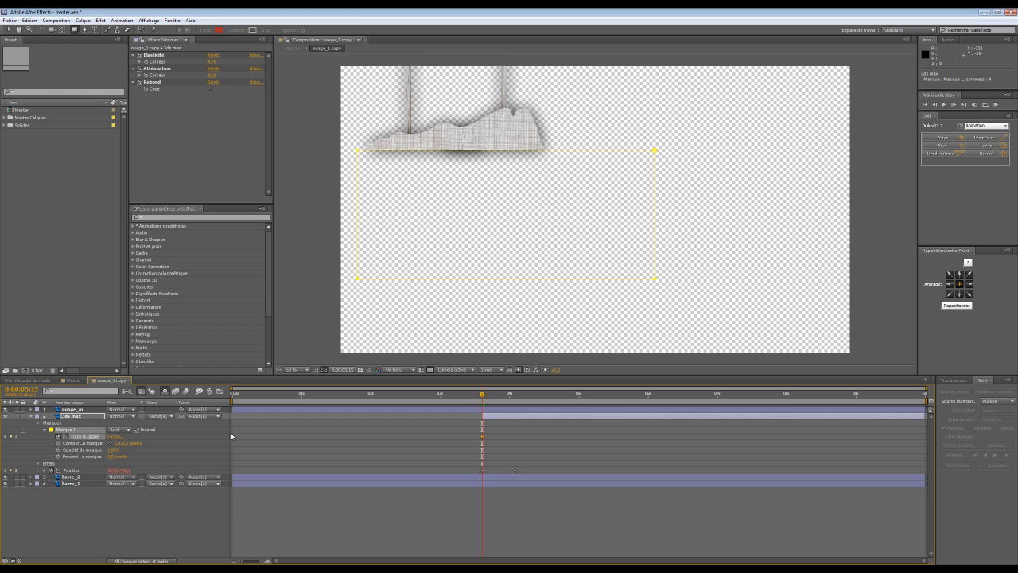
pyautogui.moveTo(482, 395); pyautogui.dragTo(511, 405)
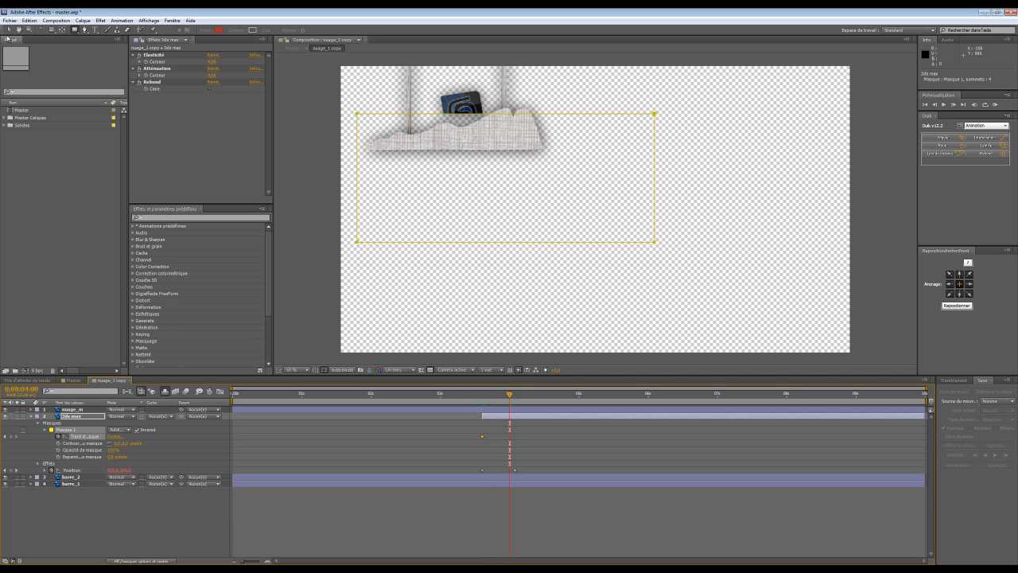
pyautogui.moveTo(357, 115); pyautogui.dragTo(358, 136)
pyautogui.click(994, 104)
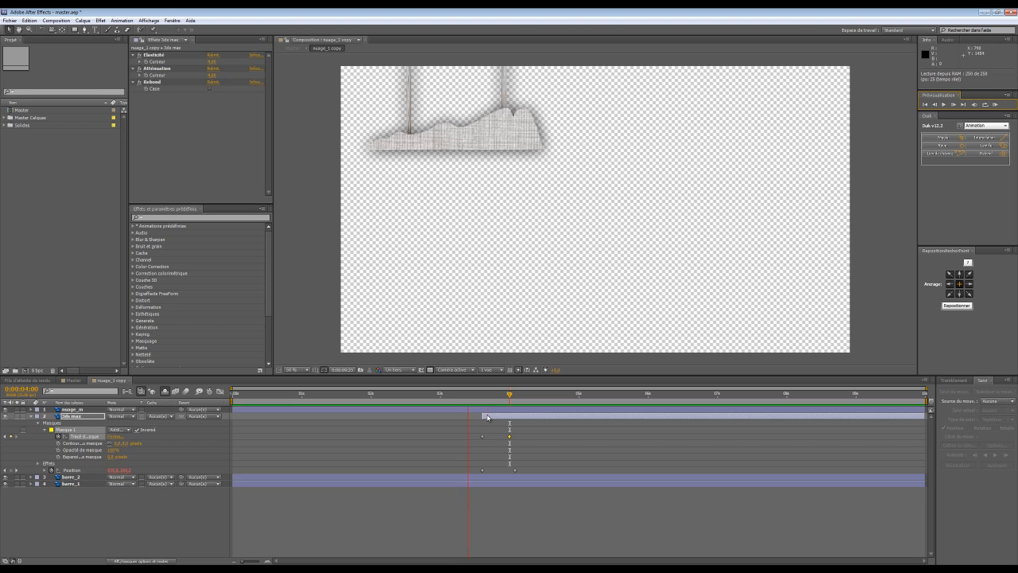
pyautogui.press('space')
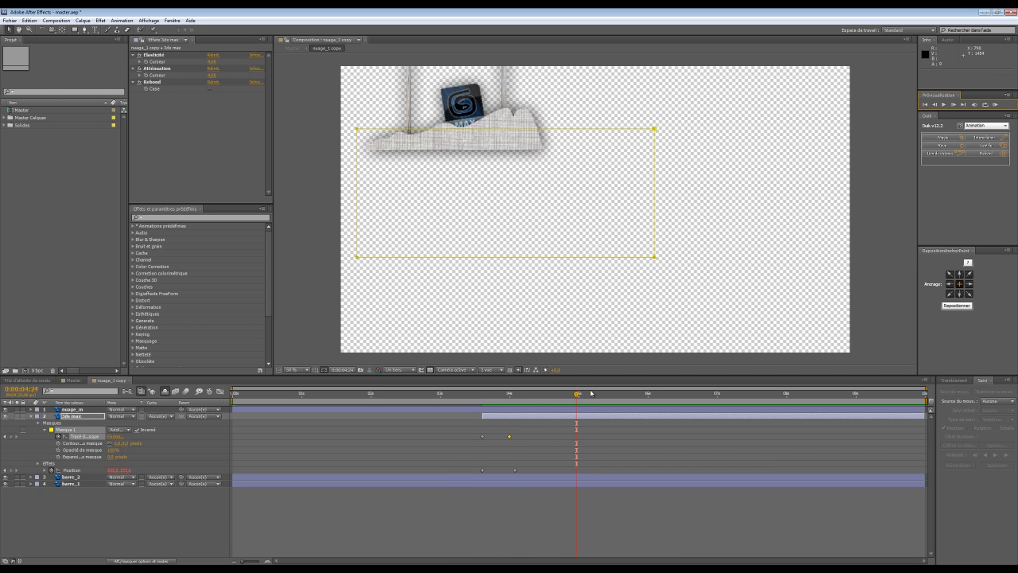
# - Start the 3ds max layer at 0:00:03:14, raise the mask's two upper corners into the cloud at 0:00:03:15, and preview the result
pyautogui.moveTo(521, 401); pyautogui.dragTo(483, 403)
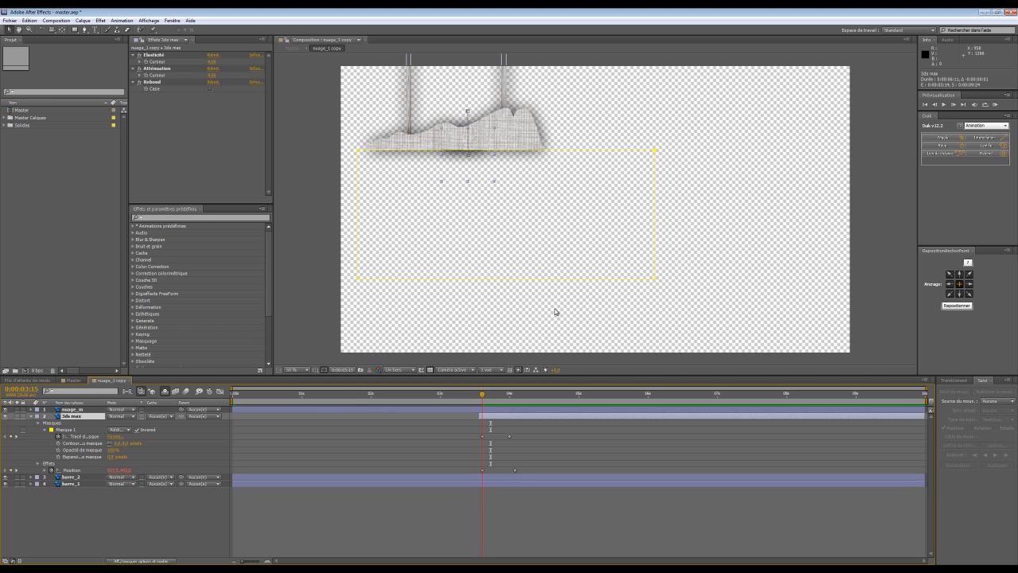
pyautogui.click(567, 224)
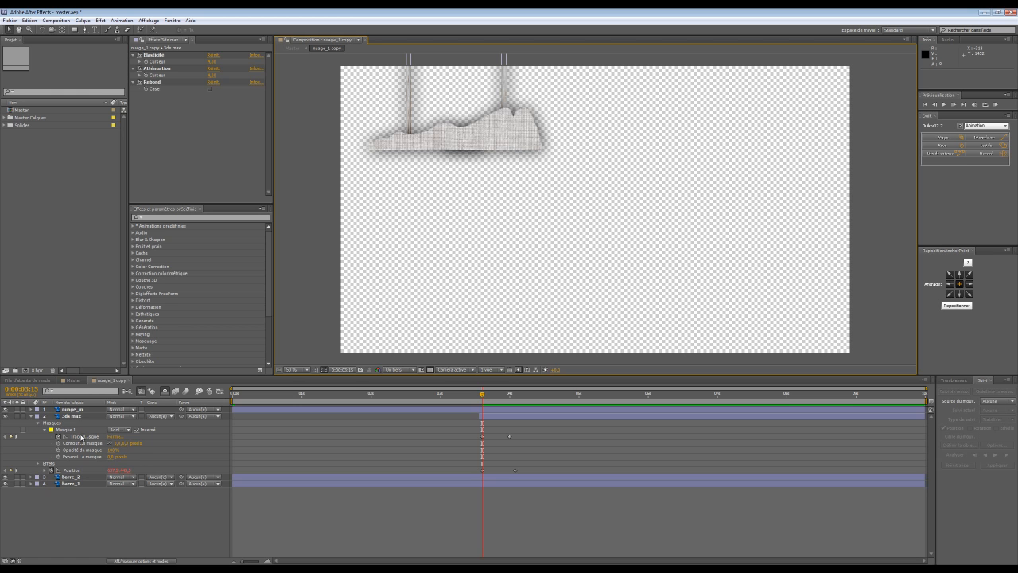
pyautogui.click(82, 430)
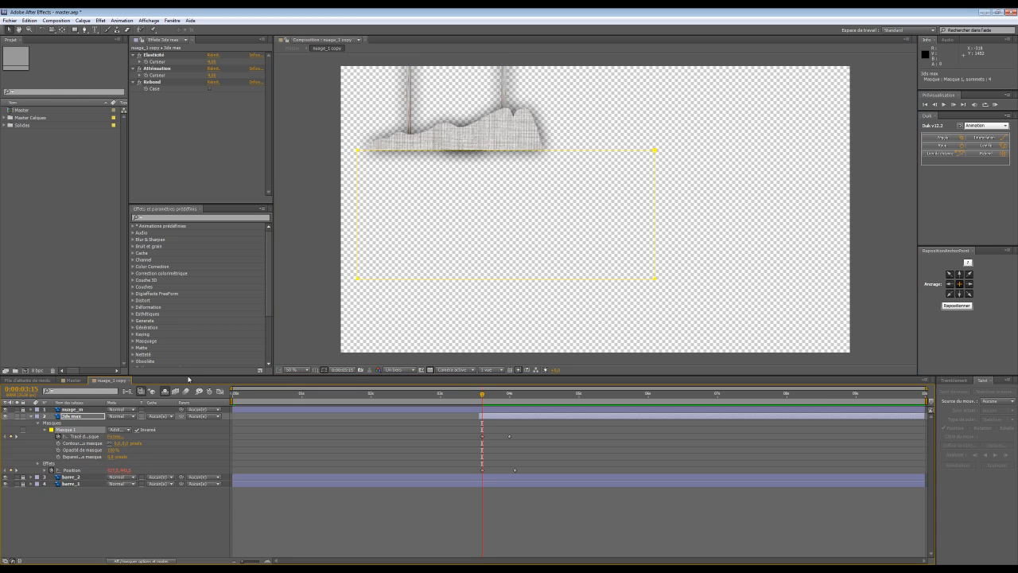
pyautogui.click(453, 177)
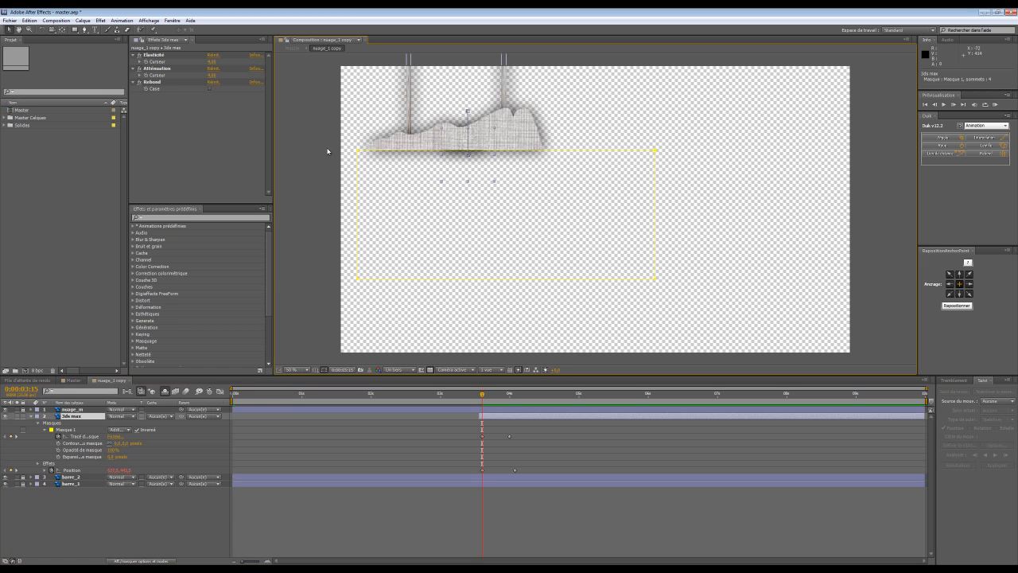
pyautogui.moveTo(356, 149)
pyautogui.mouseDown()
pyautogui.moveTo(350, 125)
pyautogui.moveTo(356, 141)
pyautogui.mouseUp()
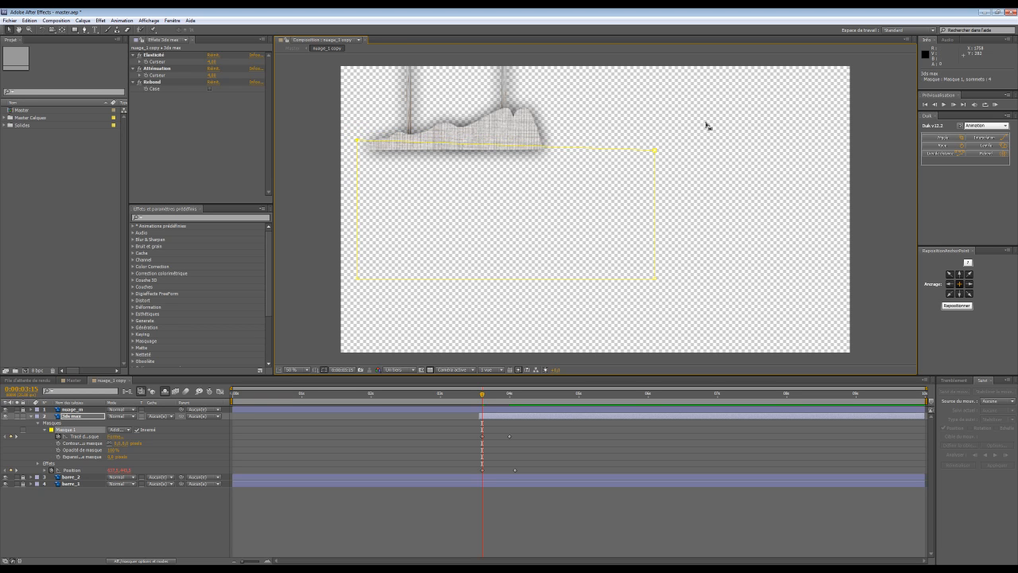
pyautogui.moveTo(656, 152); pyautogui.dragTo(657, 136)
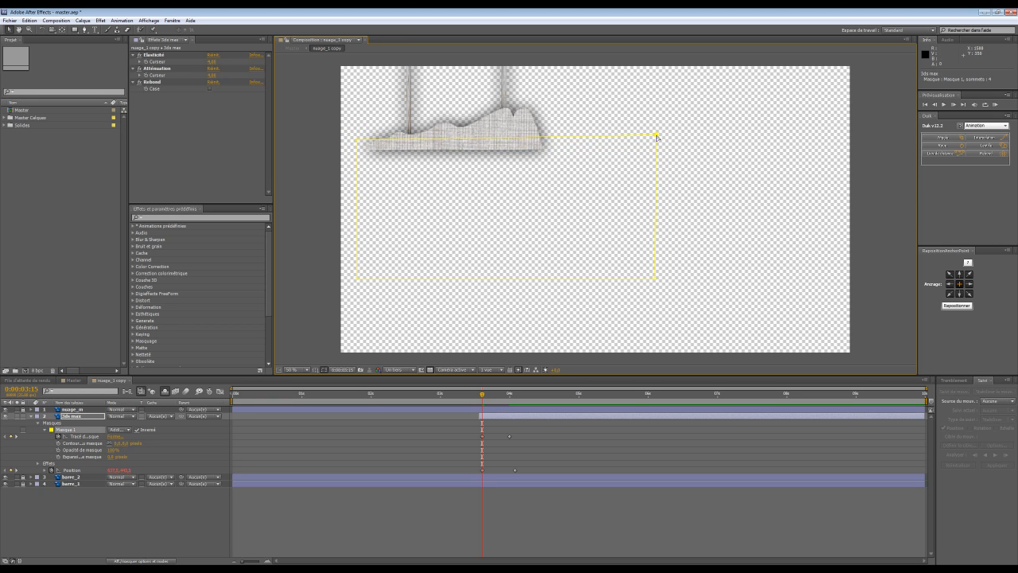
pyautogui.click(994, 104)
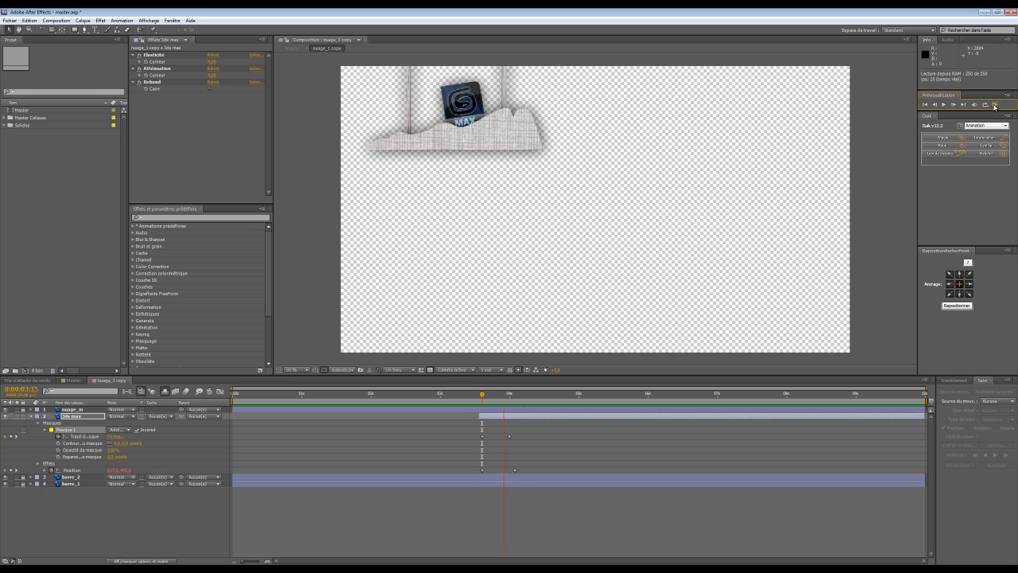
pyautogui.press('space')
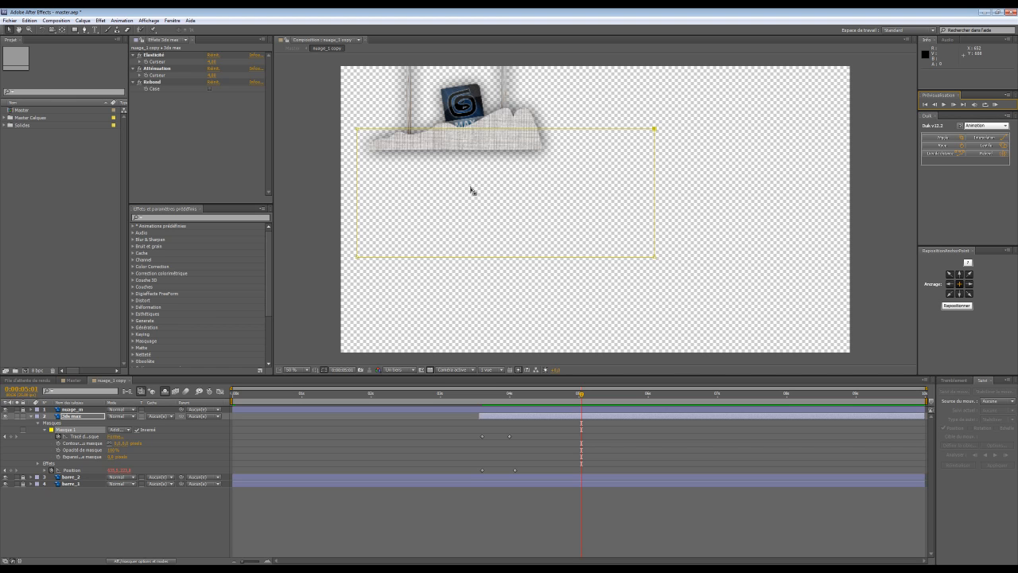
# - Preview the 3ds max logo's entrance in the Master composition
pyautogui.click(73, 380)
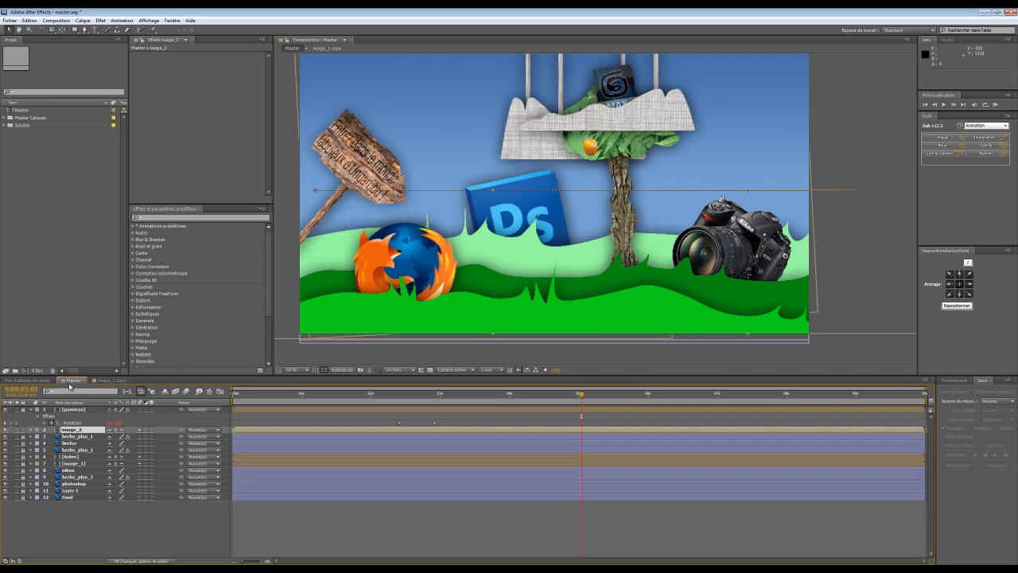
pyautogui.click(994, 104)
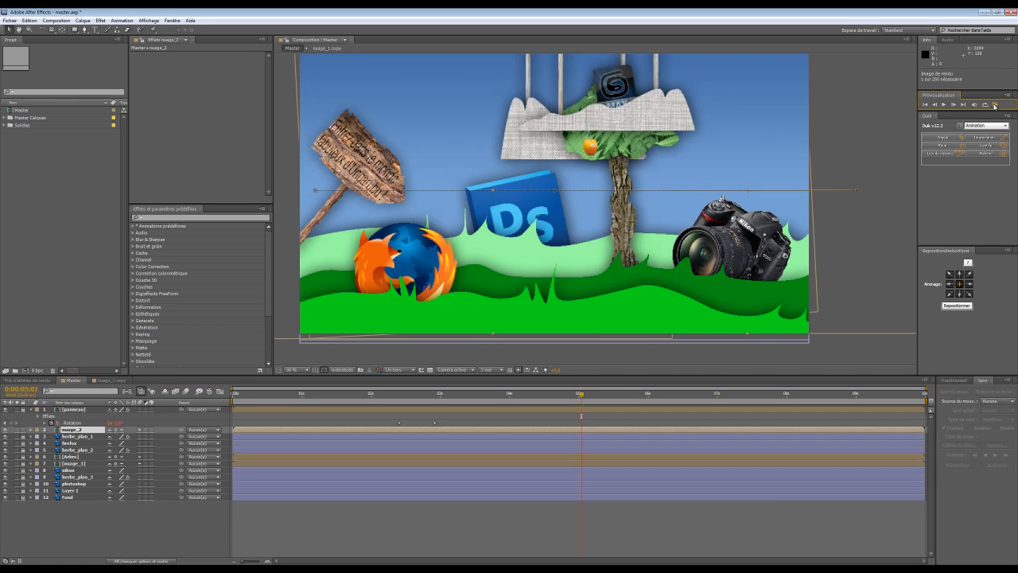
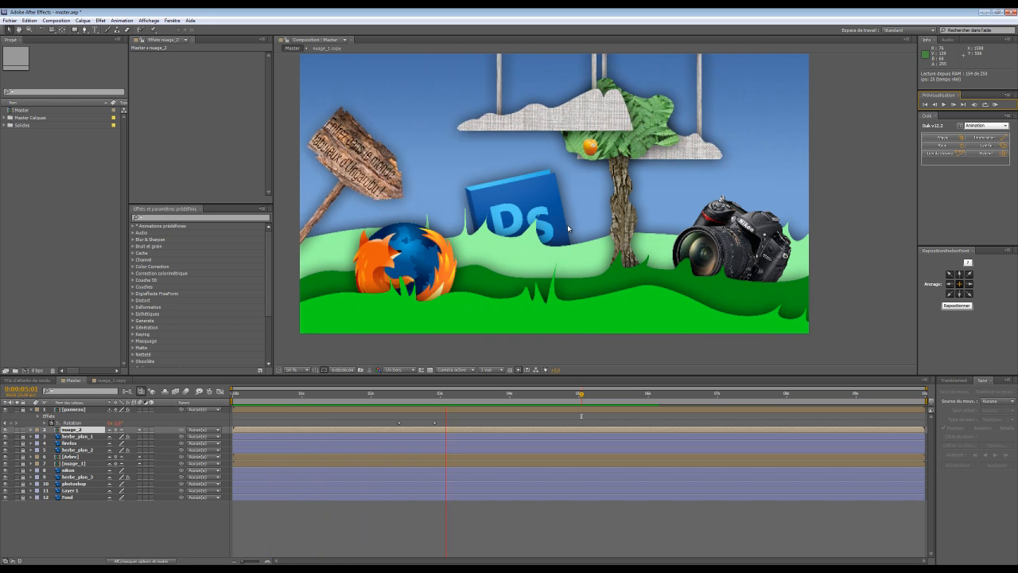
pyautogui.press('space')
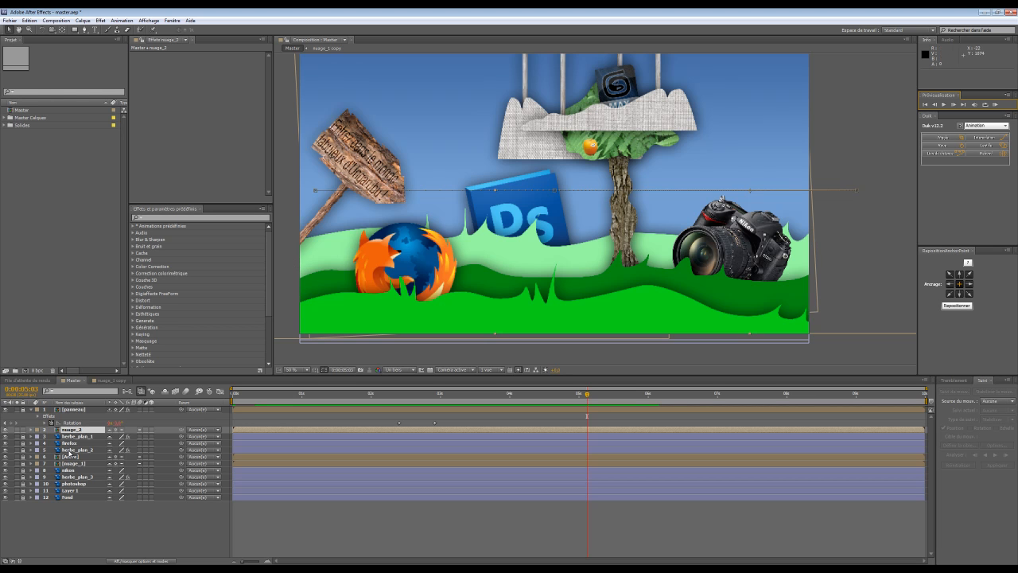
# - Hide every Master timeline layer except Arbre and expand its transform properties
pyautogui.click(24, 429)
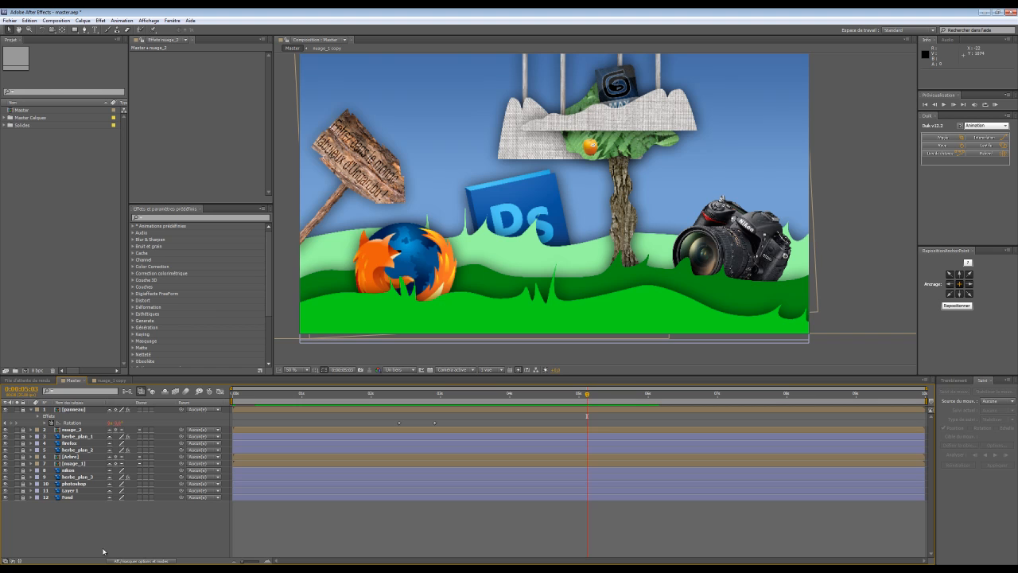
pyautogui.click(31, 410)
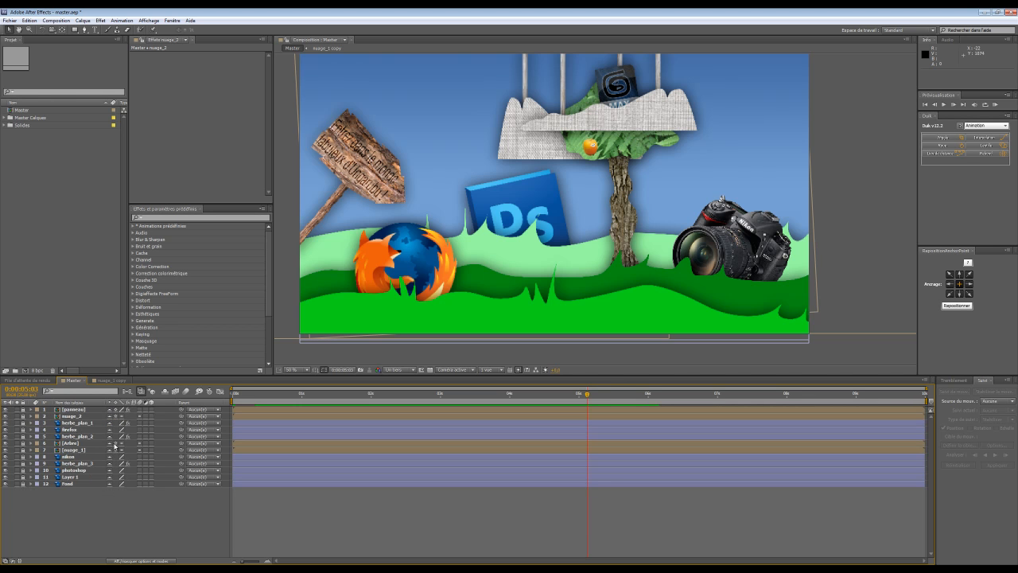
pyautogui.click(165, 391)
pyautogui.click(31, 410)
pyautogui.click(37, 416)
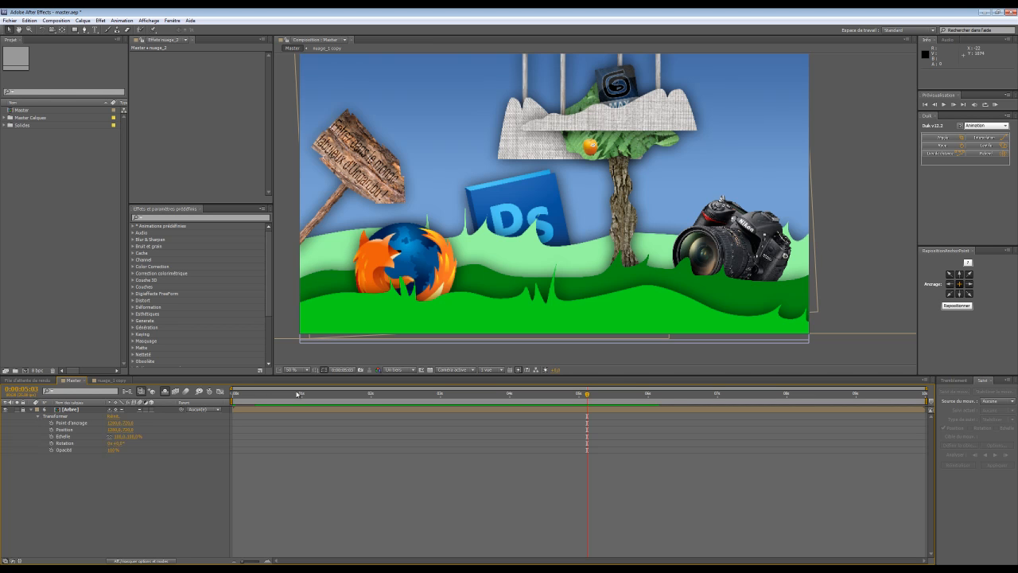
# - Shift the Arbre layer's anchor point to the base of the trunk and reposition the tree at about 1654, 1142
pyautogui.click(69, 409)
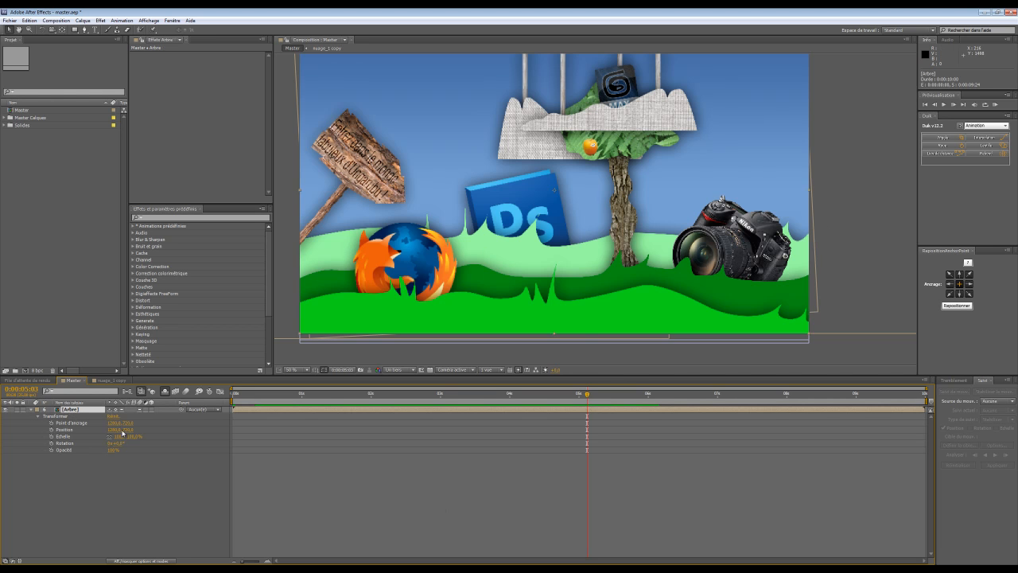
pyautogui.moveTo(115, 423); pyautogui.dragTo(268, 438)
pyautogui.moveTo(128, 420); pyautogui.dragTo(262, 434)
pyautogui.moveTo(582, 186); pyautogui.dragTo(655, 270)
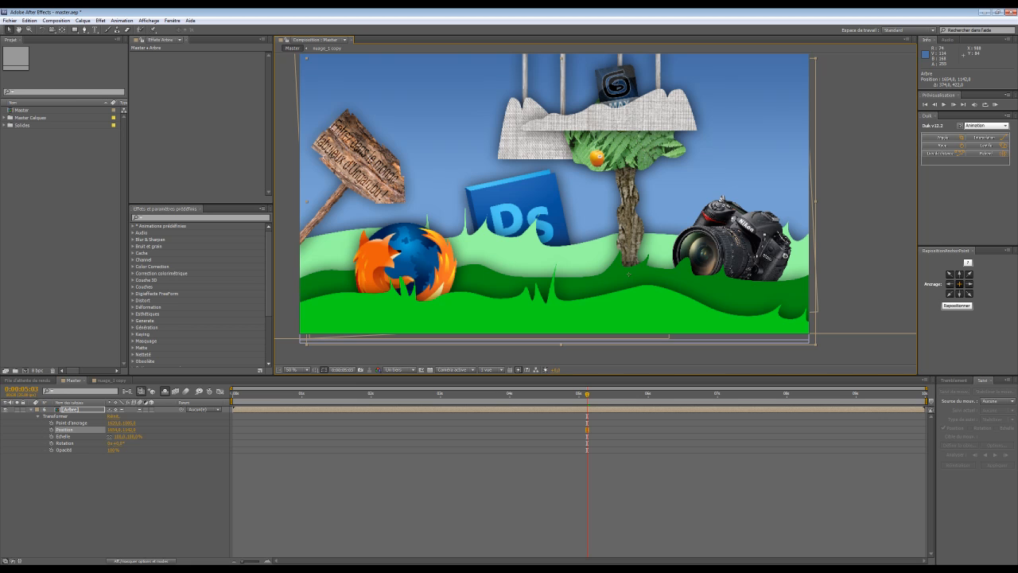
# - Add a rotation keyframe to the Arbre layer at 0:00:03:08 with the tree rotated out of sight below the hills
pyautogui.click(466, 395)
pyautogui.moveTo(461, 396)
pyautogui.mouseDown()
pyautogui.moveTo(374, 396)
pyautogui.moveTo(461, 396)
pyautogui.moveTo(461, 407)
pyautogui.mouseUp()
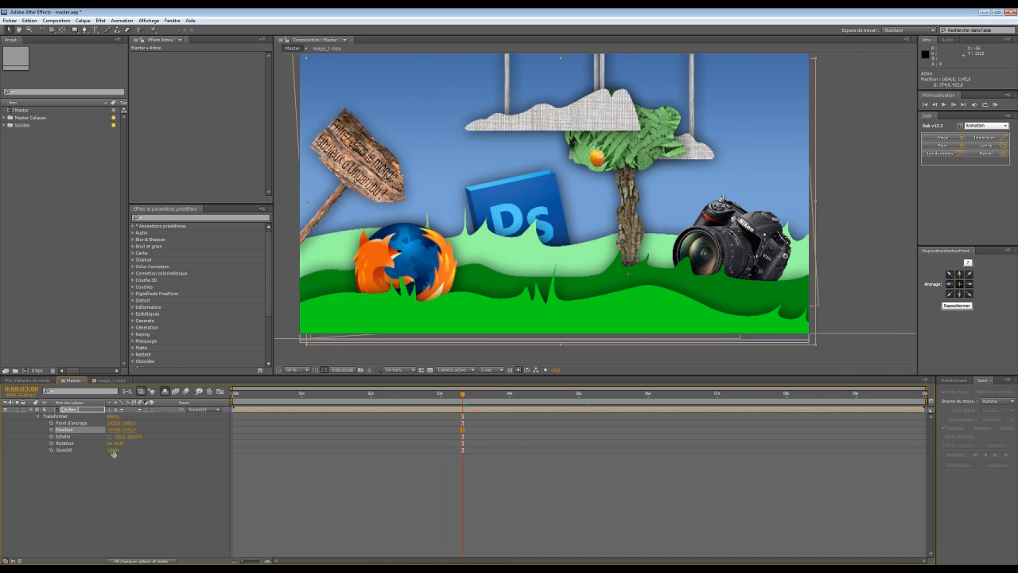
pyautogui.click(51, 443)
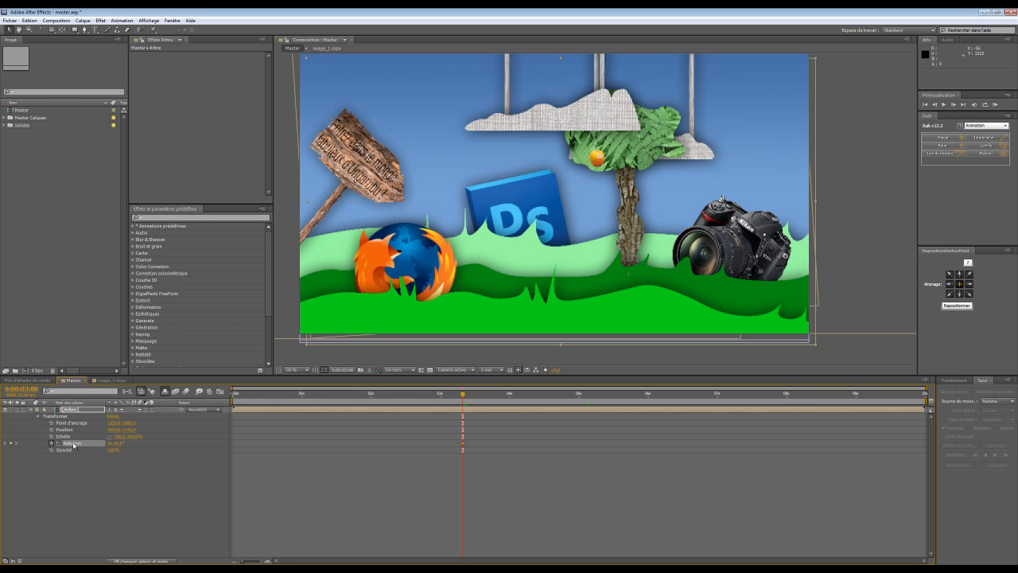
pyautogui.moveTo(120, 447); pyautogui.dragTo(59, 450)
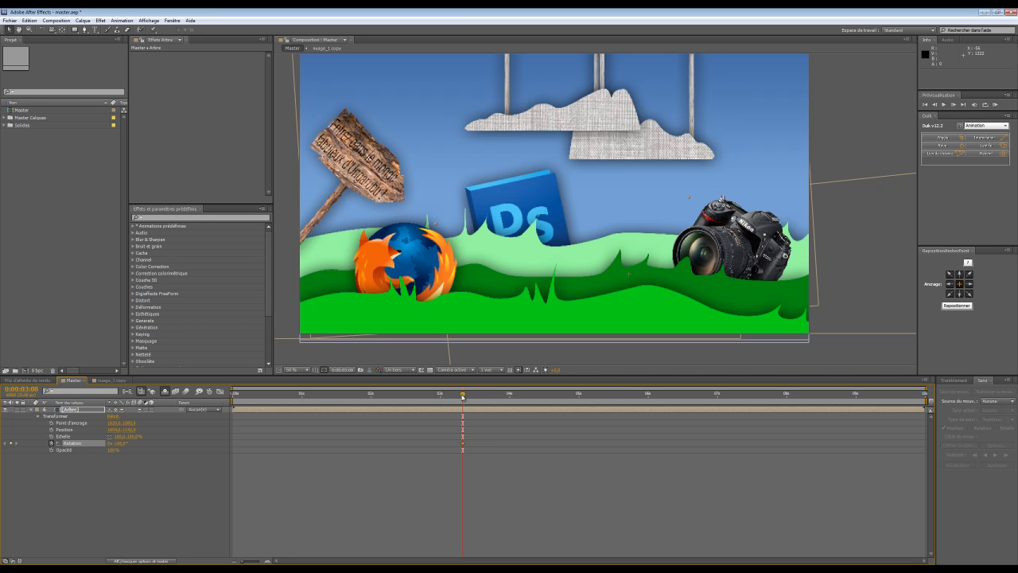
# - Rotate the tree back up to a slight leftward lean at 0:00:03:20 and move it slightly lower into the ground
pyautogui.moveTo(471, 397); pyautogui.dragTo(495, 398)
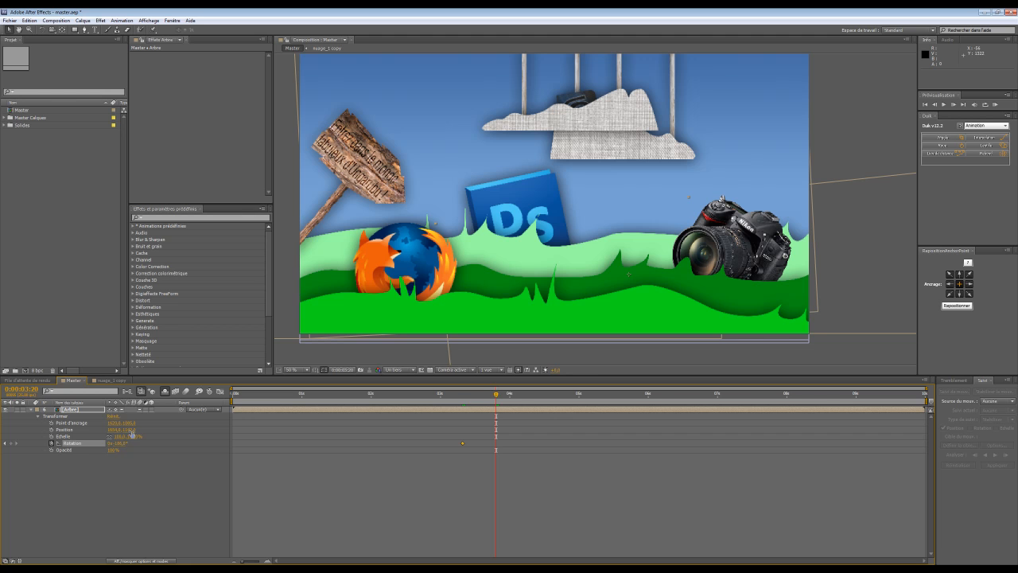
pyautogui.moveTo(123, 447); pyautogui.dragTo(46, 439)
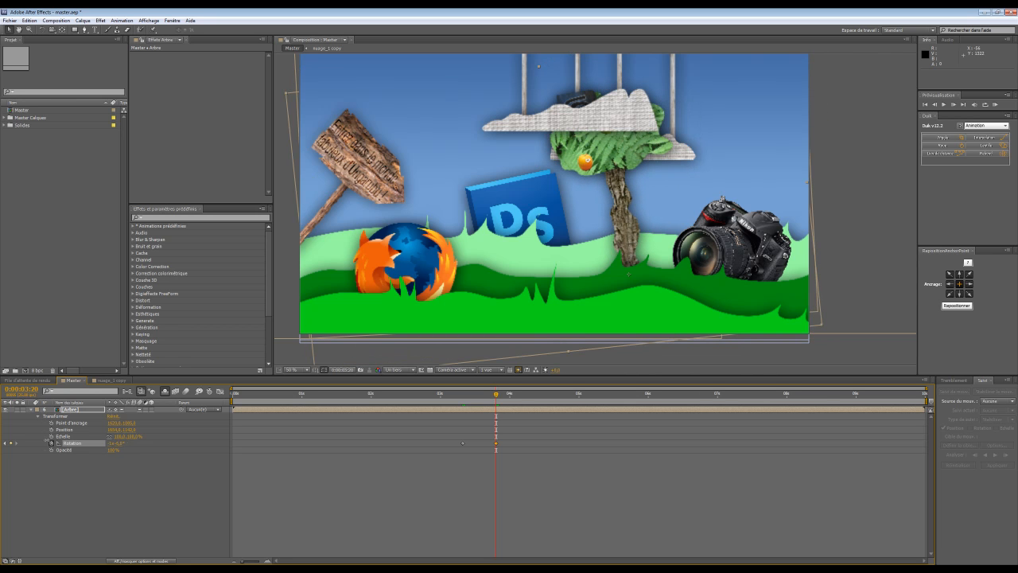
pyautogui.moveTo(610, 202); pyautogui.dragTo(611, 211)
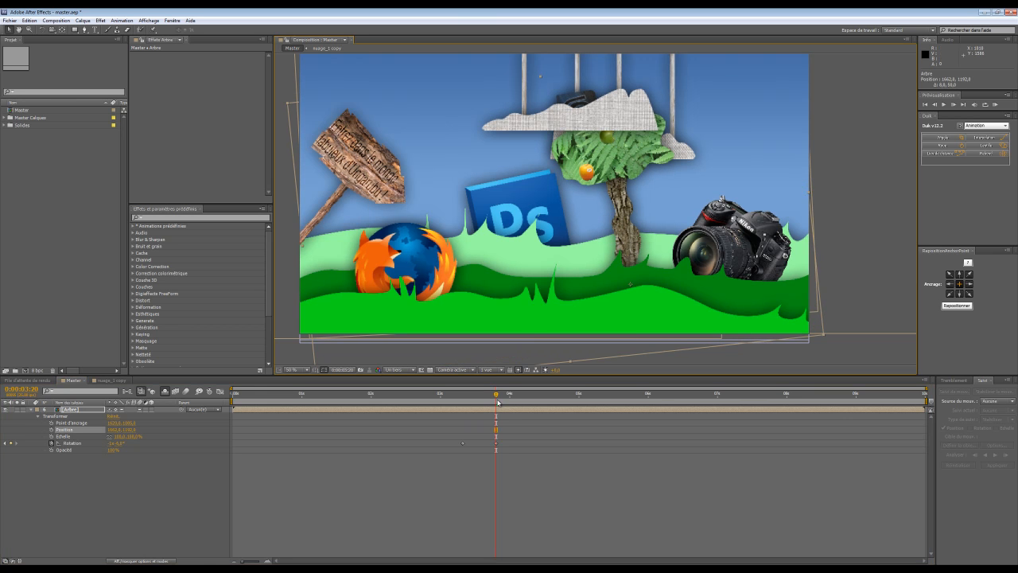
# - Trim the start of the Arbre layer to 0:00:03:07 and preview the animation
pyautogui.moveTo(479, 403); pyautogui.dragTo(443, 407)
pyautogui.press('space')
pyautogui.moveTo(233, 409); pyautogui.dragTo(451, 409)
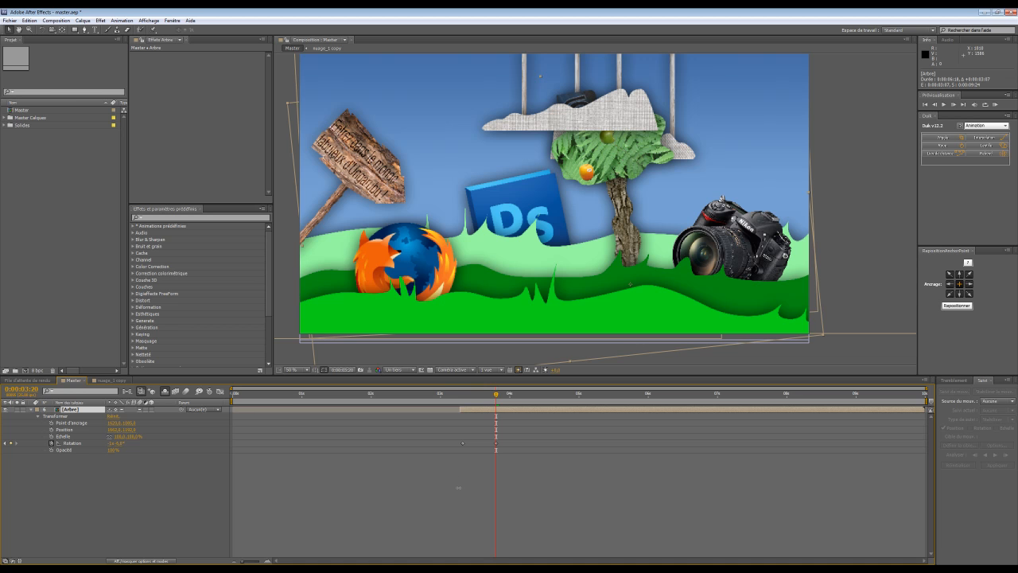
pyautogui.click(996, 104)
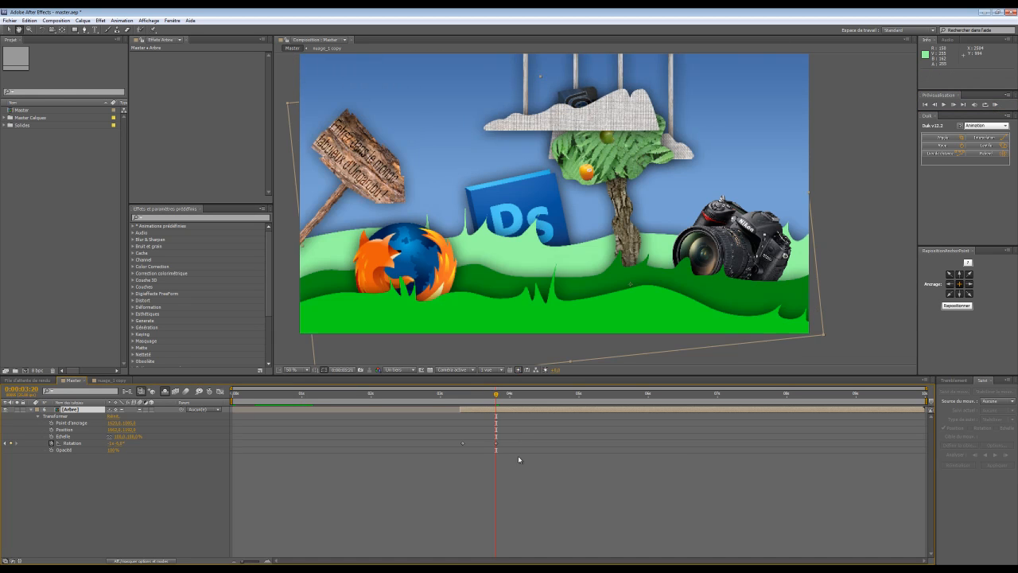
# - Apply Duik's bounce (Rebond) to the Arbre layer's two rotation keyframes
pyautogui.moveTo(536, 455); pyautogui.dragTo(452, 436)
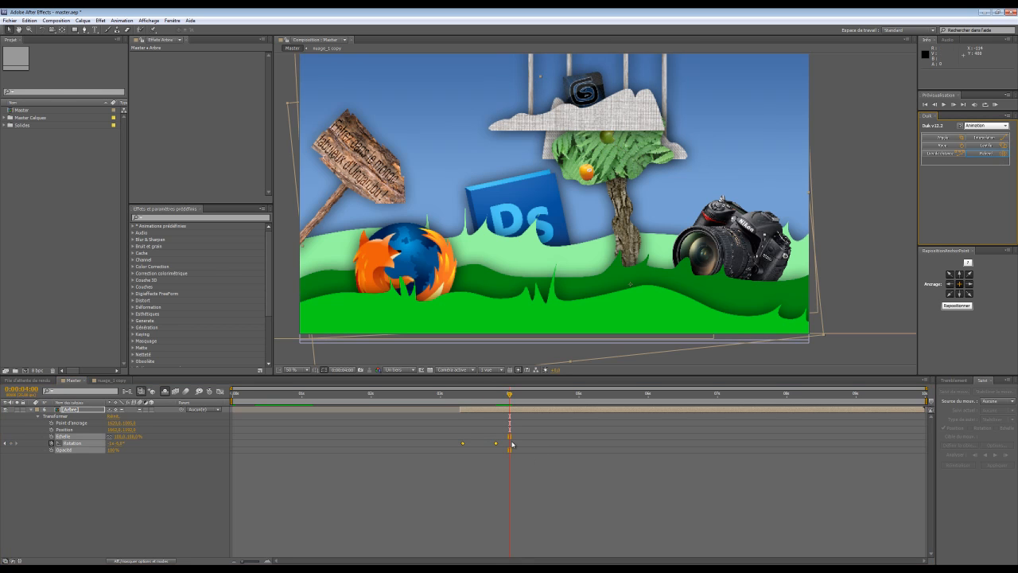
pyautogui.click(159, 472)
pyautogui.click(71, 443)
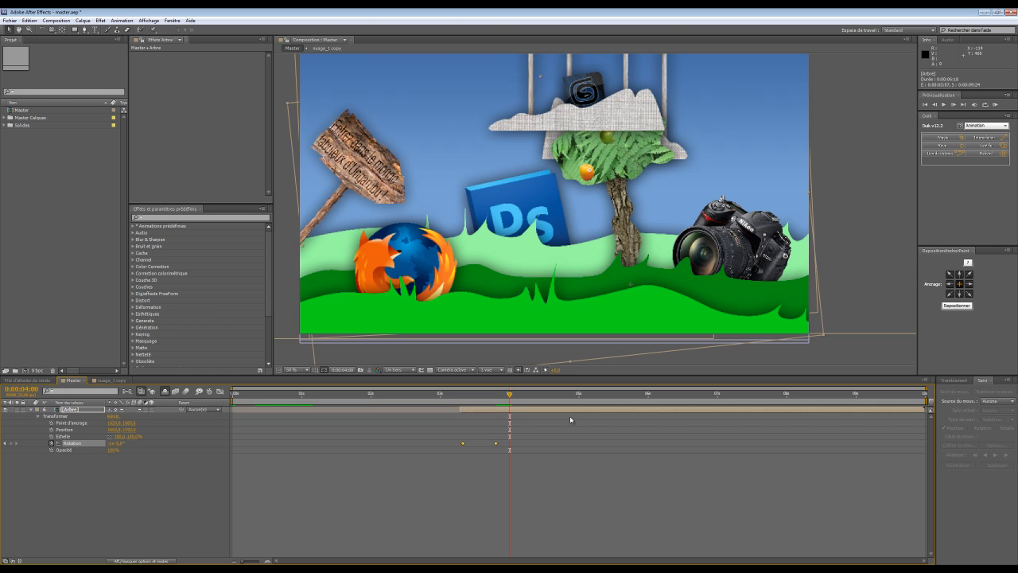
pyautogui.click(986, 153)
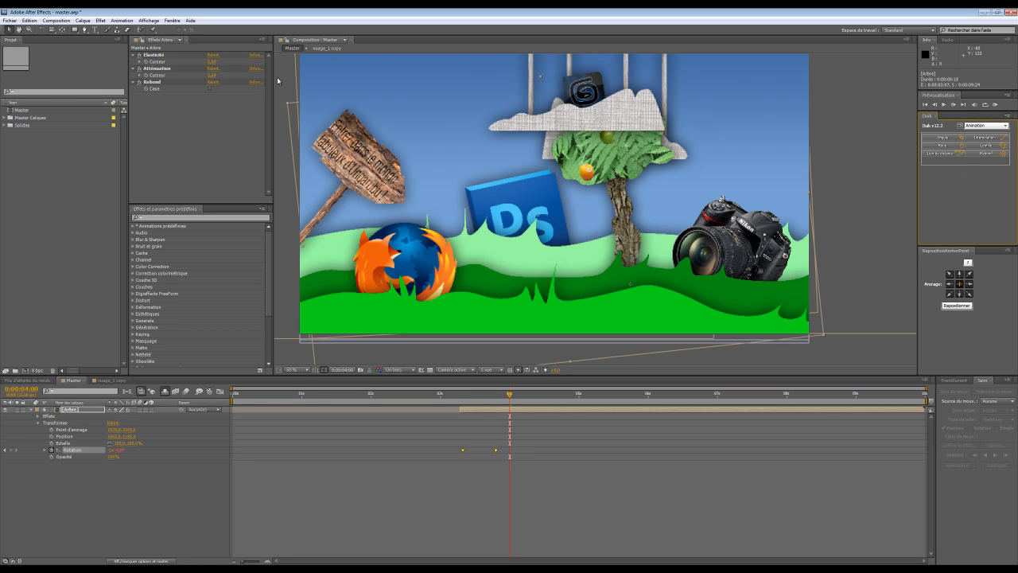
# - Set the Arbre layer's Elasticité and Atténuation controls to 2 each
pyautogui.click(213, 63)
pyautogui.write('2')
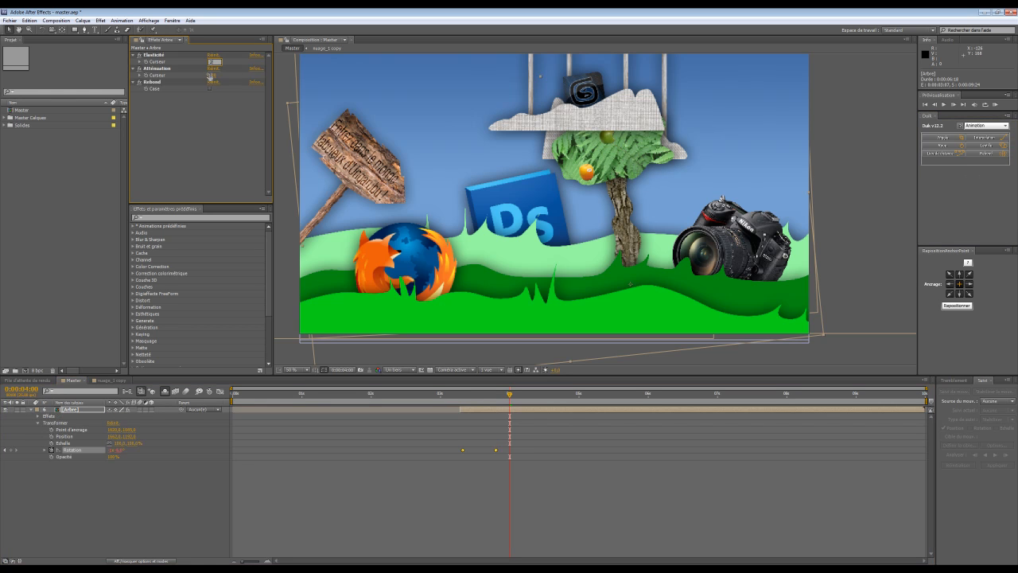
pyautogui.click(211, 75)
pyautogui.write('2')
pyautogui.click(218, 119)
# - Shift the Arbre layer 17 frames earlier to start at 0:00:02:15, previewing the tree's bounce before and after
pyautogui.click(995, 105)
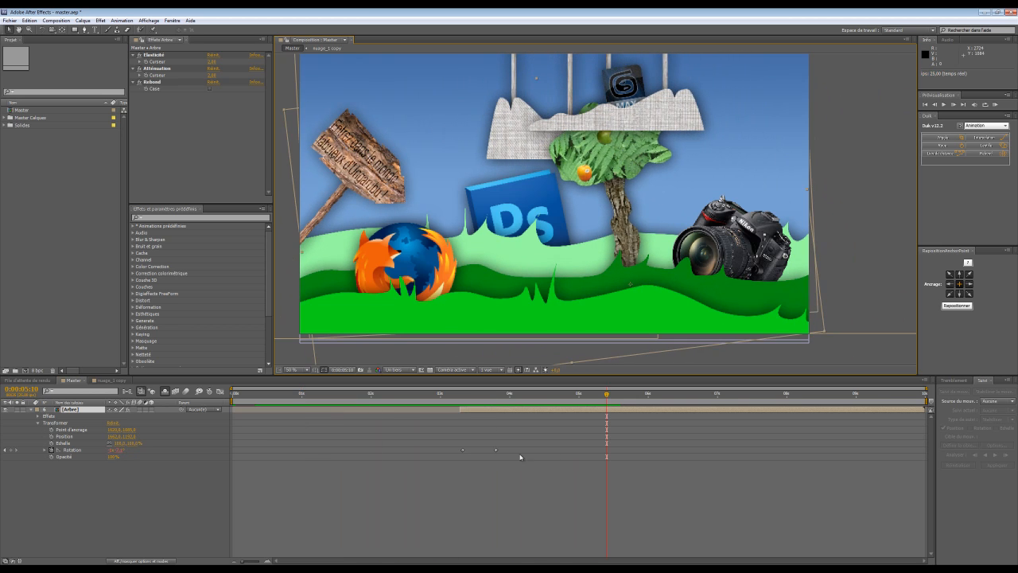
pyautogui.moveTo(477, 407); pyautogui.dragTo(430, 409)
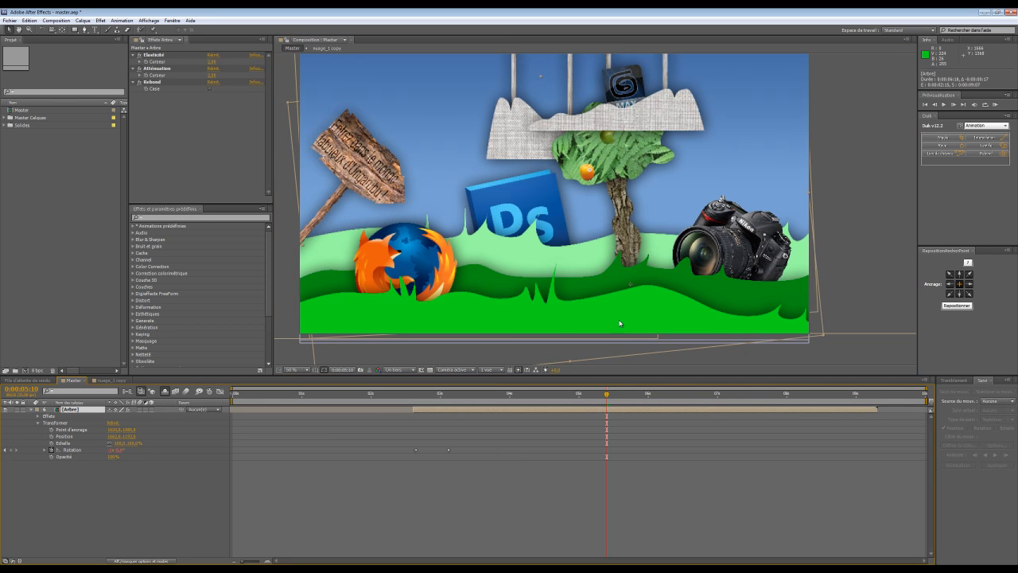
pyautogui.click(994, 105)
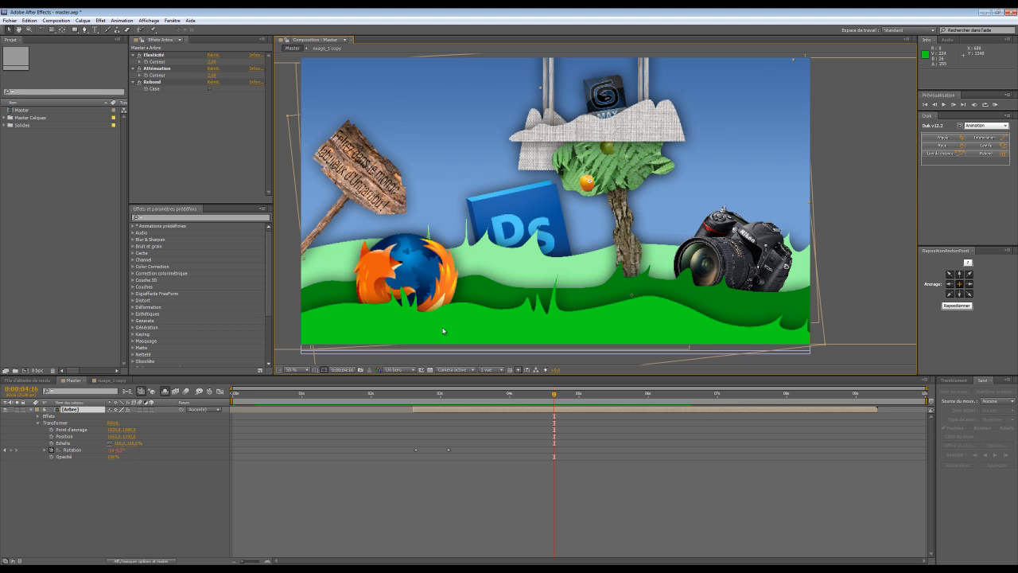
# - Collapse the Arbre layer and leave only the photoshop layer listed in the Master timeline
pyautogui.click(35, 410)
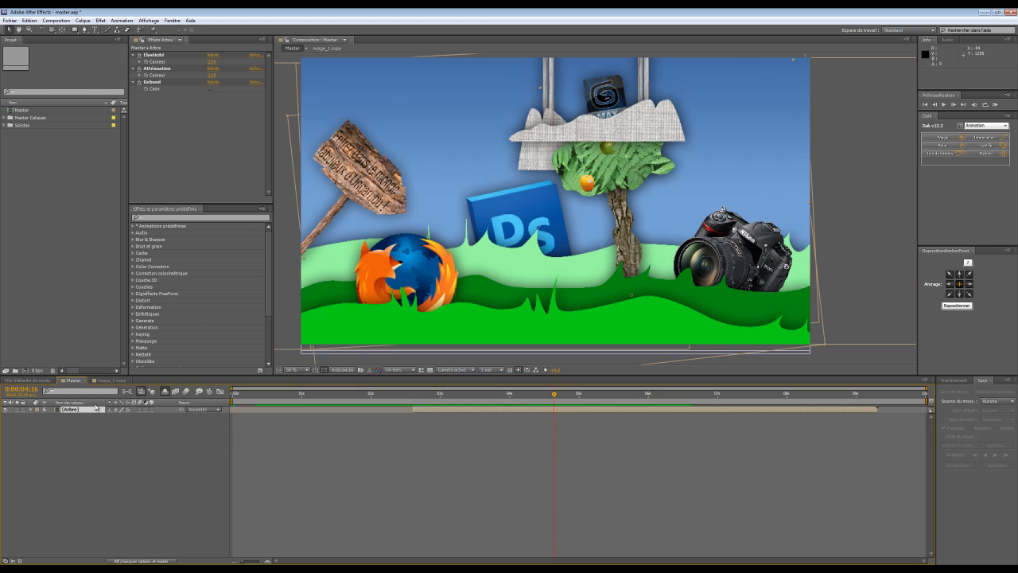
pyautogui.click(164, 390)
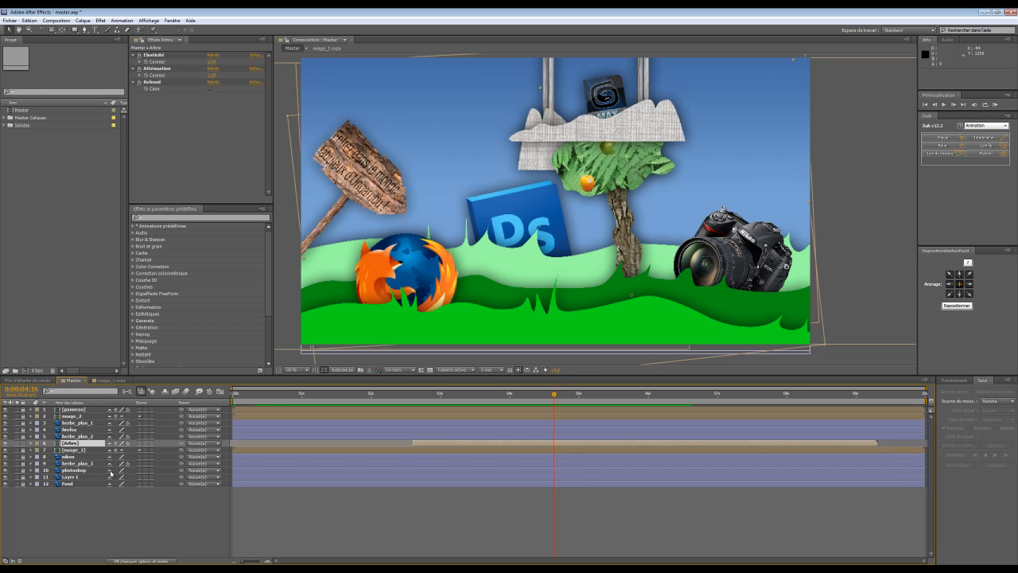
pyautogui.click(22, 444)
pyautogui.click(165, 391)
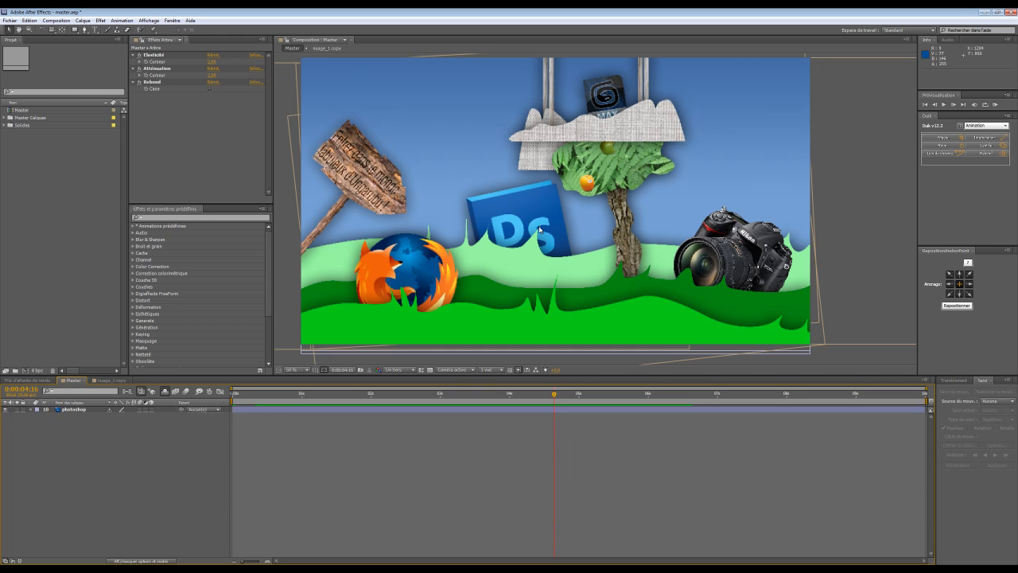
# - Keyframe the photoshop layer's position hidden below the hills at 0:00:04:23 and raised to about 1121, 878 at 0:00:05:10
pyautogui.moveTo(535, 232); pyautogui.dragTo(540, 314)
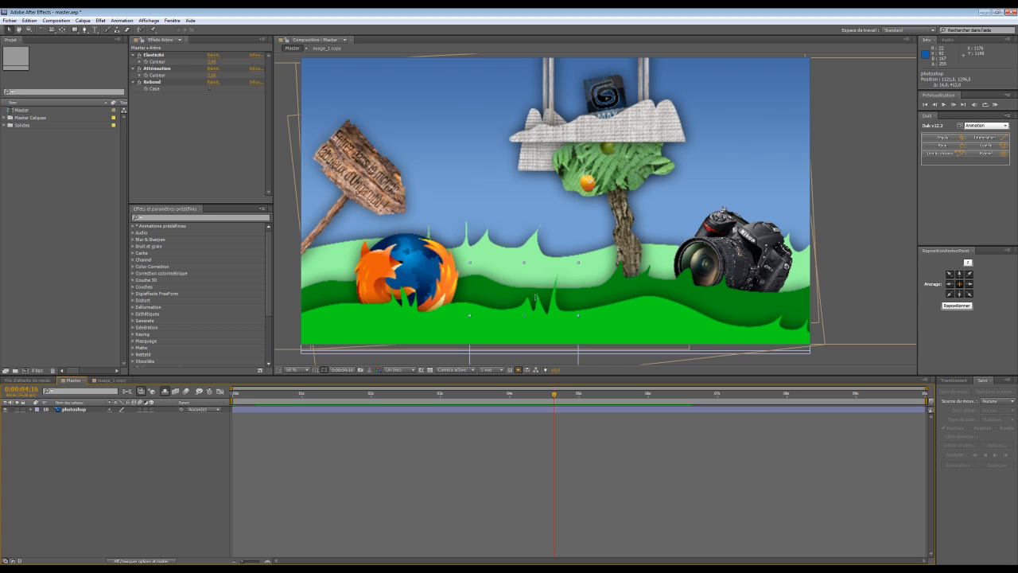
pyautogui.moveTo(556, 395); pyautogui.dragTo(574, 395)
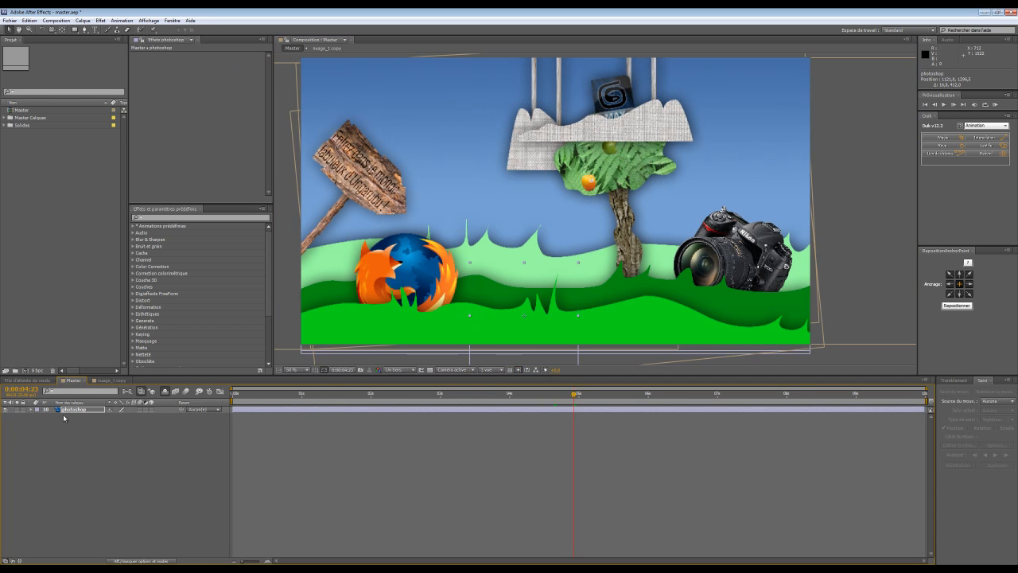
pyautogui.hotkey('alt', 'shift', 'p')
pyautogui.moveTo(585, 395); pyautogui.dragTo(606, 395)
pyautogui.moveTo(532, 289); pyautogui.dragTo(531, 206)
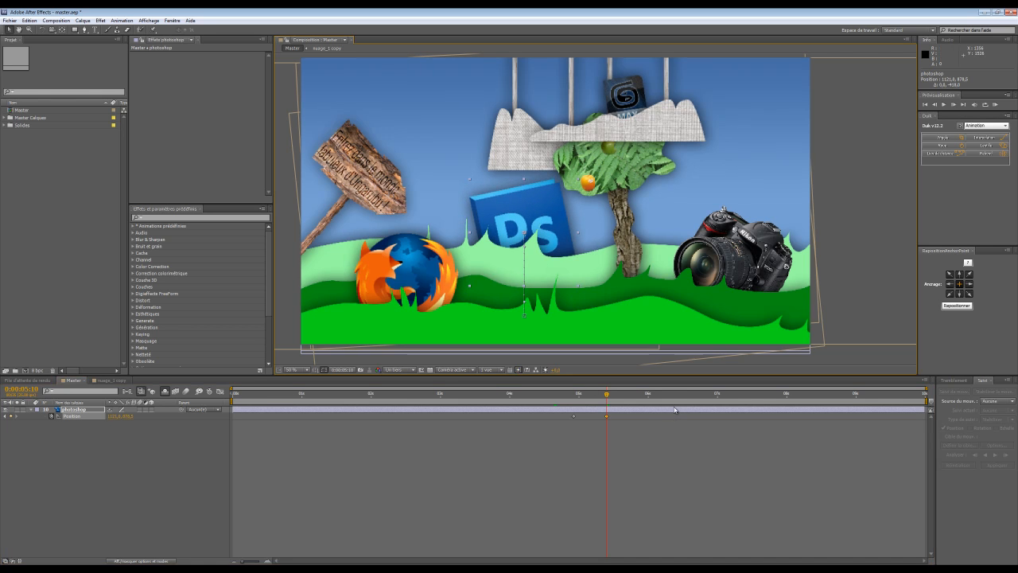
pyautogui.moveTo(676, 408); pyautogui.dragTo(545, 443)
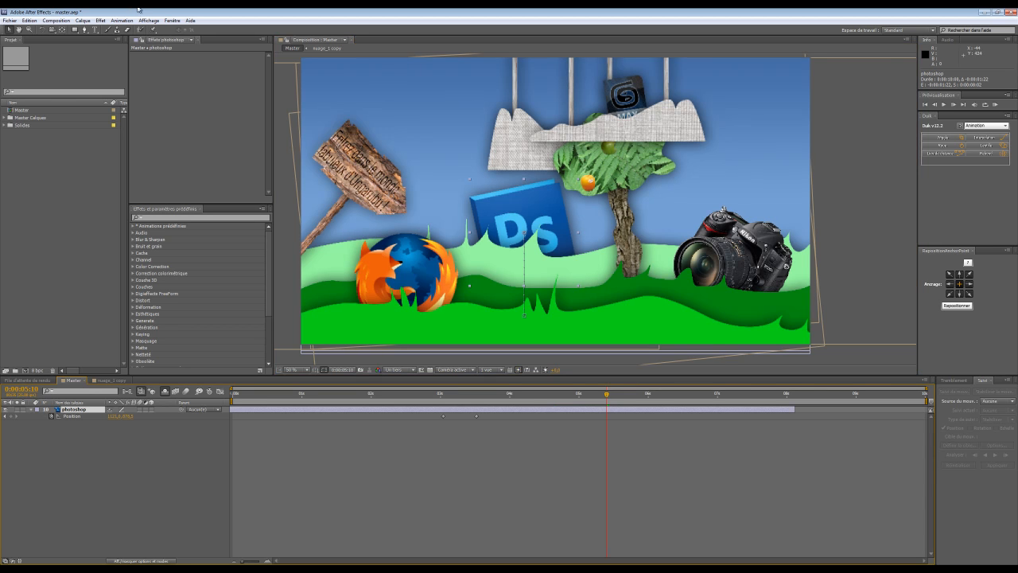
pyautogui.click(30, 19)
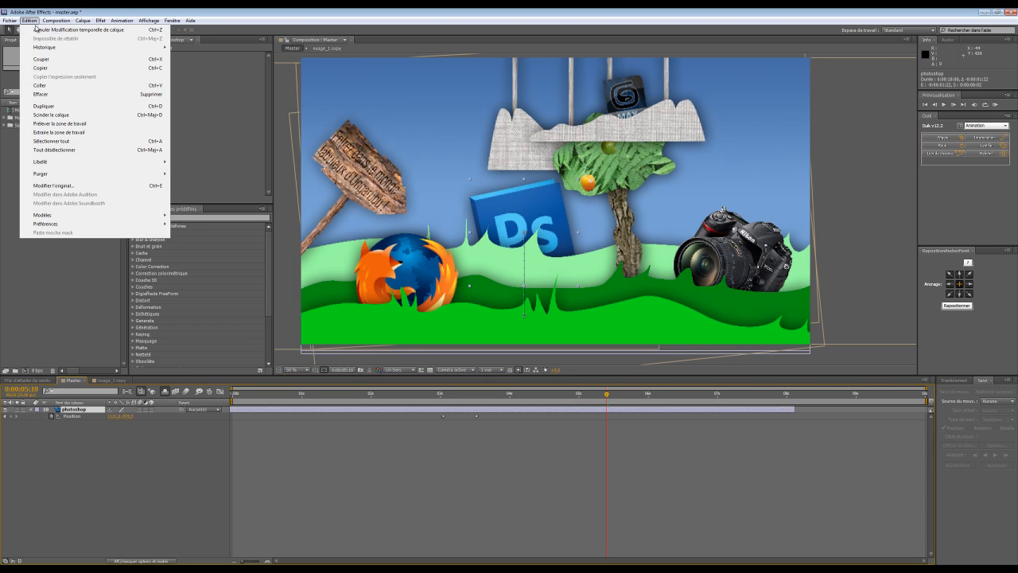
pyautogui.click(36, 30)
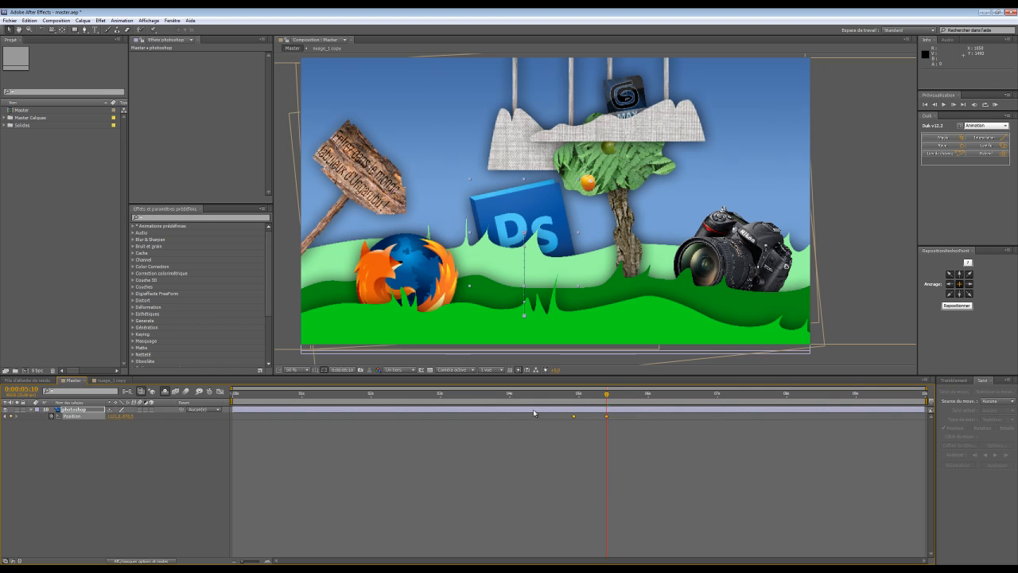
# - Apply Duik's bounce (Rebond) to the photoshop layer's position keyframes with Elasticité 6 and Atténuation 6
pyautogui.click(986, 153)
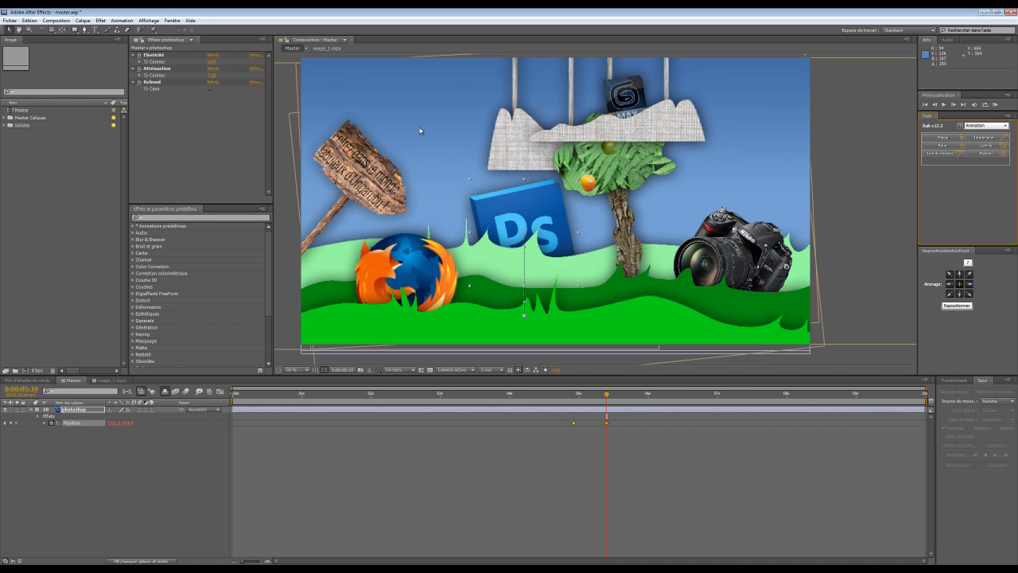
pyautogui.click(210, 61)
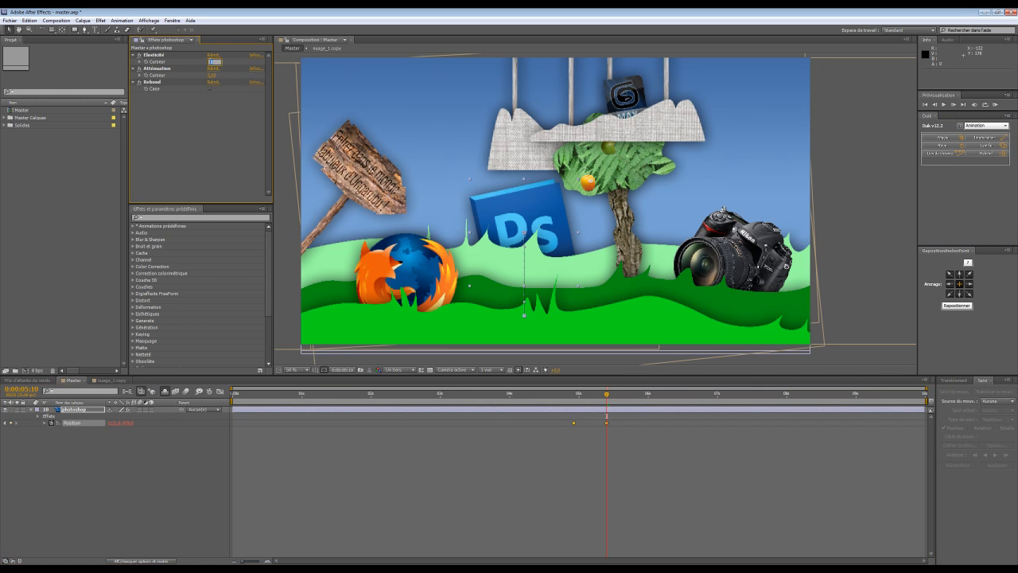
pyautogui.write('6')
pyautogui.click(215, 76)
pyautogui.write('6')
pyautogui.click(227, 139)
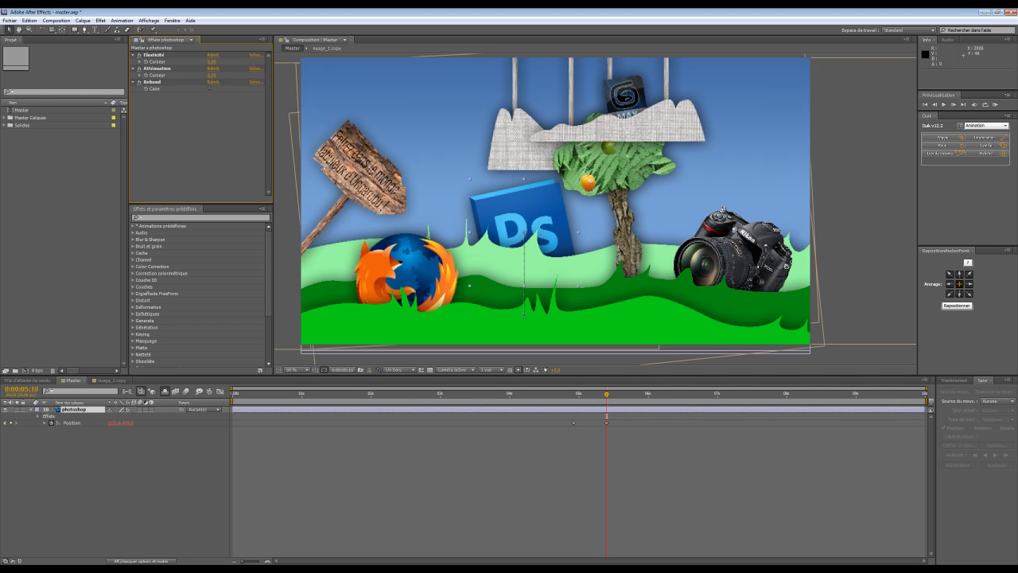
# - Start the work area at 0:00:04:15 and preview the Photoshop logo's entrance
pyautogui.moveTo(228, 402); pyautogui.dragTo(550, 399)
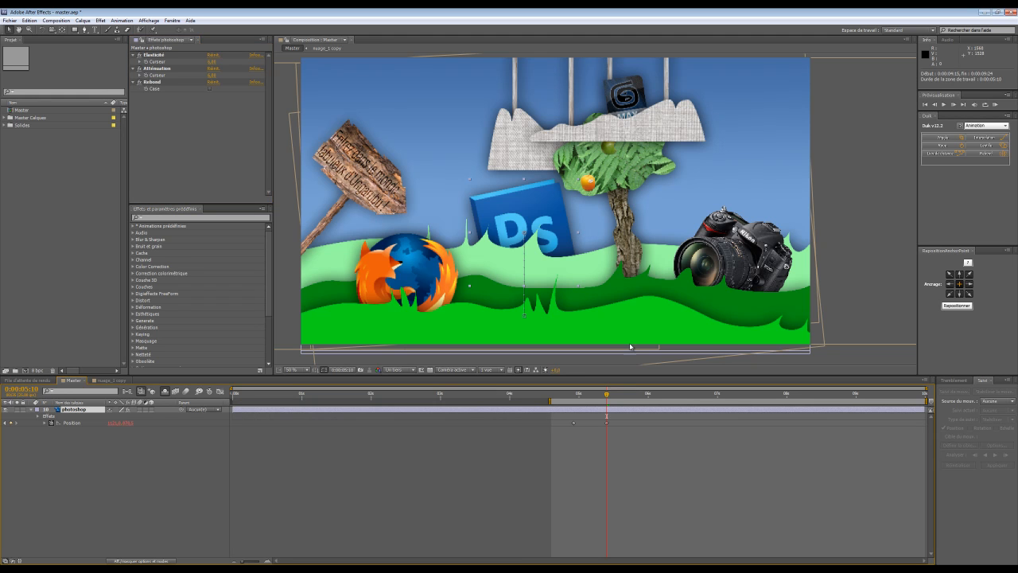
pyautogui.click(995, 104)
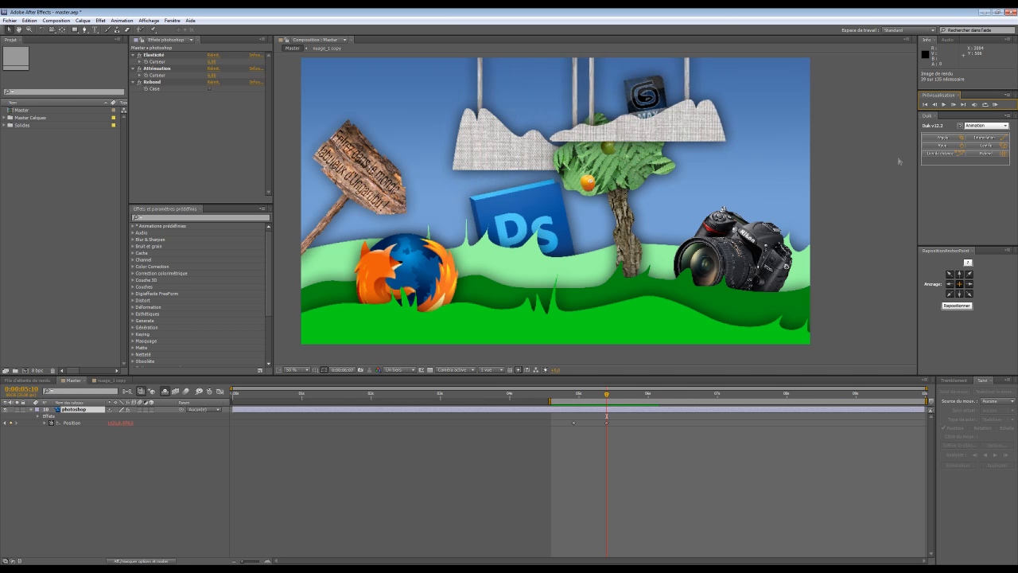
pyautogui.press('space')
pyautogui.press('space')
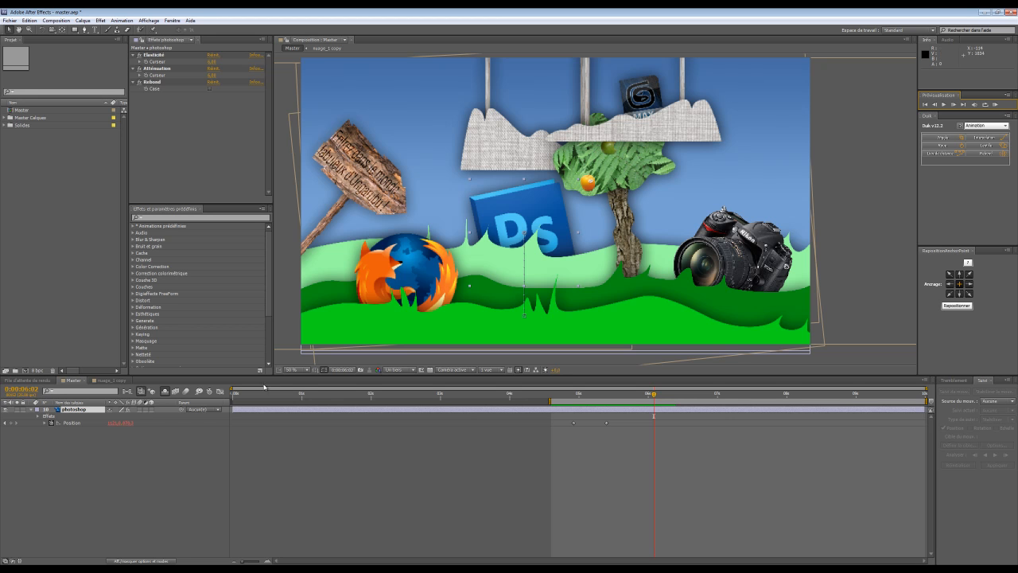
# - Hide the photoshop layer from the Master timeline and leave only the firefox layer listed
pyautogui.click(165, 391)
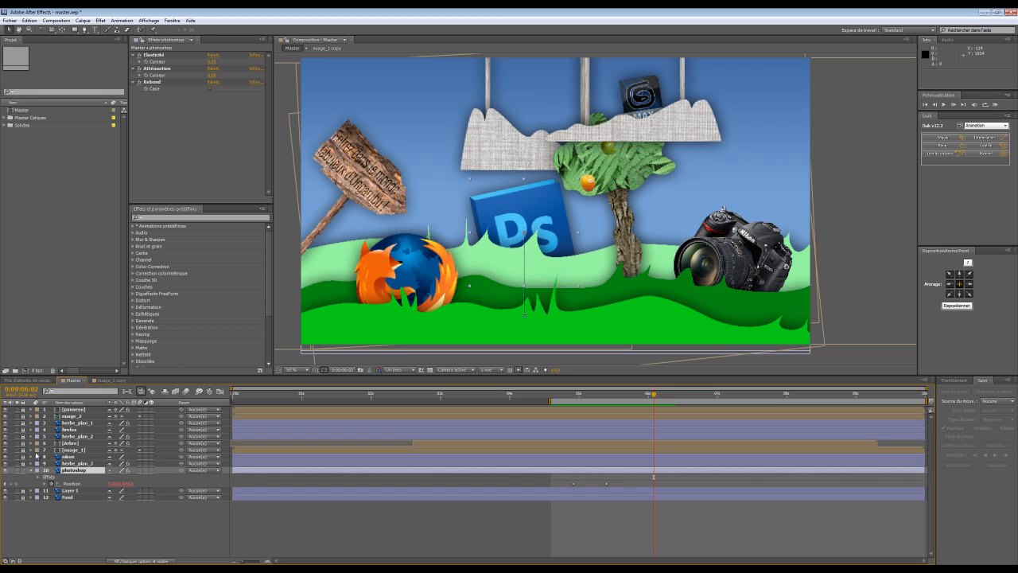
pyautogui.click(22, 470)
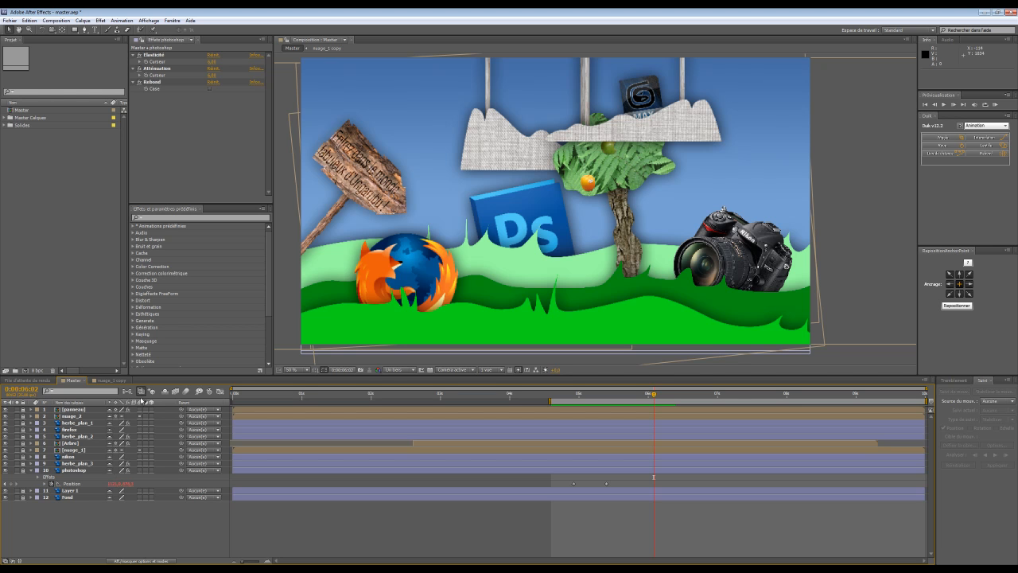
pyautogui.click(164, 392)
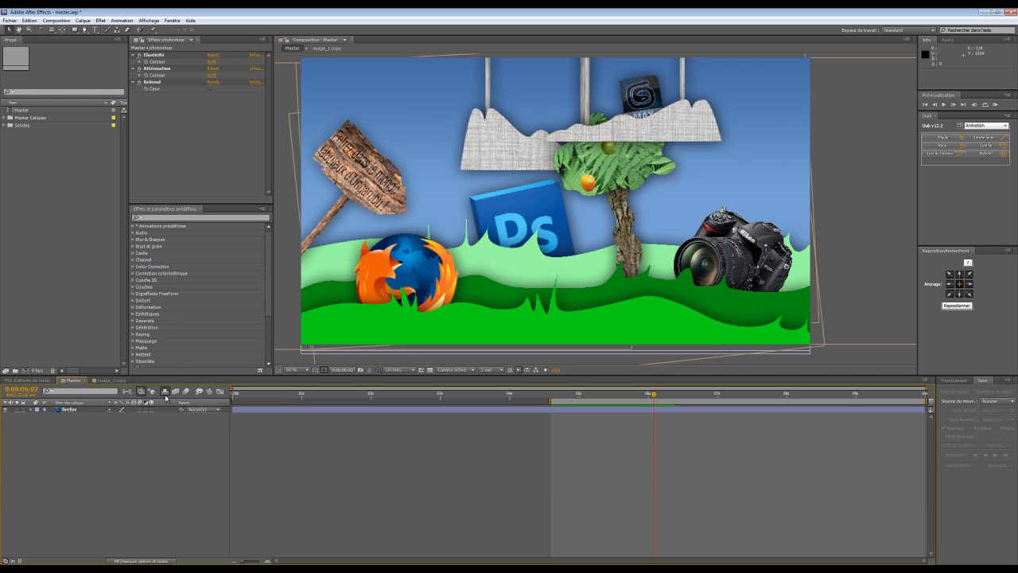
pyautogui.click(32, 409)
pyautogui.press('Delete')
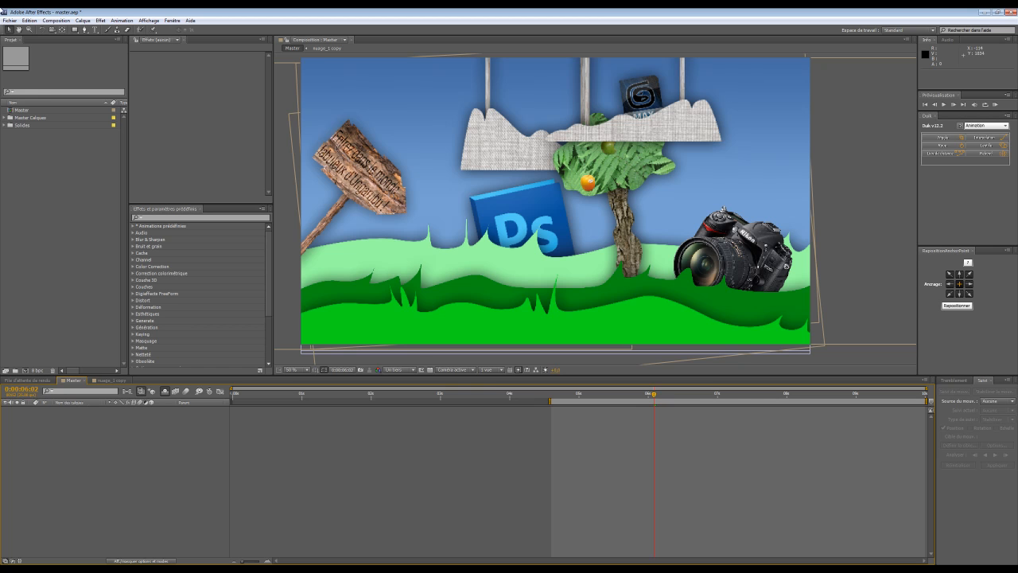
pyautogui.click(30, 20)
pyautogui.click(36, 29)
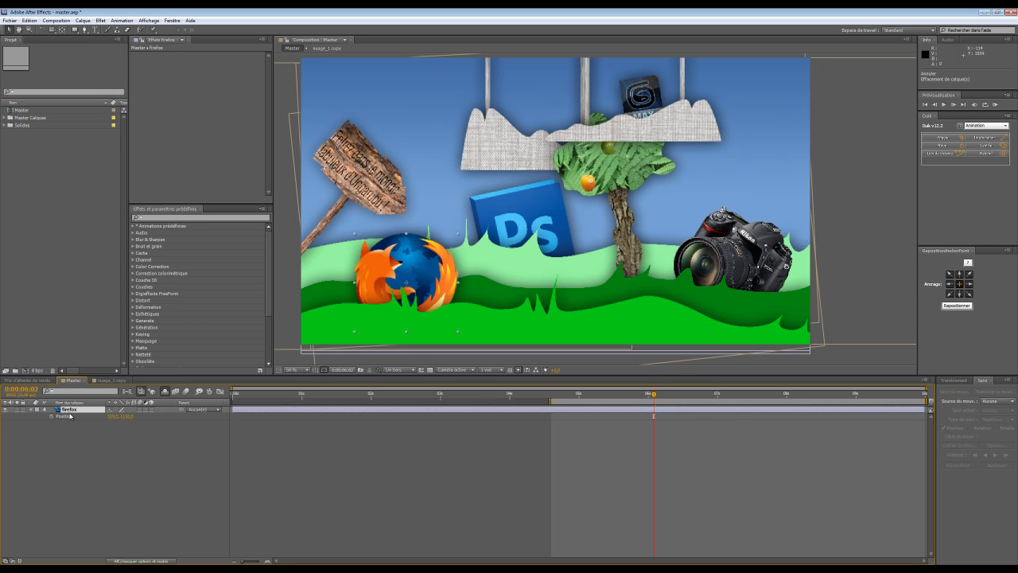
# - Move the Firefox logo straight down out of sight behind the hills and add a position keyframe at 0:00:06:01
pyautogui.click(51, 415)
pyautogui.moveTo(403, 292); pyautogui.dragTo(402, 372)
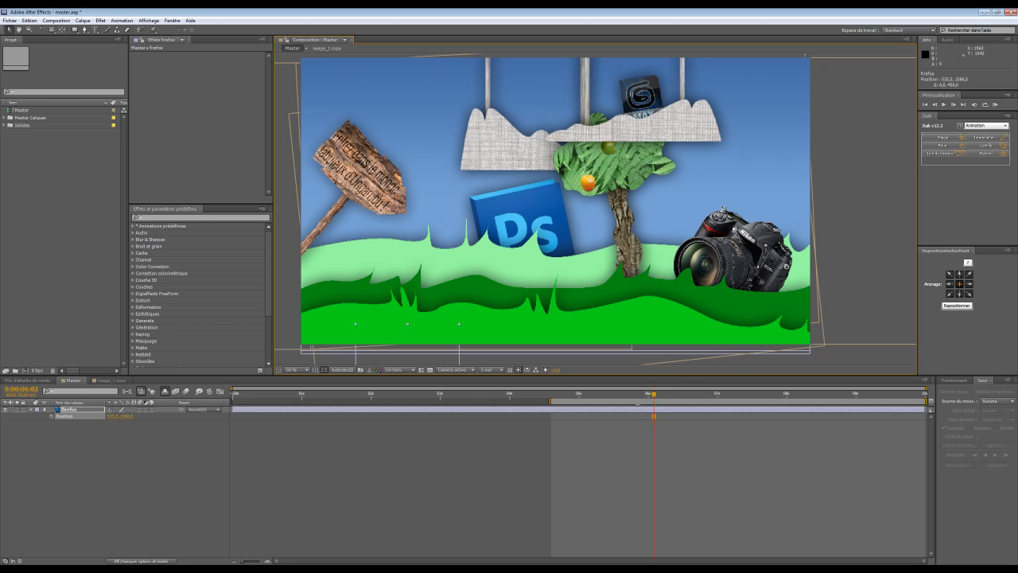
pyautogui.moveTo(652, 396)
pyautogui.mouseDown()
pyautogui.moveTo(659, 399)
pyautogui.moveTo(651, 397)
pyautogui.mouseUp()
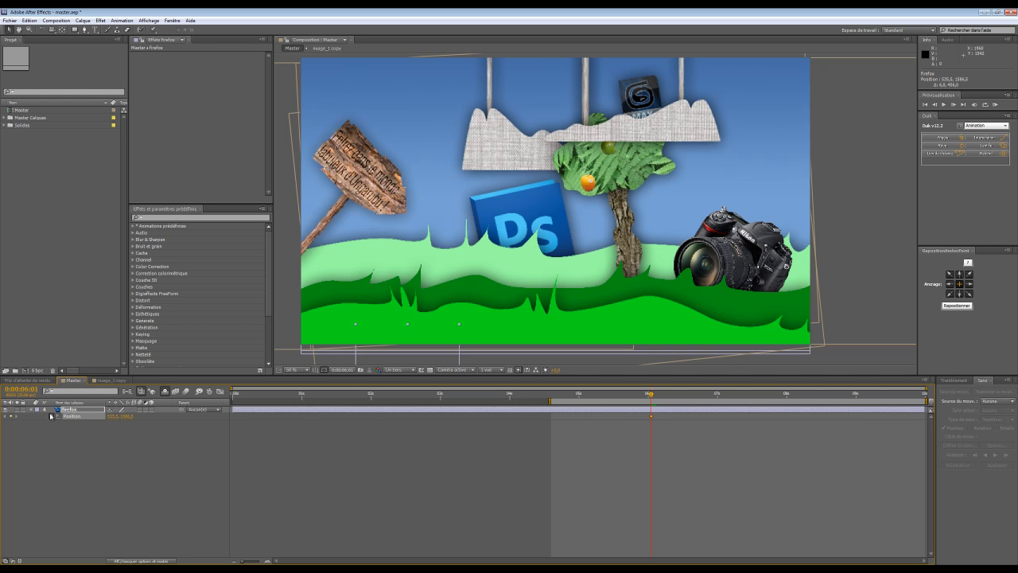
# - Trim the firefox layer's start to 0:00:06:01 and raise the logo to about 535, 1148 at 0:00:06:14
pyautogui.moveTo(234, 409); pyautogui.dragTo(616, 436)
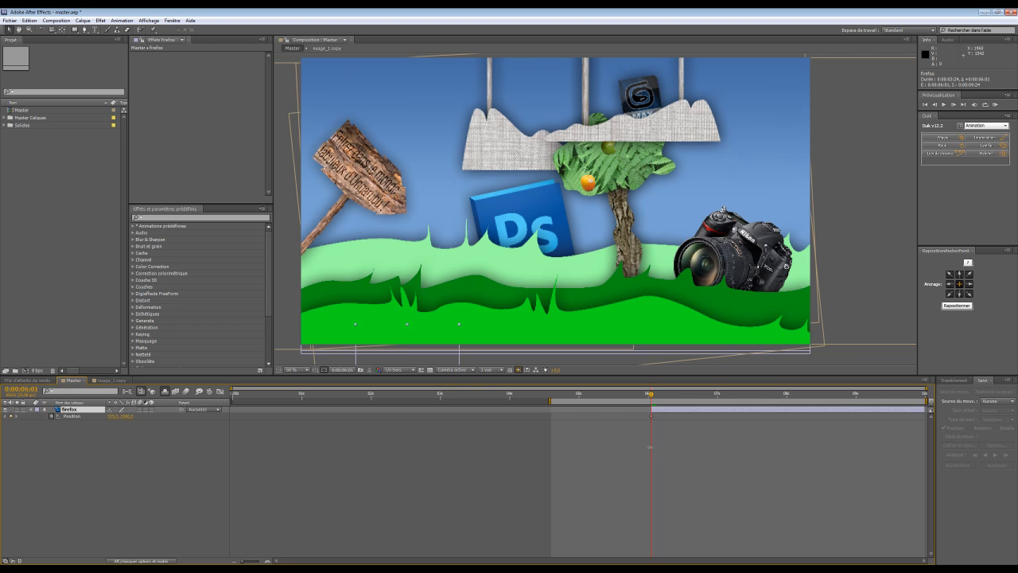
pyautogui.moveTo(655, 399); pyautogui.dragTo(688, 430)
pyautogui.moveTo(429, 341); pyautogui.dragTo(430, 256)
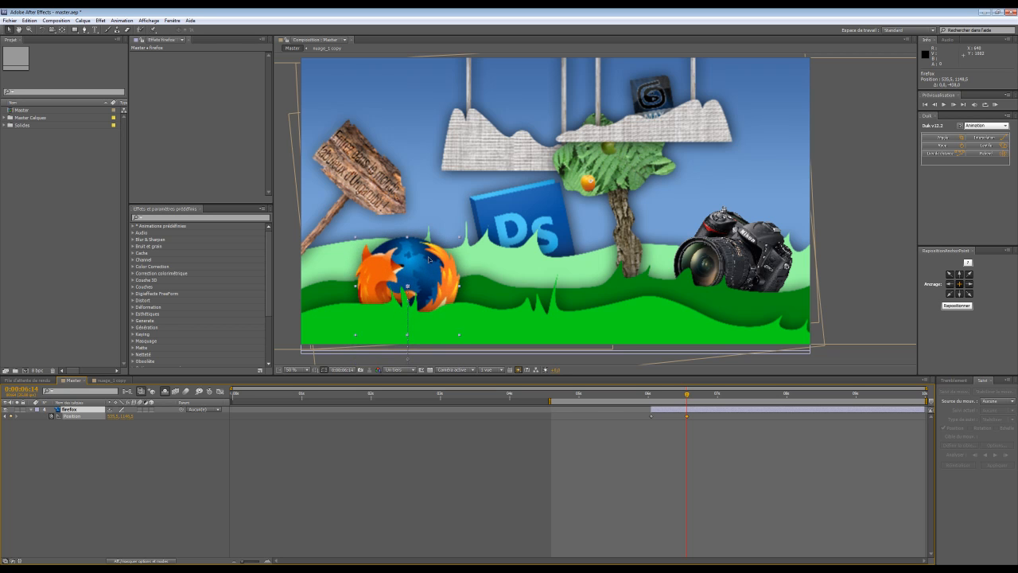
# - Apply Duik's Rebond to the firefox layer's two position keyframes and adjust its elasticity and attenuation values
pyautogui.moveTo(756, 466); pyautogui.dragTo(605, 414)
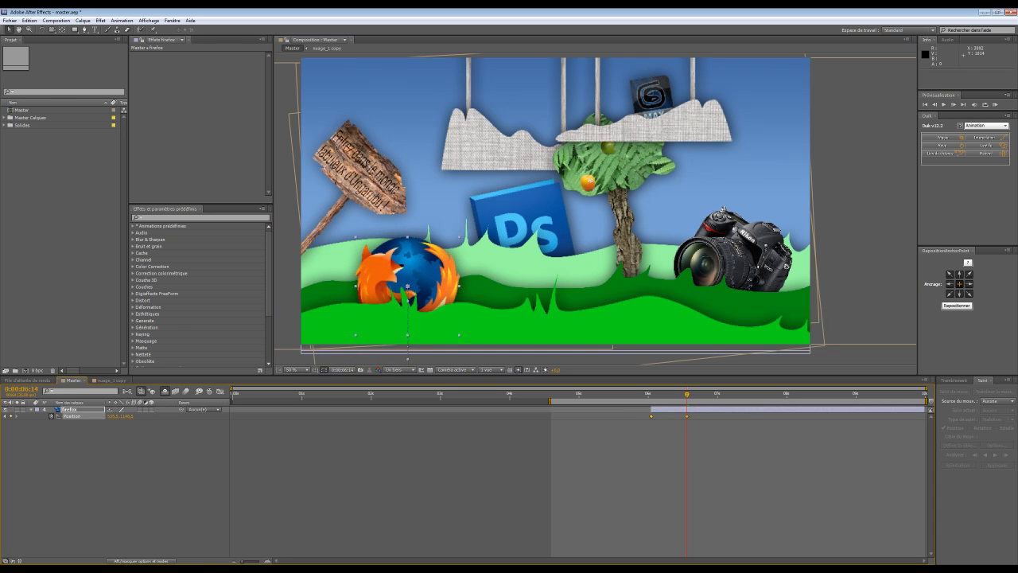
pyautogui.click(989, 152)
pyautogui.click(211, 62)
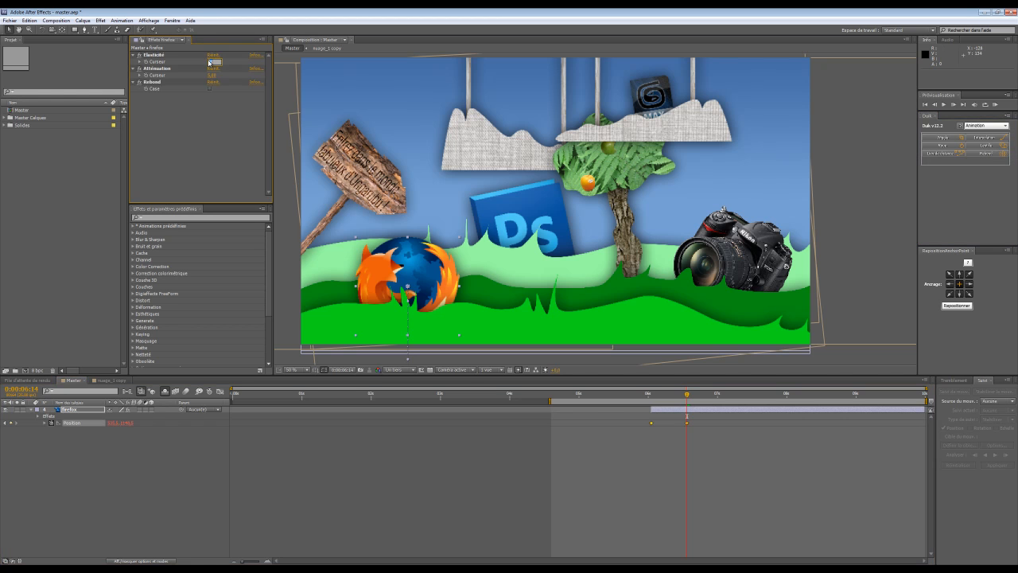
pyautogui.click(211, 76)
pyautogui.click(210, 128)
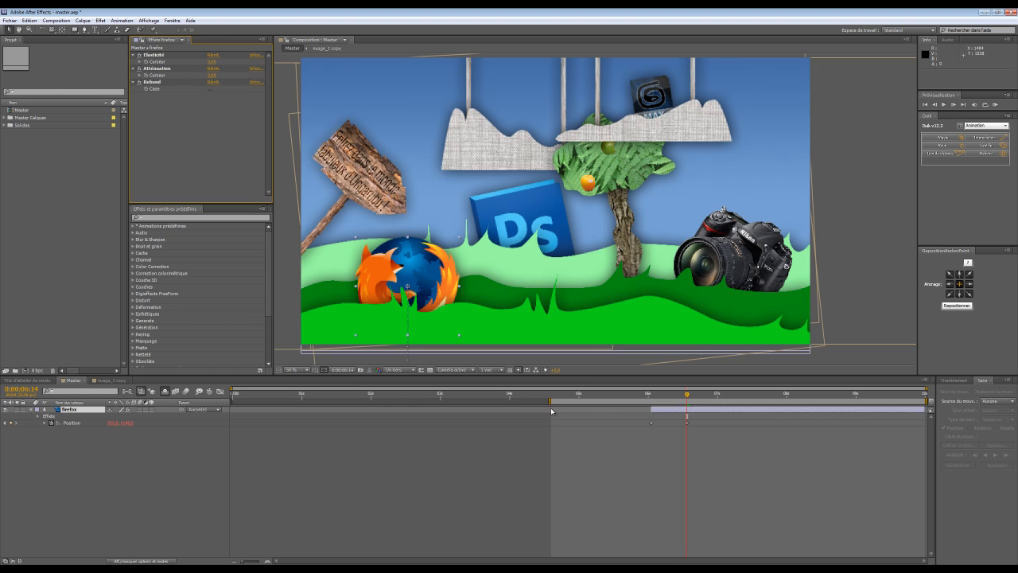
# - Extend the work area back to 0:00:00:00, then lock and collapse the finished firefox layer
pyautogui.moveTo(550, 400); pyautogui.dragTo(231, 400)
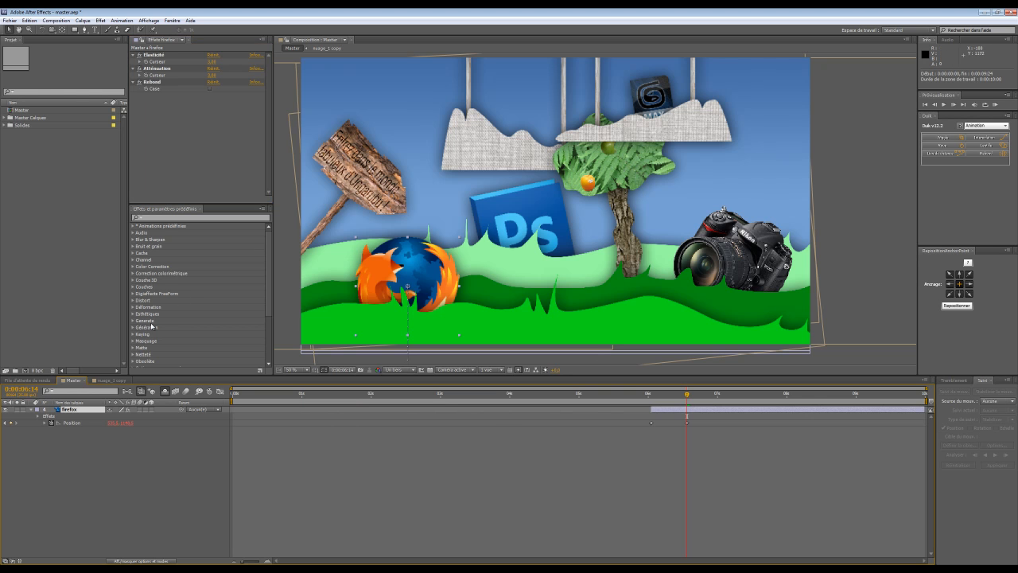
pyautogui.click(24, 410)
pyautogui.click(31, 410)
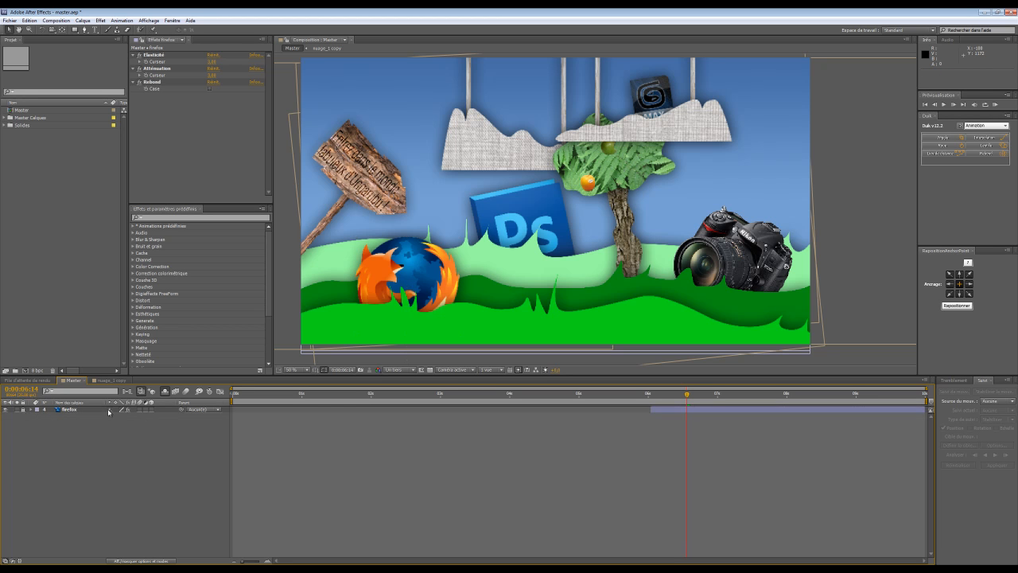
# - List all Master layers to find the camera's layer, then unlock nikon and leave only it listed
pyautogui.click(165, 391)
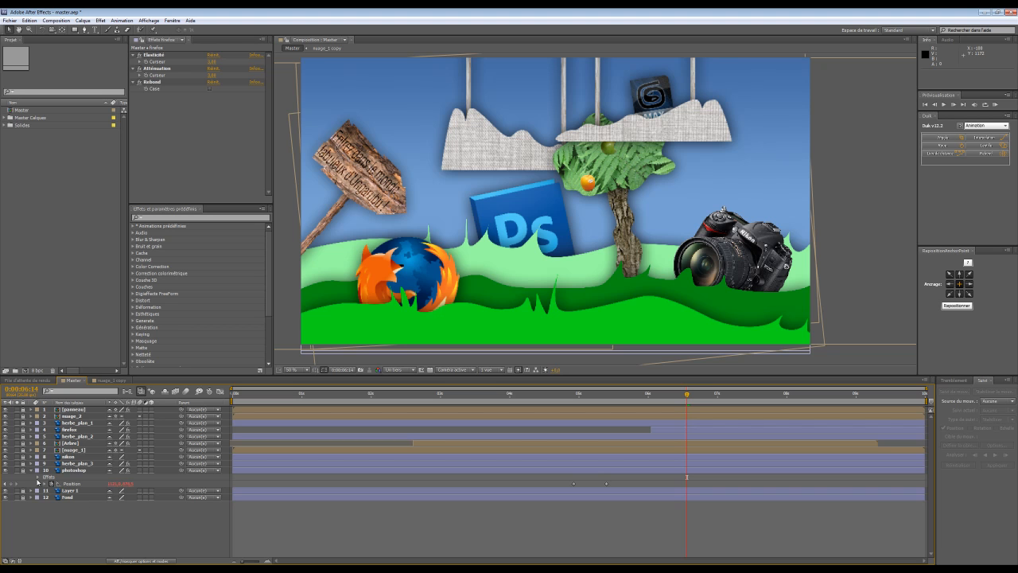
pyautogui.click(31, 470)
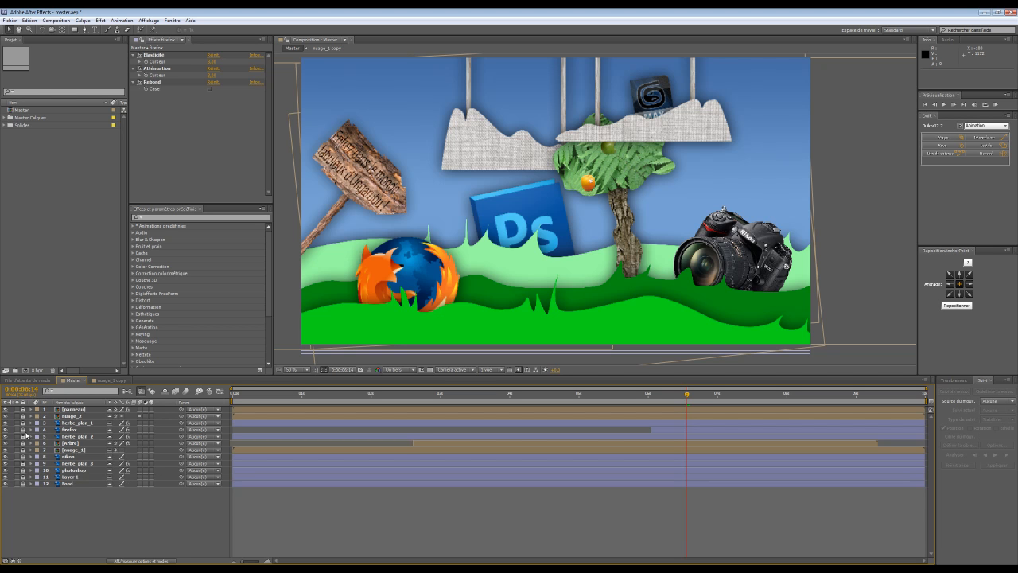
pyautogui.click(4, 481)
pyautogui.click(4, 481)
pyautogui.click(62, 457)
pyautogui.click(22, 457)
pyautogui.click(165, 392)
pyautogui.click(69, 408)
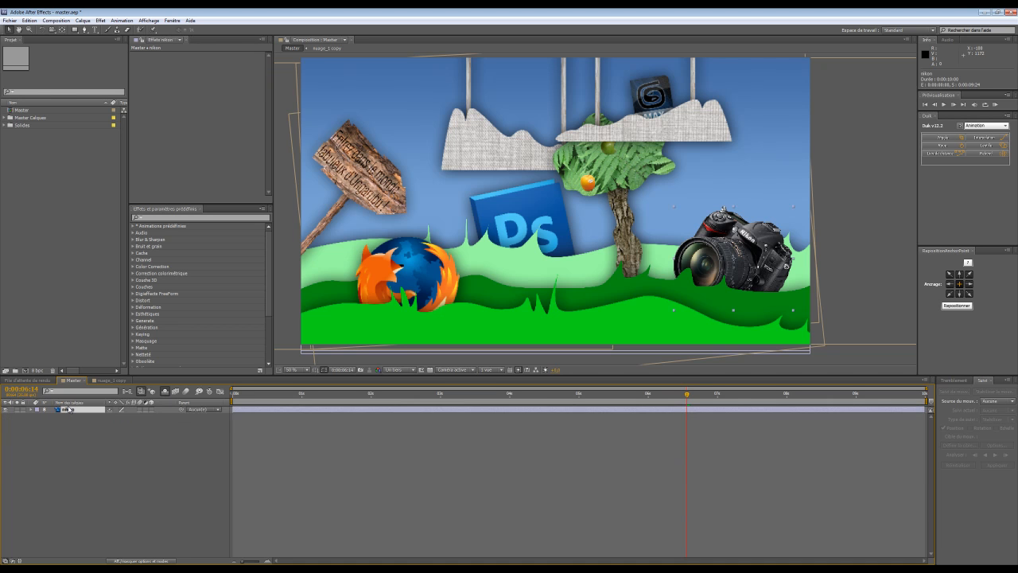
# - Keyframe the nikon camera's position beyond the scene's right edge at 0:00:07:01 and back on the hills at 0:00:07:14
pyautogui.press('p')
pyautogui.click(720, 393)
pyautogui.moveTo(725, 211); pyautogui.dragTo(839, 319)
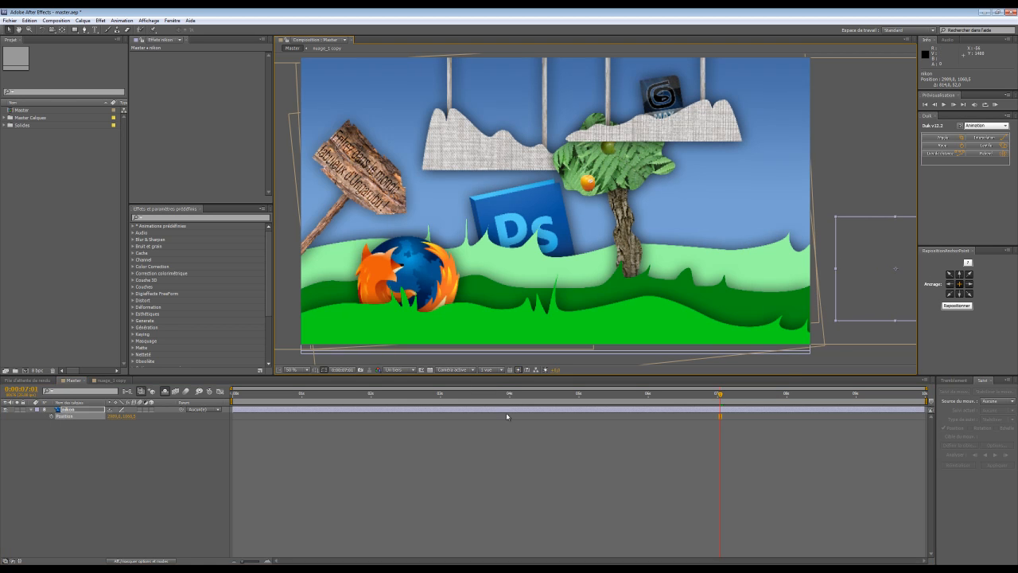
pyautogui.click(51, 416)
pyautogui.moveTo(719, 393); pyautogui.dragTo(755, 393)
pyautogui.moveTo(890, 304); pyautogui.dragTo(754, 288)
# - Apply Duik's Rebond to the nikon layer's position keyframes, with elasticity and attenuation set to 4
pyautogui.moveTo(813, 459); pyautogui.dragTo(670, 413)
pyautogui.click(988, 153)
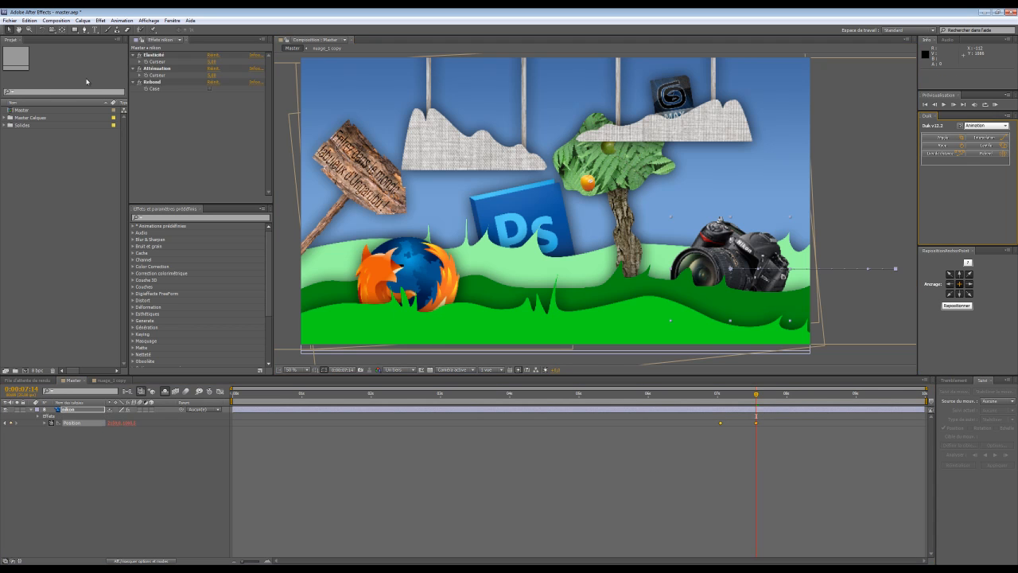
pyautogui.click(212, 75)
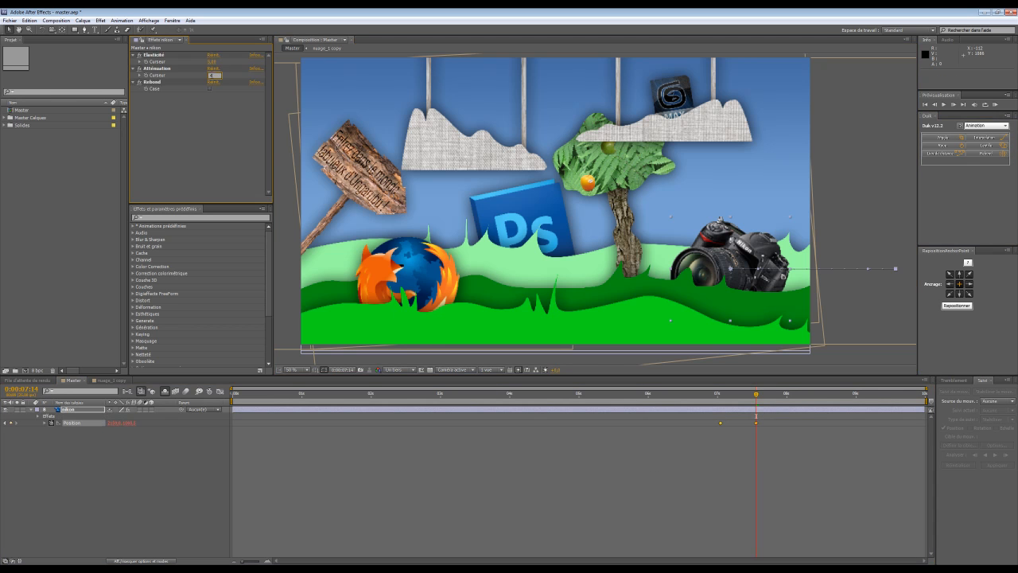
pyautogui.write('4')
pyautogui.press('Return')
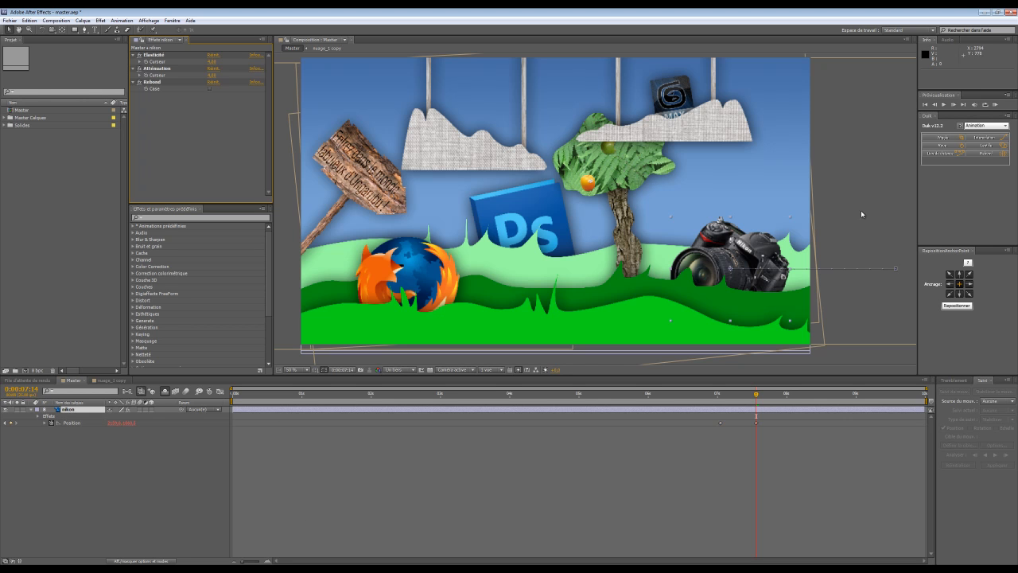
# - Preview the Master animation from the start to check the element entrances
pyautogui.click(994, 105)
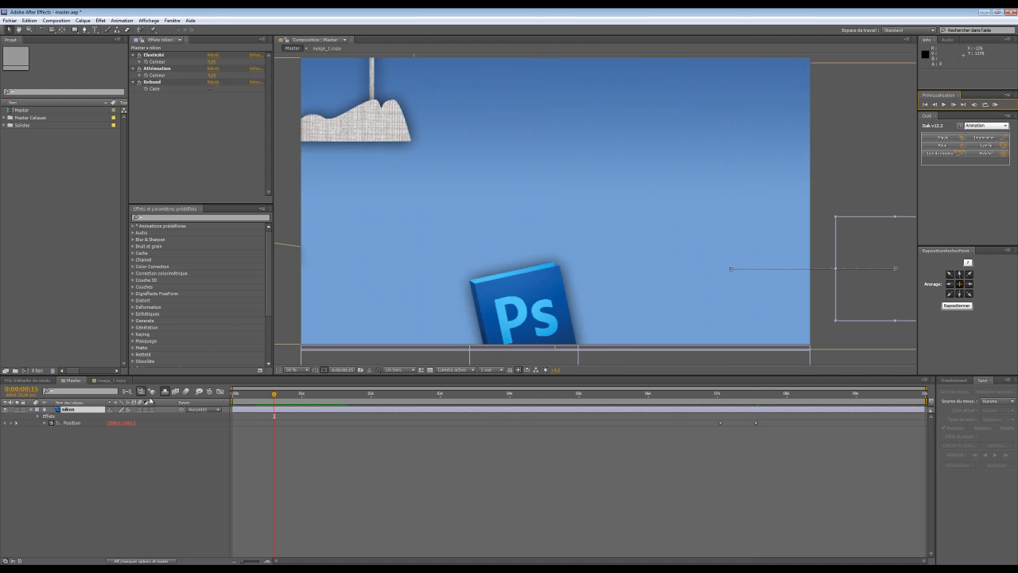
pyautogui.click(220, 390)
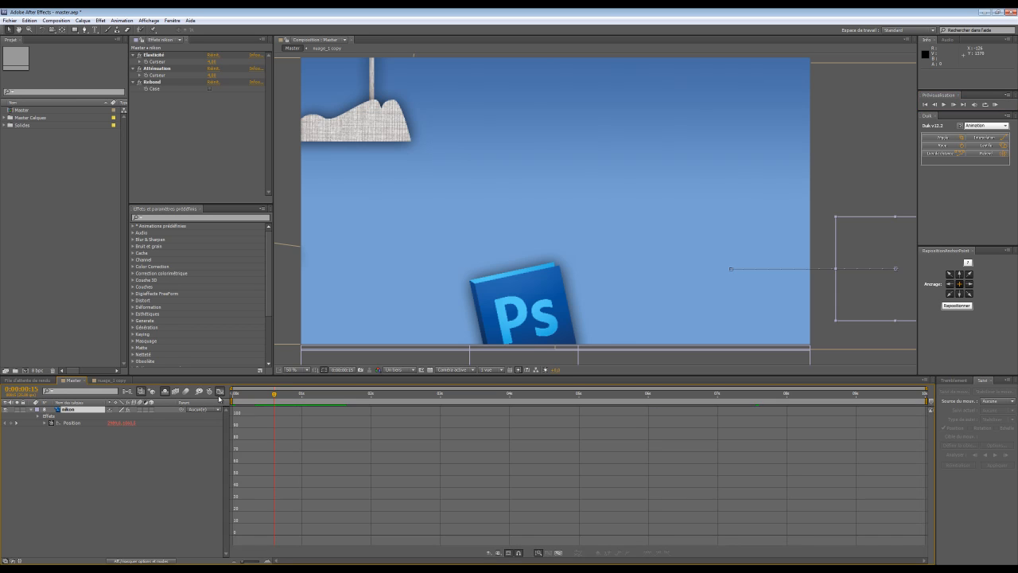
pyautogui.click(221, 391)
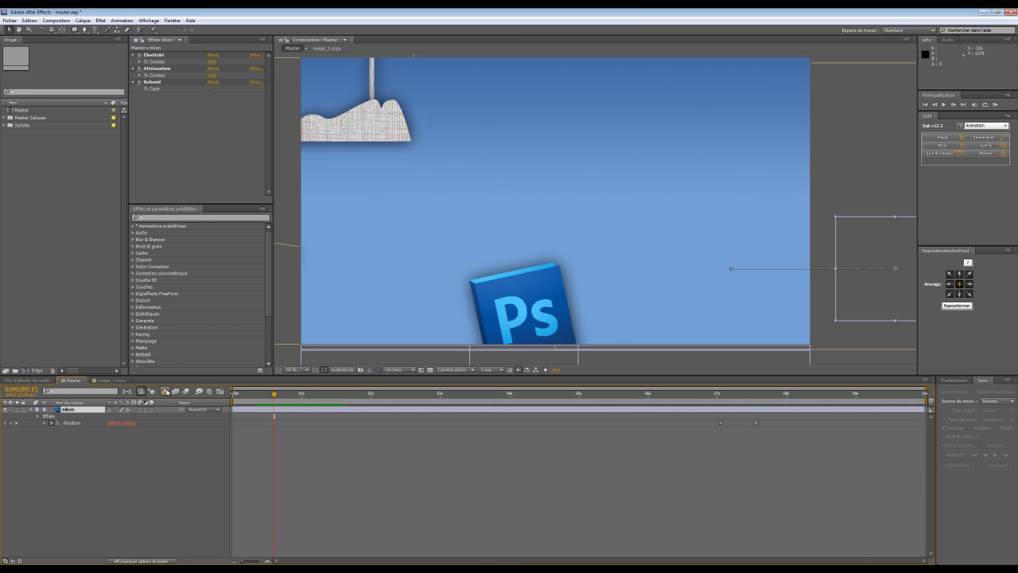
# - List all Master layers again and trim the photoshop layer's start to 0:00:03:14
pyautogui.click(165, 390)
pyautogui.click(35, 517)
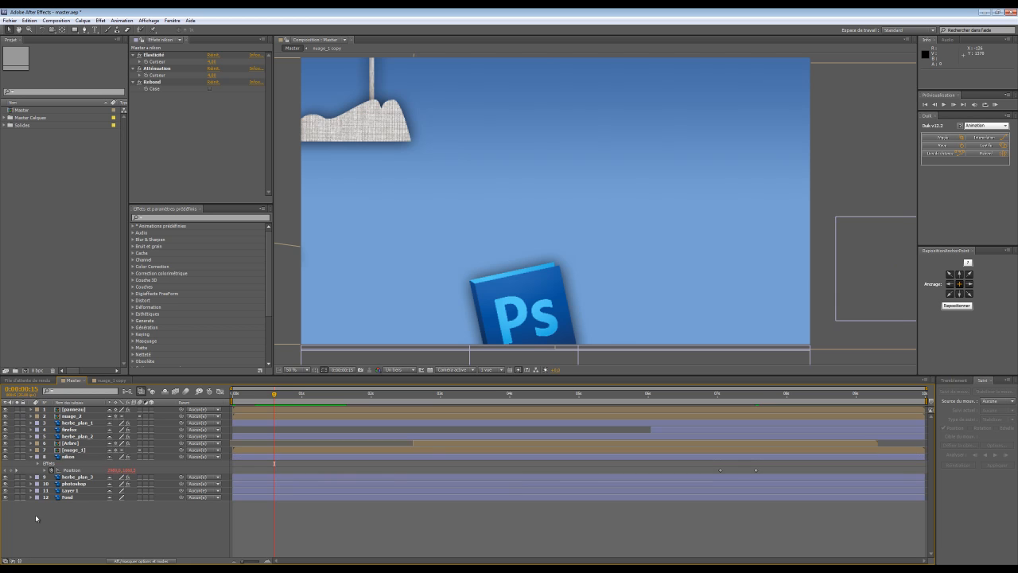
pyautogui.click(30, 456)
pyautogui.click(75, 464)
pyautogui.click(74, 469)
pyautogui.click(440, 393)
pyautogui.moveTo(459, 405); pyautogui.dragTo(474, 442)
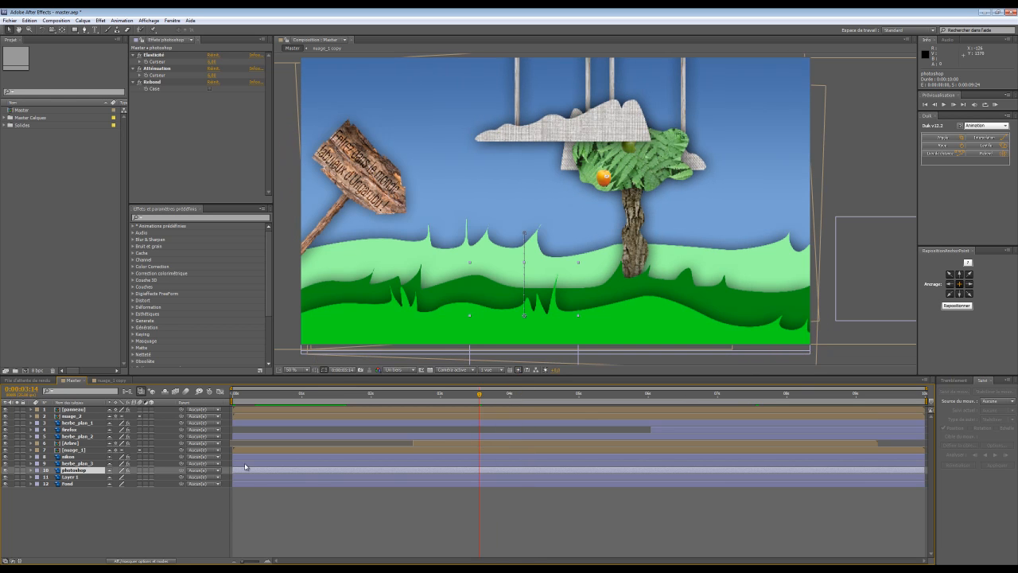
pyautogui.moveTo(232, 470); pyautogui.dragTo(479, 469)
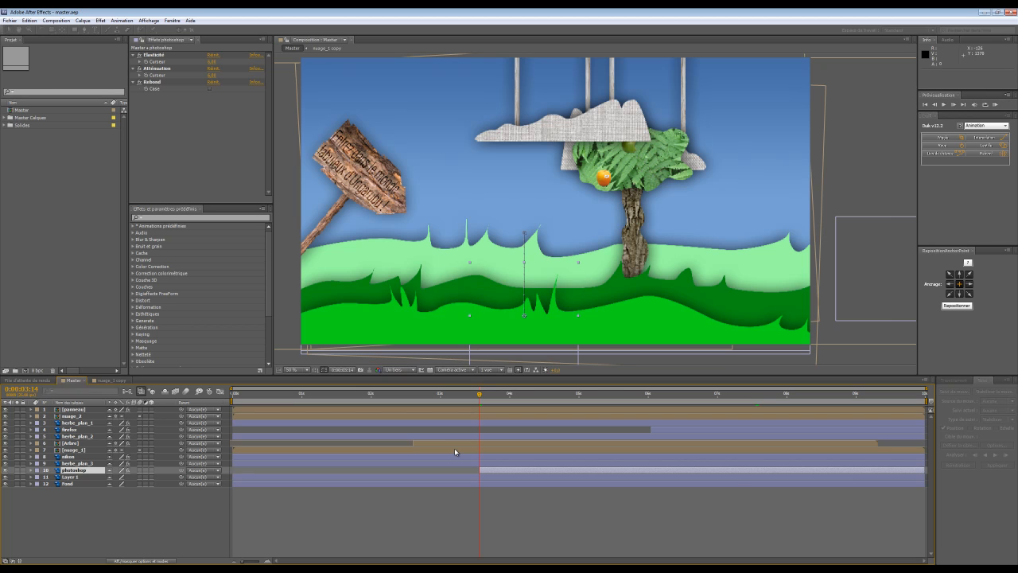
# - Preview the whole animation and slide the Arbre layer later so that it ends at 0:00:09:24
pyautogui.click(994, 106)
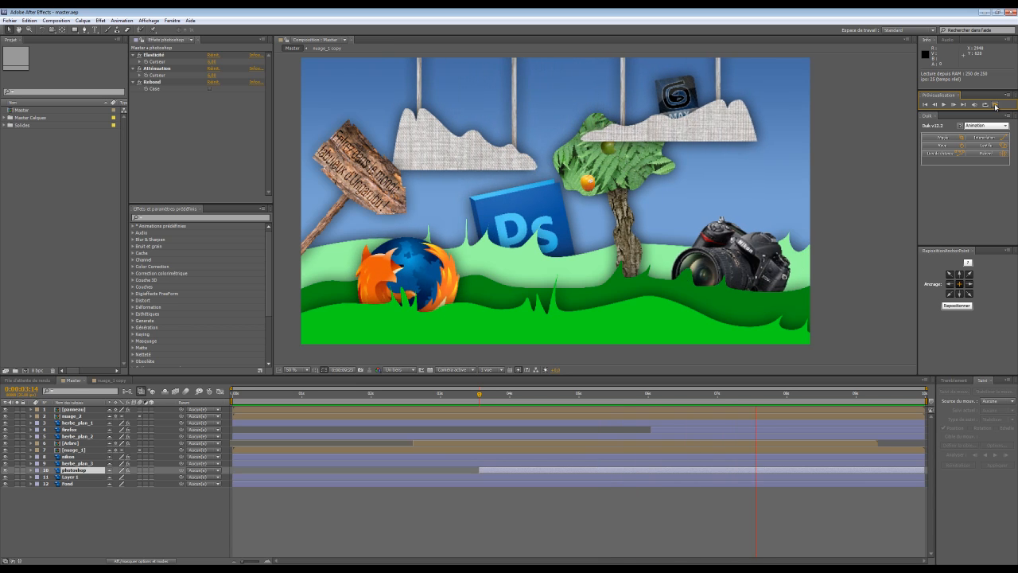
pyautogui.press('space')
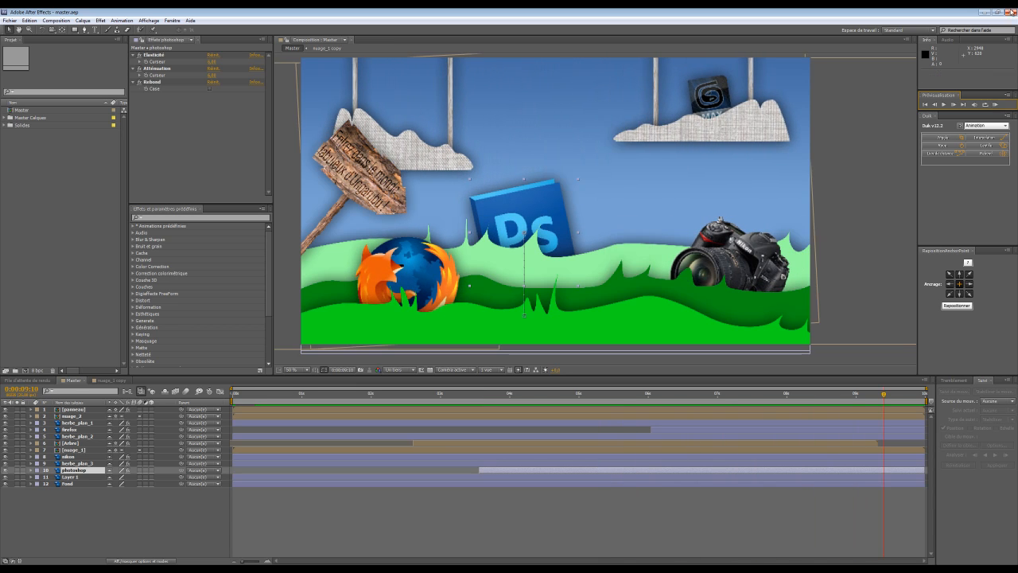
pyautogui.click(873, 445)
pyautogui.moveTo(878, 443)
pyautogui.mouseDown()
pyautogui.moveTo(887, 443)
pyautogui.moveTo(848, 444)
pyautogui.moveTo(884, 444)
pyautogui.mouseUp()
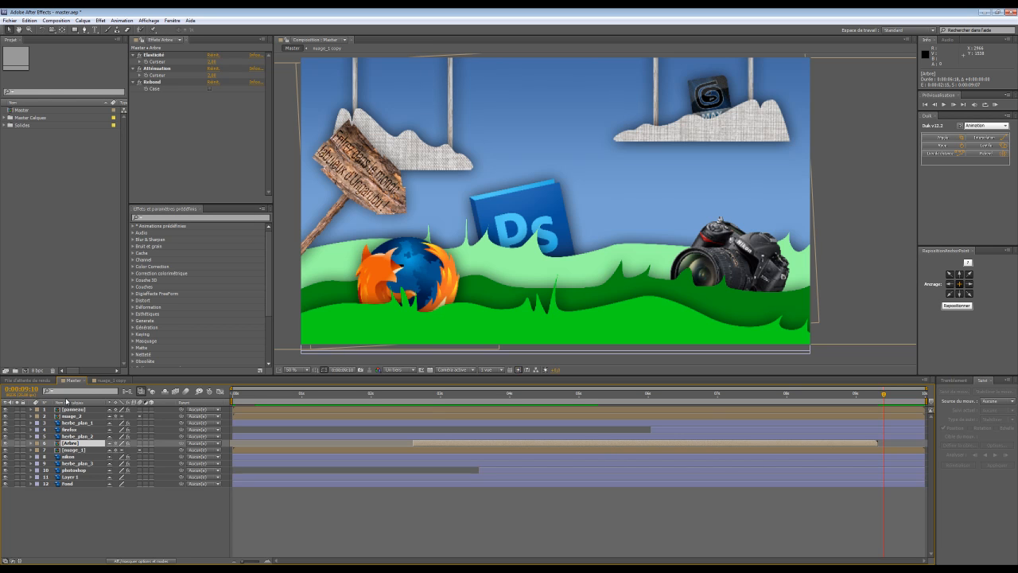
pyautogui.moveTo(428, 445); pyautogui.dragTo(473, 447)
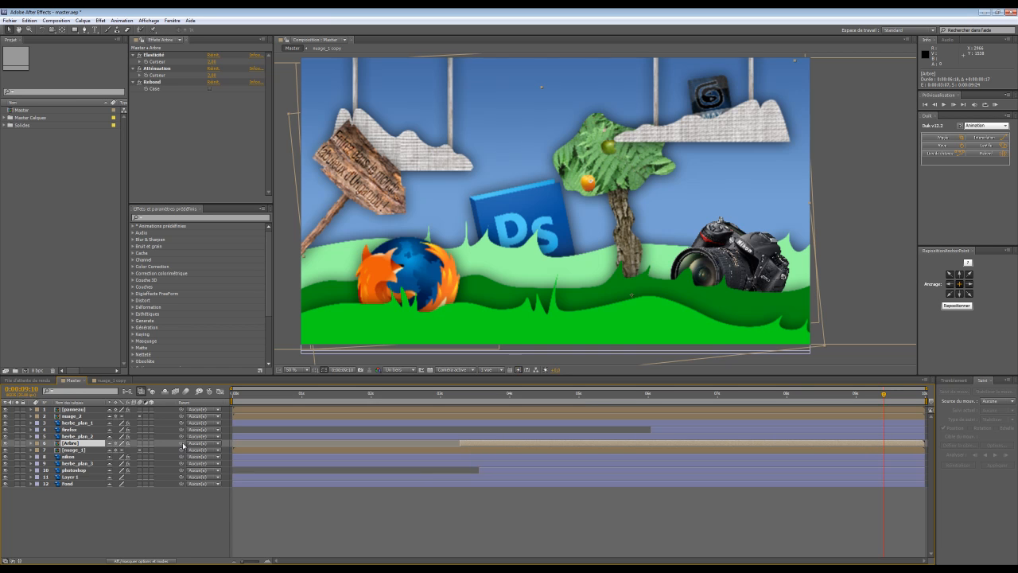
# - Inspect the layers of the Arbre and nuage_1 copy compositions and return to Master
pyautogui.doubleClick(72, 442)
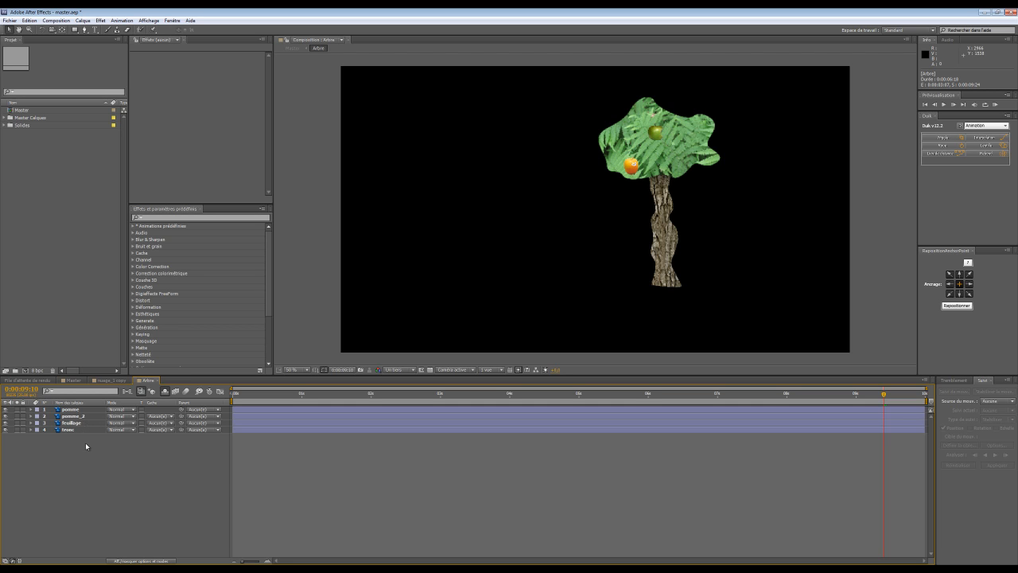
pyautogui.click(110, 380)
pyautogui.click(91, 411)
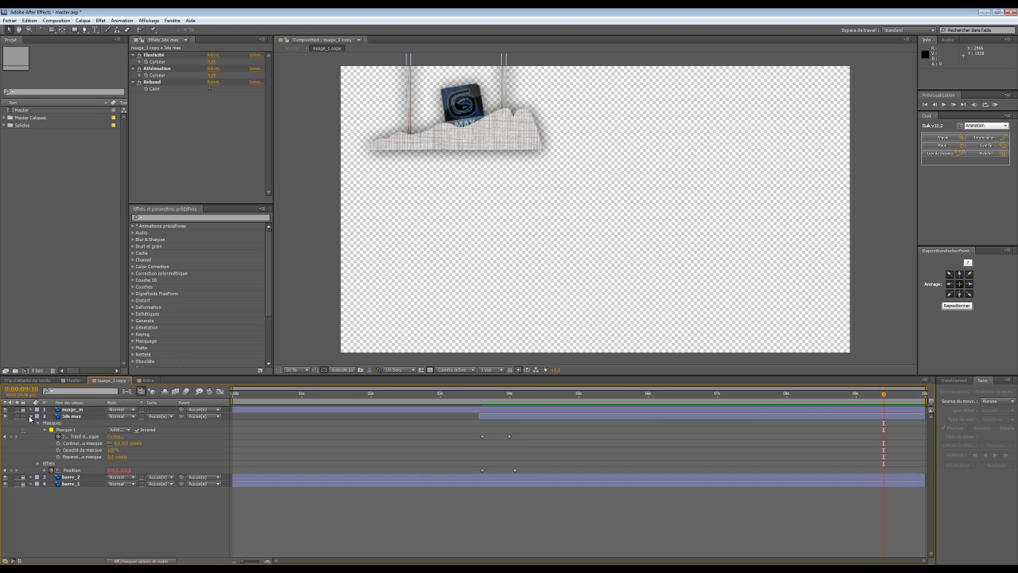
pyautogui.click(73, 380)
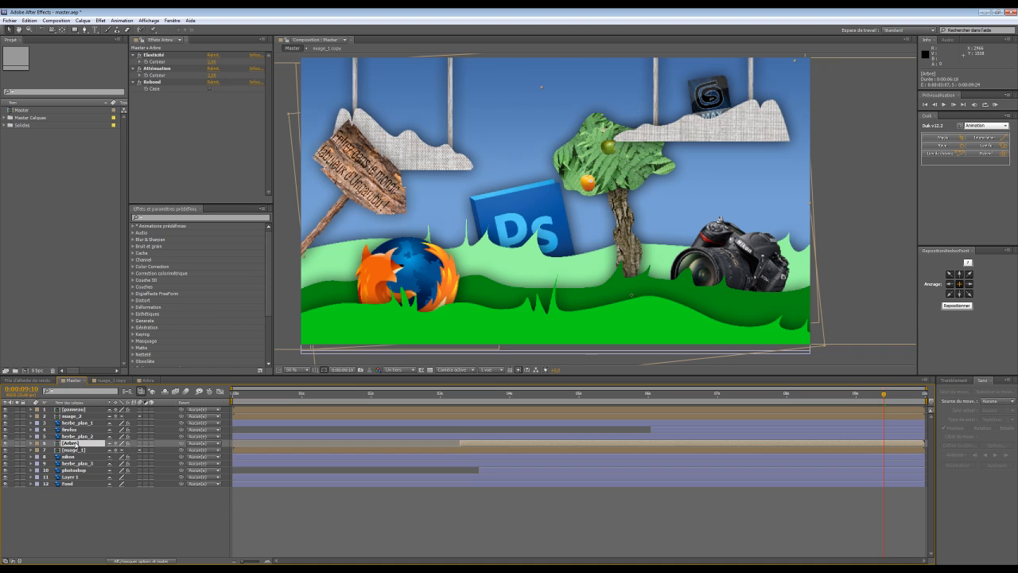
# - Move the Arbre layer's rotation keyframes earlier and extend its start back to 0:00:02:15, then collapse the layer
pyautogui.press('p')
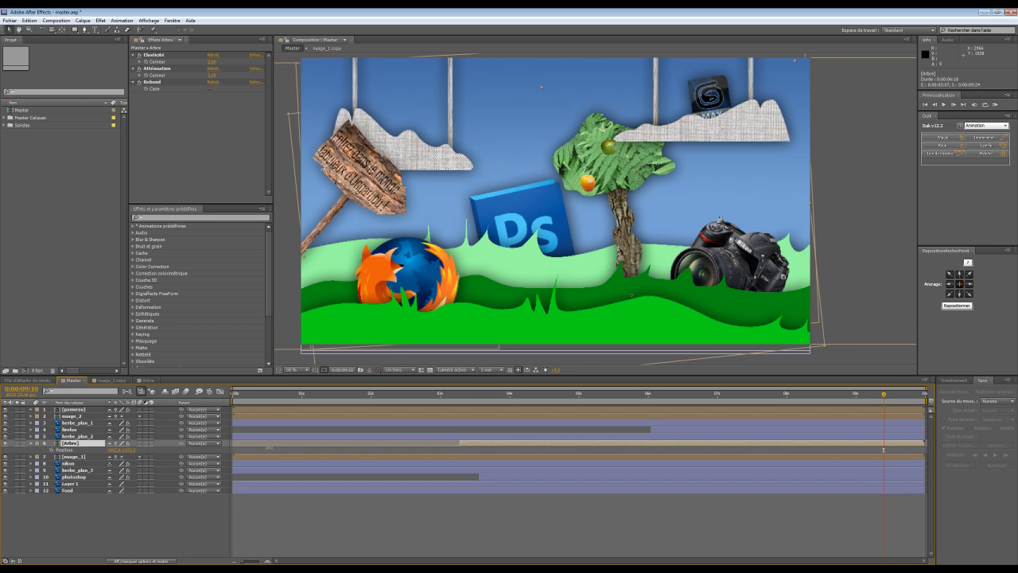
pyautogui.press('r')
pyautogui.moveTo(517, 454); pyautogui.dragTo(416, 443)
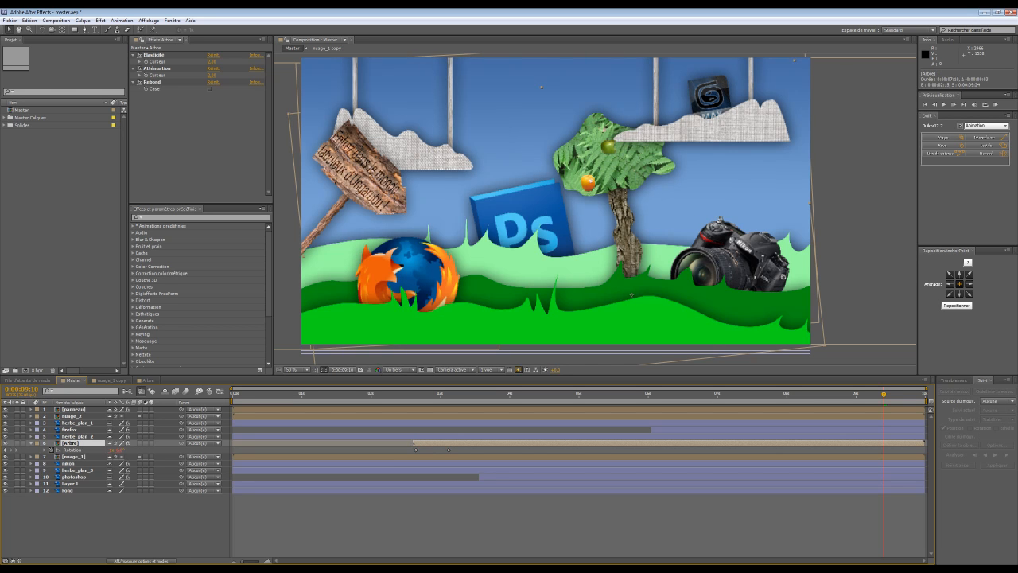
pyautogui.click(455, 546)
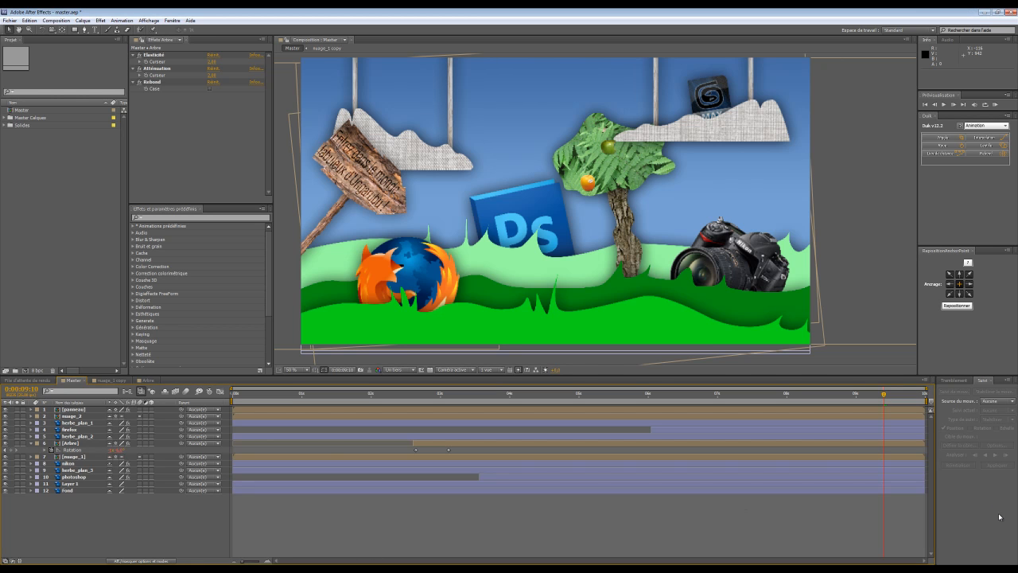
pyautogui.click(100, 437)
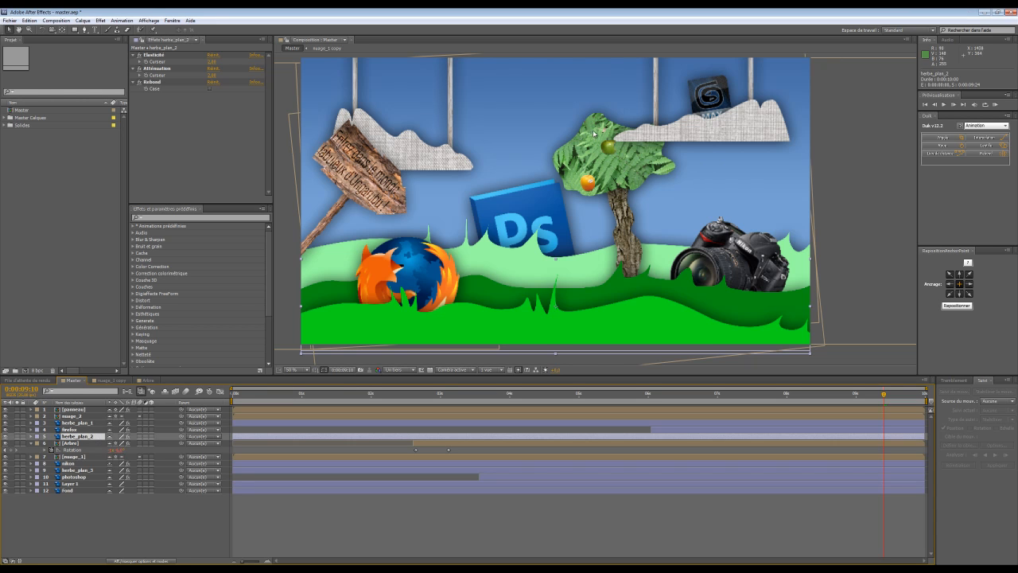
pyautogui.click(32, 443)
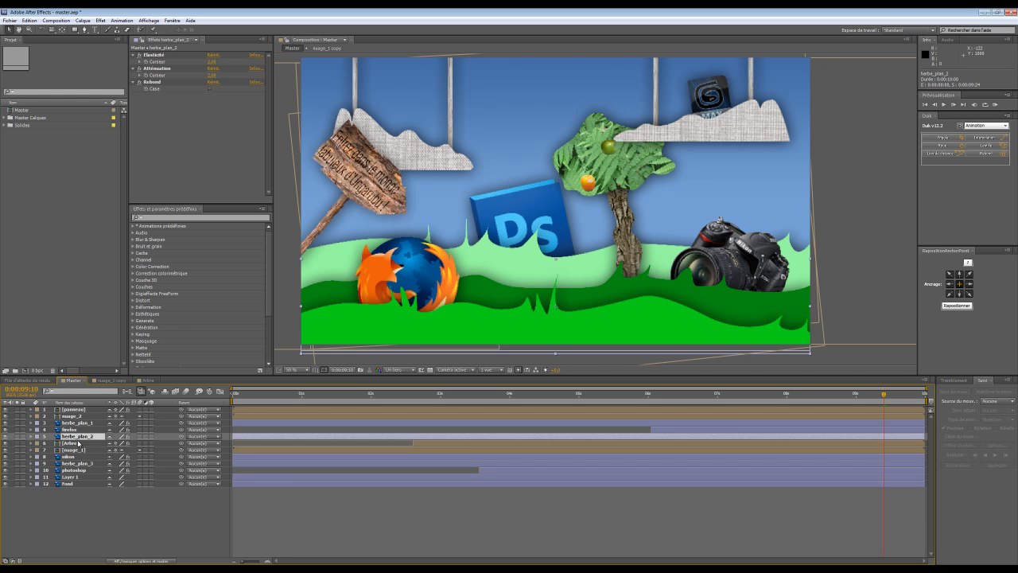
# - Open the Arbre composition, lock every layer except pomme_2 and reveal that layer's rotation property
pyautogui.doubleClick(73, 444)
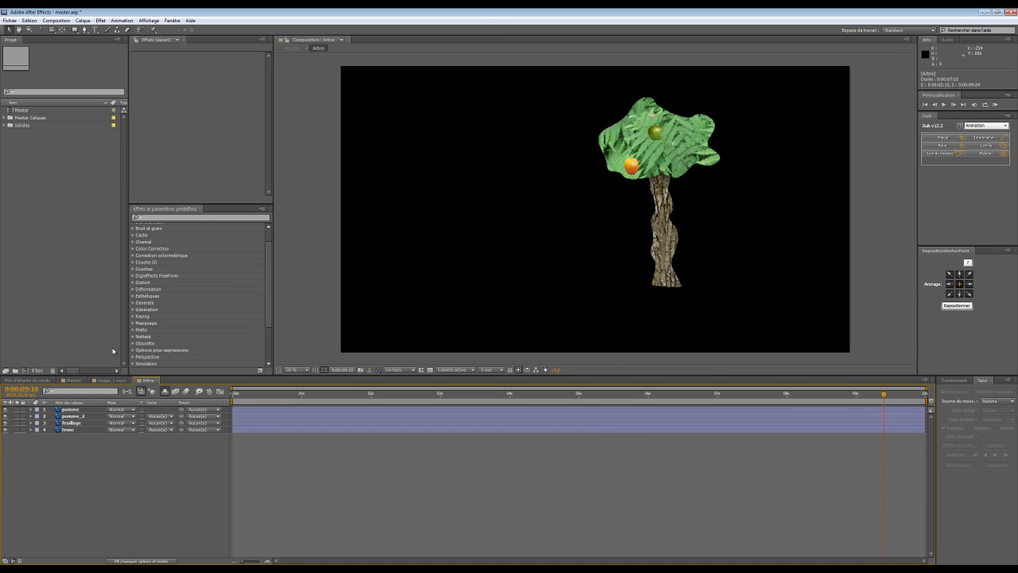
pyautogui.click(72, 415)
pyautogui.click(5, 416)
pyautogui.click(5, 417)
pyautogui.click(22, 409)
pyautogui.moveTo(23, 423); pyautogui.dragTo(21, 456)
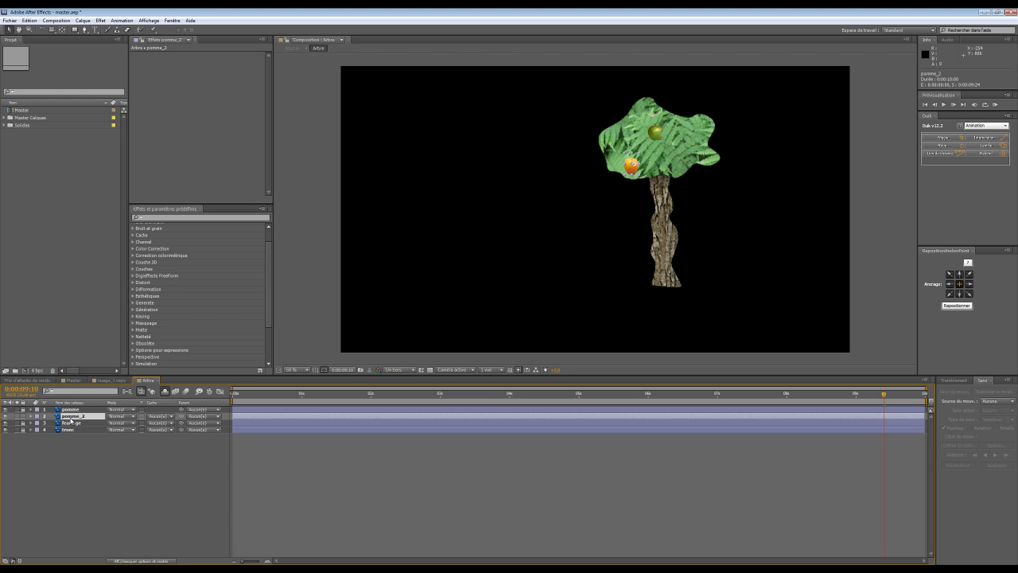
pyautogui.press('r')
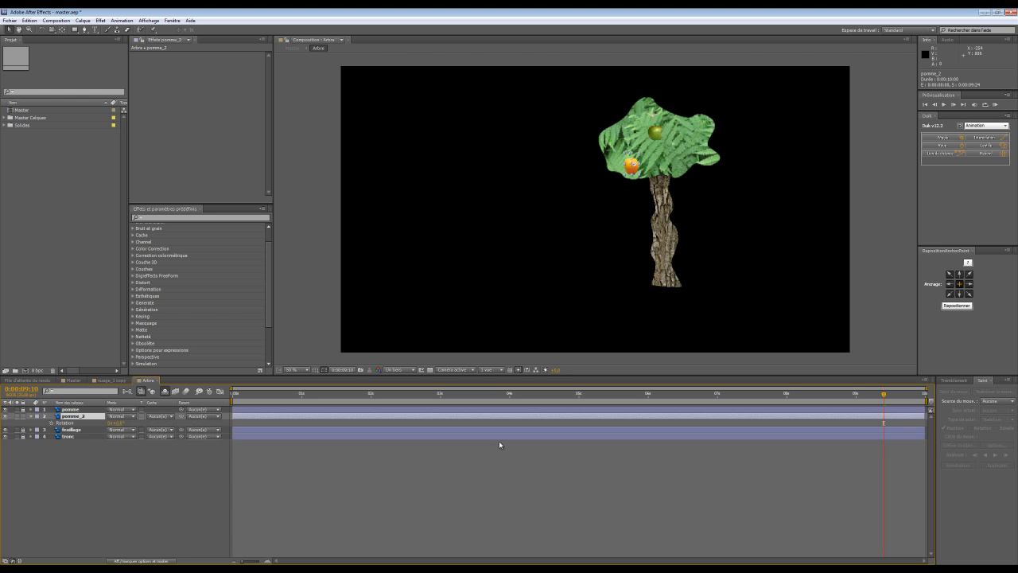
# - Move the current time to 0:00:03:07 and return to the Master composition to check the tree's swing
pyautogui.moveTo(264, 395); pyautogui.dragTo(620, 432)
pyautogui.click(99, 383)
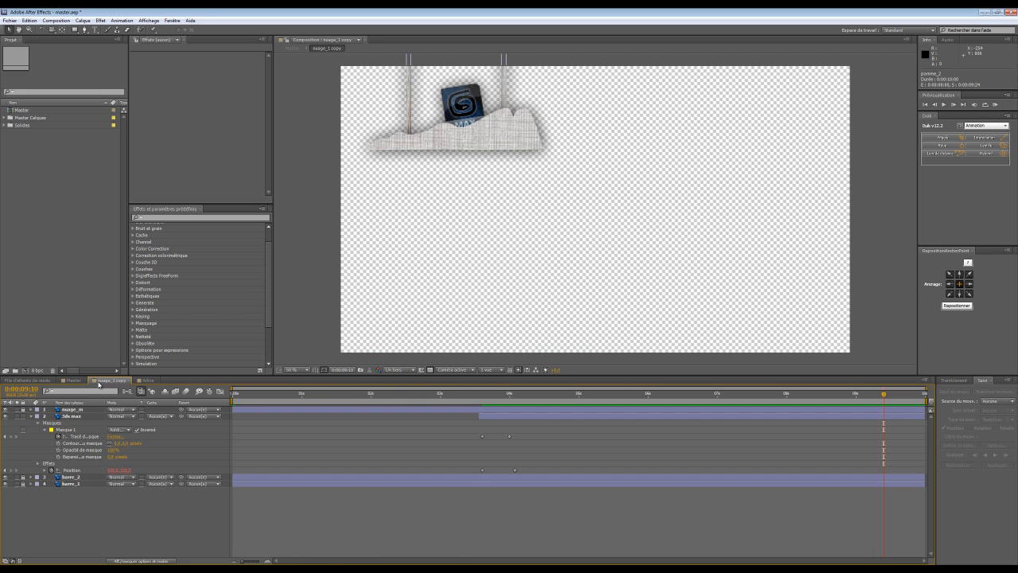
pyautogui.click(73, 383)
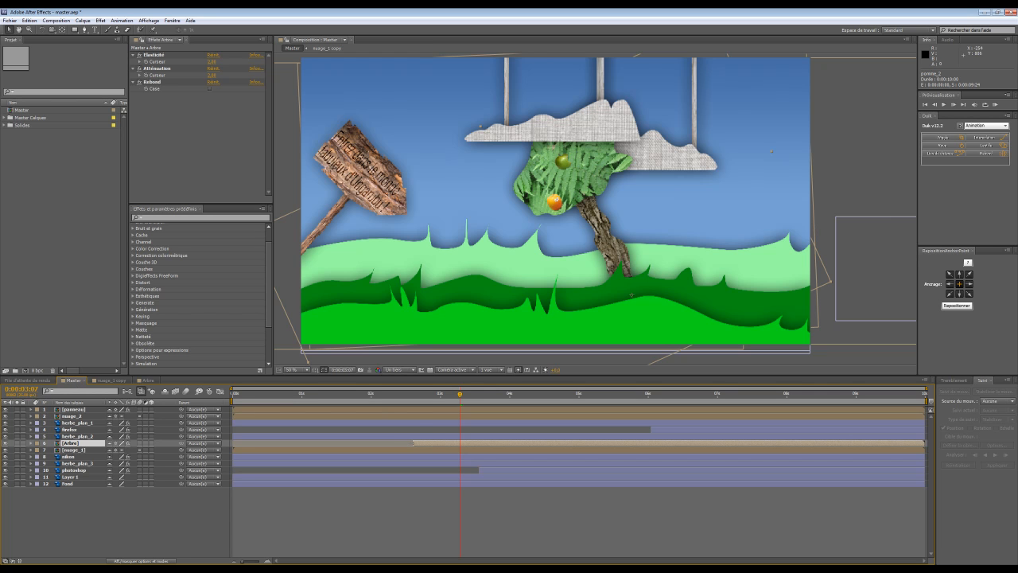
# - Find the tree's entrance time in Master, then start rotation keyframing on pomme_2 in the Arbre composition at 0:00:02:16
pyautogui.moveTo(461, 401); pyautogui.dragTo(411, 451)
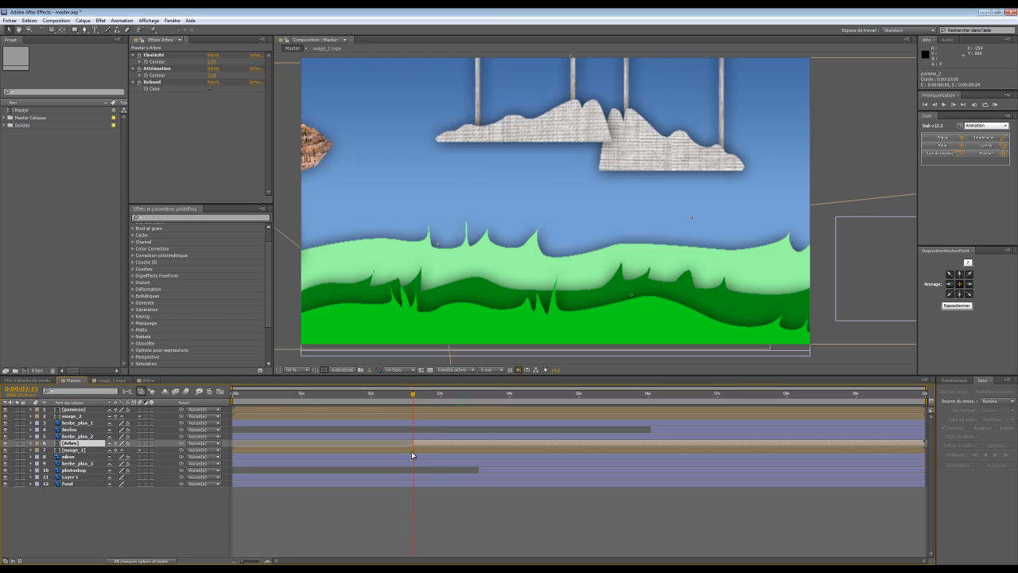
pyautogui.click(151, 381)
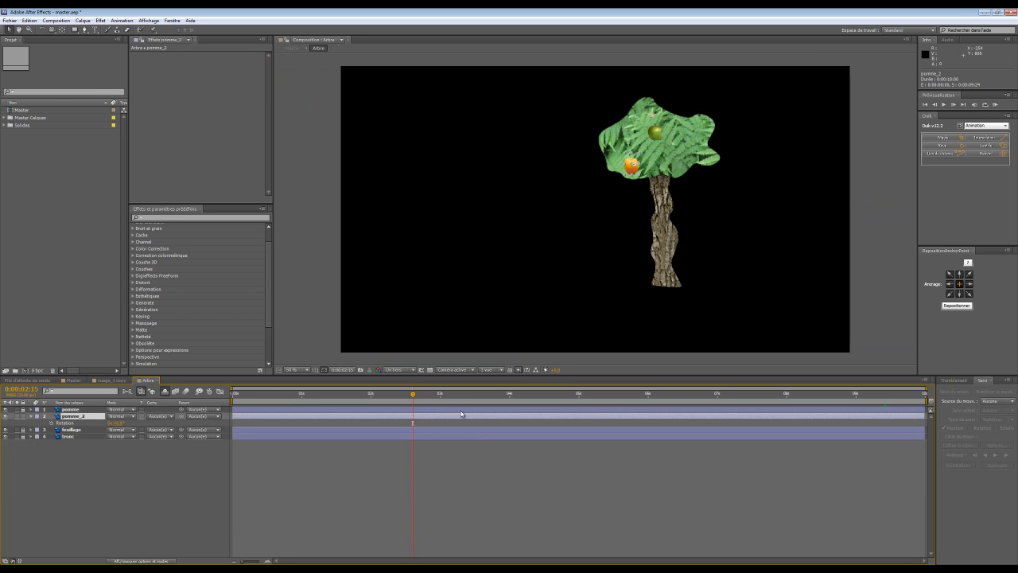
pyautogui.moveTo(408, 397); pyautogui.dragTo(414, 431)
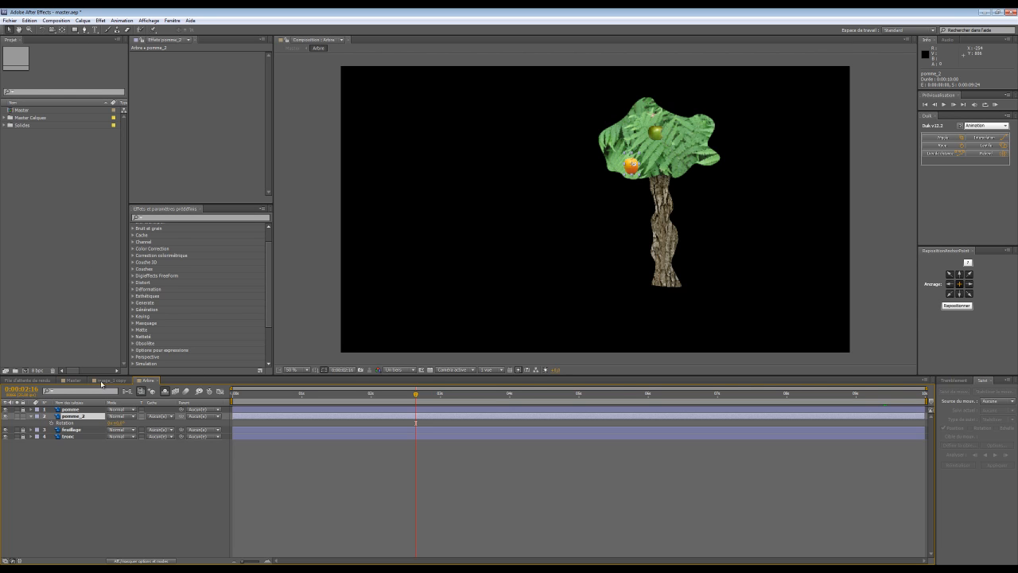
pyautogui.click(51, 423)
# - Add opposing rotation keyframes to pomme_2 at 0:00:03:13 and 0:00:04:06
pyautogui.moveTo(417, 395); pyautogui.dragTo(525, 395)
pyautogui.moveTo(119, 423); pyautogui.dragTo(133, 423)
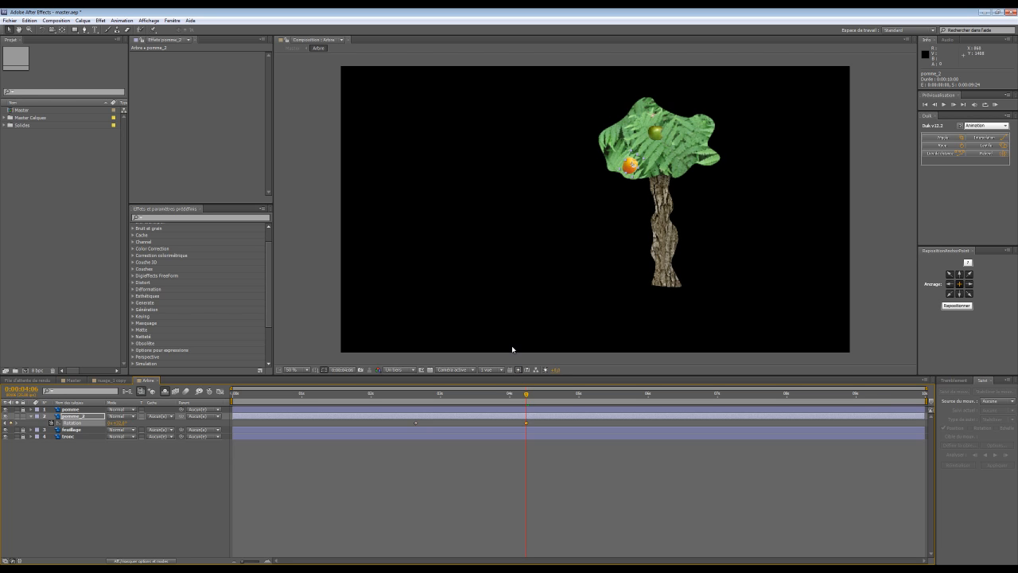
pyautogui.moveTo(527, 423); pyautogui.dragTo(476, 424)
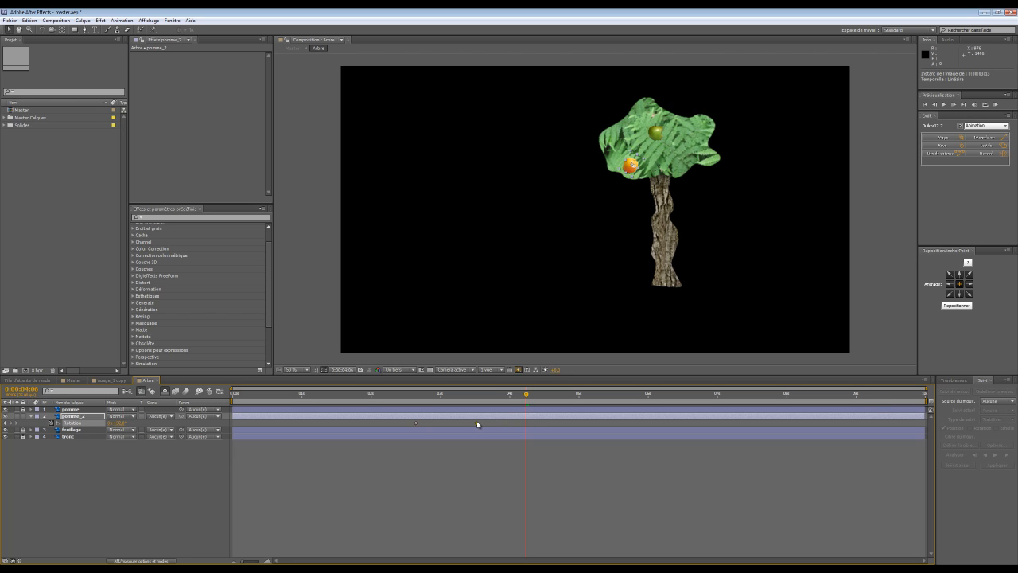
pyautogui.moveTo(109, 426); pyautogui.dragTo(103, 426)
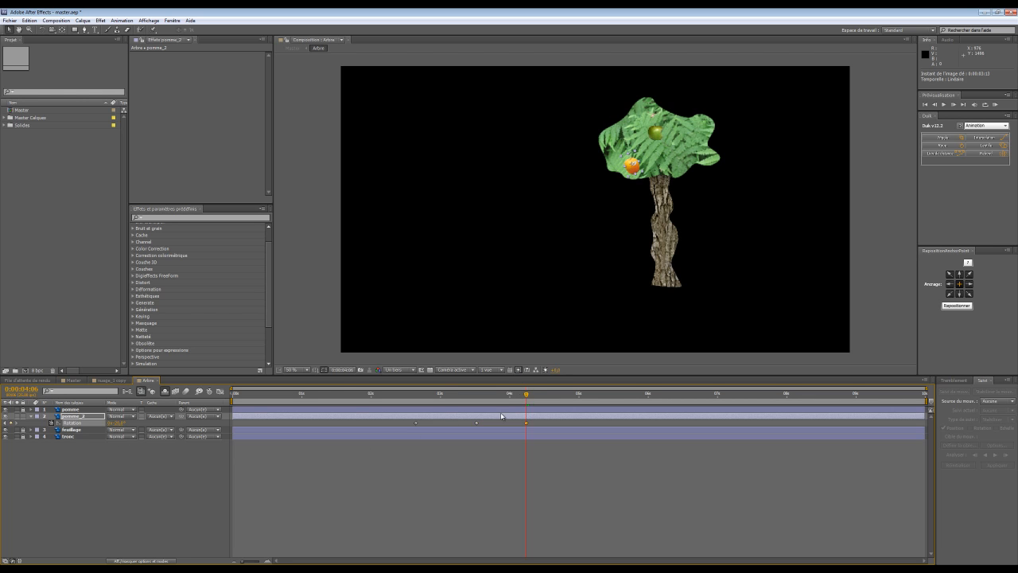
# - Continue the pomme_2 swing with alternating rotation keyframes at 0:00:05:10 and 0:00:06:00
pyautogui.moveTo(526, 395); pyautogui.dragTo(600, 407)
pyautogui.press('space')
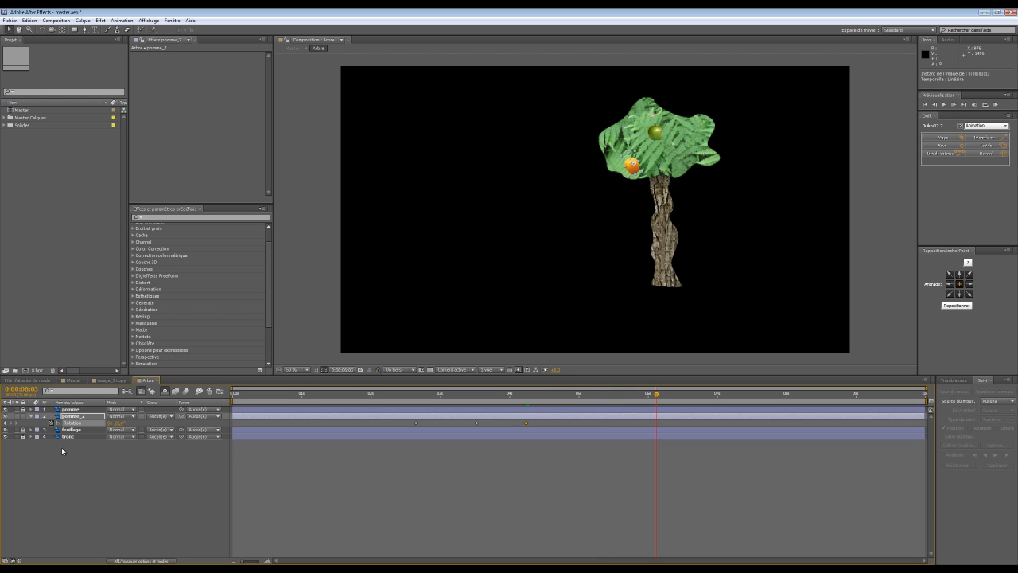
pyautogui.moveTo(654, 395); pyautogui.dragTo(608, 415)
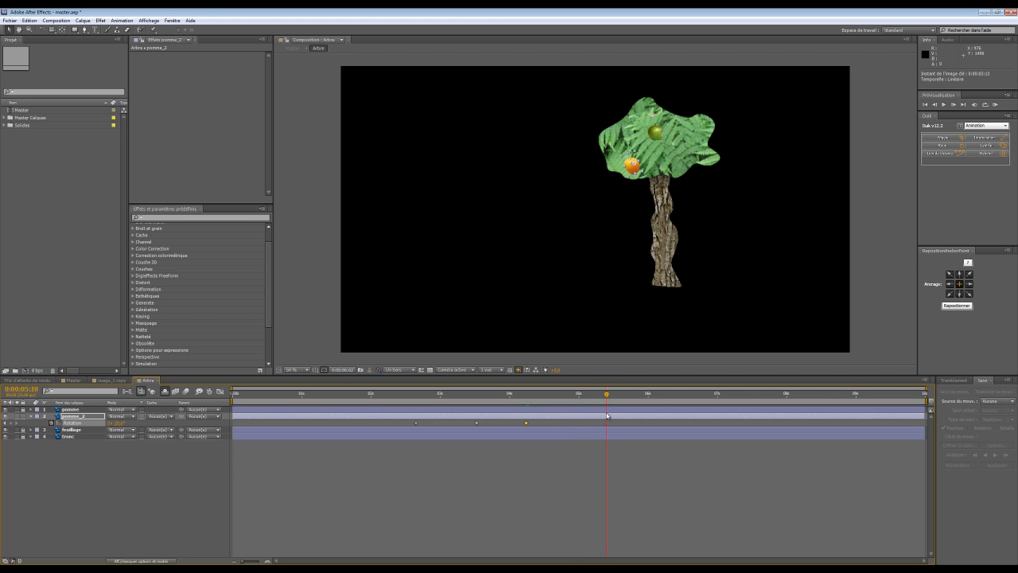
pyautogui.moveTo(115, 422); pyautogui.dragTo(111, 424)
pyautogui.moveTo(609, 395); pyautogui.dragTo(652, 408)
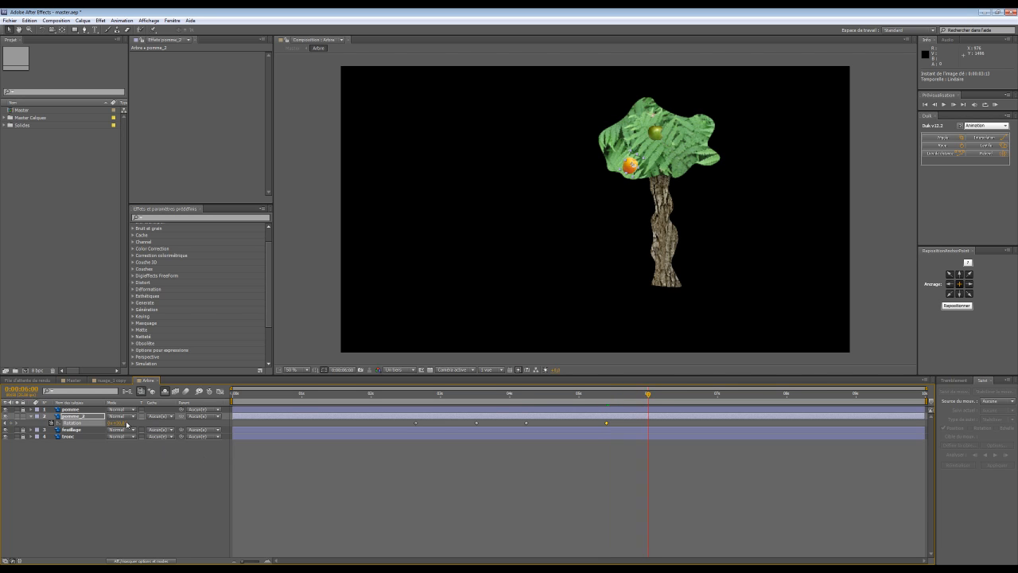
pyautogui.moveTo(118, 424); pyautogui.dragTo(125, 424)
# - Extend the pomme_2 swing with rotation keyframes at 0:00:07:05, 0:00:08:11, 0:00:09:12 and 0:00:09:24
pyautogui.moveTo(649, 396); pyautogui.dragTo(730, 396)
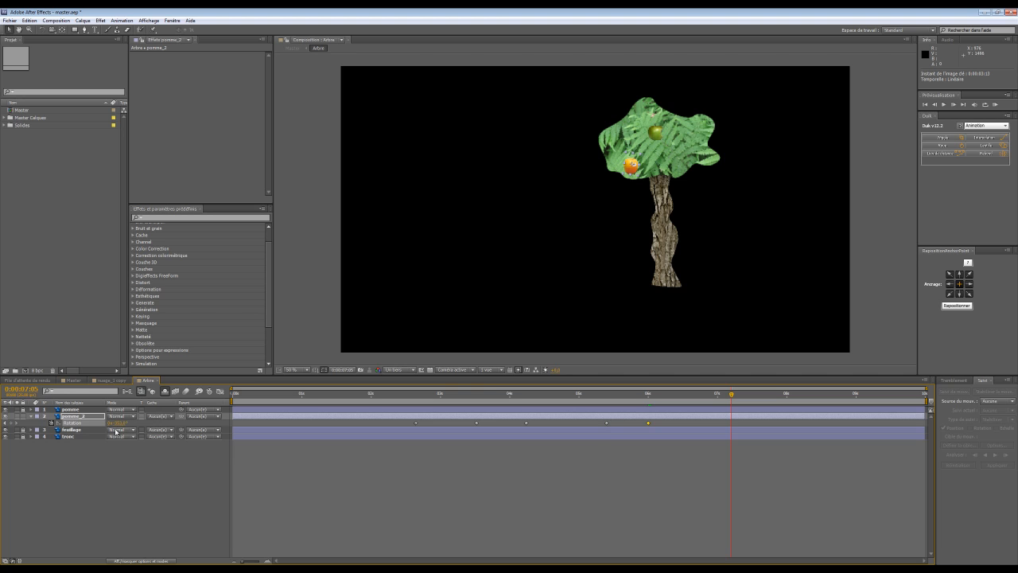
pyautogui.moveTo(736, 396); pyautogui.dragTo(818, 400)
pyautogui.moveTo(119, 423); pyautogui.dragTo(73, 423)
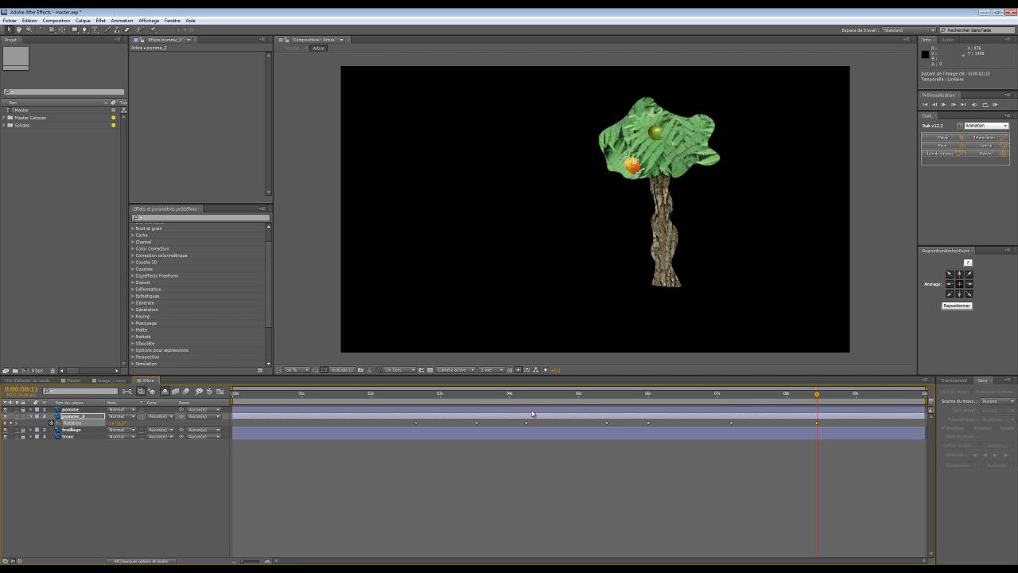
pyautogui.click(889, 398)
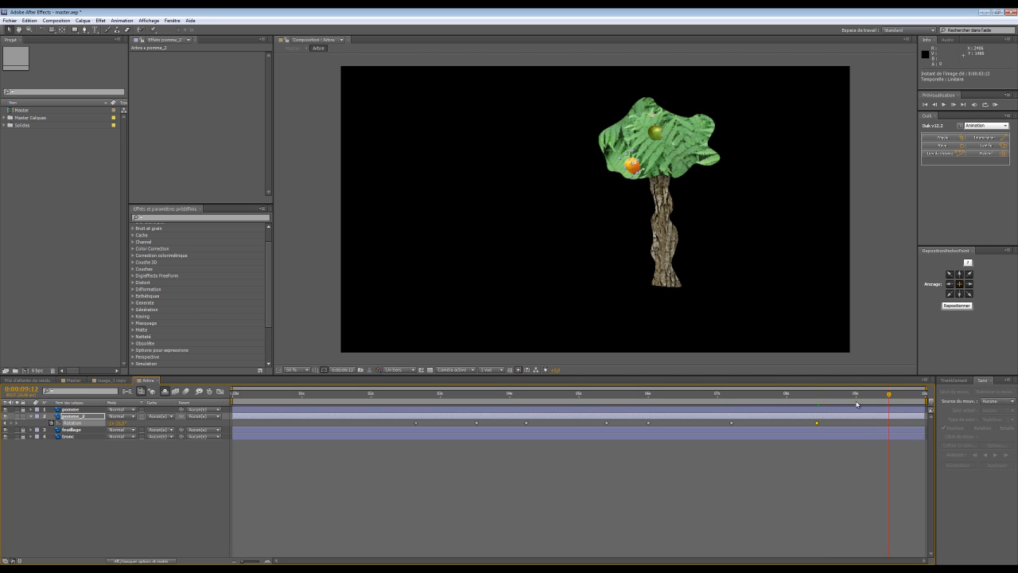
pyautogui.moveTo(113, 422); pyautogui.dragTo(102, 423)
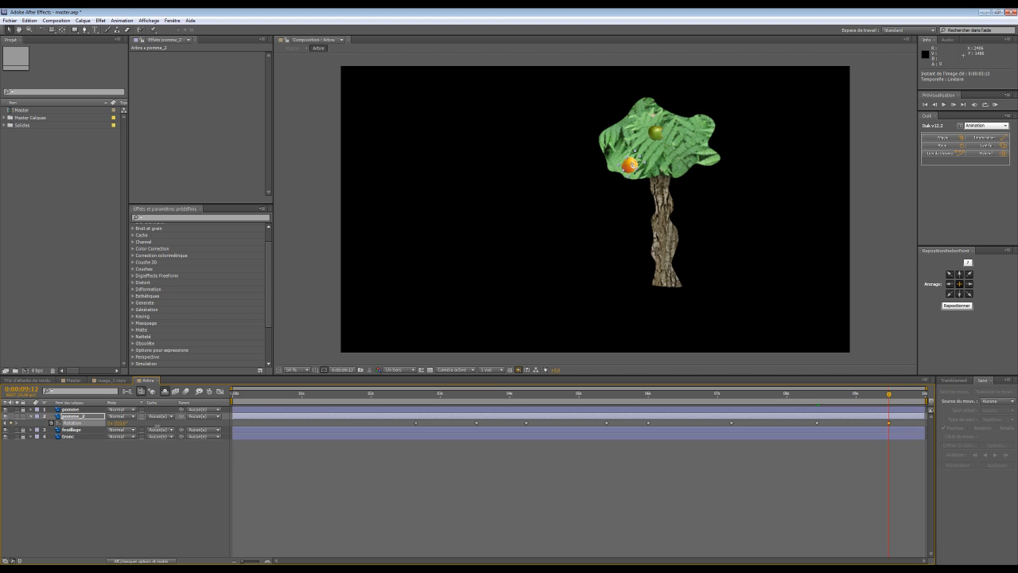
pyautogui.moveTo(888, 396); pyautogui.dragTo(936, 398)
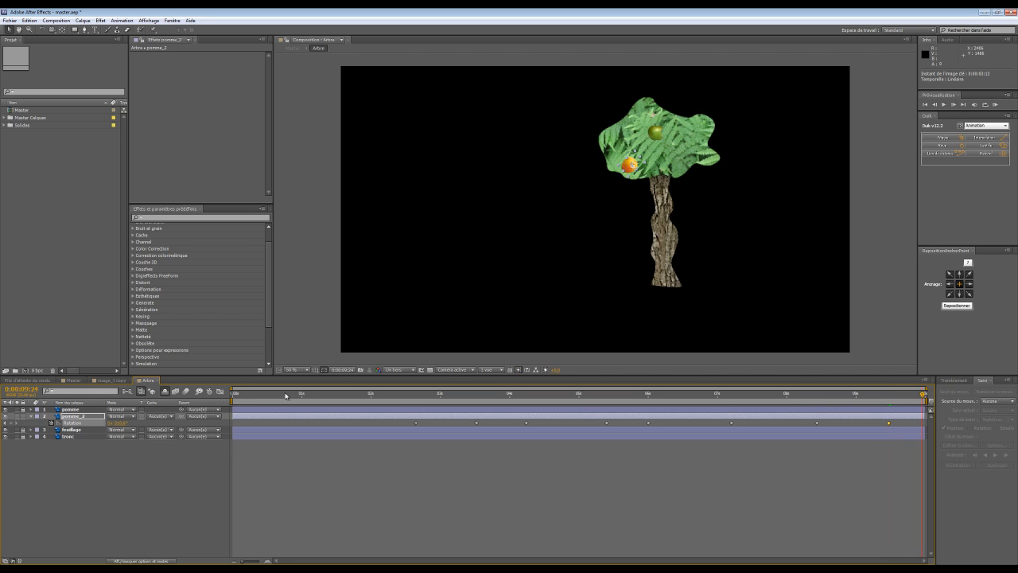
pyautogui.moveTo(114, 422); pyautogui.dragTo(125, 423)
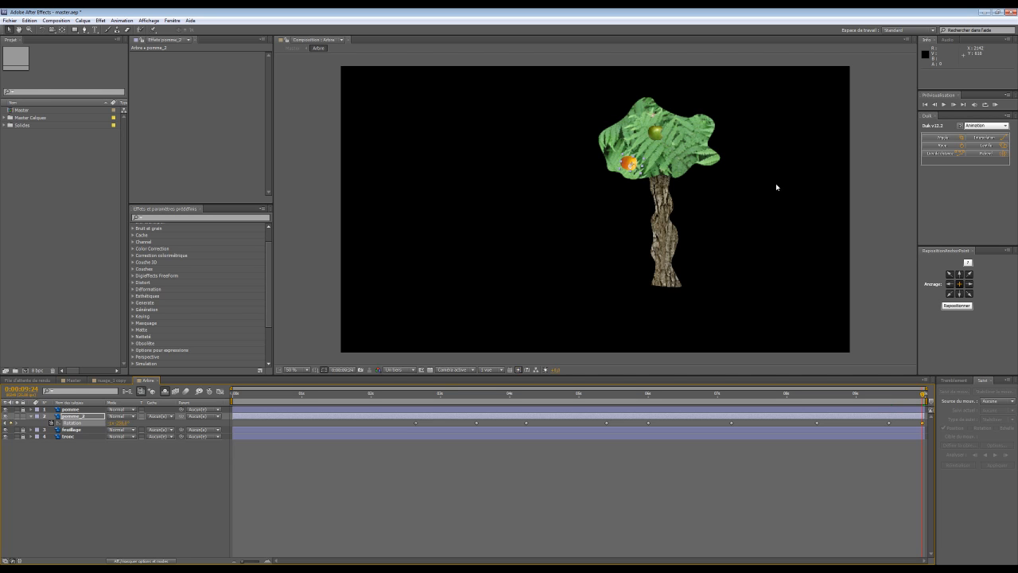
# - Preview the pomme_2 swing, readjust its final rotation keyframe at 0:00:09:24, and preview it again
pyautogui.click(995, 105)
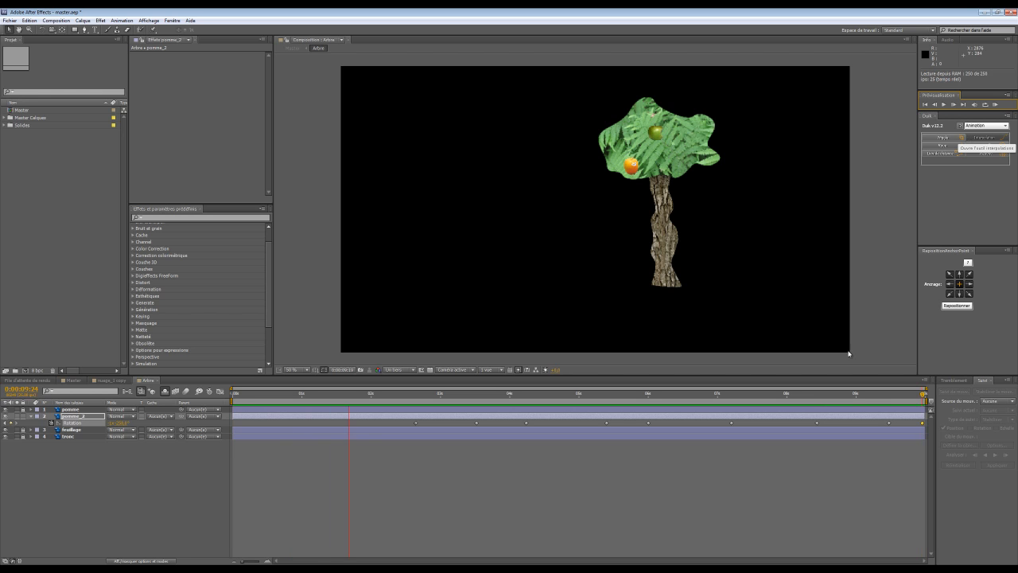
pyautogui.press('space')
pyautogui.click(922, 423)
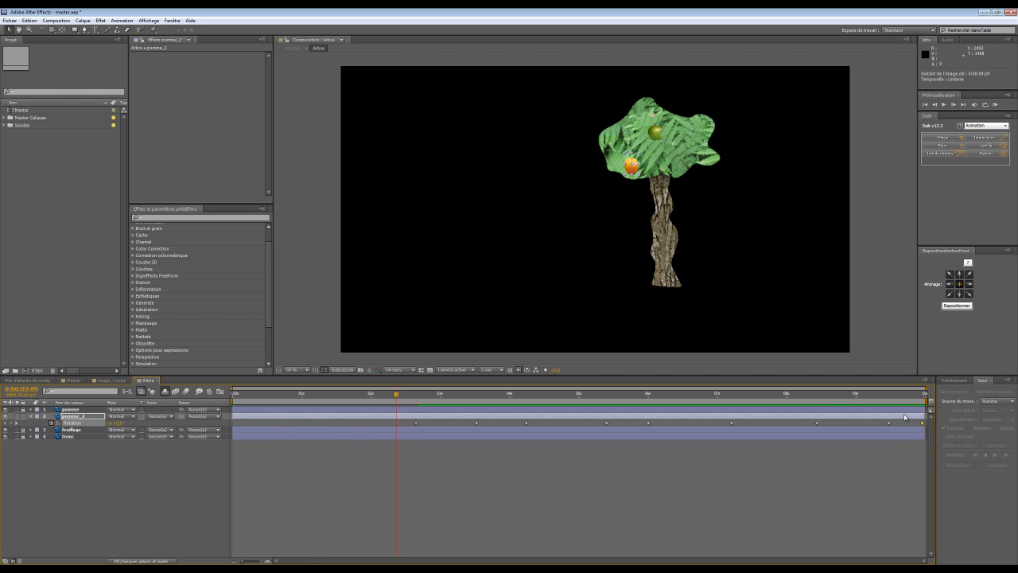
pyautogui.moveTo(915, 395); pyautogui.dragTo(940, 398)
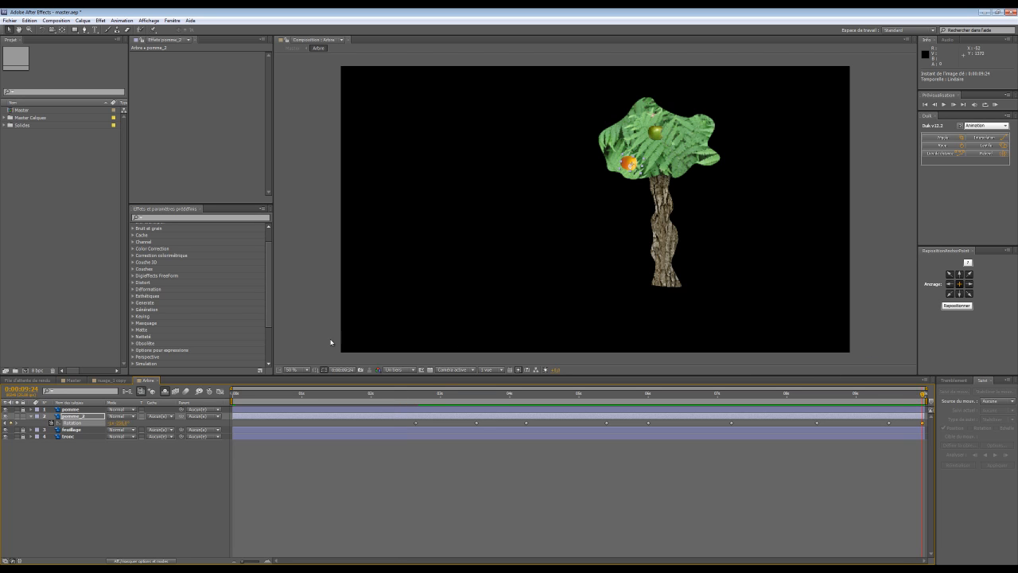
pyautogui.moveTo(121, 423); pyautogui.dragTo(148, 420)
pyautogui.click(994, 104)
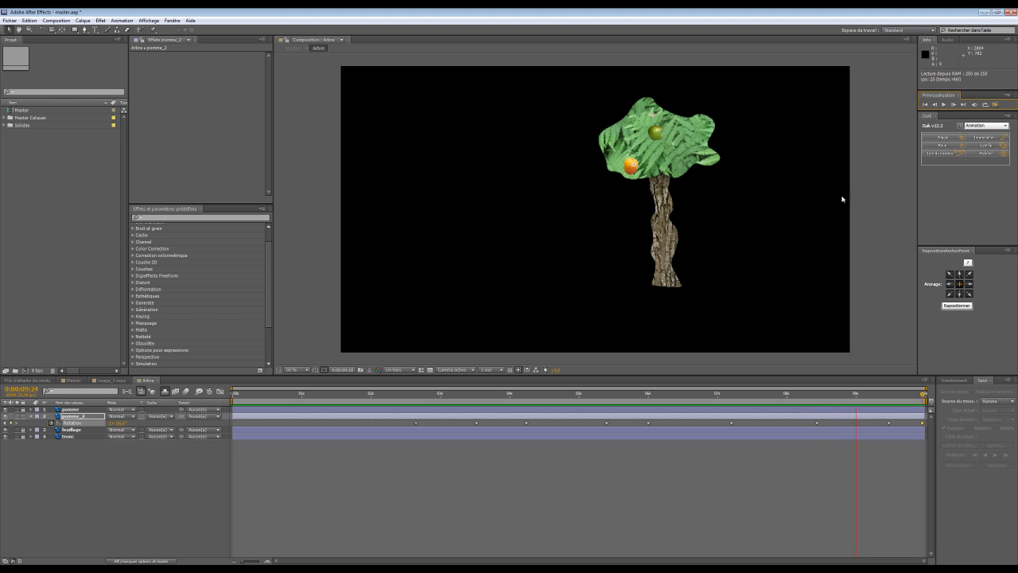
pyautogui.press('space')
# - Apply Easy Ease (Lissage de vitesse) to all of pomme_2's rotation keyframes and preview the smoothed swing
pyautogui.moveTo(408, 421); pyautogui.dragTo(930, 431)
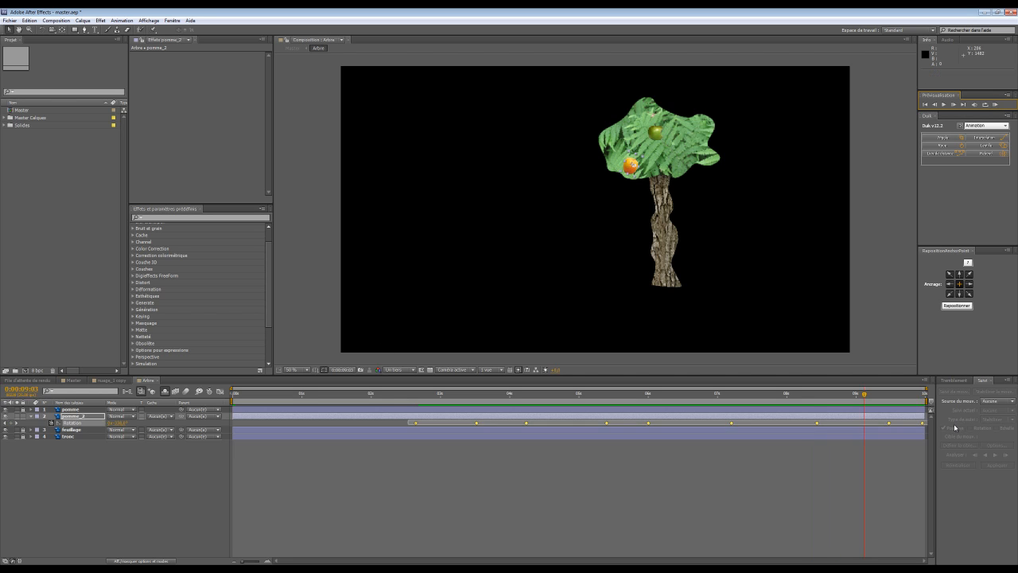
pyautogui.rightClick(733, 426)
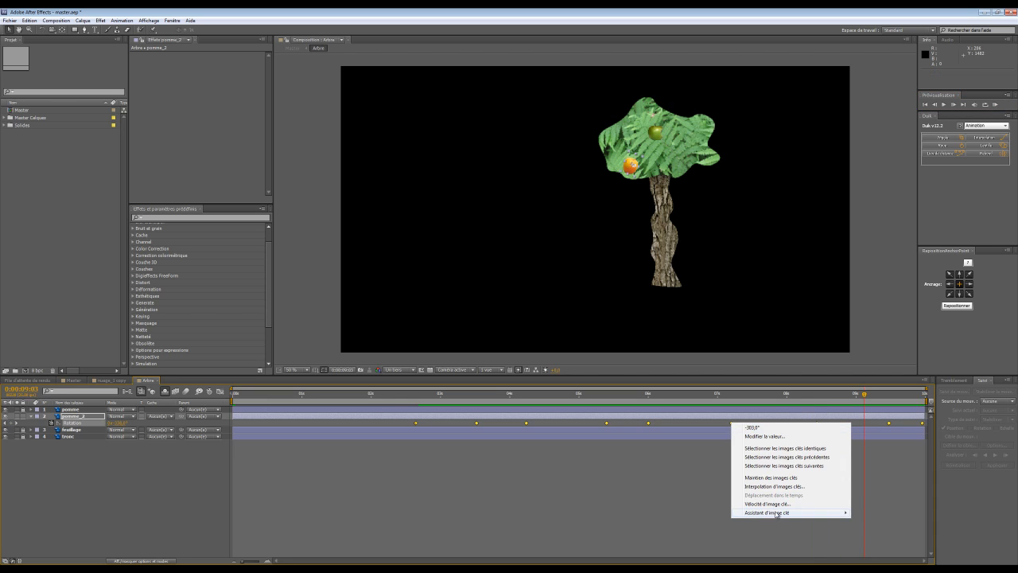
pyautogui.moveTo(821, 510)
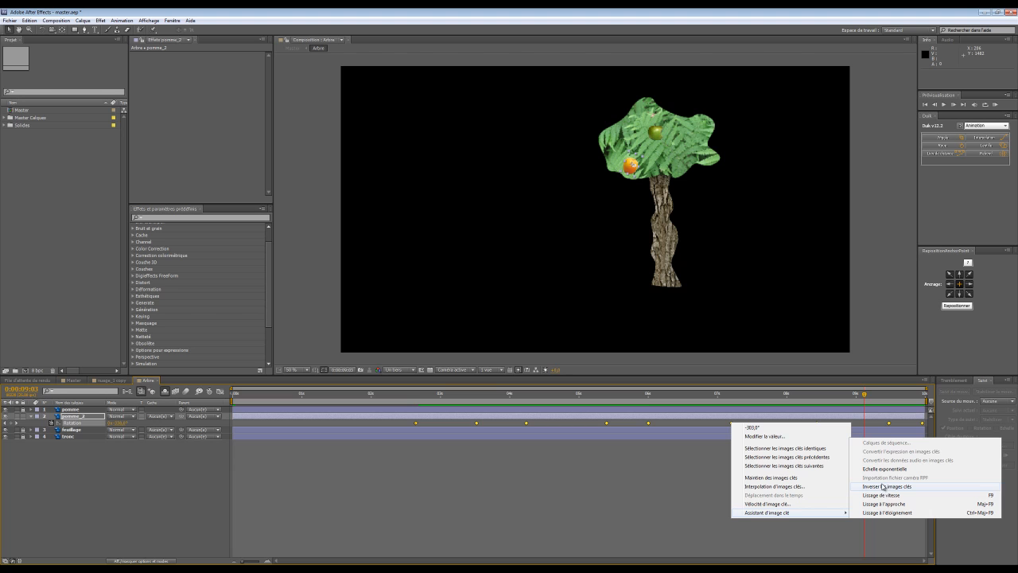
pyautogui.click(934, 497)
pyautogui.click(994, 104)
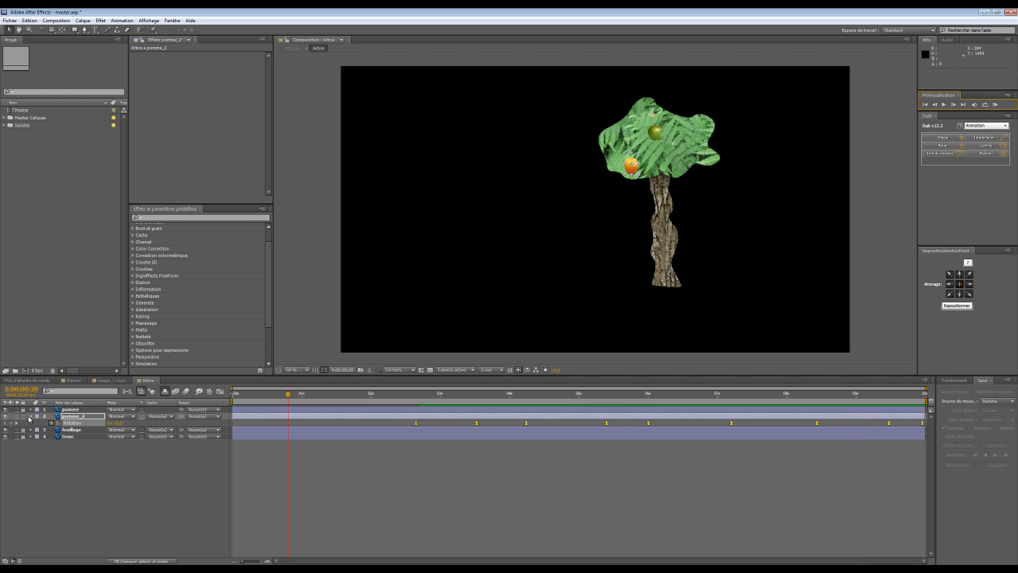
# - Collapse and lock pomme_2, unlock pomme, and set pomme's first rotation keyframe at 0:00:02:10, slightly turned
pyautogui.click(28, 417)
pyautogui.click(31, 416)
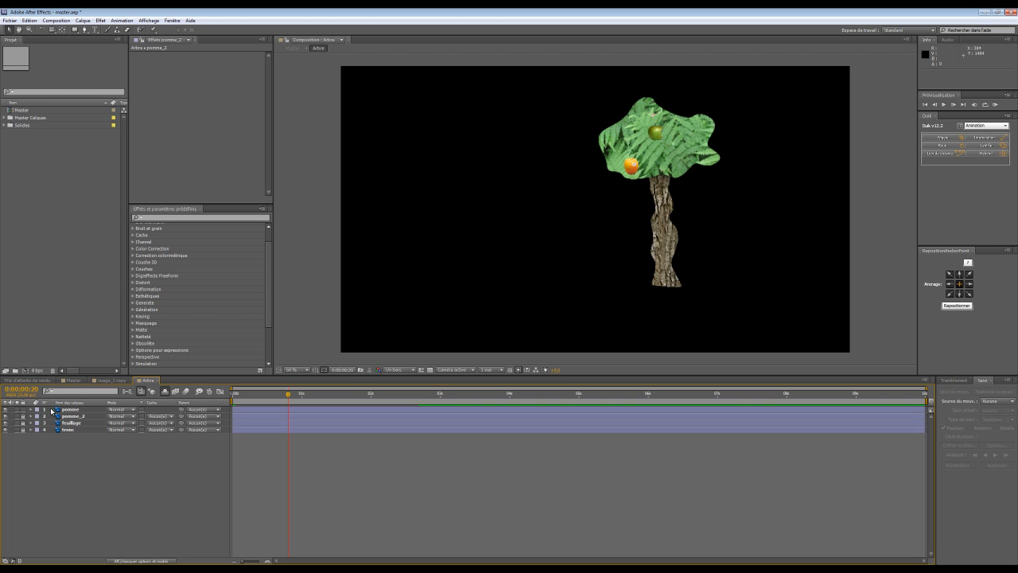
pyautogui.click(73, 410)
pyautogui.press('p')
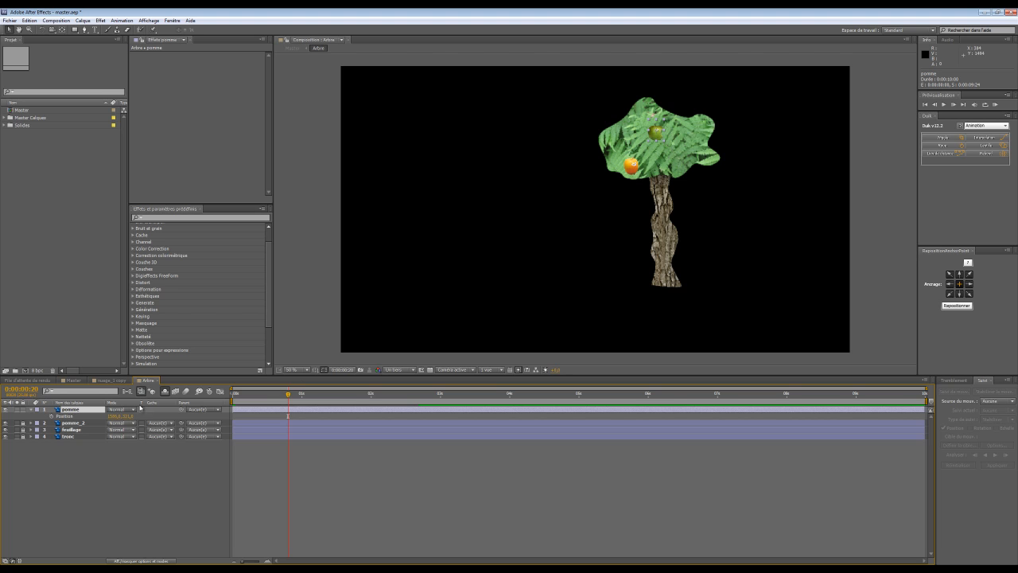
pyautogui.moveTo(288, 399); pyautogui.dragTo(400, 472)
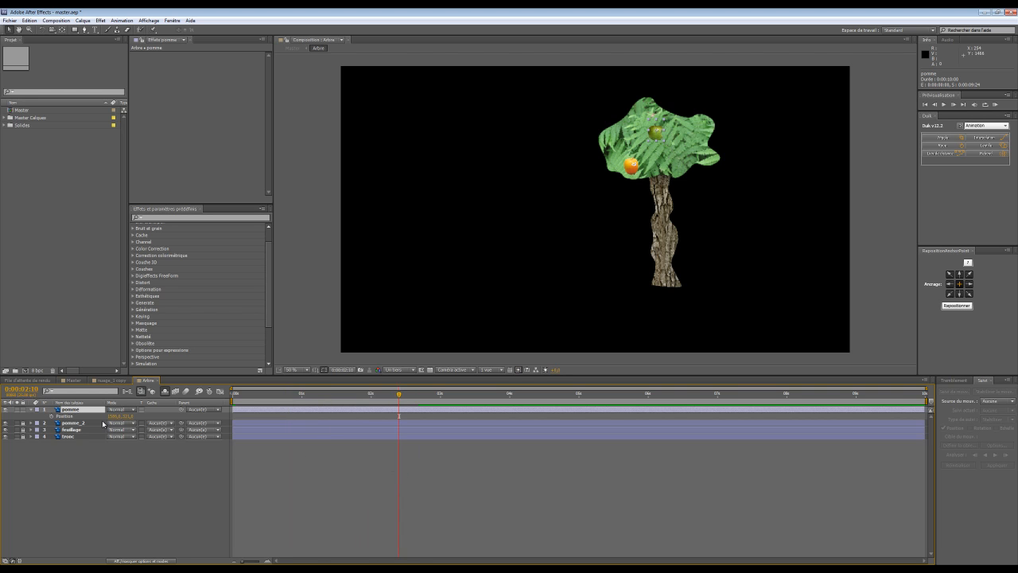
pyautogui.click(51, 415)
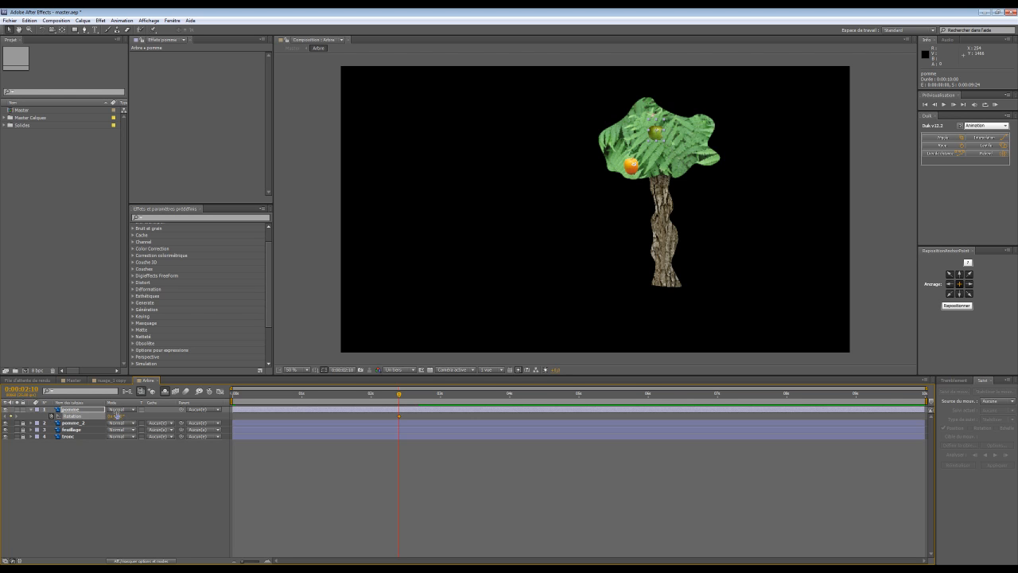
pyautogui.moveTo(116, 415); pyautogui.dragTo(127, 415)
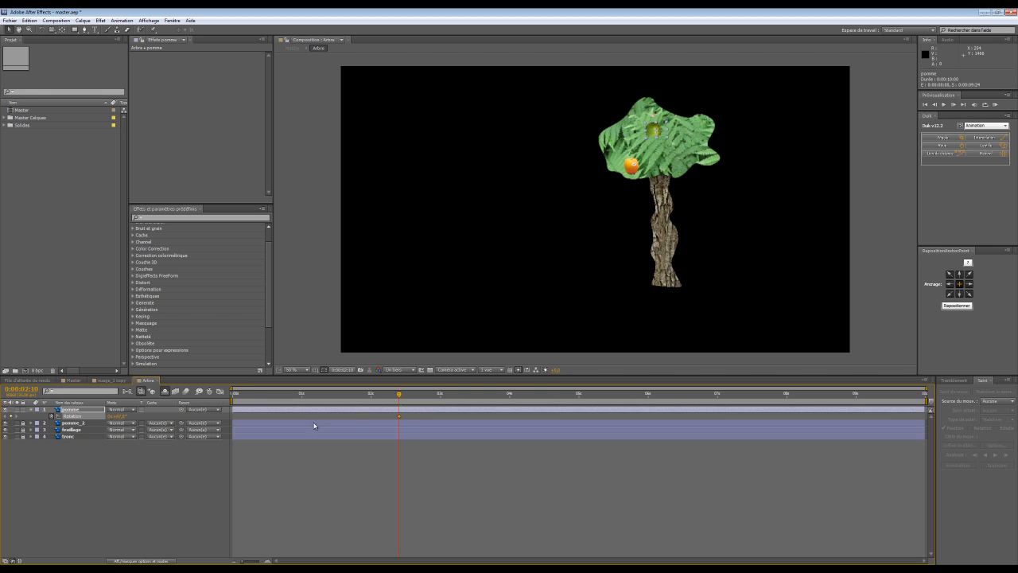
# - Add alternating rotation keyframes to pomme at about 0:00:02:24 and 0:00:04:16, plus one at 0:00:05:05
pyautogui.moveTo(398, 394); pyautogui.dragTo(438, 395)
pyautogui.moveTo(114, 417); pyautogui.dragTo(38, 419)
pyautogui.moveTo(442, 397); pyautogui.dragTo(554, 399)
pyautogui.moveTo(121, 417); pyautogui.dragTo(171, 416)
pyautogui.moveTo(559, 393); pyautogui.dragTo(593, 395)
pyautogui.moveTo(124, 419); pyautogui.dragTo(133, 419)
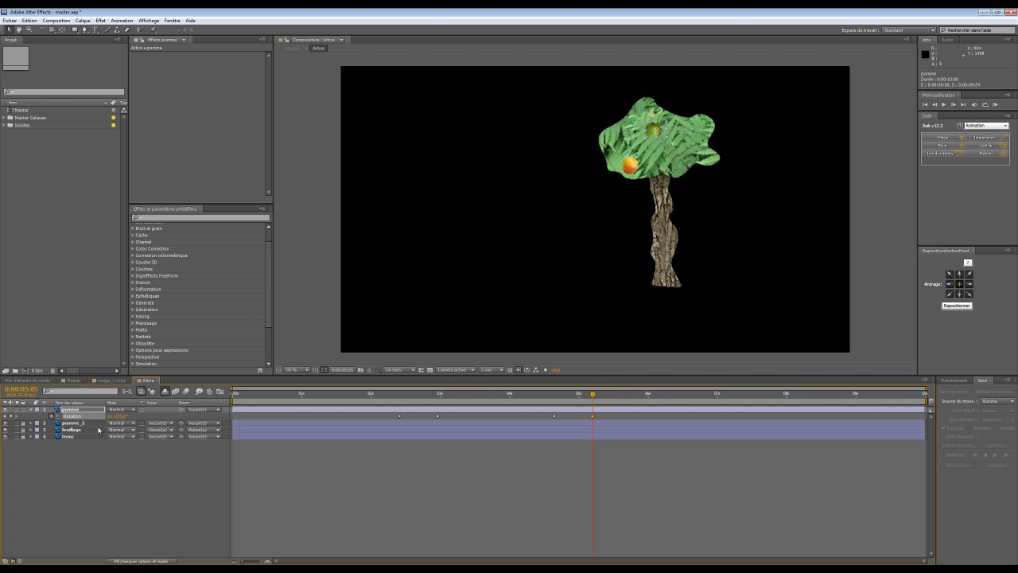
pyautogui.moveTo(119, 416); pyautogui.dragTo(108, 416)
# - Continue the pomme swing with rotation keyframes at 0:00:06:01, 0:00:07:14 and 0:00:08:15
pyautogui.press('space')
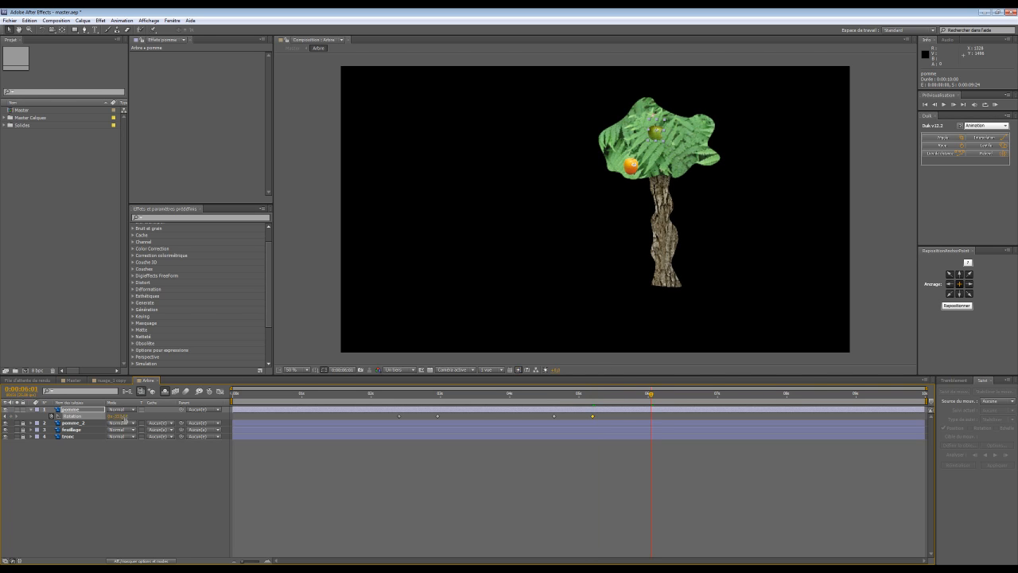
pyautogui.moveTo(123, 416); pyautogui.dragTo(183, 418)
pyautogui.moveTo(693, 455); pyautogui.dragTo(681, 432)
pyautogui.moveTo(654, 396); pyautogui.dragTo(756, 396)
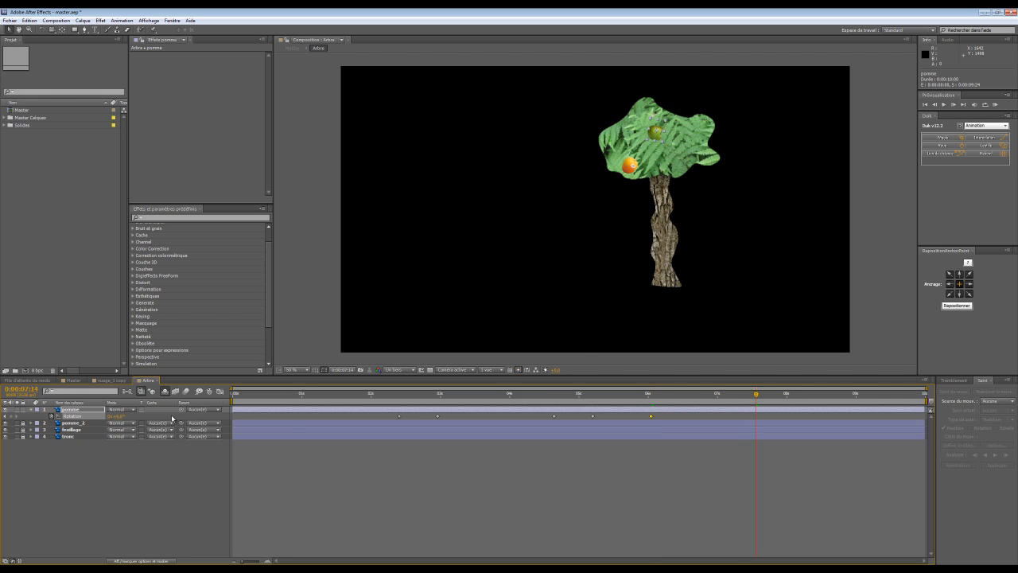
pyautogui.moveTo(117, 416); pyautogui.dragTo(103, 417)
pyautogui.click(828, 393)
pyautogui.moveTo(117, 416); pyautogui.dragTo(105, 417)
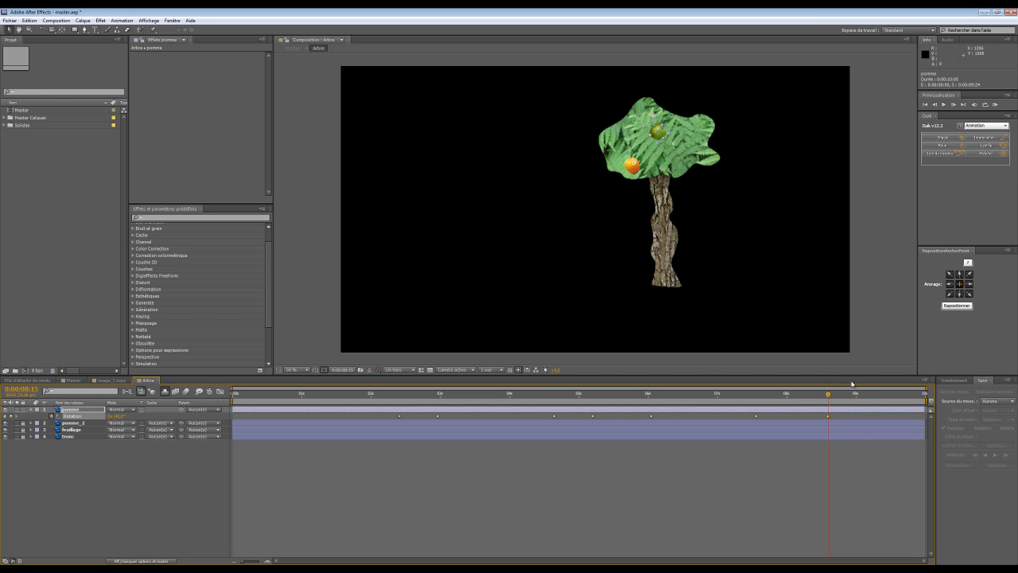
# - Finish the pomme swing with opposing rotation keyframes at 0:00:09:03 and 0:00:09:24, then preview the animation
pyautogui.moveTo(828, 397); pyautogui.dragTo(864, 397)
pyautogui.moveTo(119, 417); pyautogui.dragTo(146, 416)
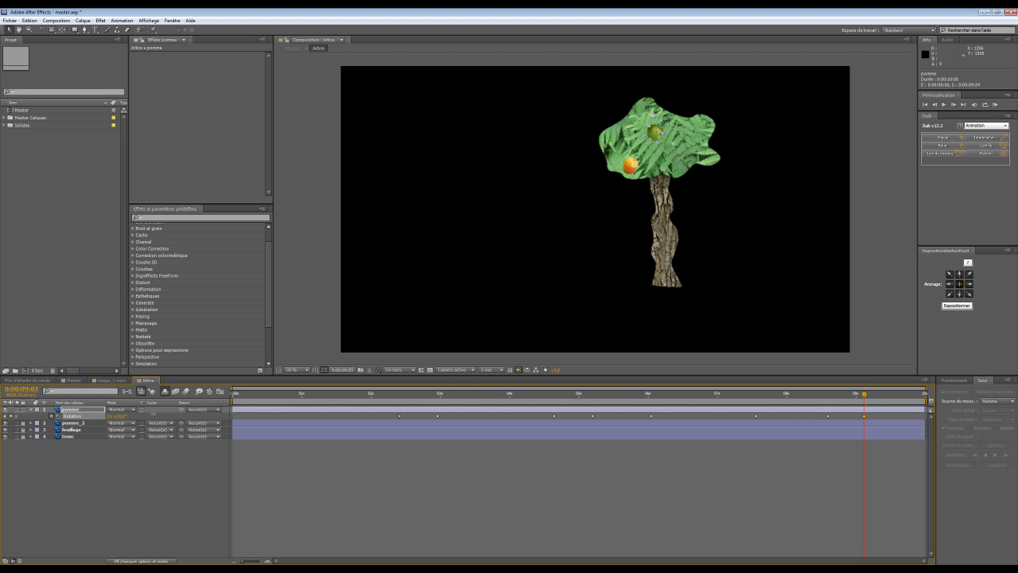
pyautogui.moveTo(864, 396); pyautogui.dragTo(924, 396)
pyautogui.moveTo(121, 416); pyautogui.dragTo(86, 413)
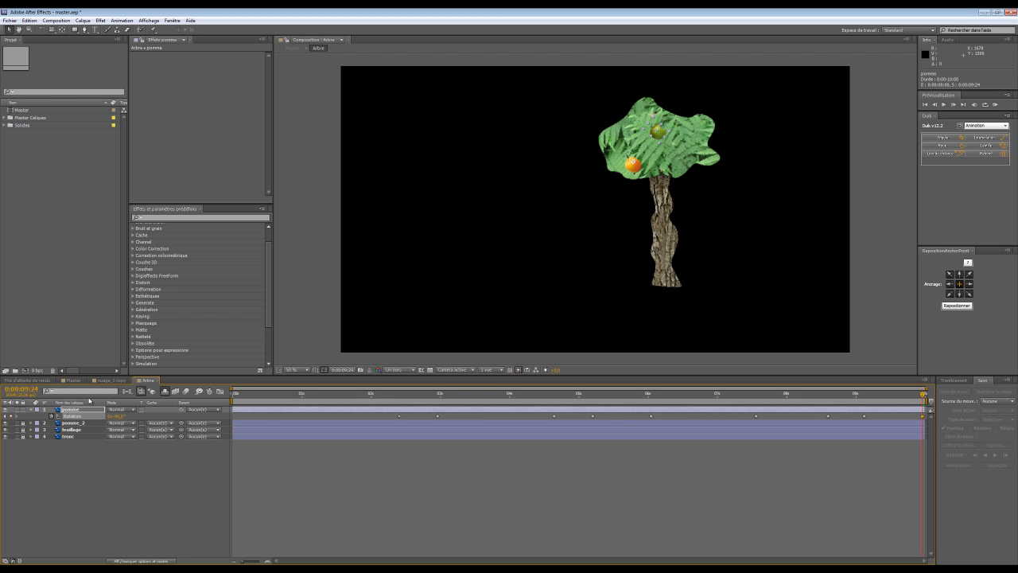
pyautogui.click(994, 104)
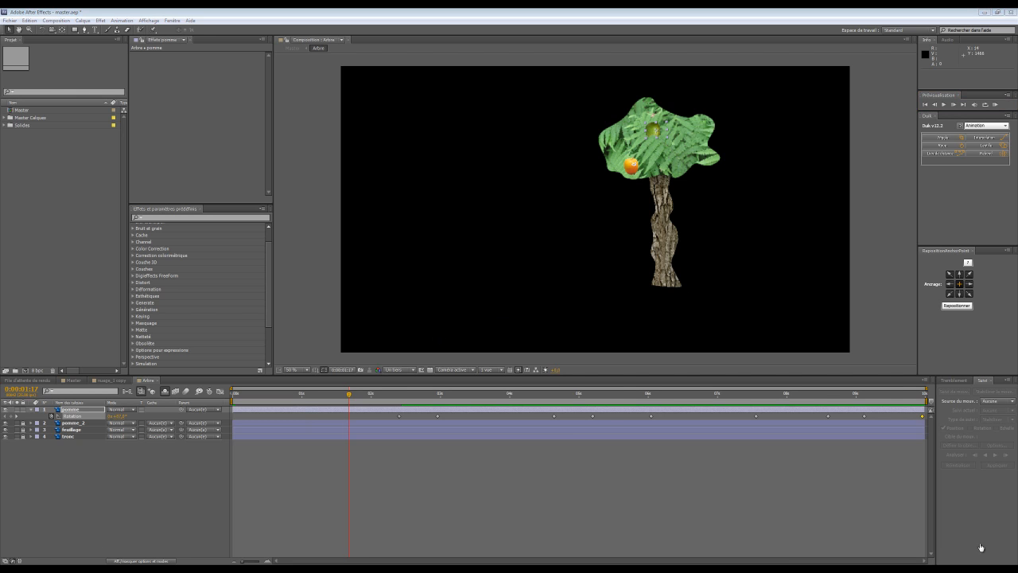
# - Apply the Turbulences distortion effect to the feuillage layer and set its Taille to 25
pyautogui.click(859, 462)
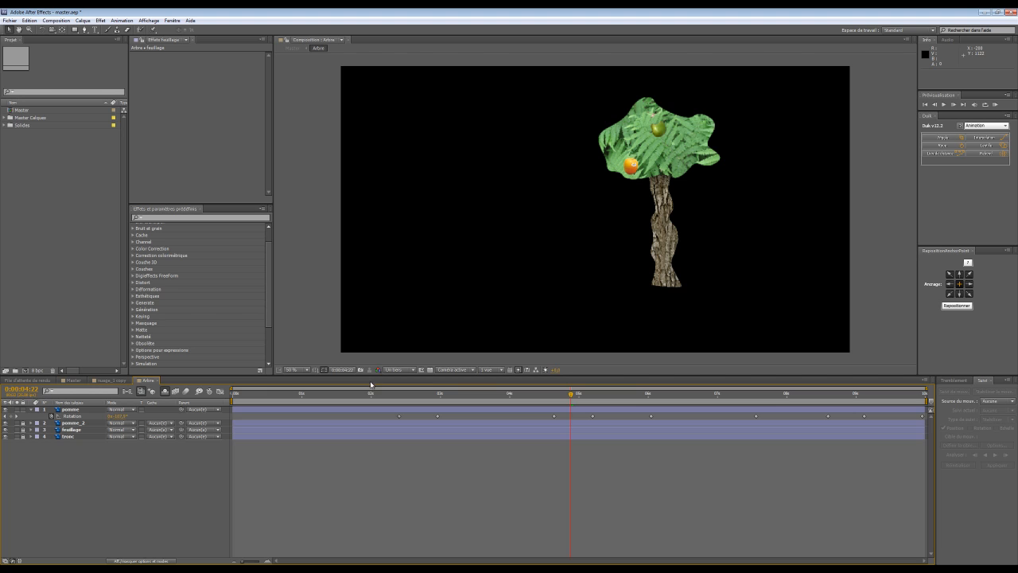
pyautogui.click(67, 429)
pyautogui.click(64, 429)
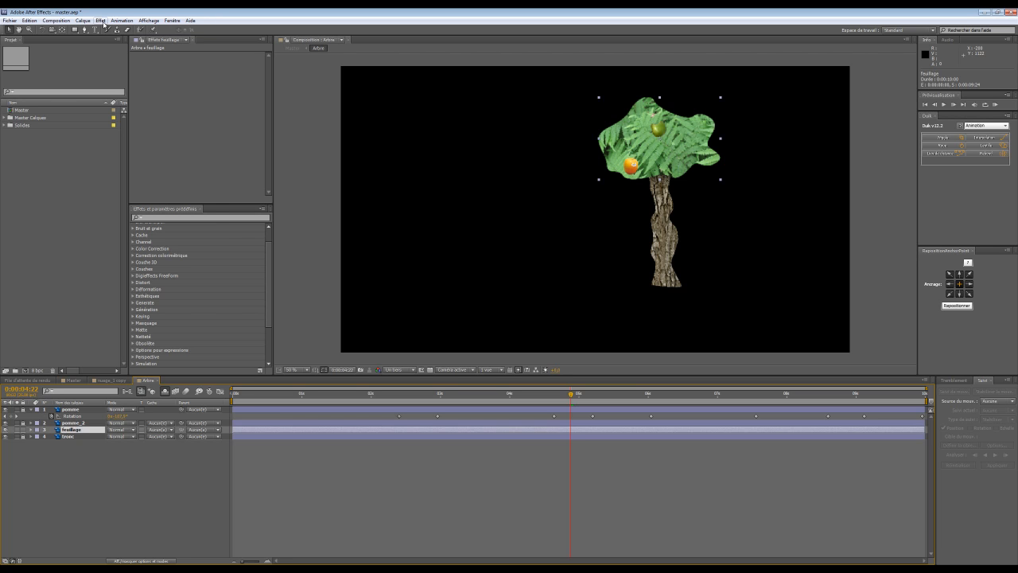
pyautogui.click(101, 21)
pyautogui.moveTo(168, 157)
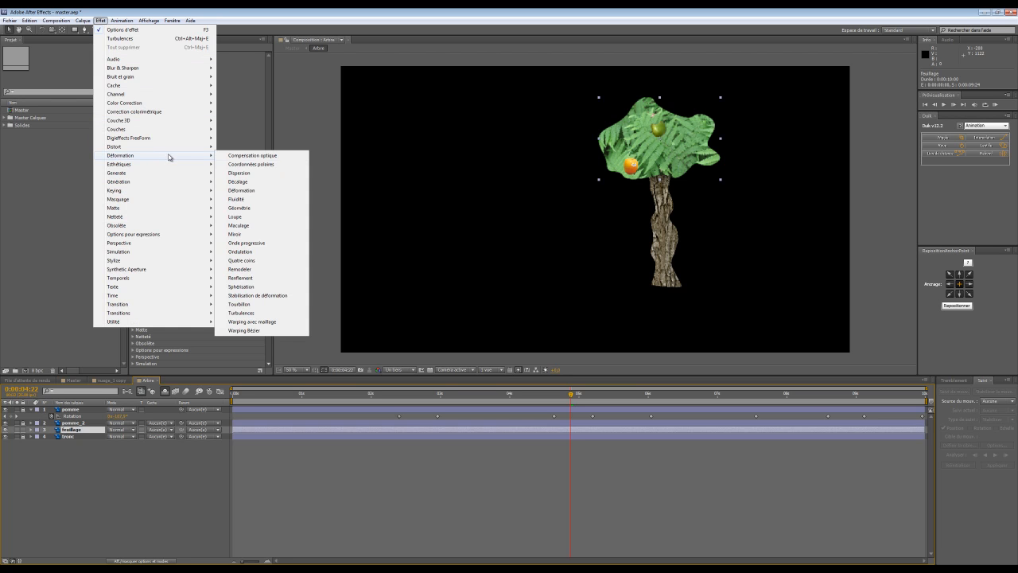
pyautogui.click(251, 313)
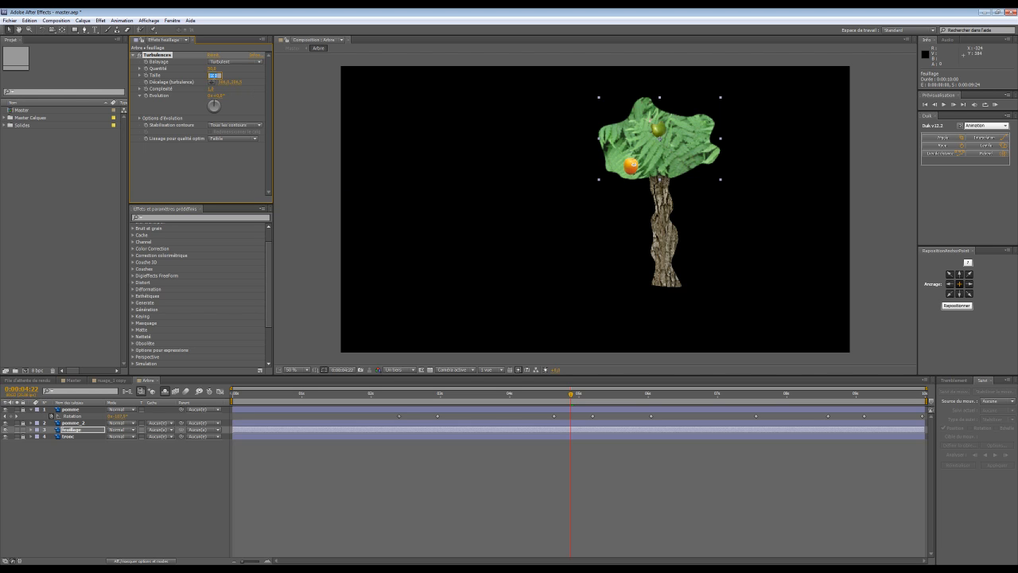
pyautogui.press('Return')
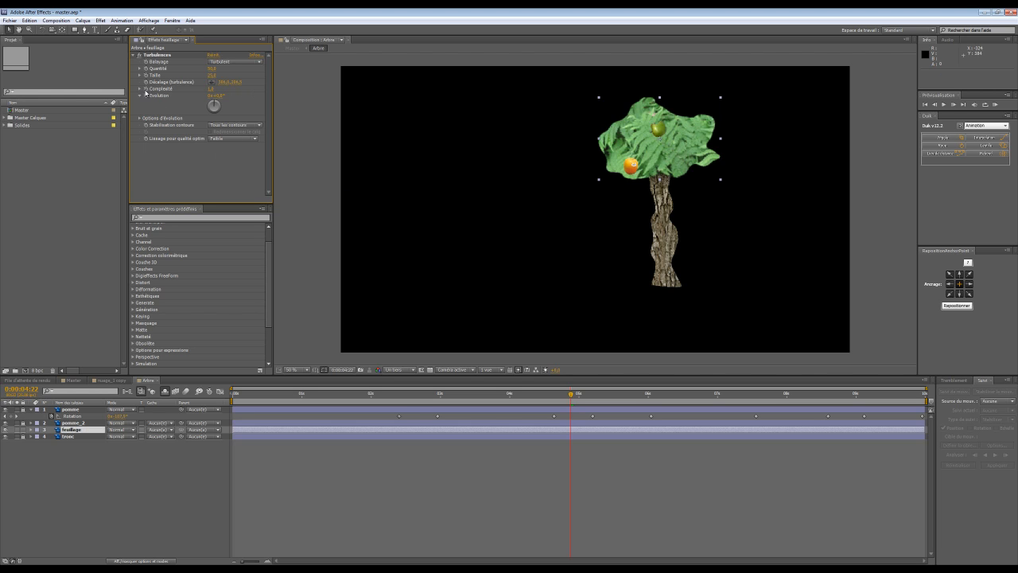
# - Animate the feuillage turbulence Evolution with the expression time*200, collapse the layer, and preview the Arbre animation
pyautogui.keyDown('alt'); pyautogui.click(145, 96); pyautogui.keyUp('alt')
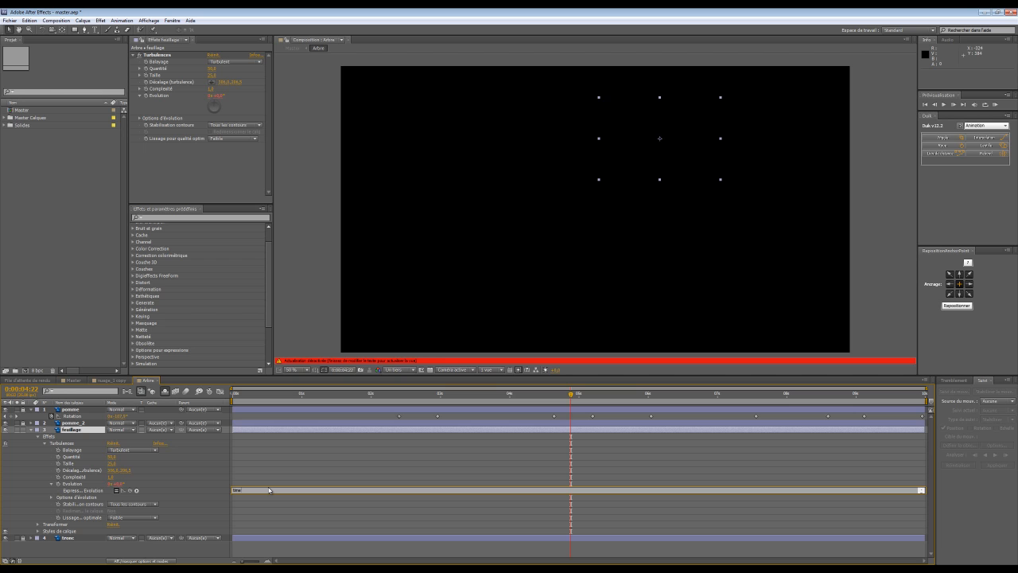
pyautogui.click(352, 505)
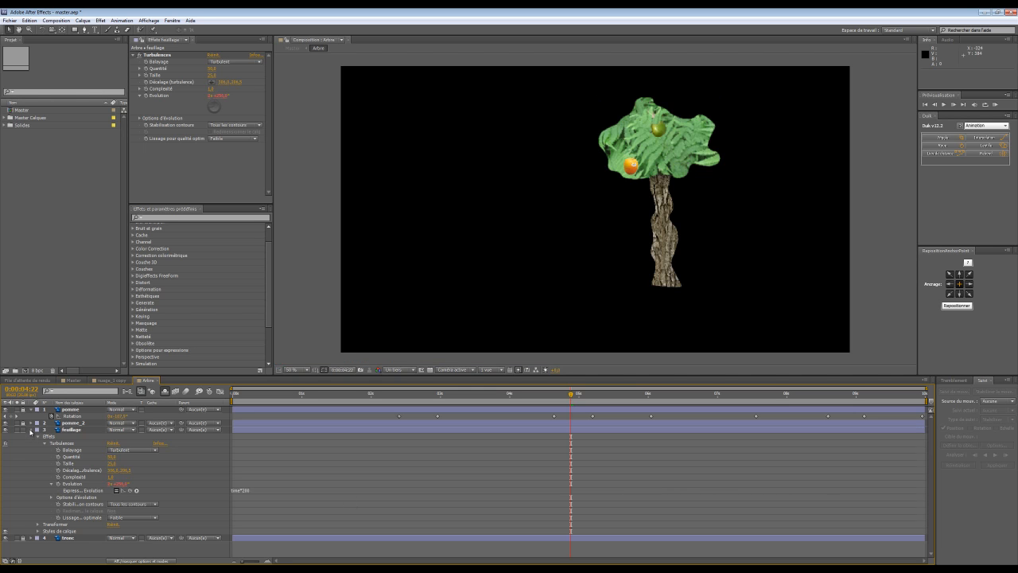
pyautogui.click(31, 429)
pyautogui.click(985, 103)
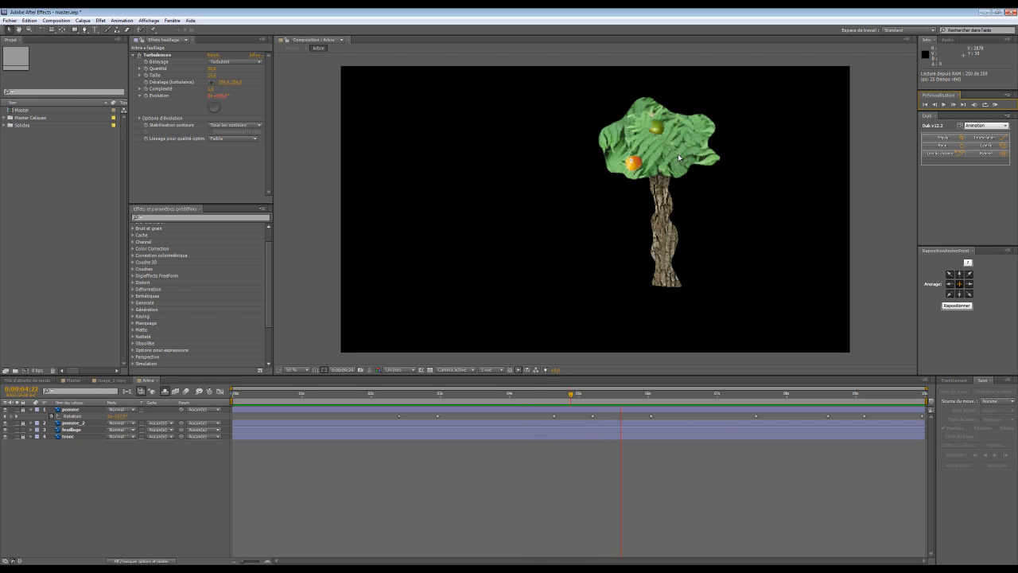
# - Return to the Master composition and preview the full scene with the animated tree
pyautogui.click(103, 381)
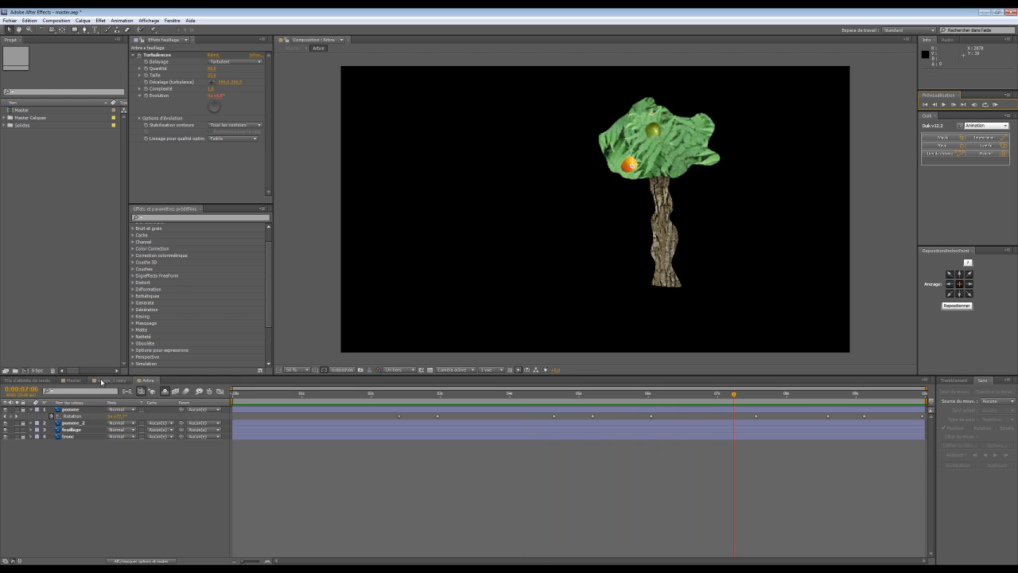
pyautogui.click(72, 382)
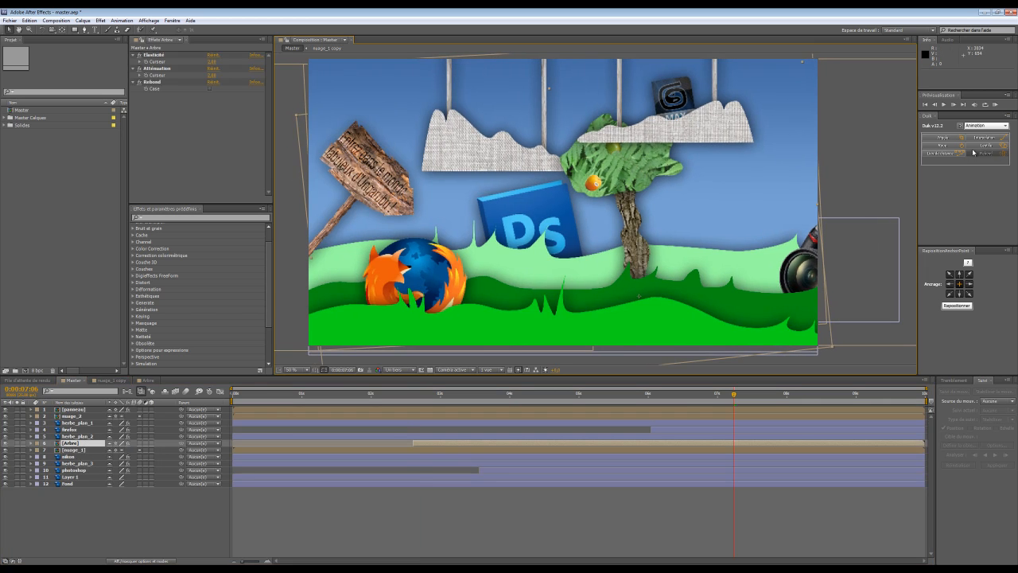
pyautogui.click(995, 105)
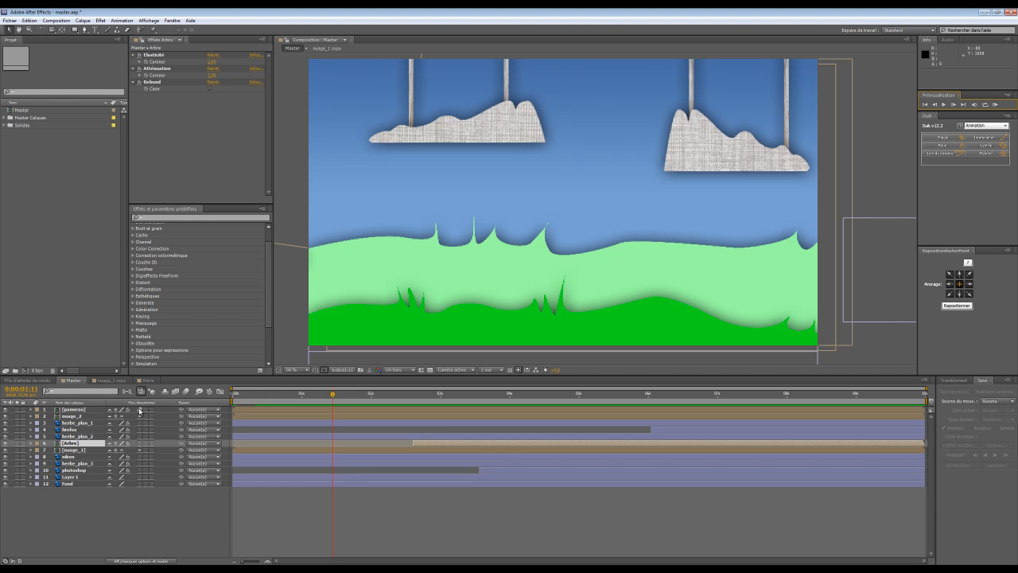
# - Open the panneau and Arbre compositions and display their layer switches for motion blur
pyautogui.doubleClick(75, 410)
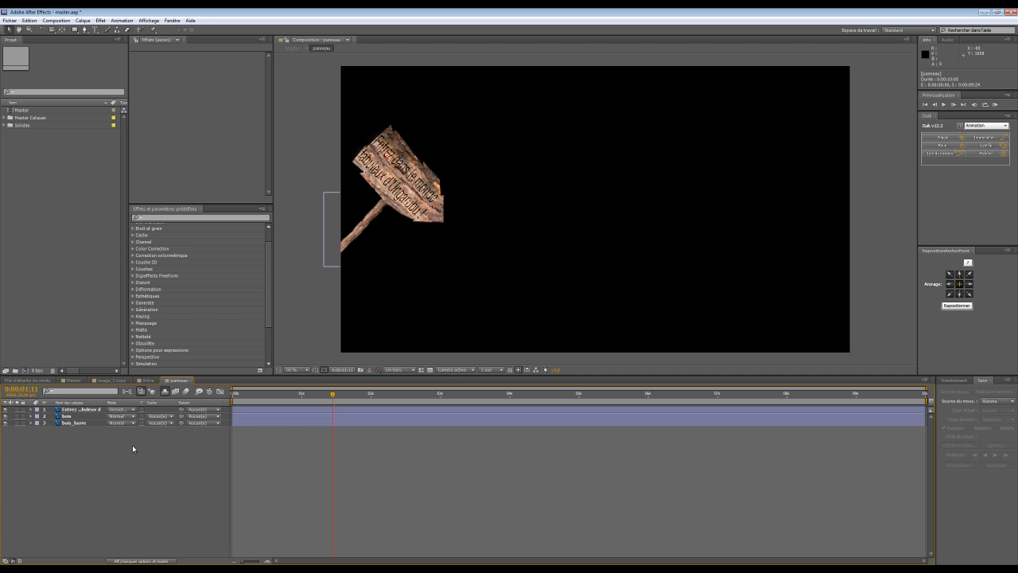
pyautogui.click(127, 561)
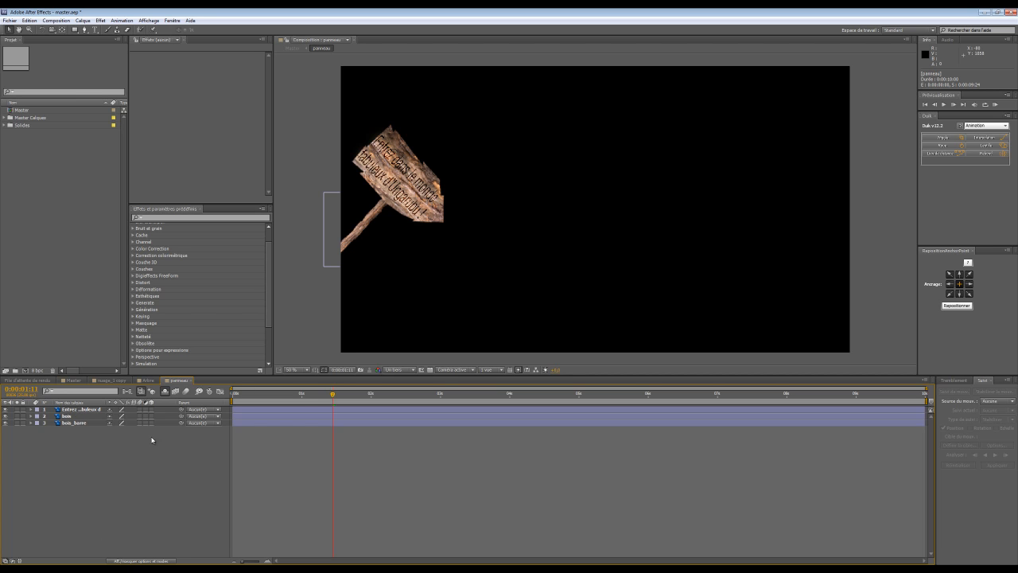
pyautogui.click(147, 380)
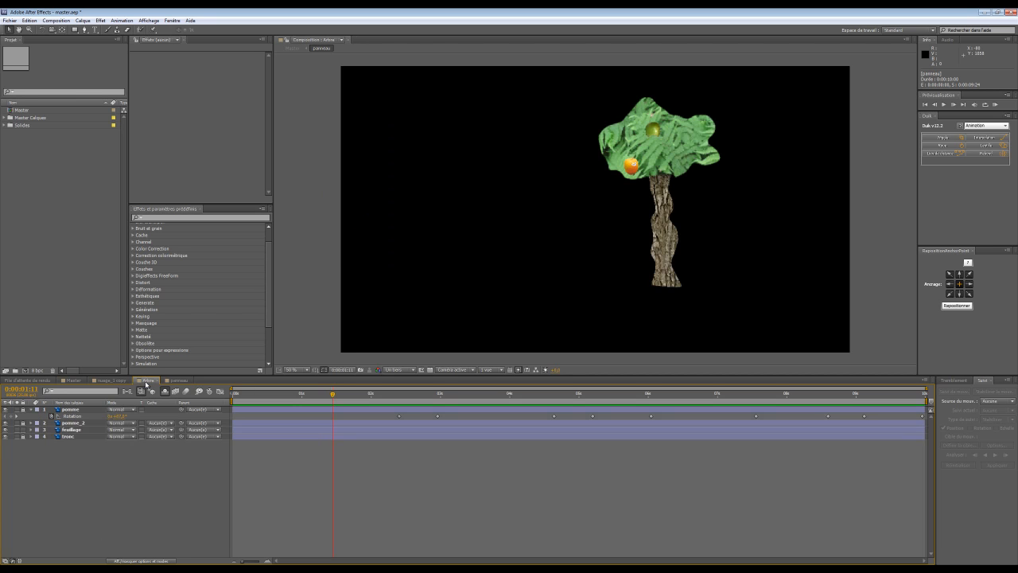
pyautogui.click(143, 561)
# - Show the layer switches in the nuage_1 copy composition, enable motion blur on its layers, and go back to Master
pyautogui.click(111, 380)
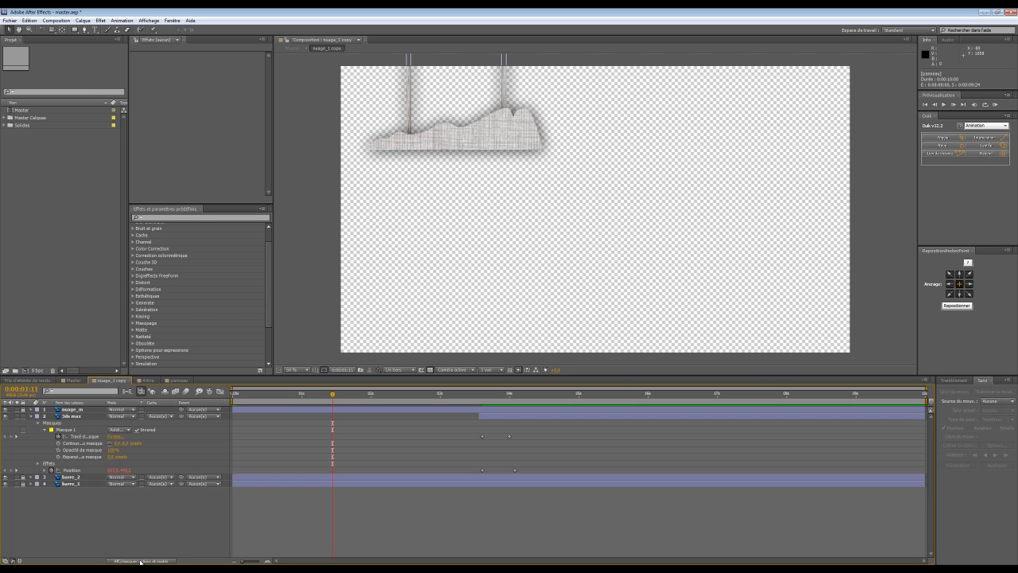
pyautogui.click(140, 561)
pyautogui.click(141, 414)
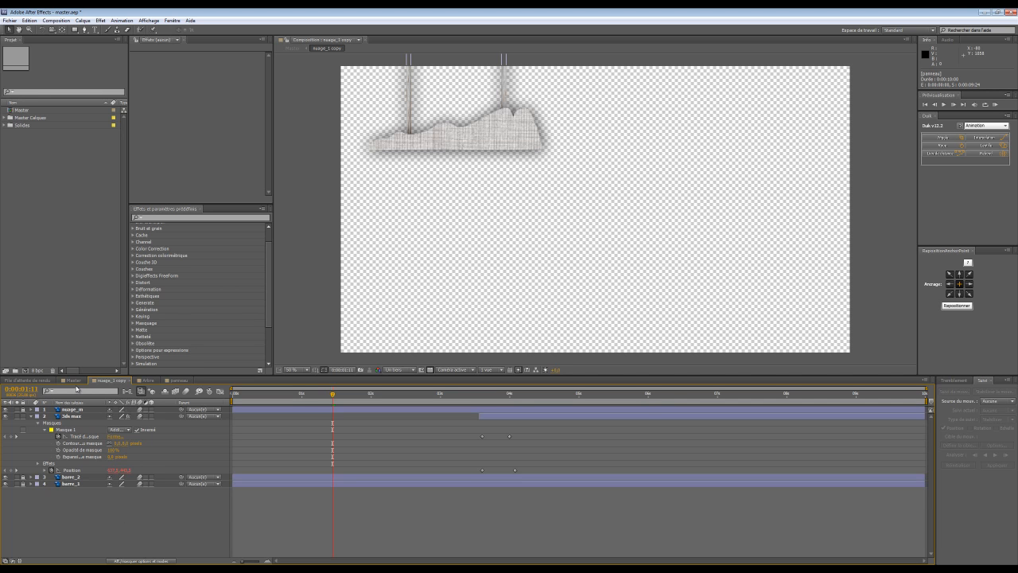
pyautogui.click(75, 381)
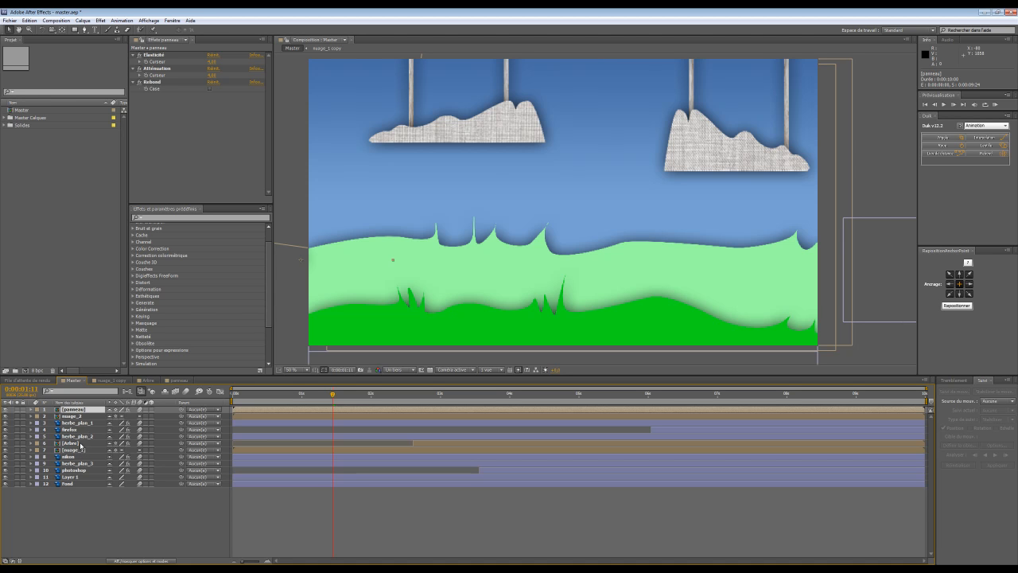
# - Check the nuage_2 layer's composition, and enable motion blur on the layers inside nuage_1
pyautogui.doubleClick(80, 417)
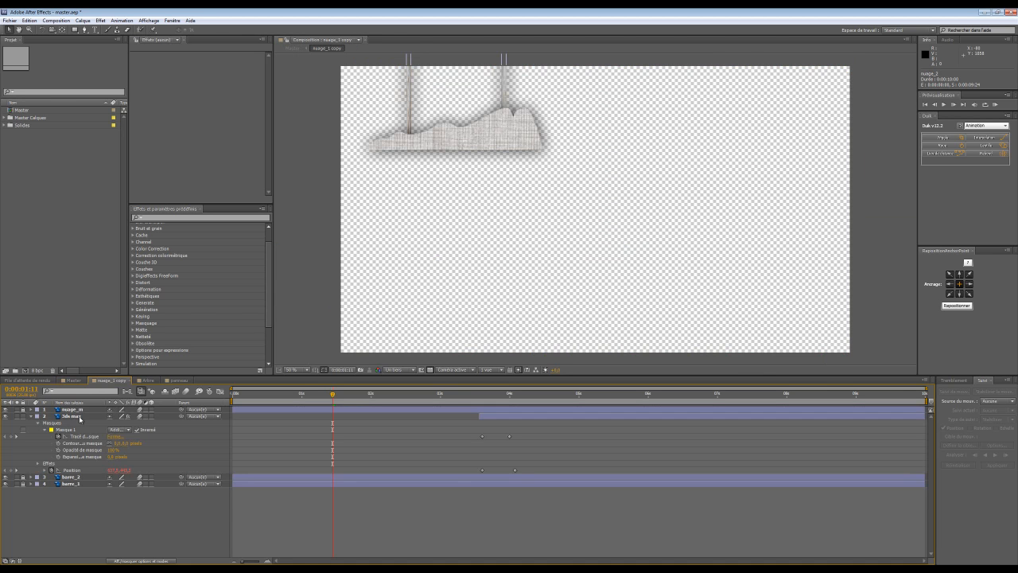
pyautogui.click(75, 381)
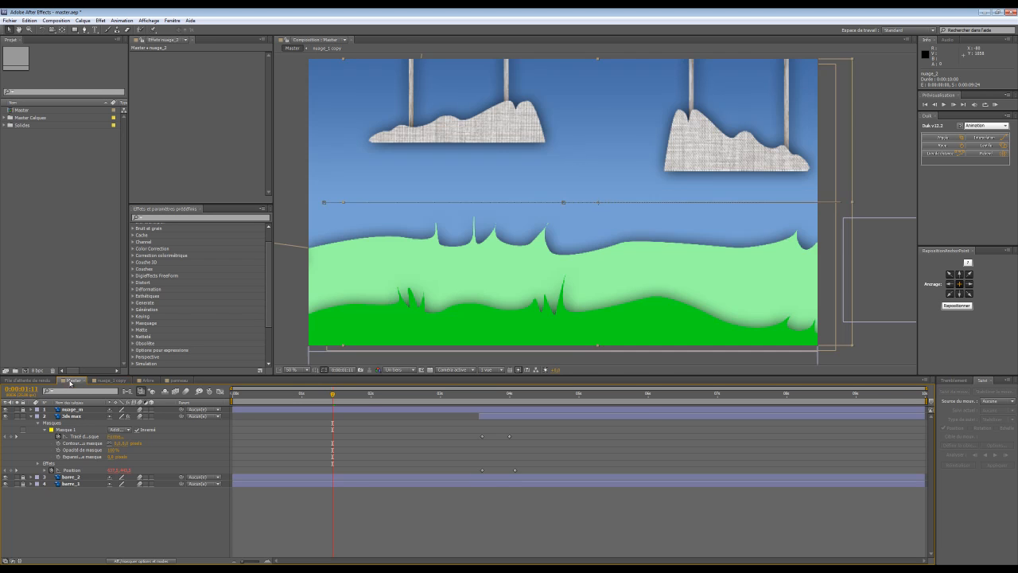
pyautogui.doubleClick(74, 450)
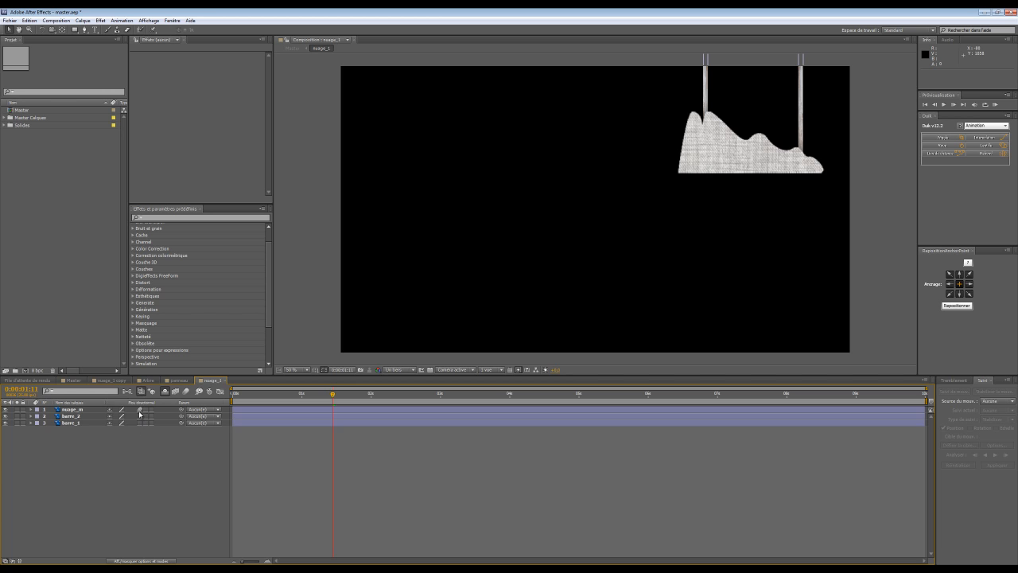
# - Activate motion blur for the Master composition and preview the whole animation
pyautogui.click(74, 380)
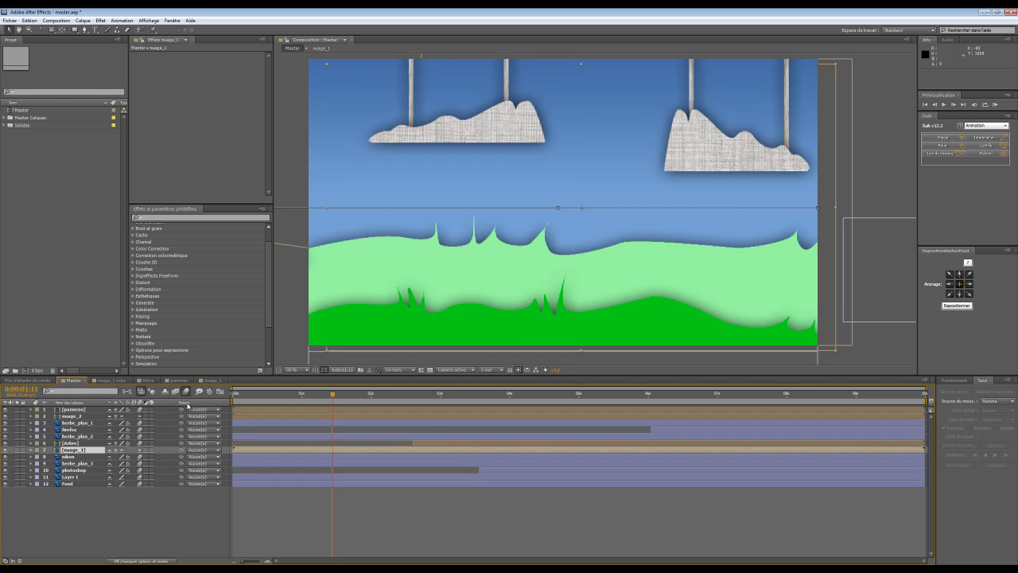
pyautogui.click(165, 505)
pyautogui.click(994, 104)
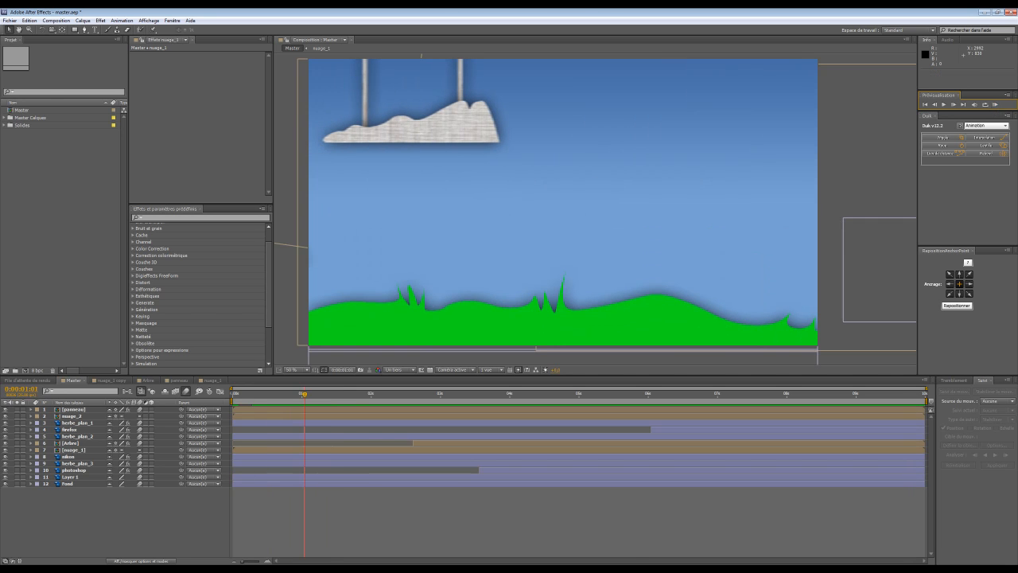
# - Save the project and add the Master composition to the render queue as a movie
pyautogui.click(56, 191)
pyautogui.hotkey('ctrl', 's')
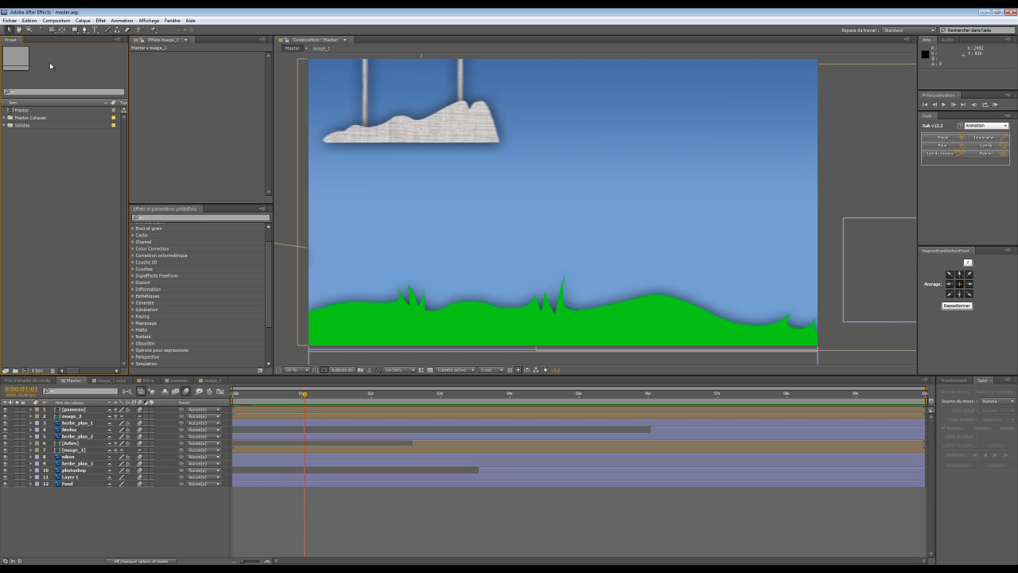
pyautogui.click(35, 25)
pyautogui.moveTo(56, 21)
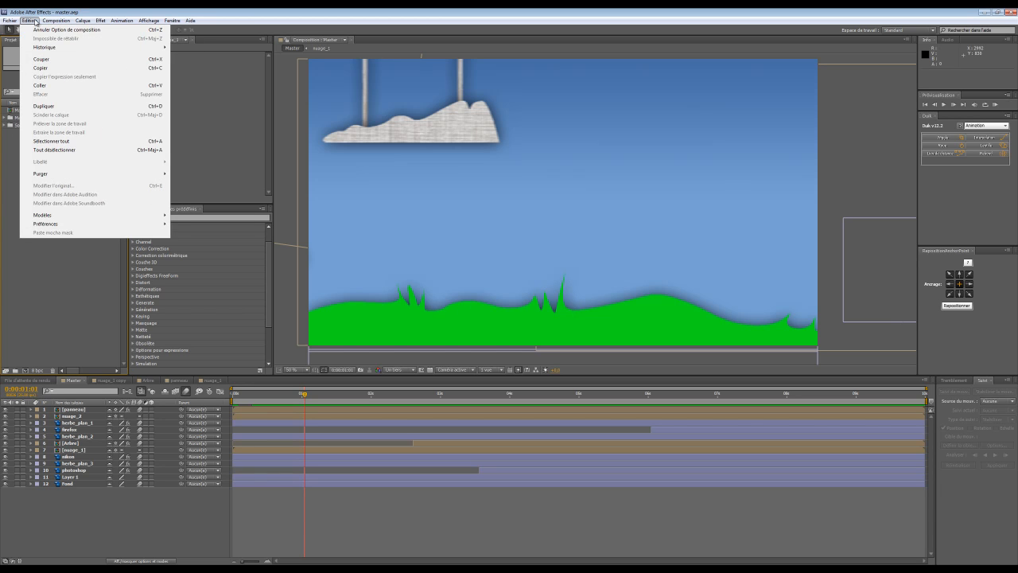
pyautogui.click(69, 182)
pyautogui.click(23, 110)
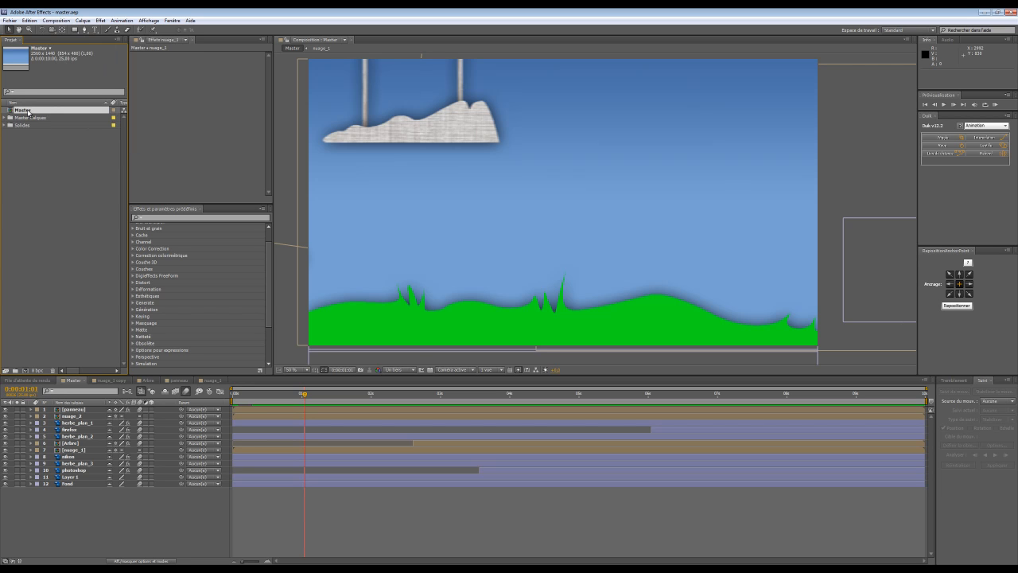
pyautogui.click(55, 21)
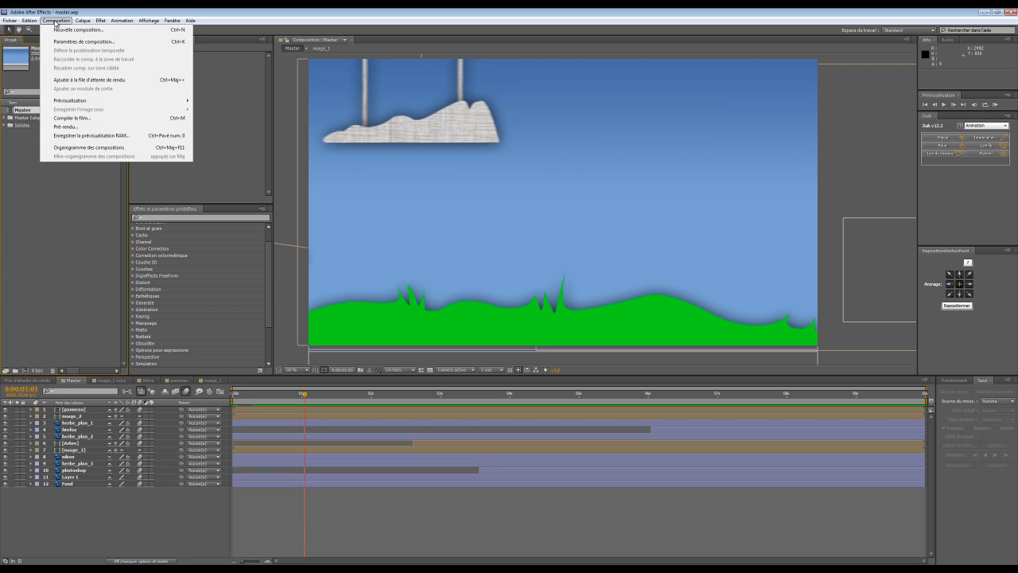
pyautogui.click(99, 119)
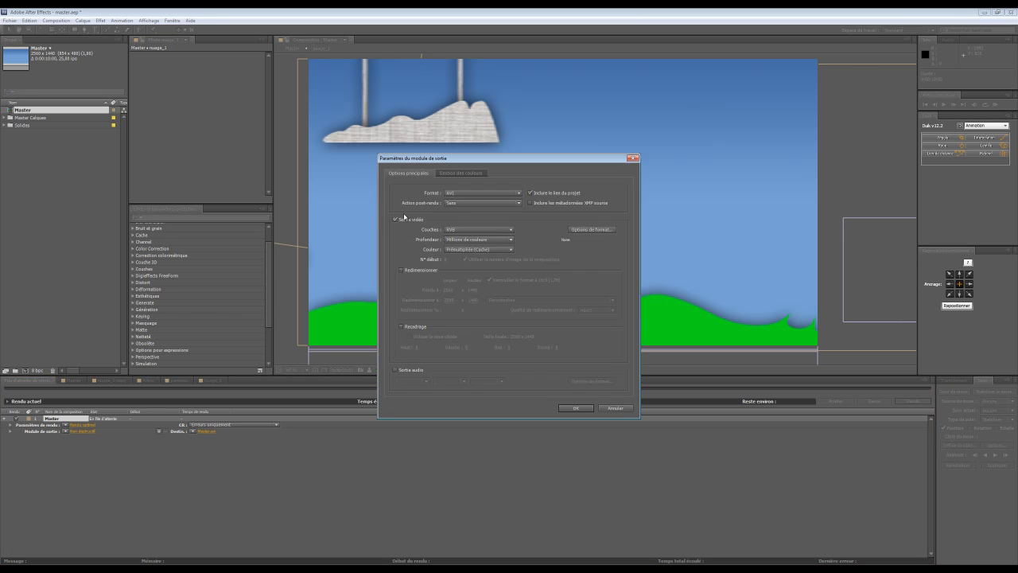
# - Set the Master output module format to QuickTime, check its color management, and accept the settings
pyautogui.moveTo(445, 160); pyautogui.dragTo(377, 130)
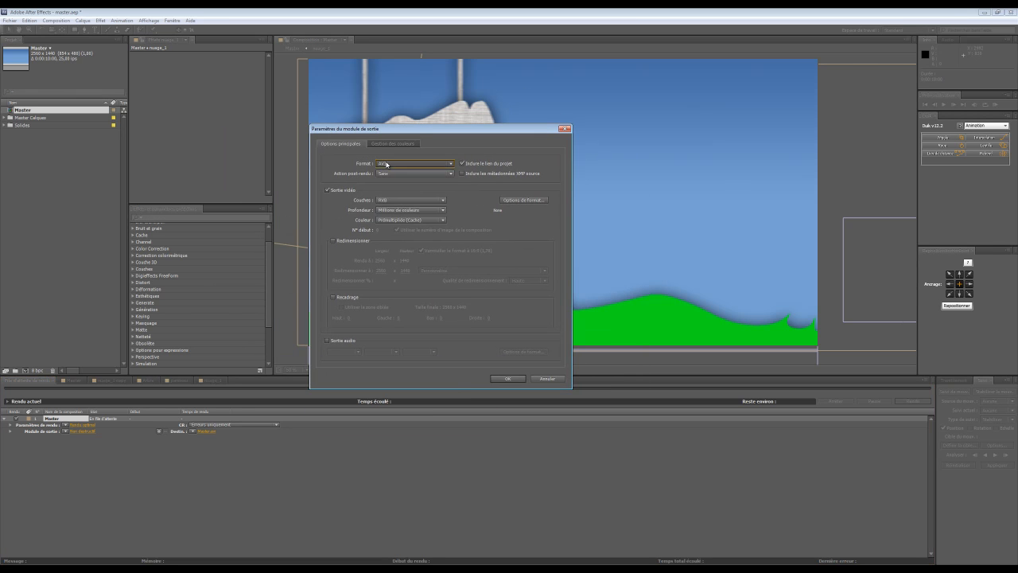
pyautogui.click(397, 163)
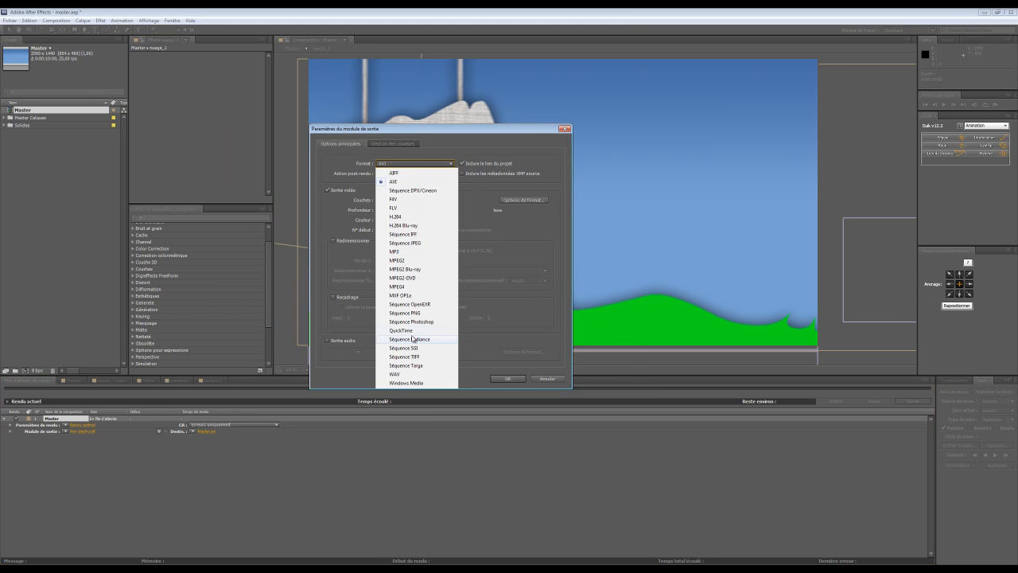
pyautogui.click(419, 330)
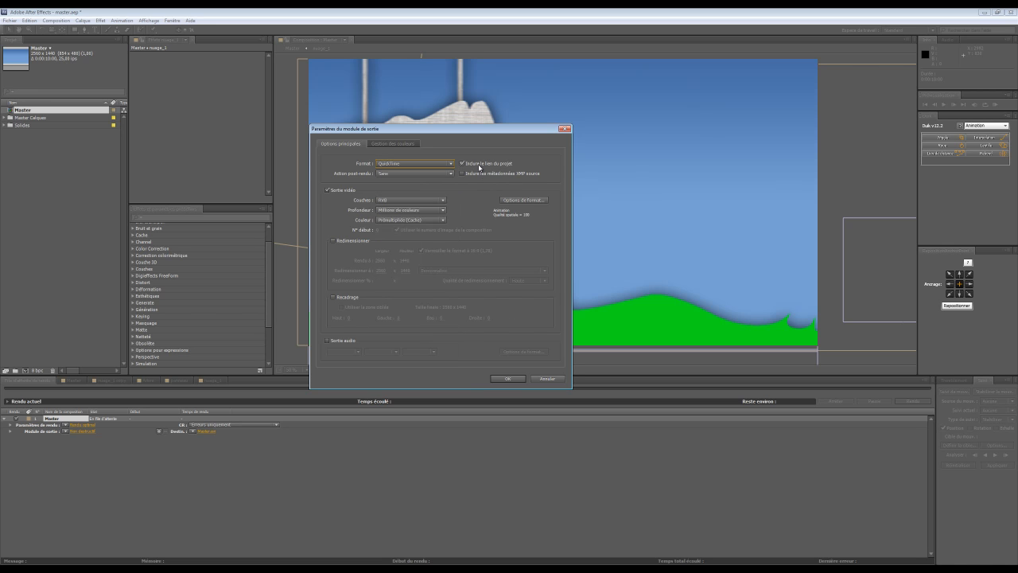
pyautogui.click(398, 143)
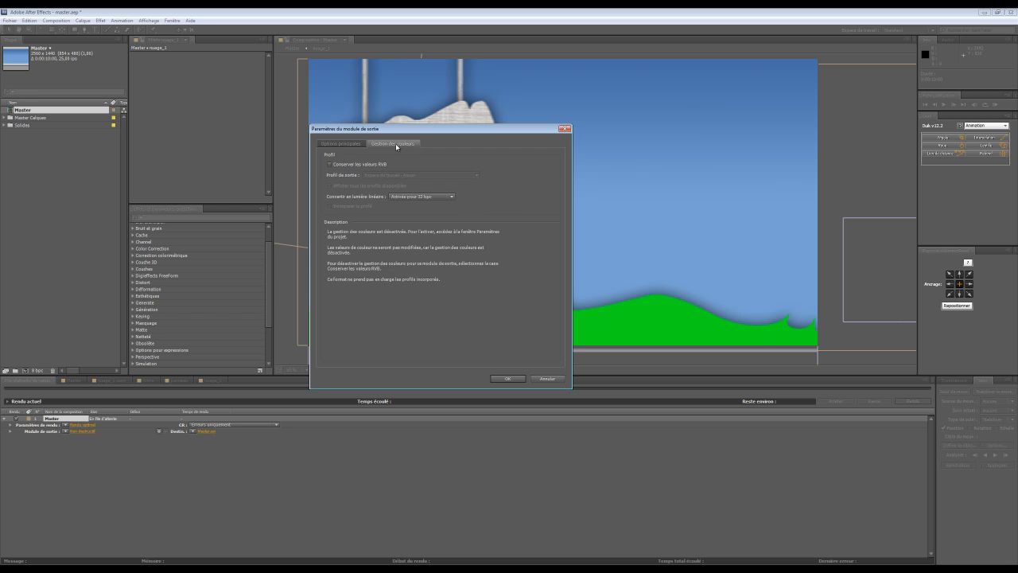
pyautogui.click(507, 379)
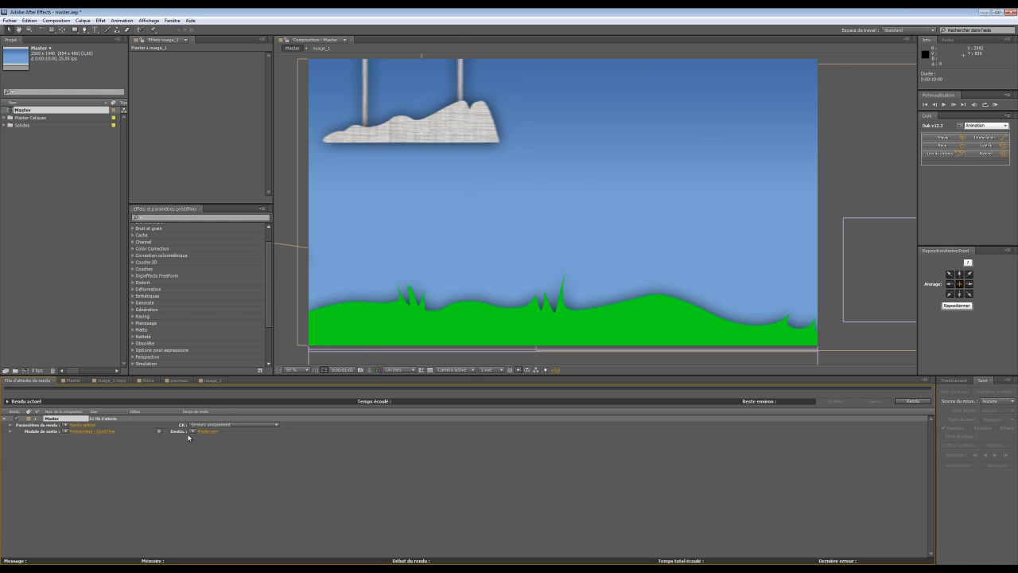
# - Set the render's output destination to Master.mov in the desktop's tuto/compression folder, and render the Master composition
pyautogui.click(206, 431)
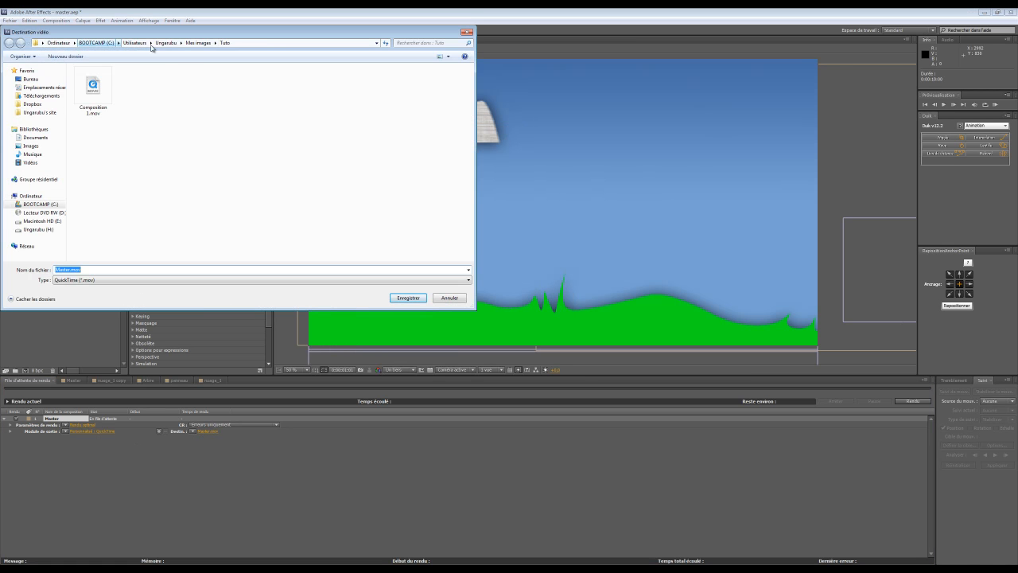
pyautogui.click(196, 43)
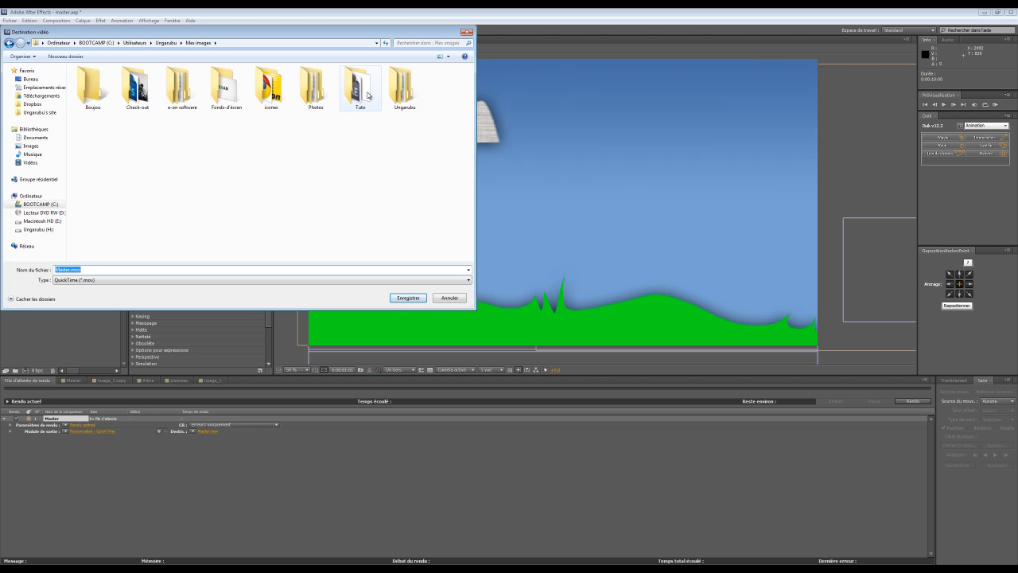
pyautogui.click(31, 79)
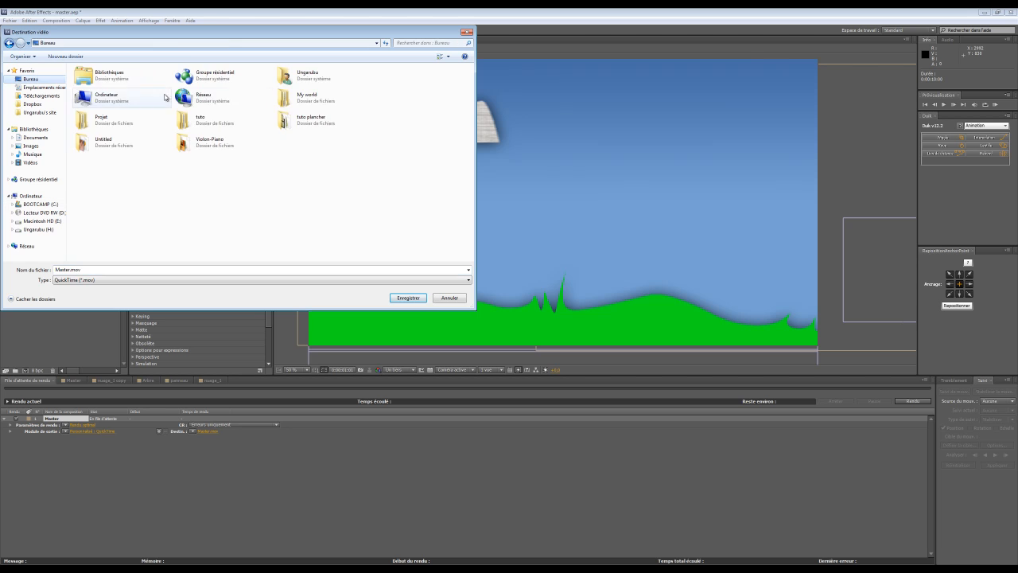
pyautogui.doubleClick(211, 119)
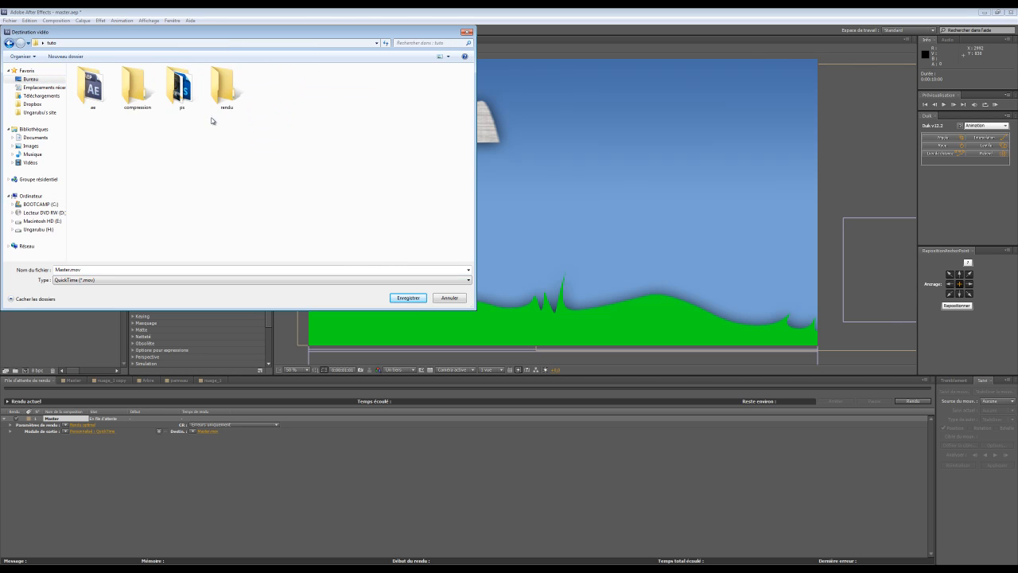
pyautogui.doubleClick(142, 97)
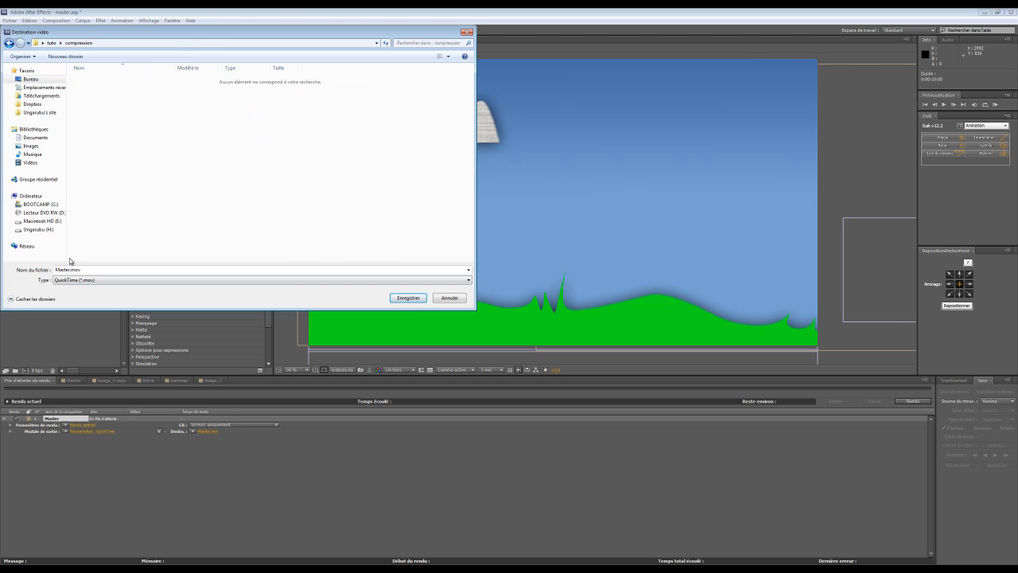
pyautogui.click(407, 297)
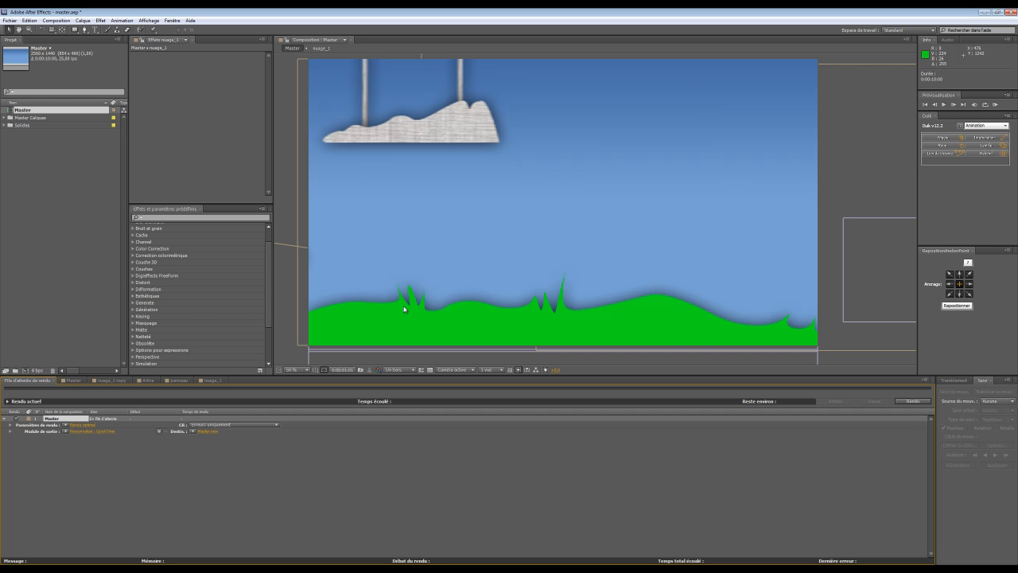
pyautogui.click(915, 400)
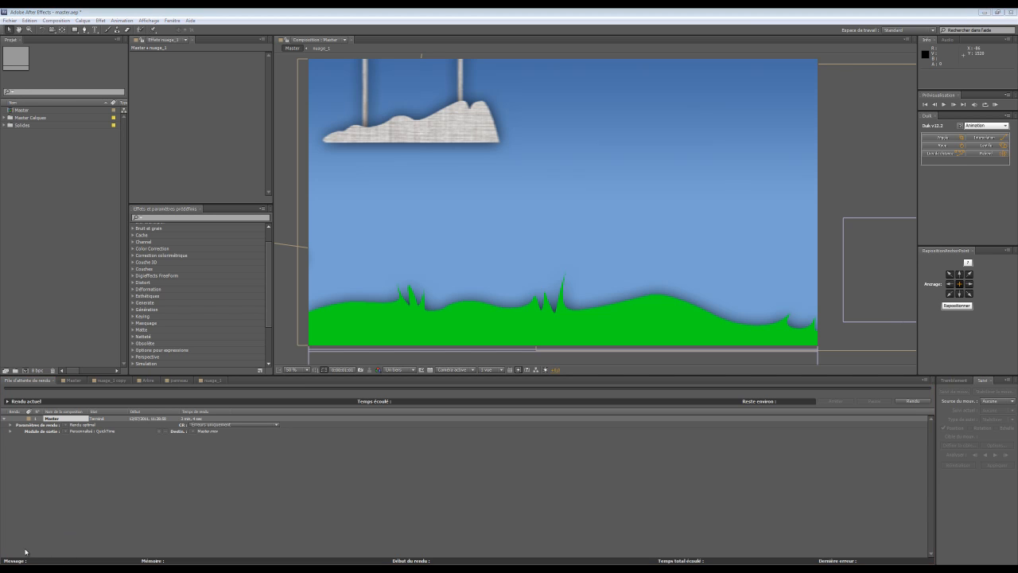
# - Switch to Windows Explorer, open the compression folder inside tuto, and check the file details of Master.mov
pyautogui.click(26, 551)
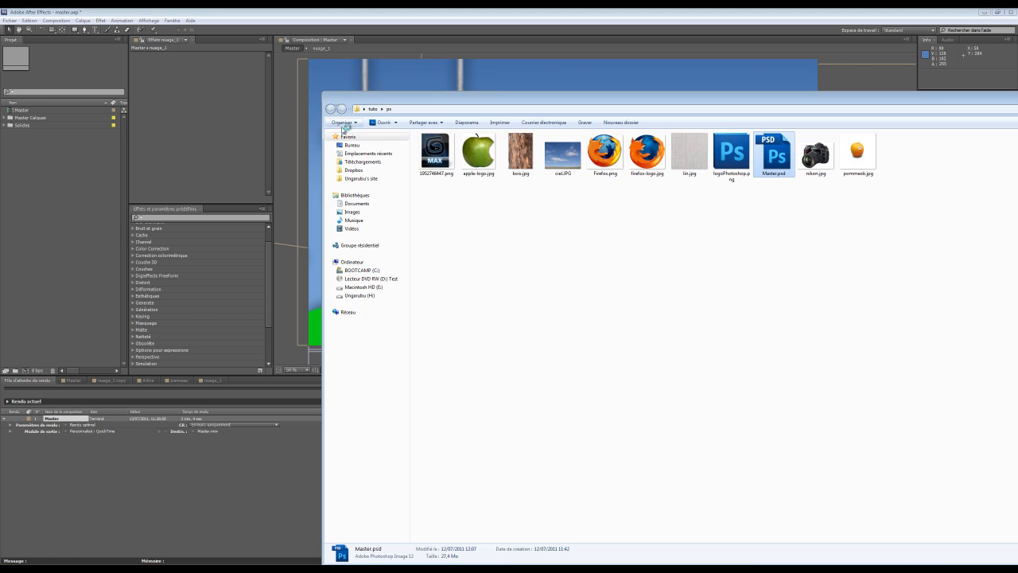
pyautogui.click(330, 109)
pyautogui.moveTo(460, 103); pyautogui.dragTo(311, 102)
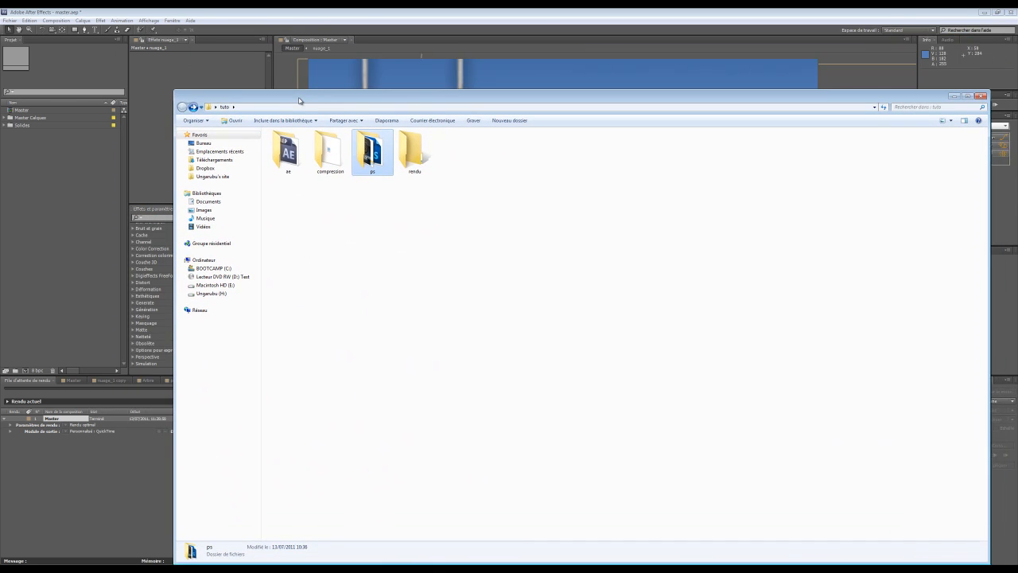
pyautogui.click(332, 160)
pyautogui.doubleClick(332, 160)
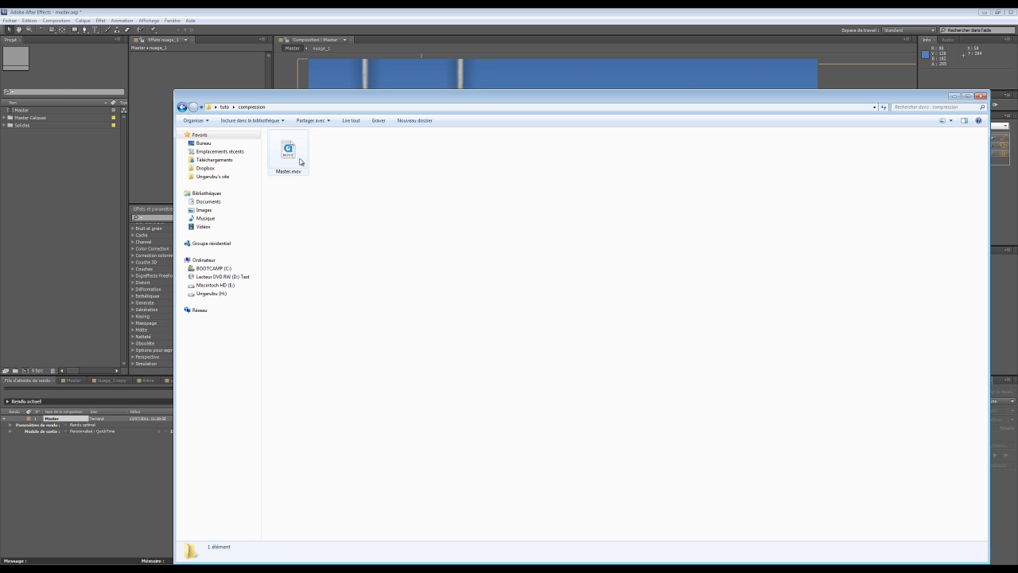
pyautogui.click(300, 162)
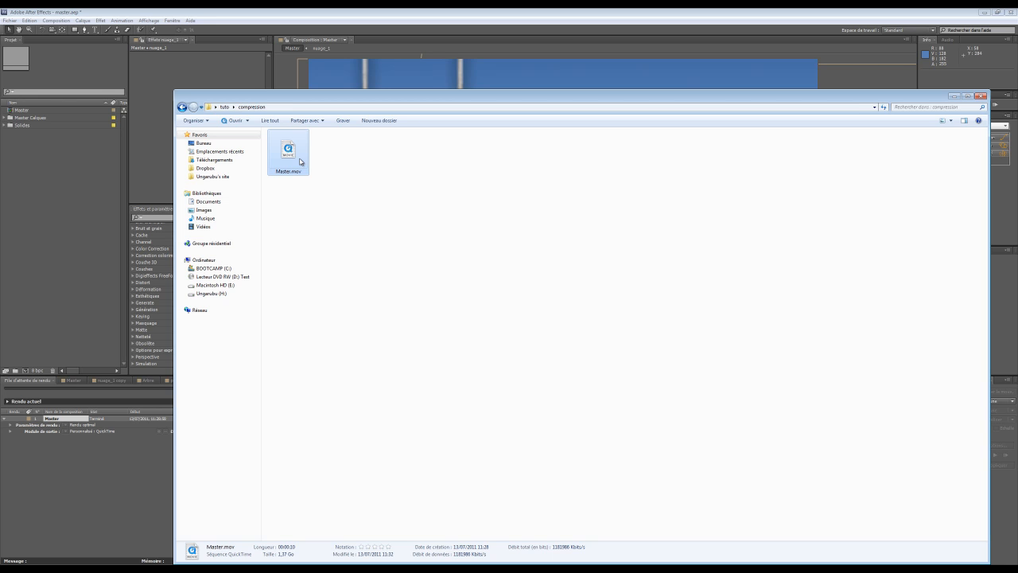
# - Open Master.mov in QuickTime Player, minimize the Explorer window covering it, and fit the movie to the screen
pyautogui.click(358, 167)
pyautogui.moveTo(368, 209); pyautogui.dragTo(264, 131)
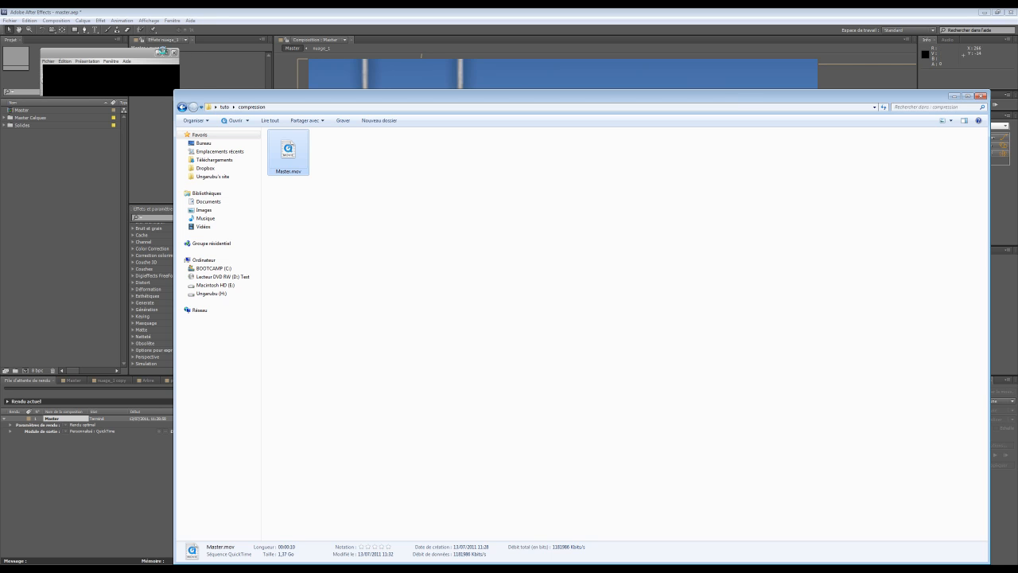
pyautogui.click(156, 52)
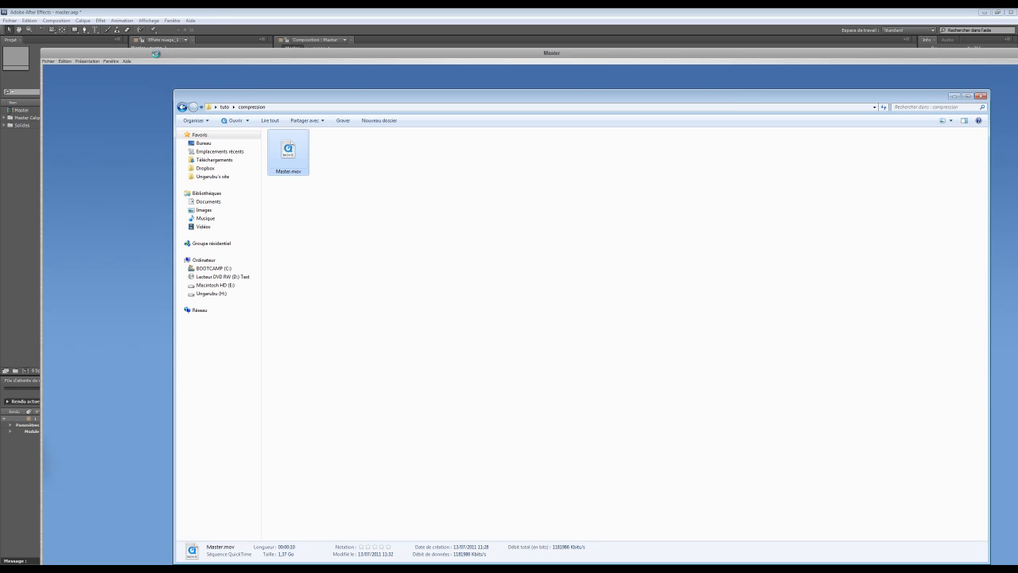
pyautogui.click(954, 97)
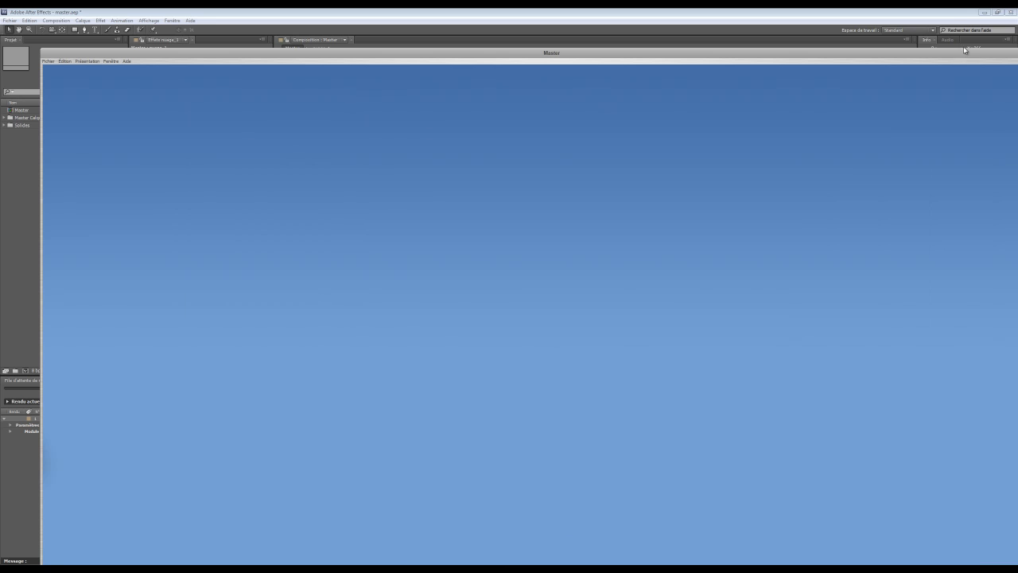
pyautogui.moveTo(949, 54); pyautogui.dragTo(679, 83)
pyautogui.hotkey('ctrl', '3')
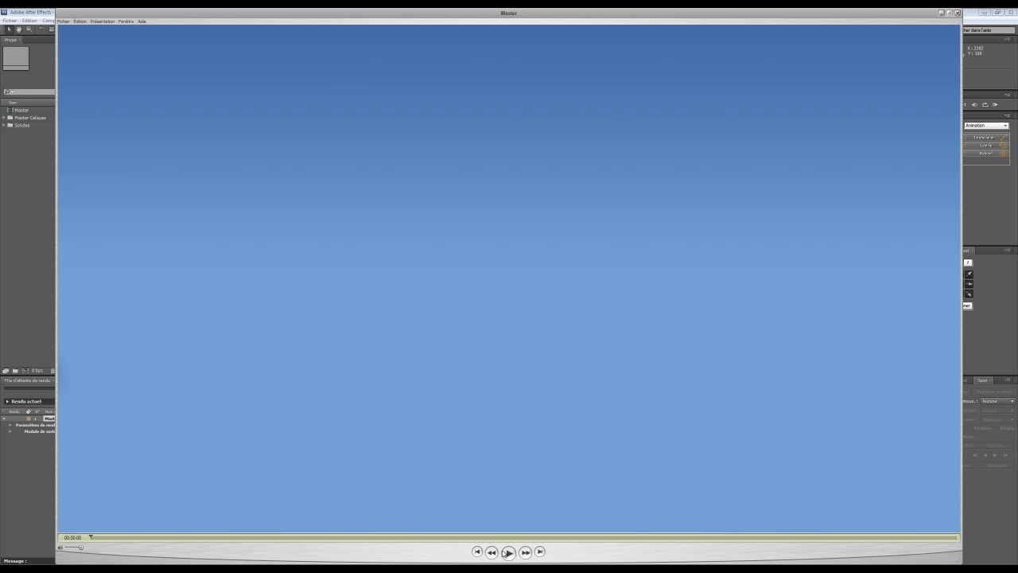
# - Play the rendered movie from the start twice to check its playback, and close QuickTime Player
pyautogui.click(512, 554)
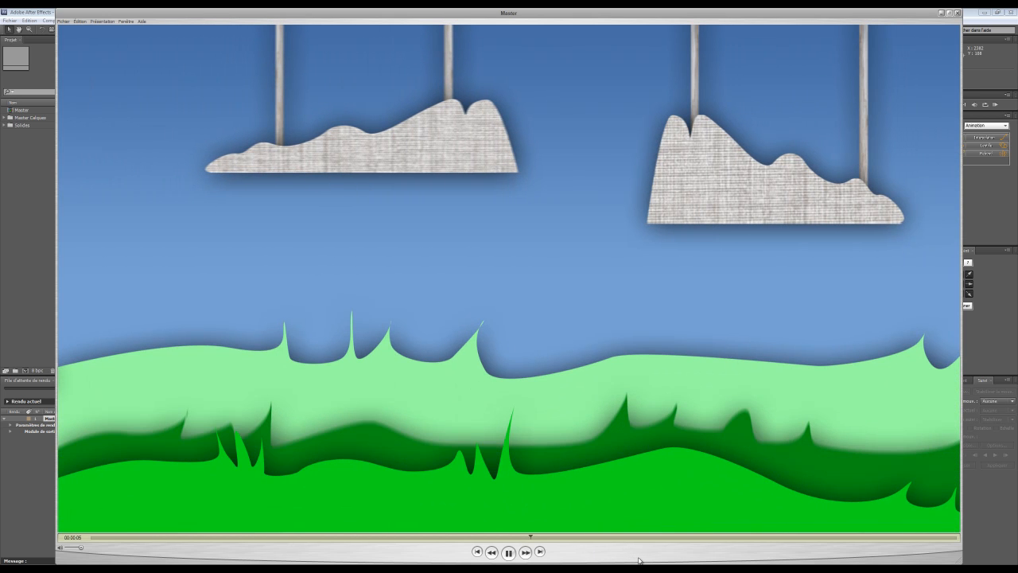
pyautogui.click(508, 553)
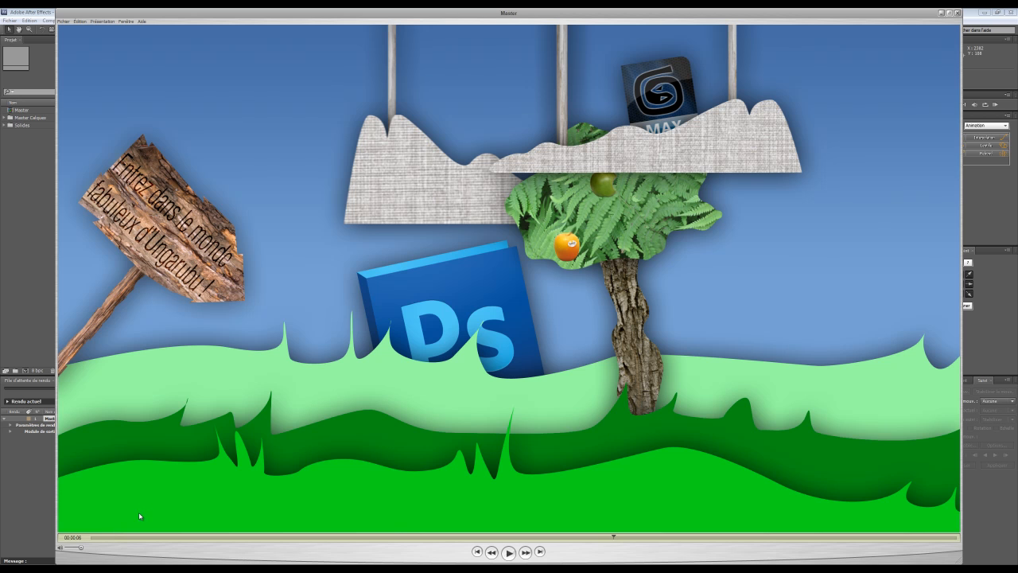
pyautogui.click(98, 538)
pyautogui.click(509, 552)
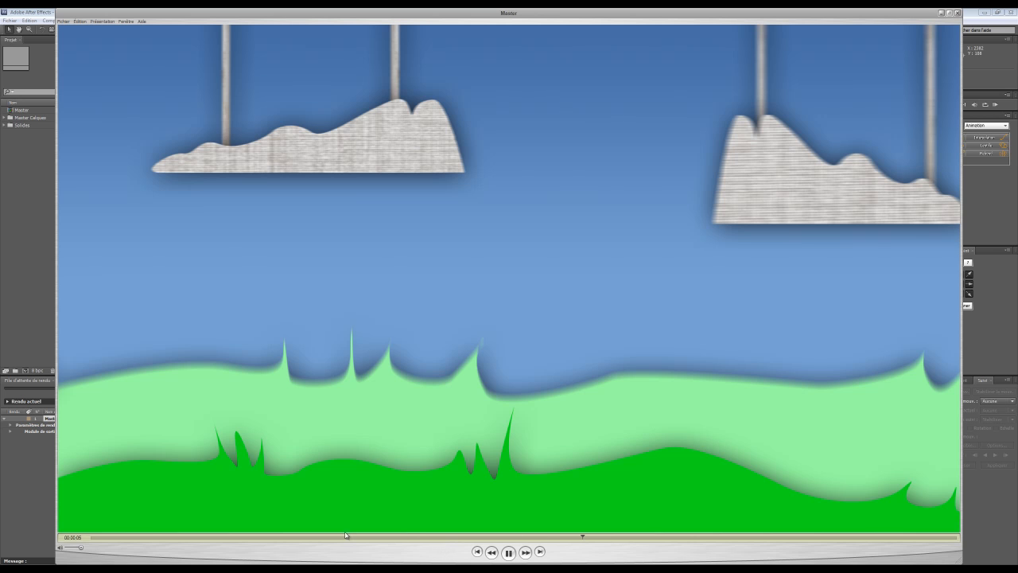
pyautogui.click(88, 541)
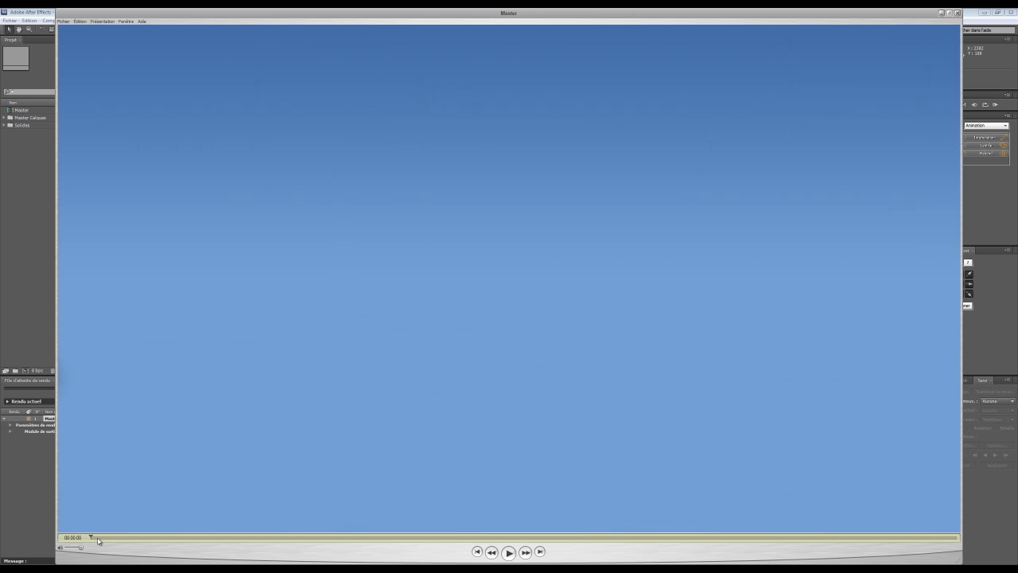
pyautogui.click(958, 13)
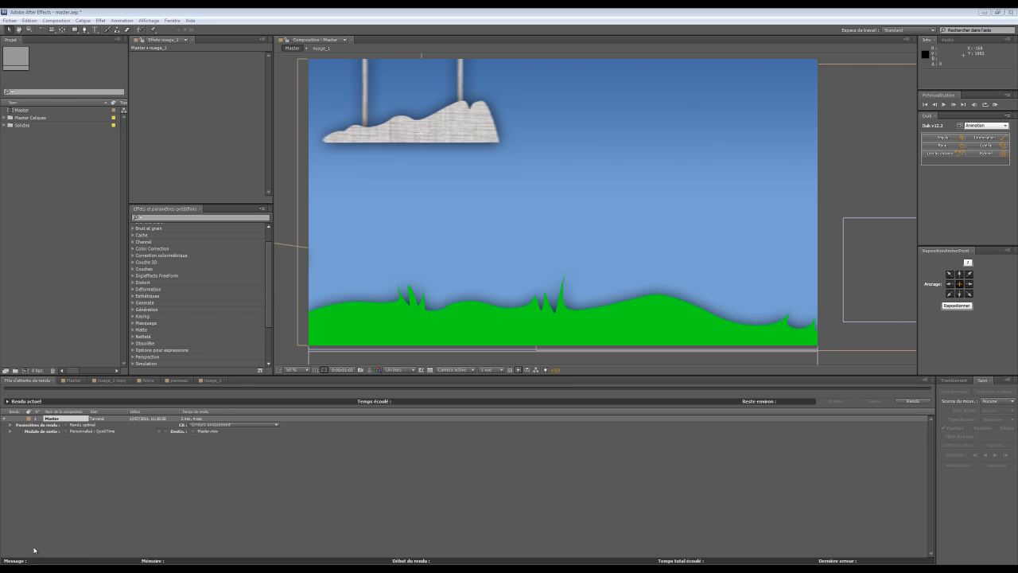
# - Open Master.mov from the compression folder with VLC media player, maximize it, review the playback, rewind to the start, and close the player
pyautogui.hotkey('alt', 'Tab')
pyautogui.doubleClick(274, 144)
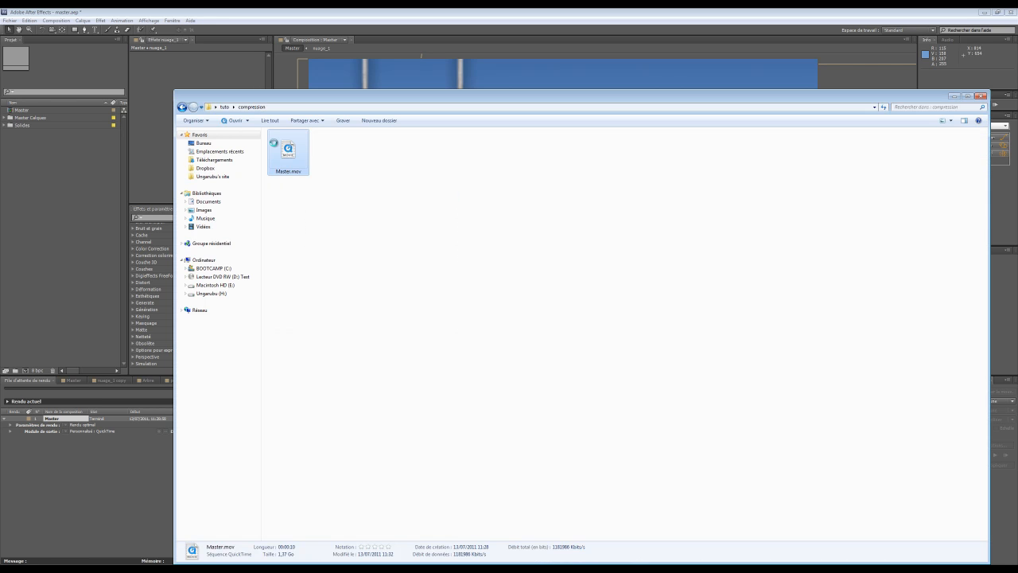
pyautogui.rightClick(274, 143)
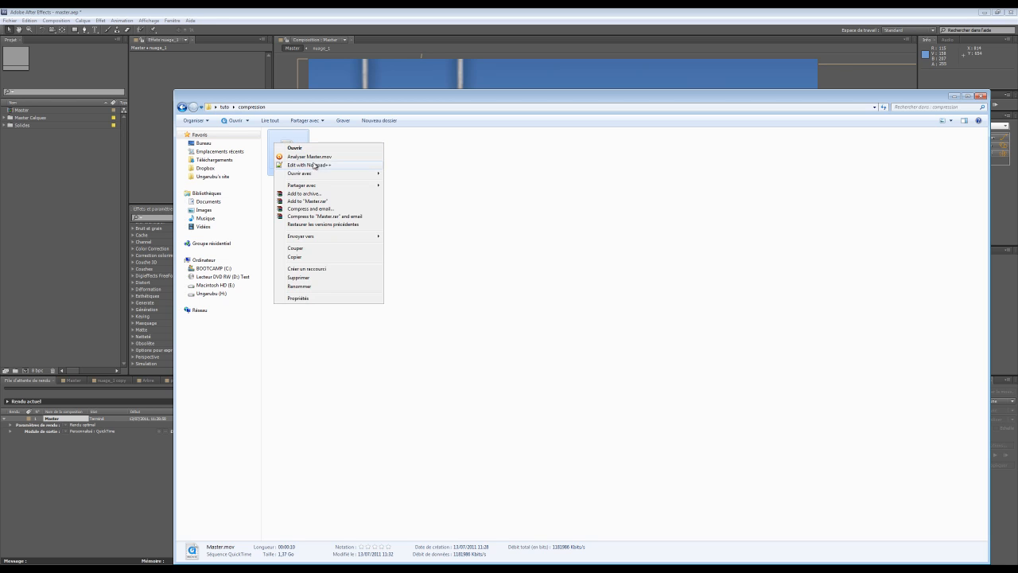
pyautogui.moveTo(359, 175)
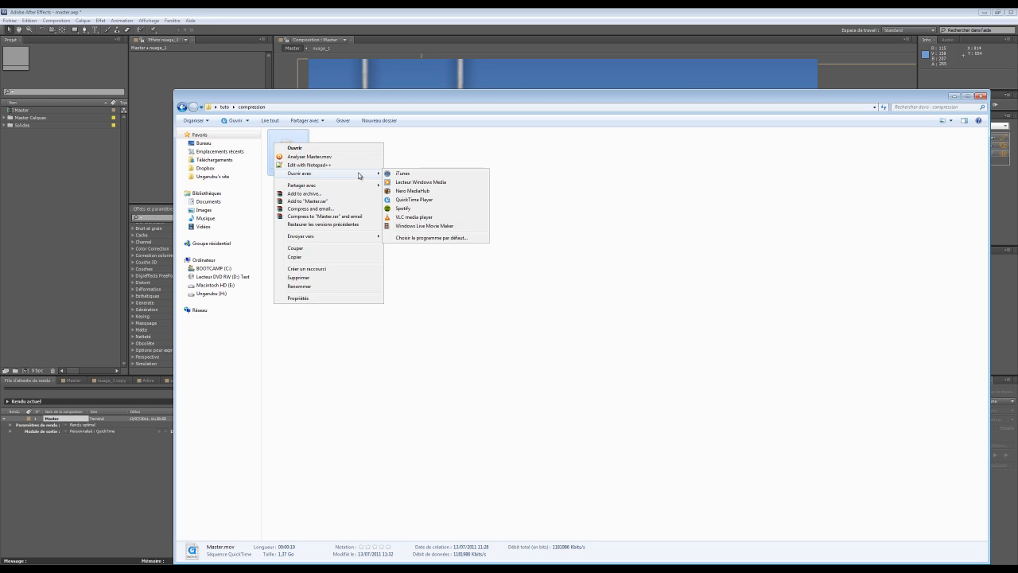
pyautogui.click(402, 218)
pyautogui.moveTo(407, 100); pyautogui.dragTo(403, 8)
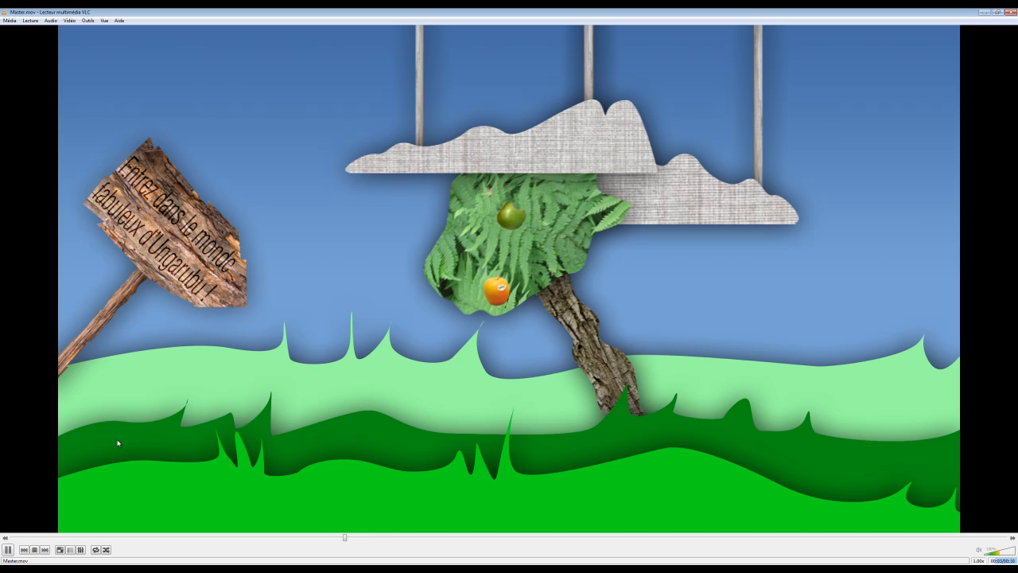
pyautogui.moveTo(347, 538); pyautogui.dragTo(13, 537)
pyautogui.click(1012, 13)
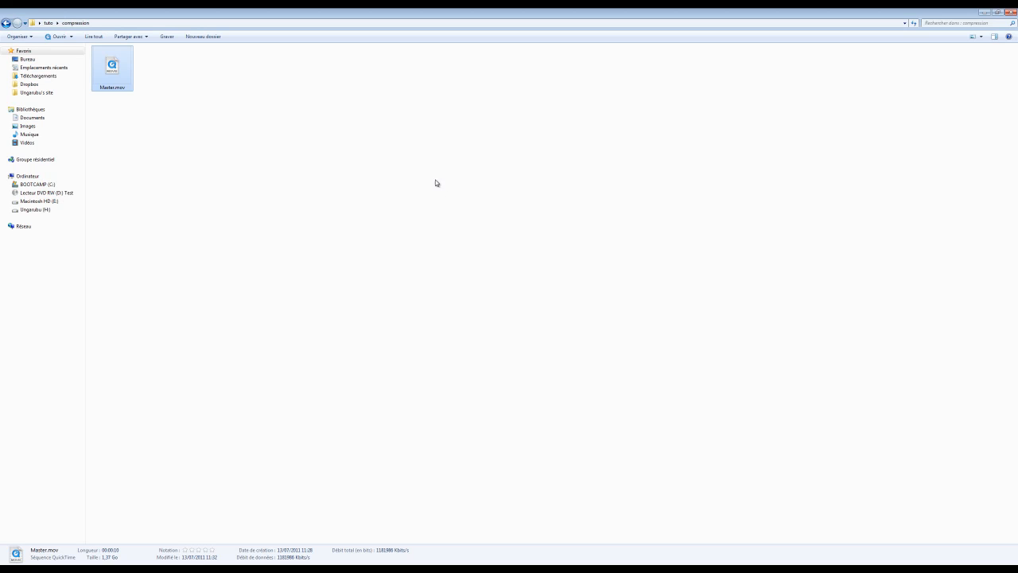